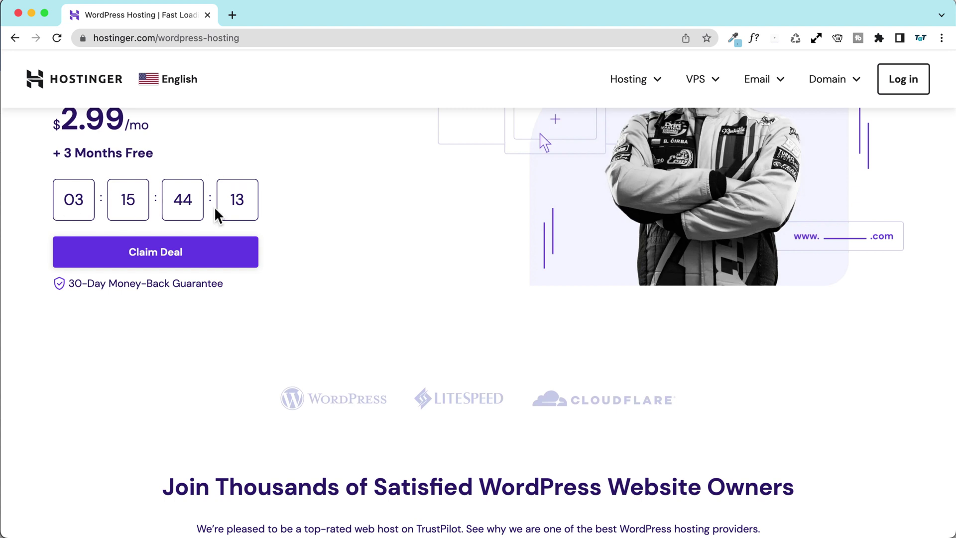
Step: Bring the WordPress hosting plan cards into view and glance at the hosting products list
scroll(37, 208, "up", 2)
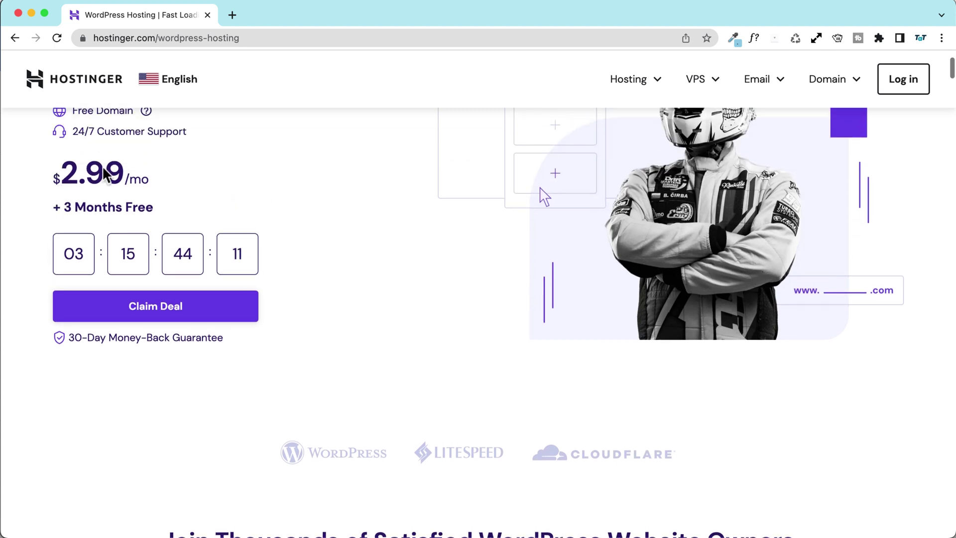
scroll(39, 205, "down", 3)
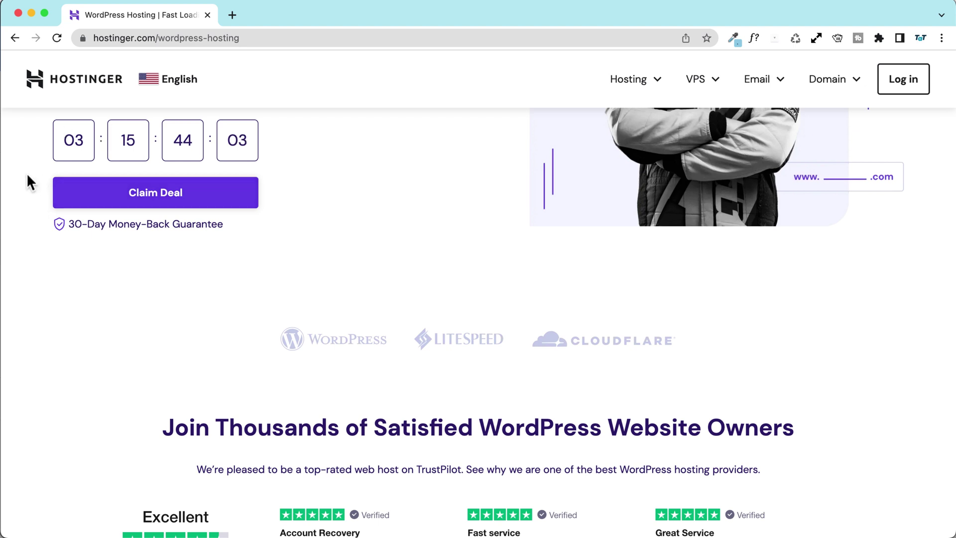
scroll(27, 175, "down", 2)
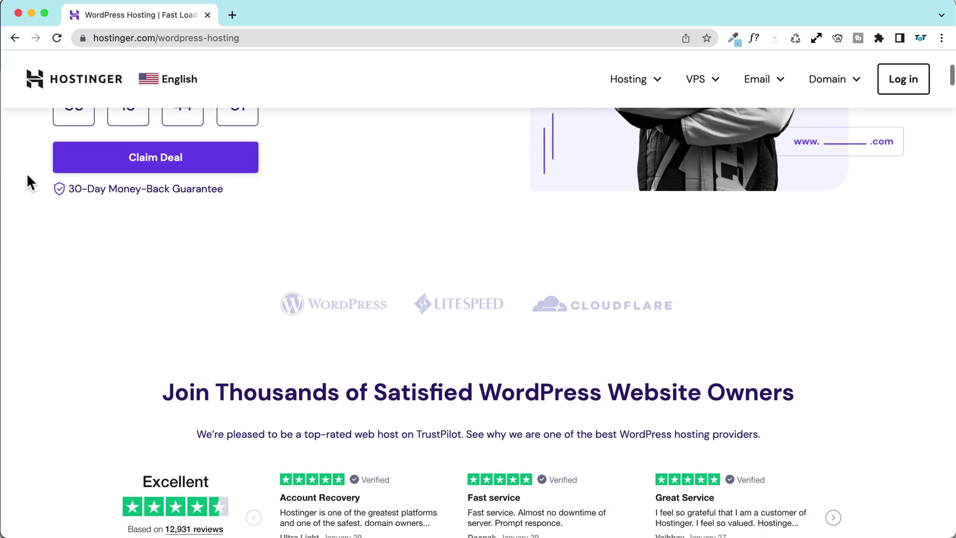
left_click(155, 167)
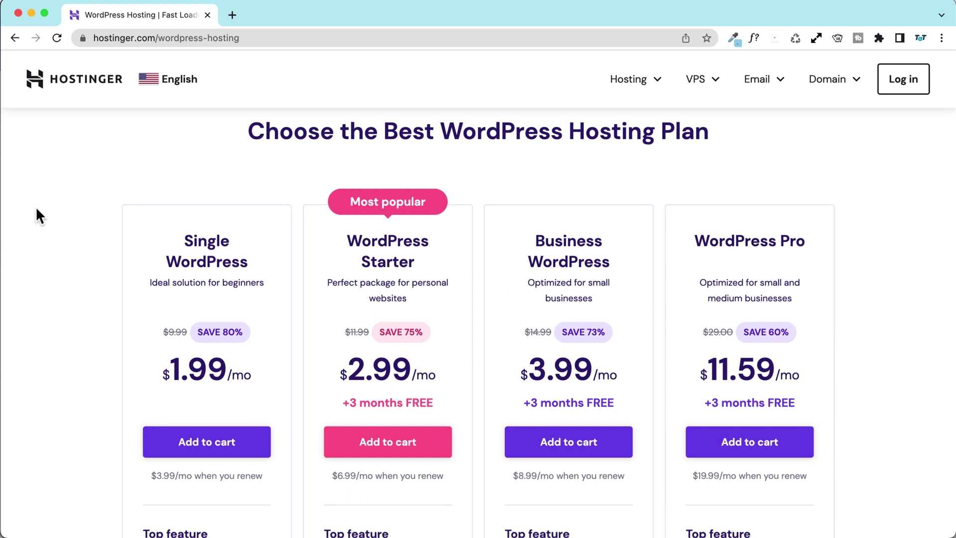
scroll(35, 206, "down", 2)
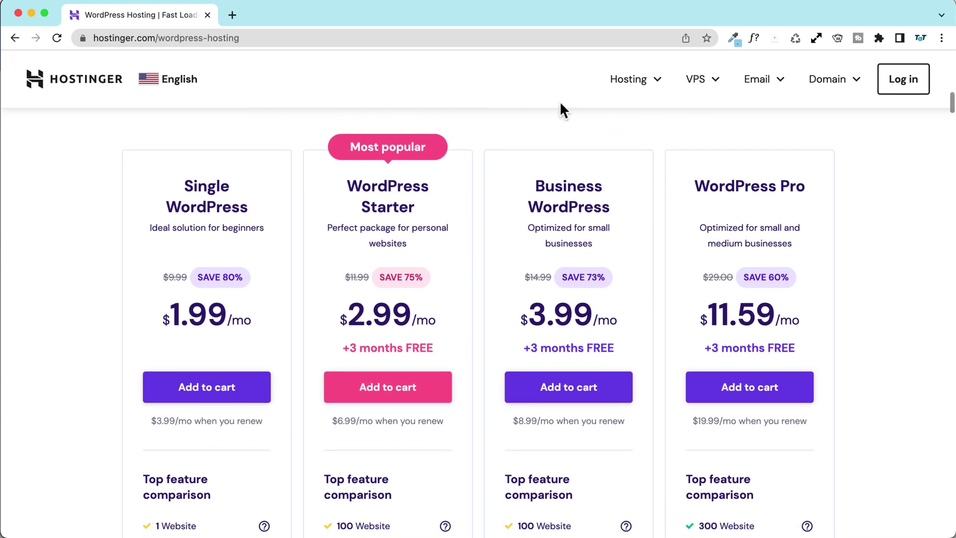
left_click(662, 84)
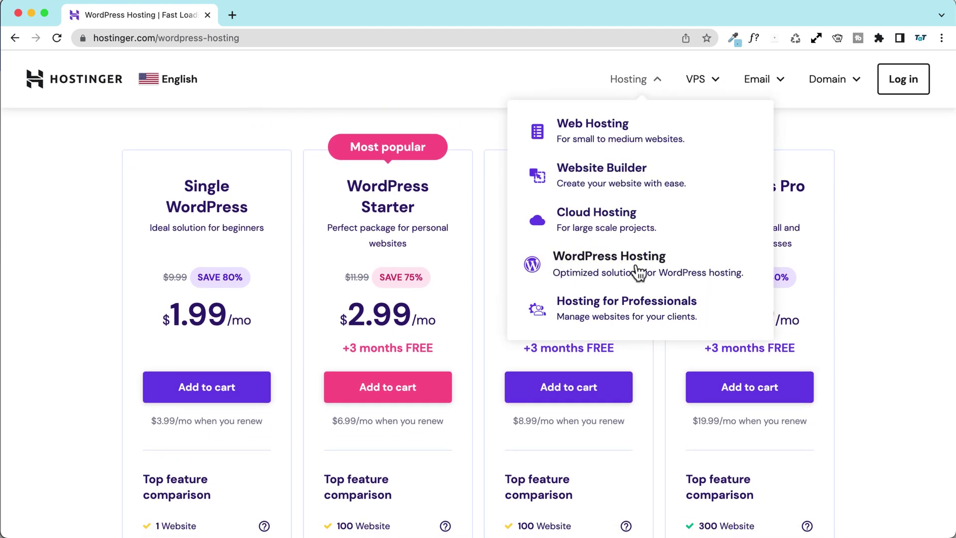
left_click(34, 214)
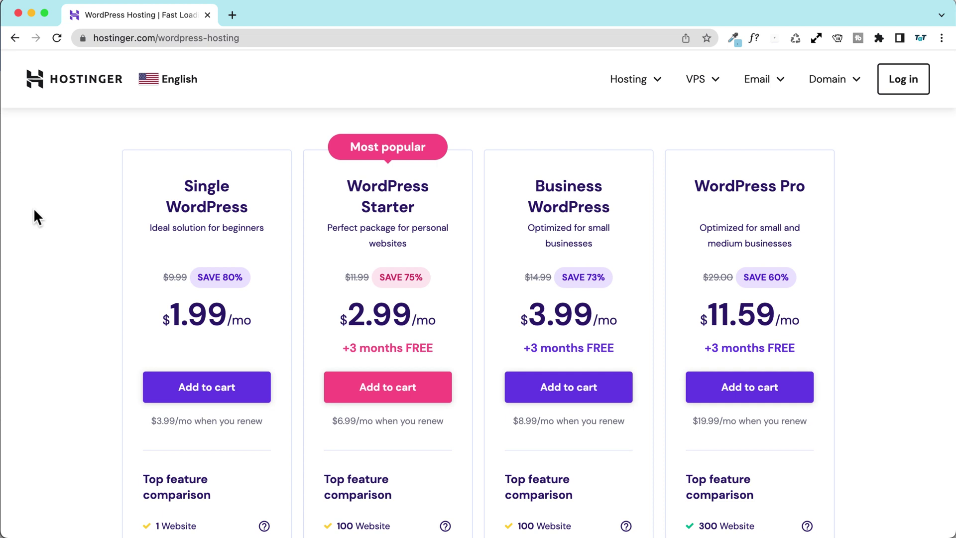
Step: Compare the four plan cards and add WordPress Starter ($2.99/mo) to the cart
scroll(35, 208, "down", 1)
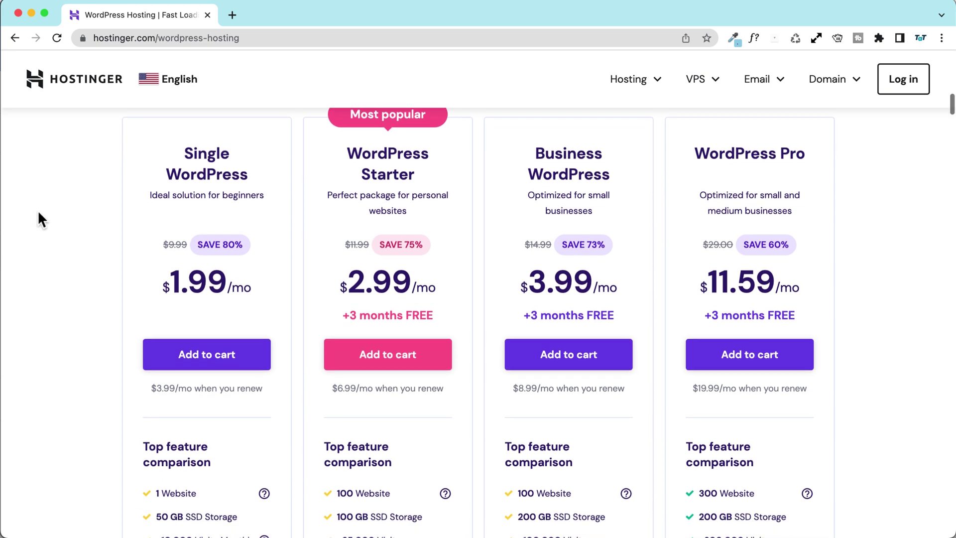
scroll(160, 162, "up", 1)
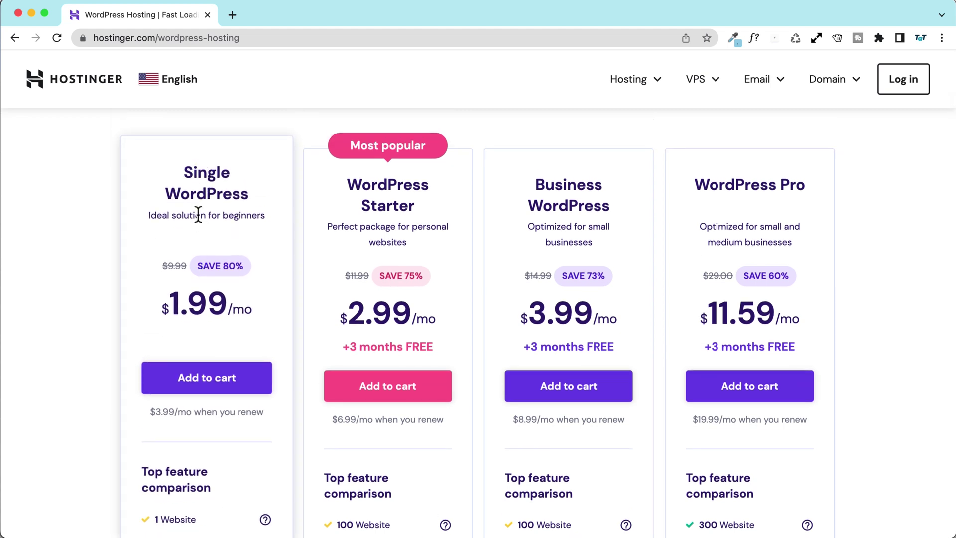
scroll(198, 215, "down", 1)
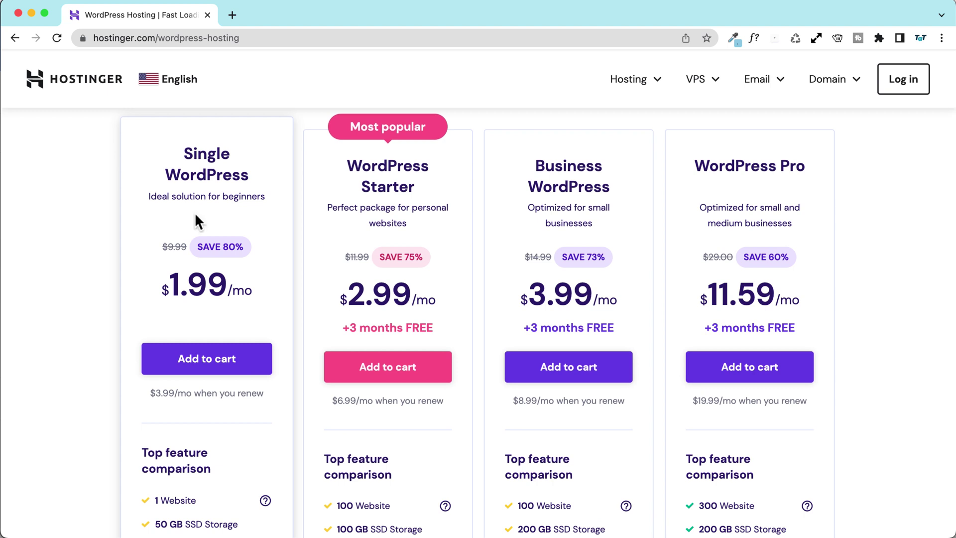
scroll(196, 215, "down", 5)
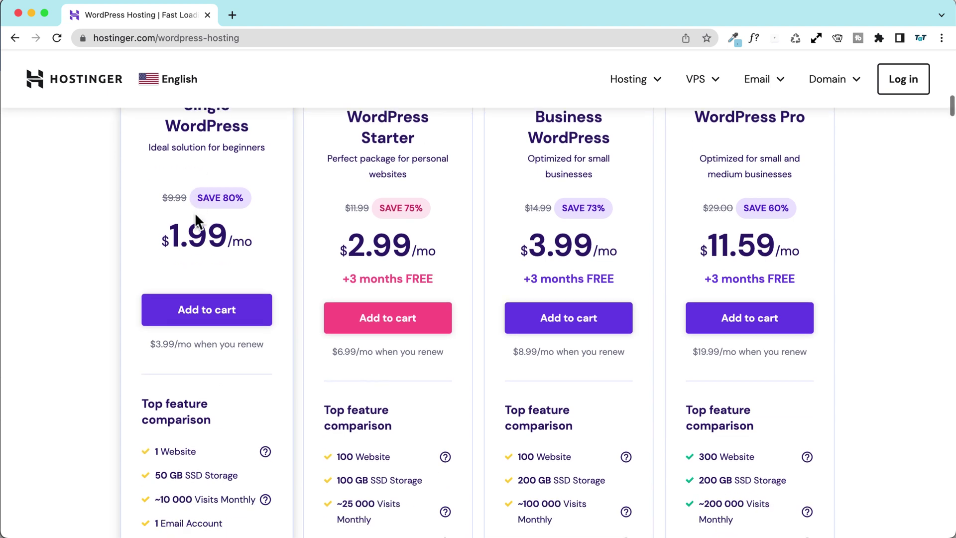
scroll(195, 214, "down", 3)
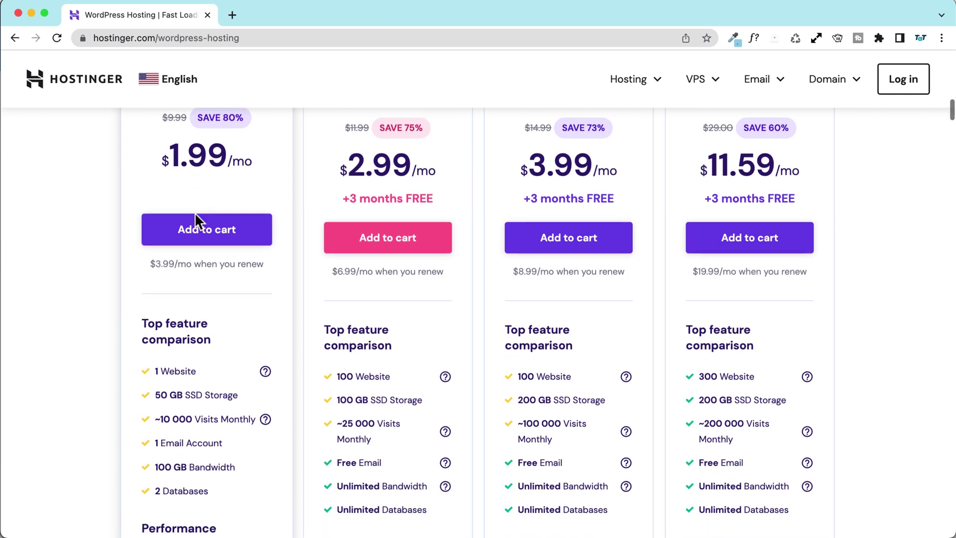
scroll(193, 242, "up", 7)
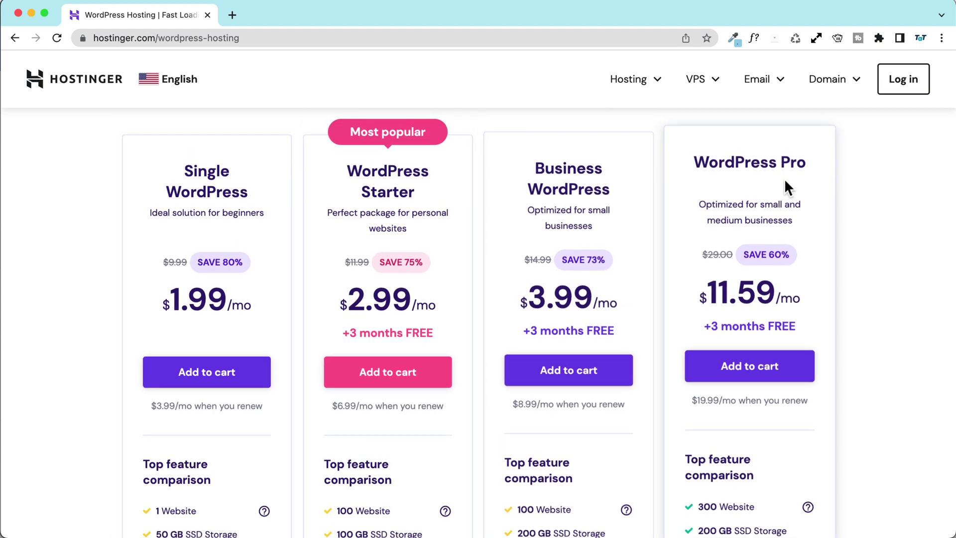
scroll(318, 192, "down", 2)
scroll(317, 193, "up", 3)
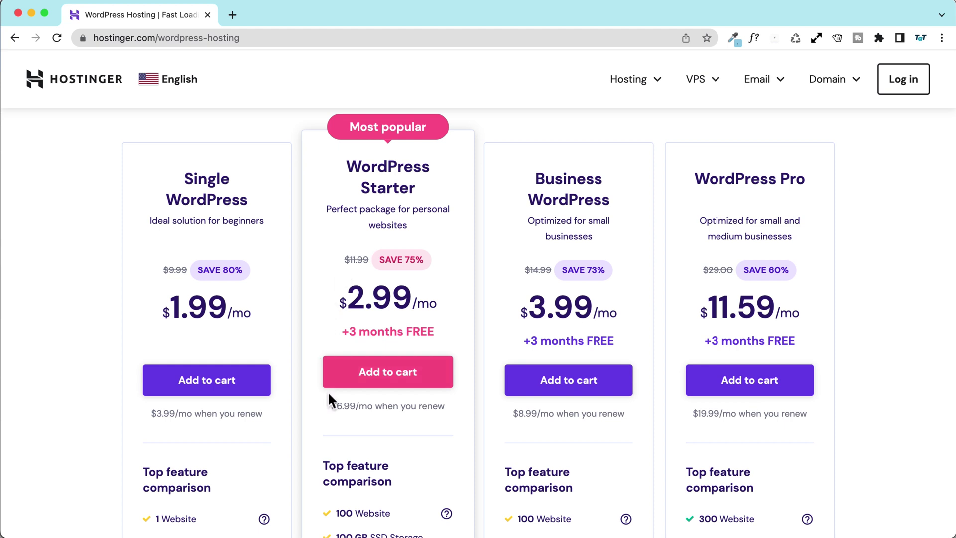
scroll(330, 394, "up", 1)
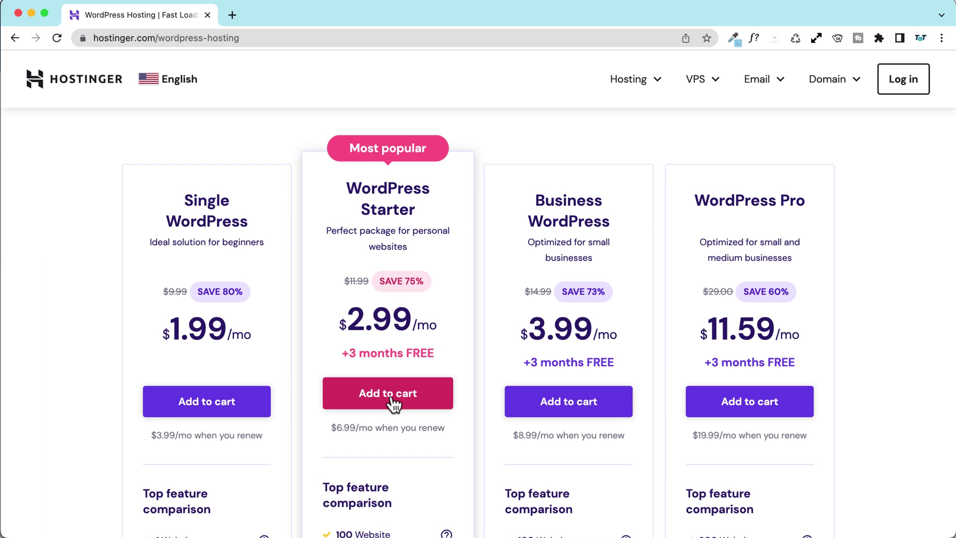
scroll(390, 398, "down", 5)
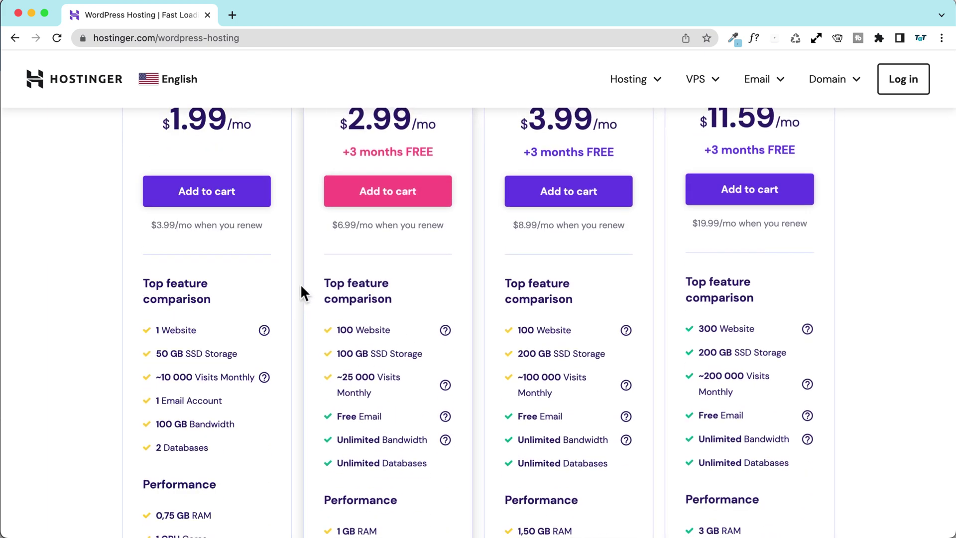
scroll(324, 298, "up", 5)
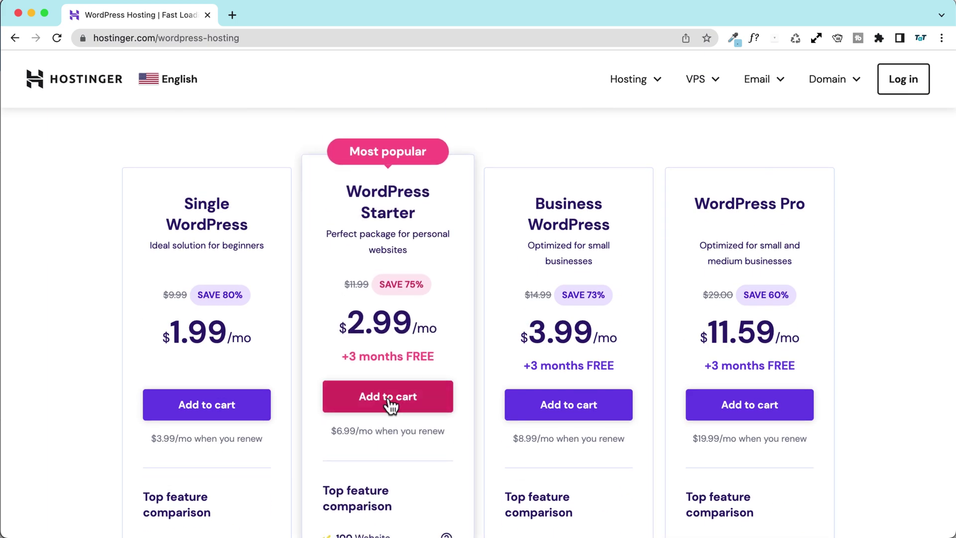
left_click(386, 400)
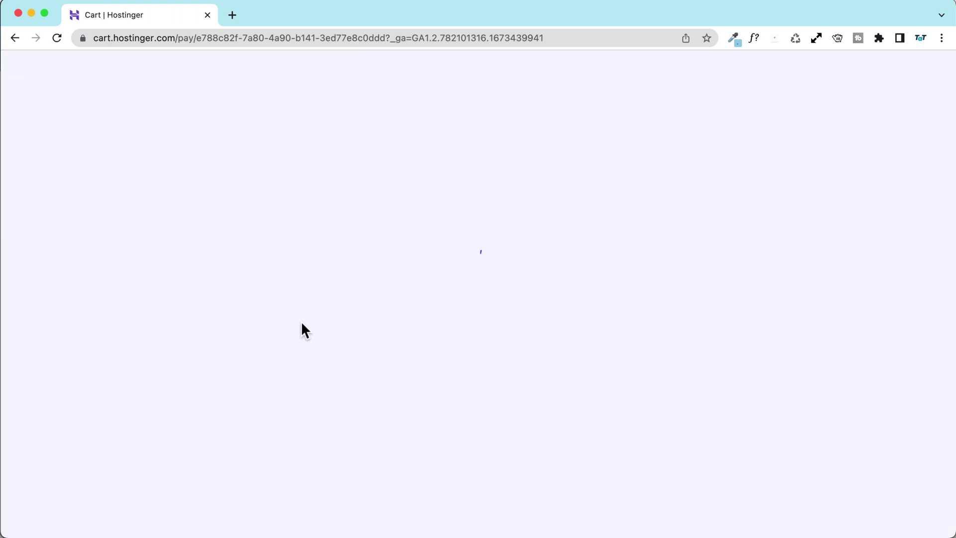
Step: Review the 48-month WordPress Starter cart and its $143.52 total with a free domain
scroll(94, 286, "down", 7)
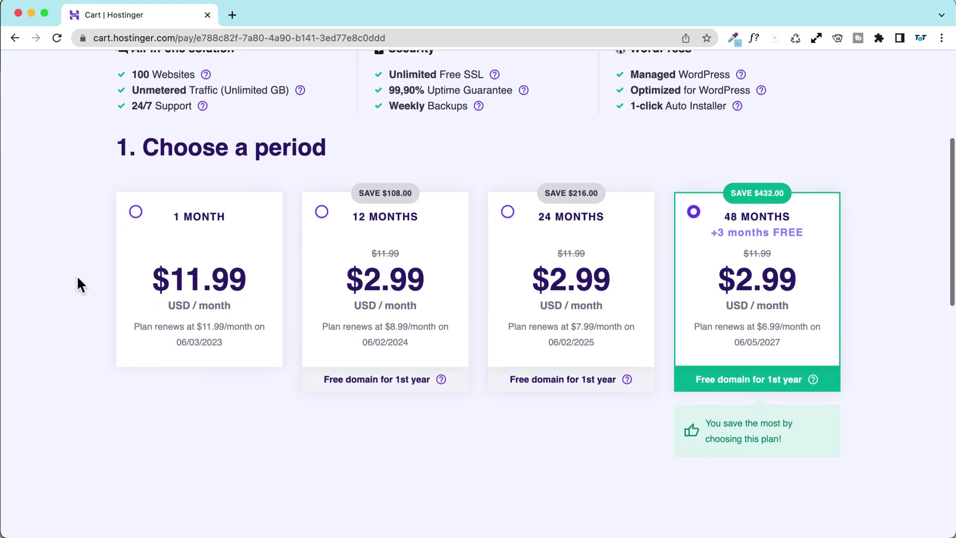
scroll(220, 91, "up", 1)
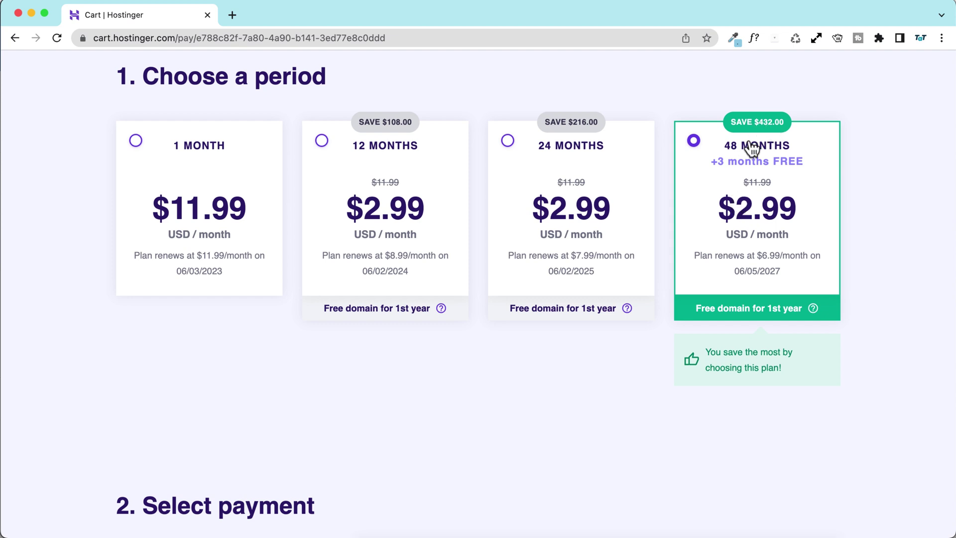
scroll(710, 176, "down", 7)
scroll(712, 176, "down", 2)
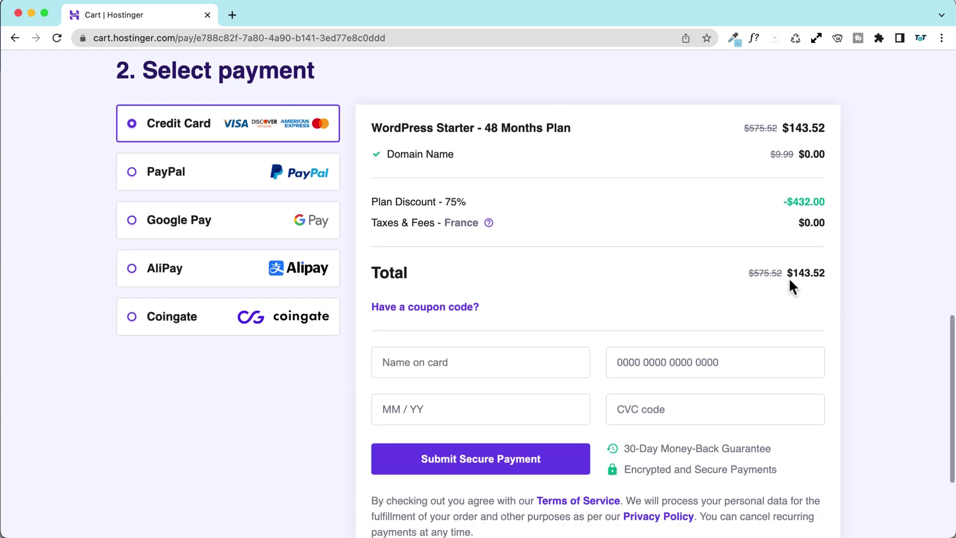
left_click_drag(791, 272, 811, 272)
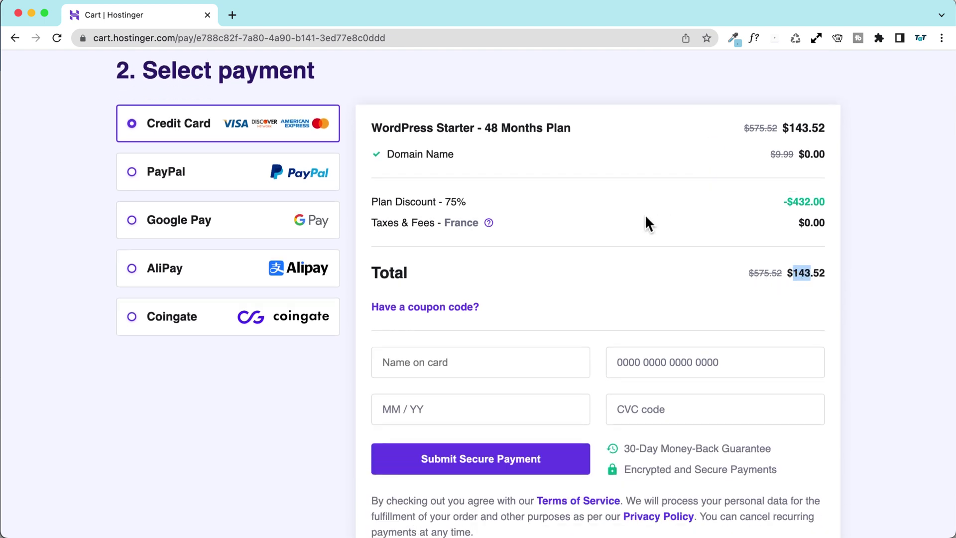
scroll(644, 219, "up", 8)
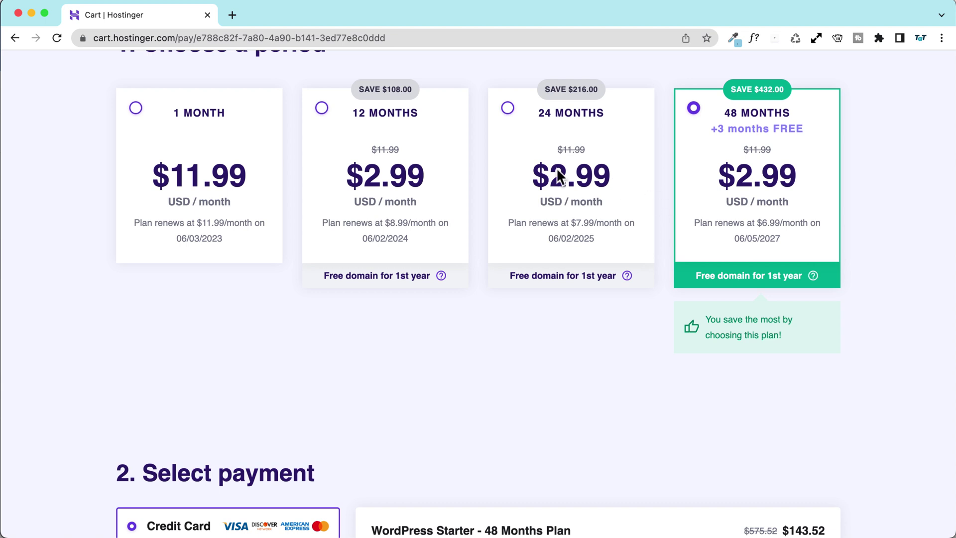
Step: Switch the billing period to 12 months and check its $35.88 total
scroll(518, 188, "up", 1)
left_click(324, 145)
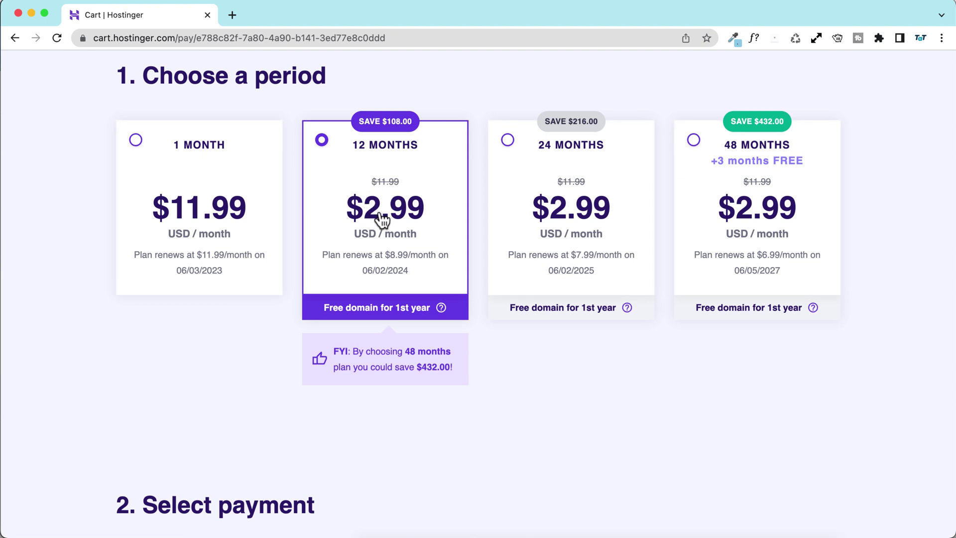
scroll(398, 207, "down", 1)
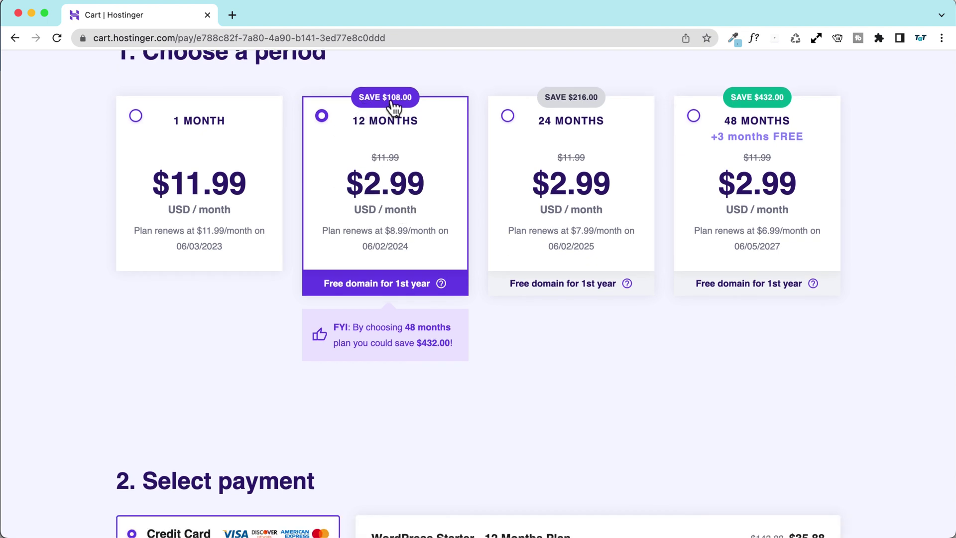
scroll(537, 264, "down", 10)
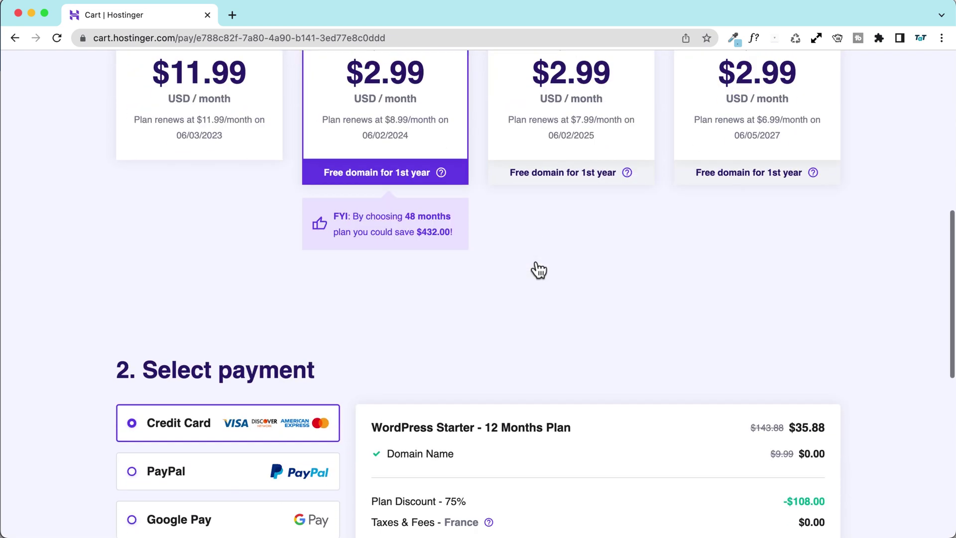
left_click_drag(798, 321, 811, 321)
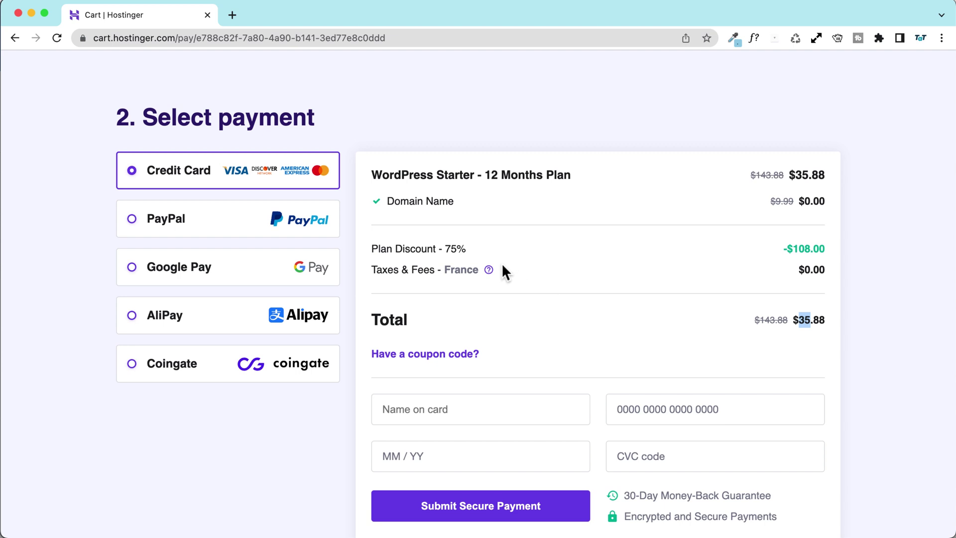
scroll(501, 269, "up", 10)
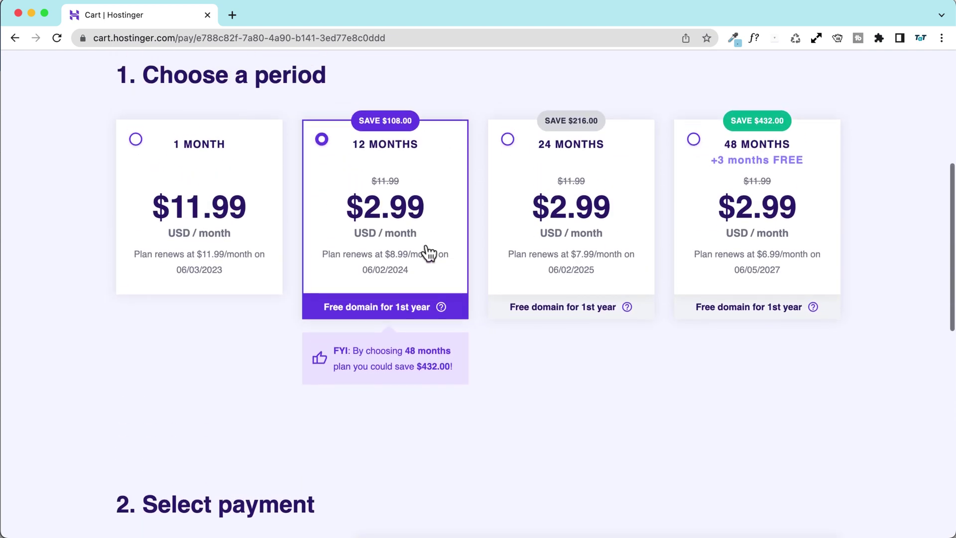
Step: Try 24 months, then settle on 48 months at $2.99/month, renewing at $6.99/month
left_click(263, 332)
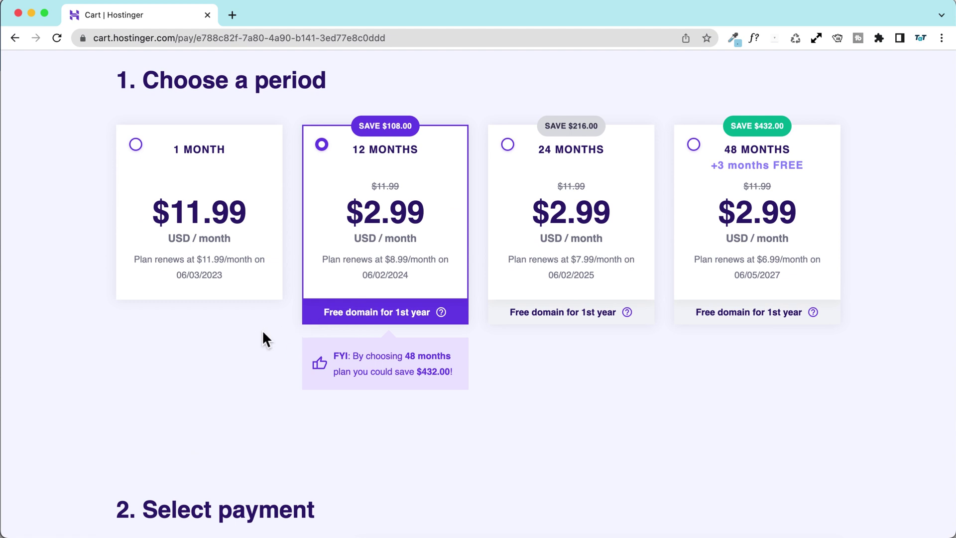
left_click(389, 270)
left_click(579, 271)
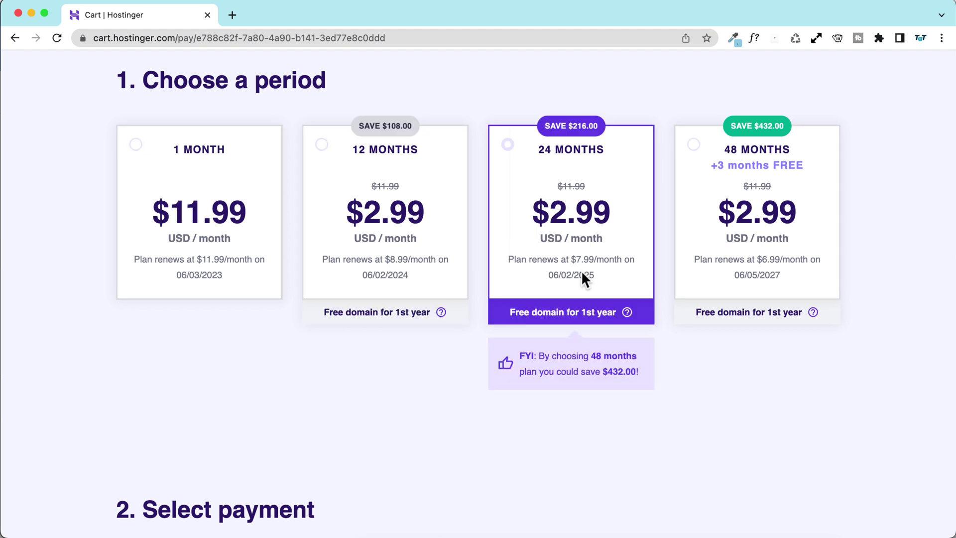
left_click(776, 277)
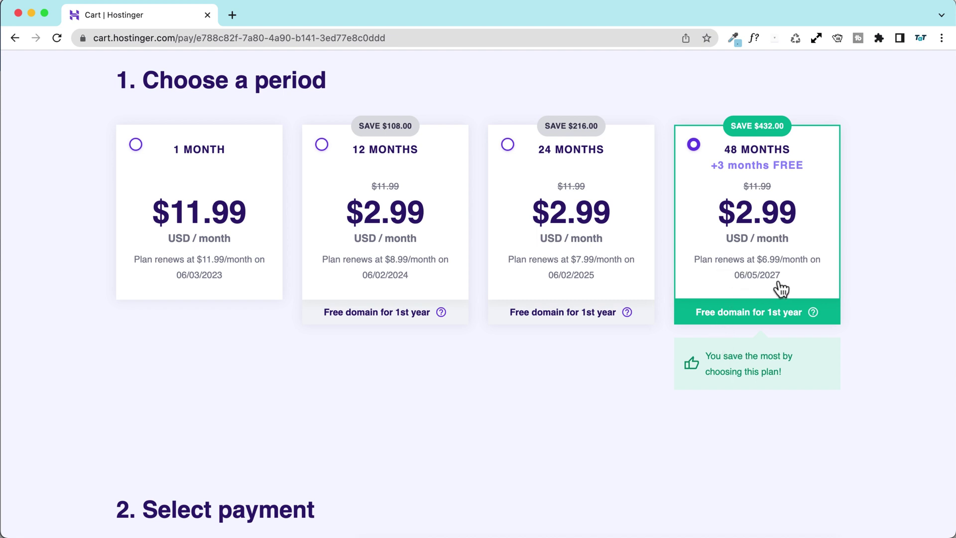
scroll(762, 279, "down", 5)
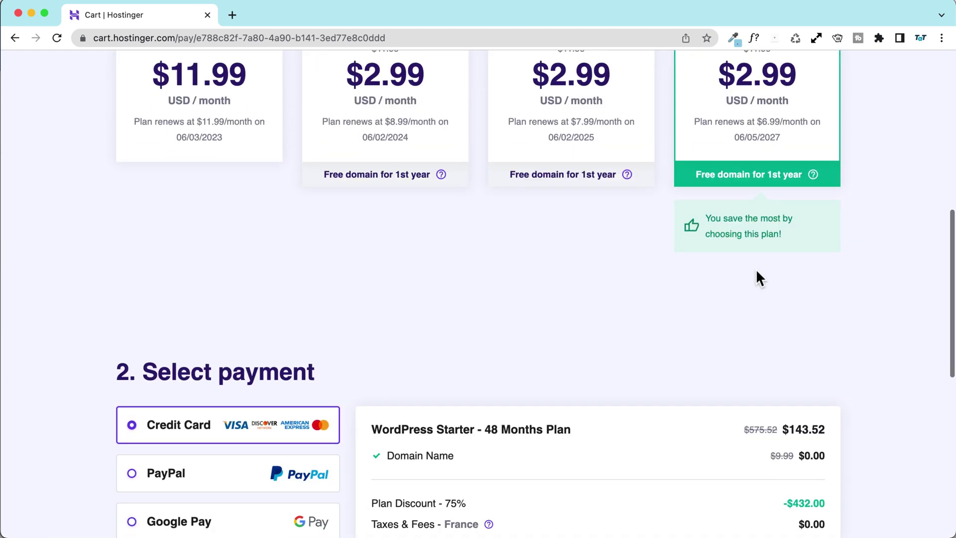
scroll(678, 290, "up", 6)
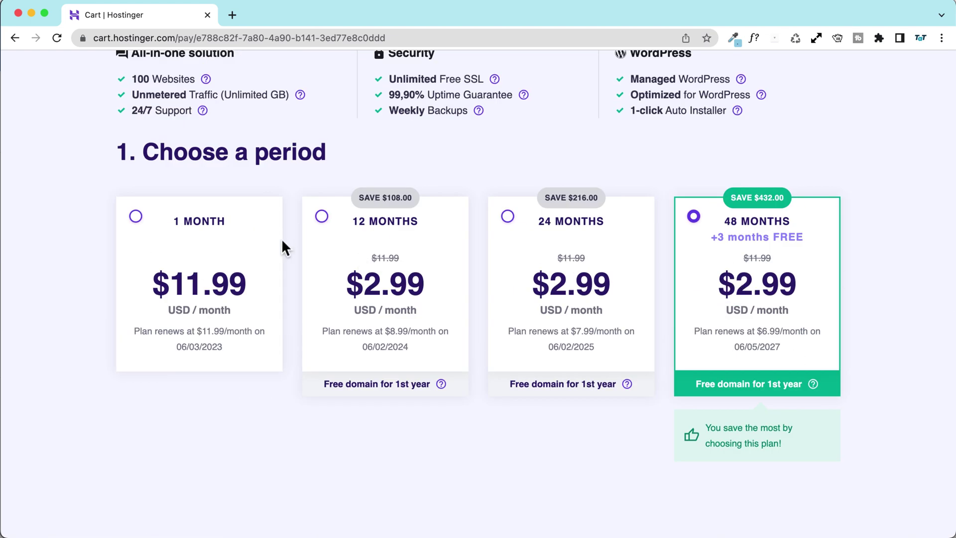
scroll(287, 241, "up", 5)
Step: Add the Business WordPress plan to the cart and check its $191.52 48-month total
left_click(15, 38)
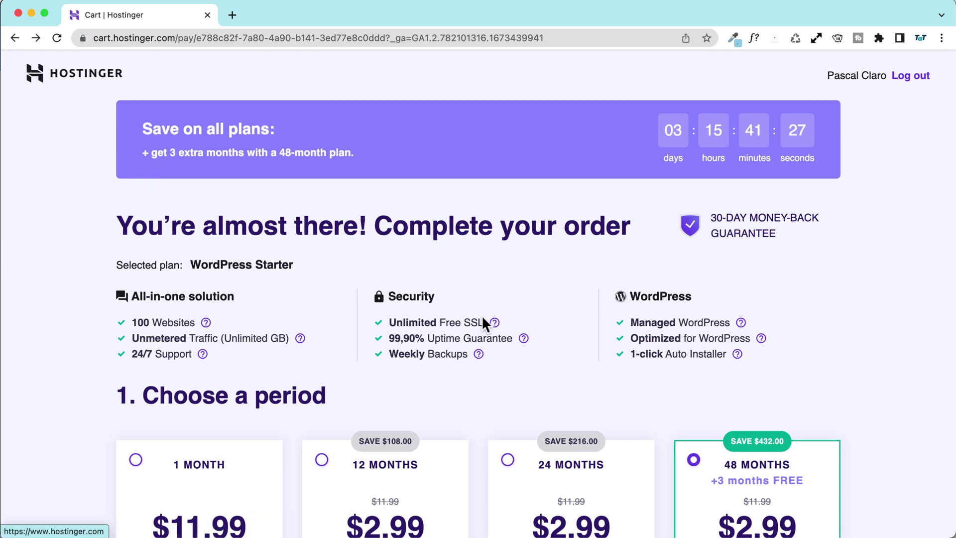
left_click(11, 38)
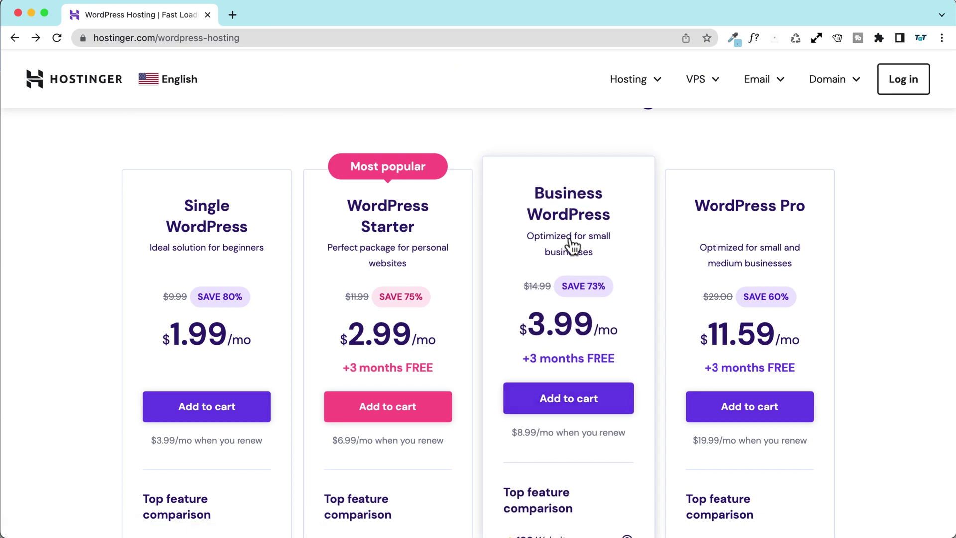
left_click(548, 405)
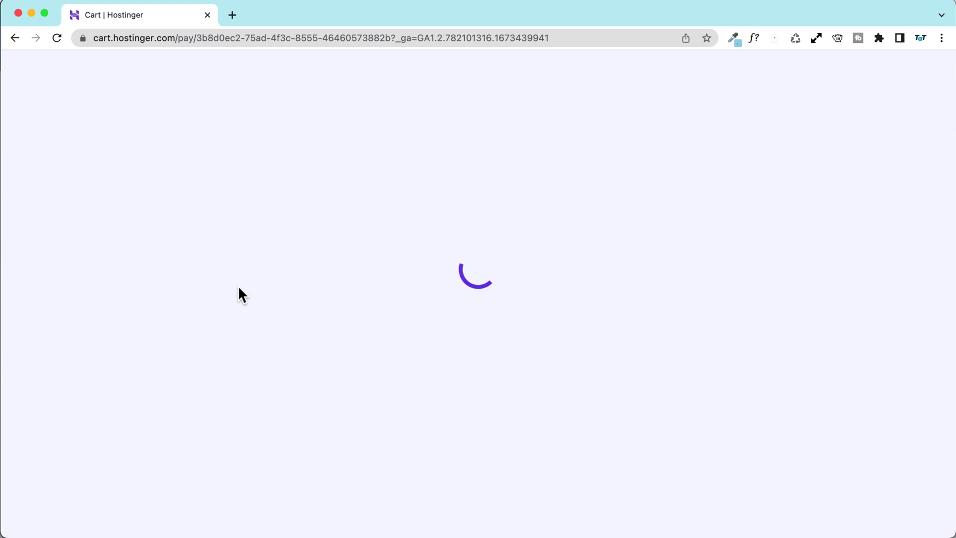
scroll(156, 273, "down", 5)
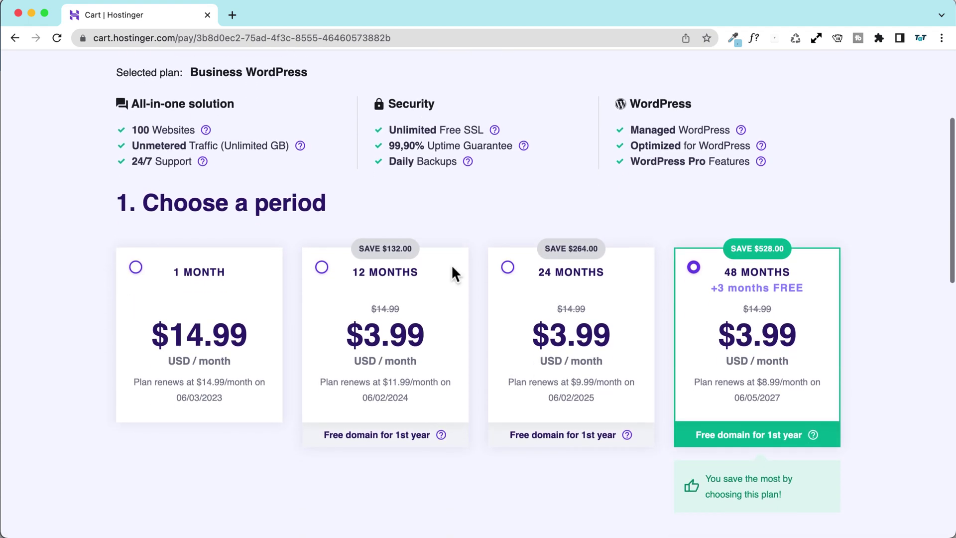
scroll(34, 314, "down", 3)
scroll(34, 308, "down", 7)
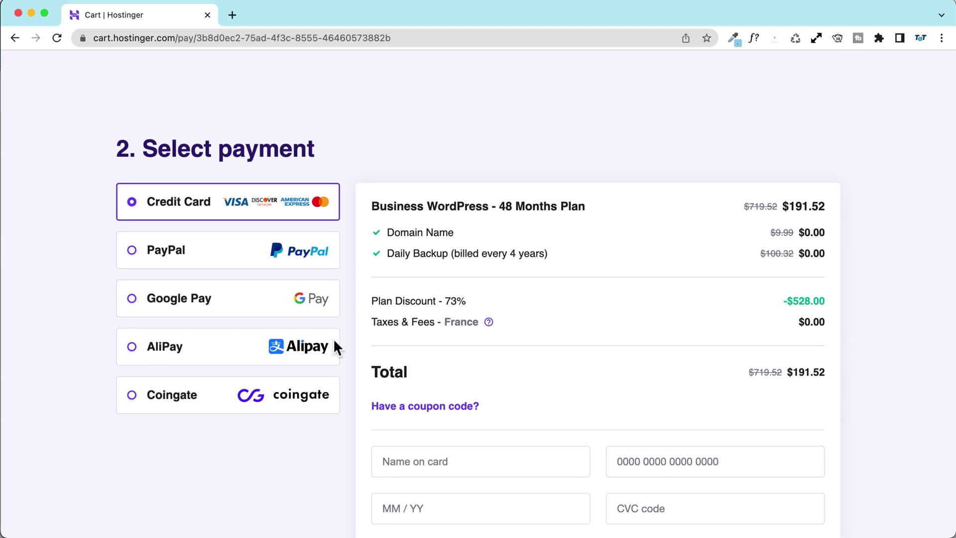
left_click_drag(809, 374, 793, 374)
Step: Return to the WordPress hosting plans page
scroll(700, 398, "up", 7)
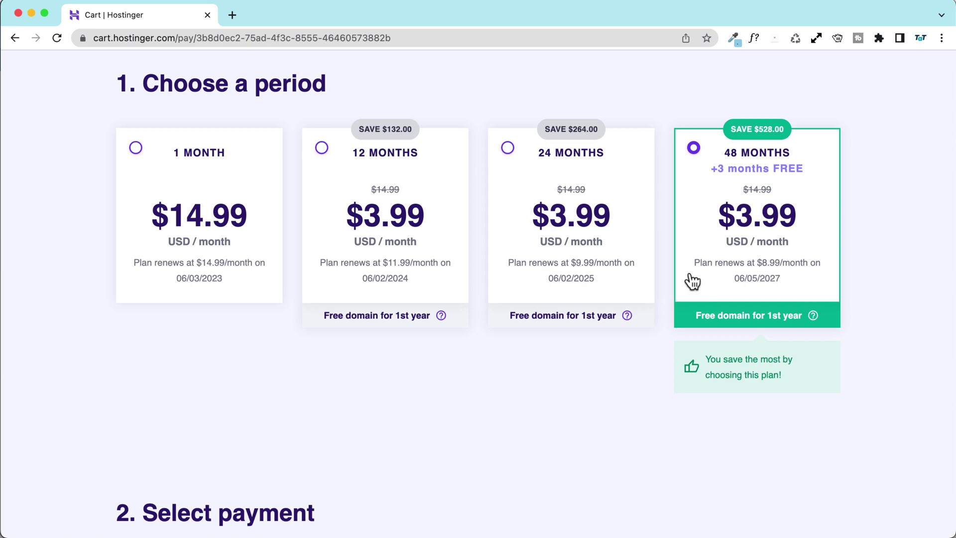
scroll(689, 278, "up", 6)
left_click(12, 37)
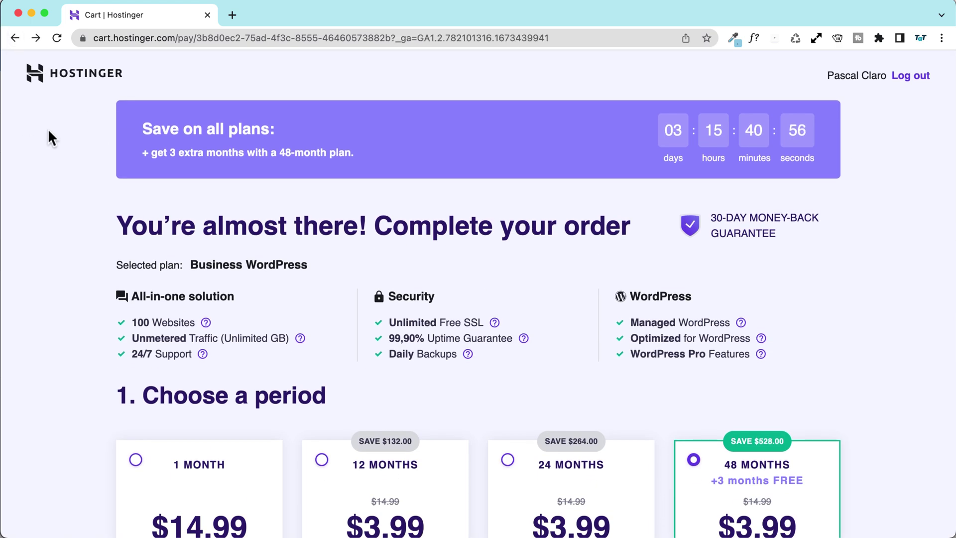
left_click(13, 38)
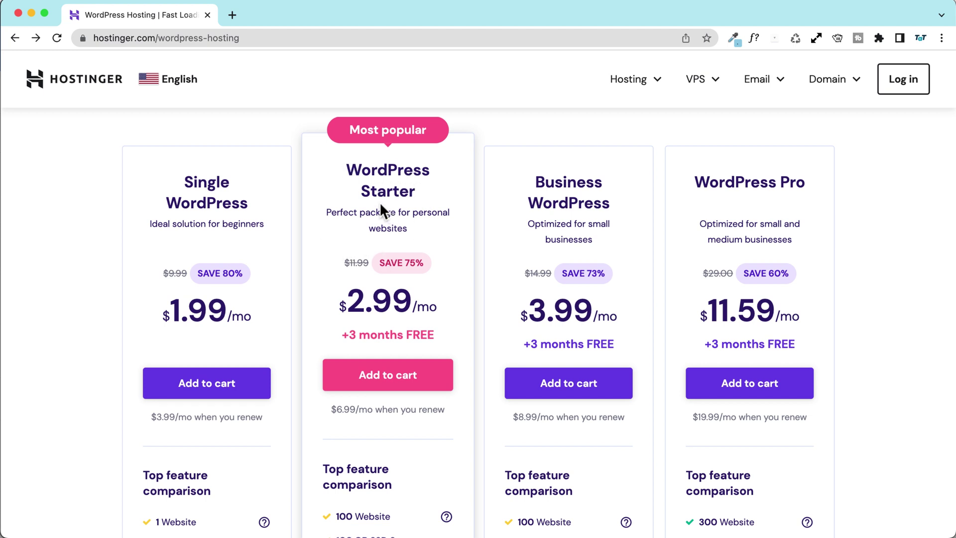
Step: Highlight Pro's 300 websites, Starter's 100 GB and Business's 200 GB SSD storage in the comparison
scroll(313, 200, "down", 5)
scroll(313, 200, "down", 1)
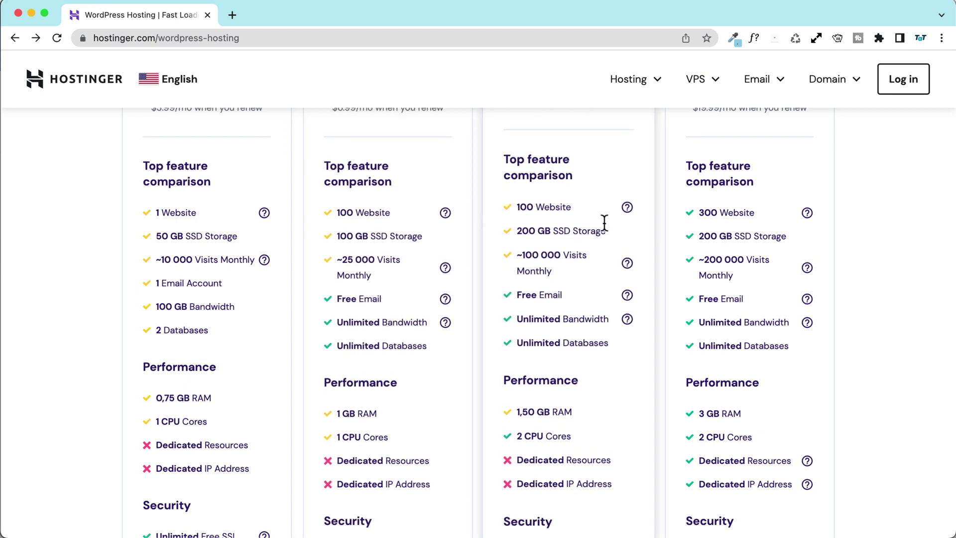
left_click_drag(698, 209, 751, 208)
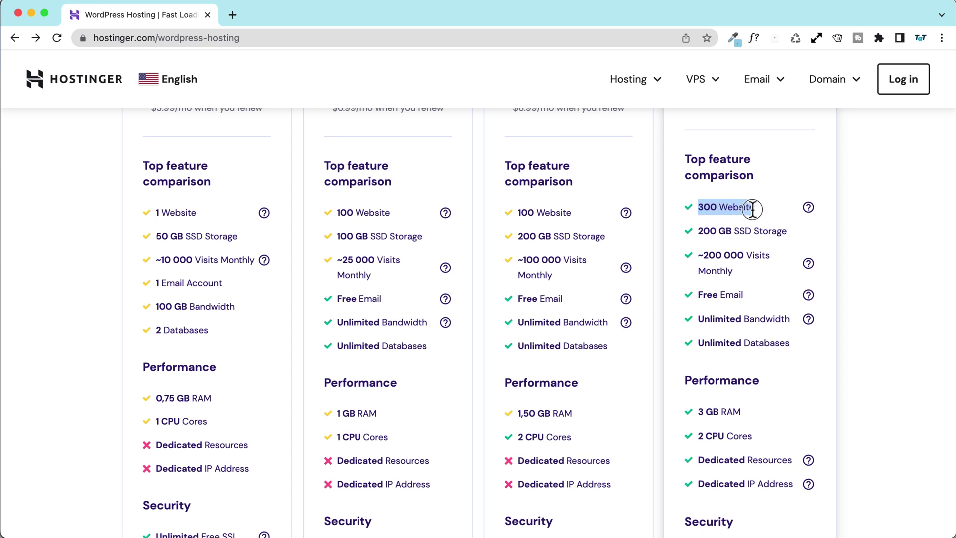
left_click(753, 207)
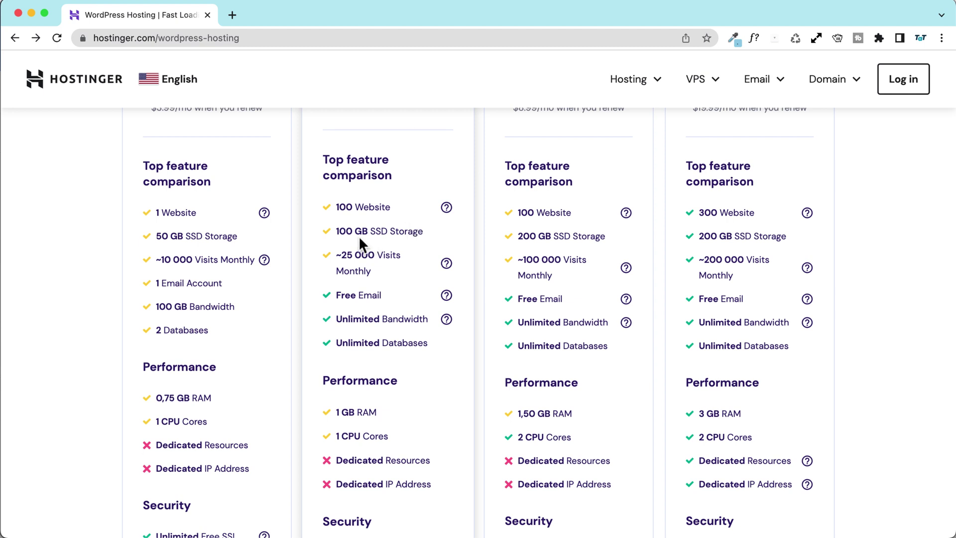
left_click_drag(337, 232, 424, 230)
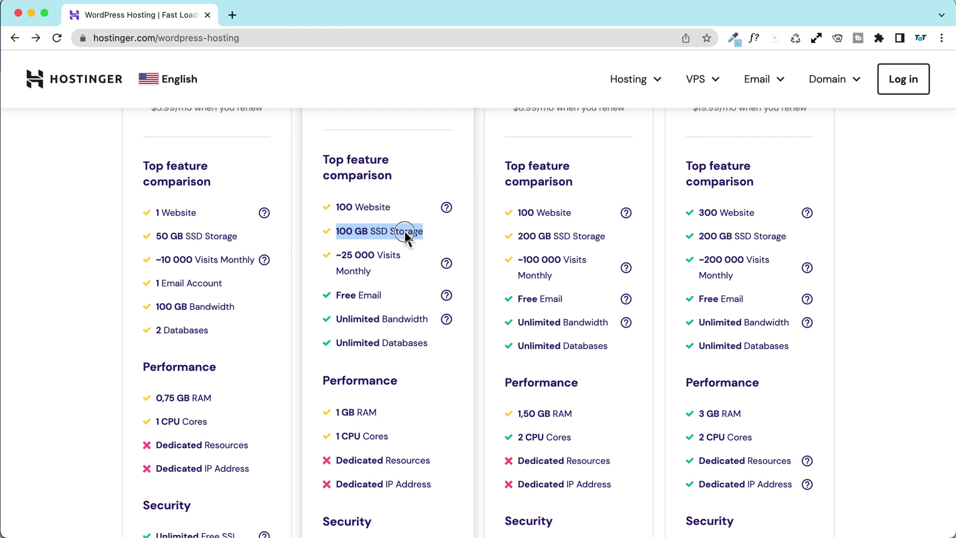
left_click_drag(335, 230, 426, 233)
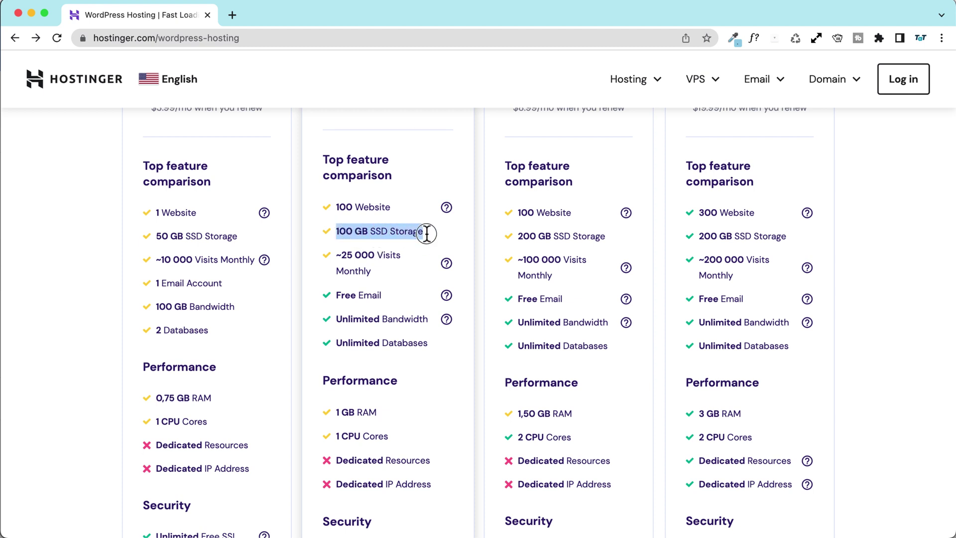
left_click(357, 234)
left_click_drag(515, 230, 605, 232)
left_click(587, 230)
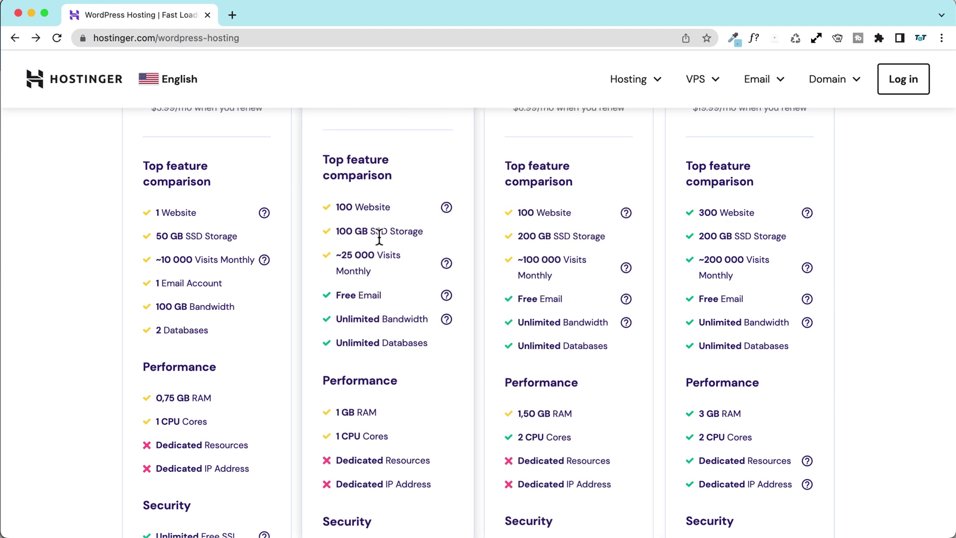
Step: Search the page for 'inode' and highlight Starter's 400 000 inode count
key("super+f")
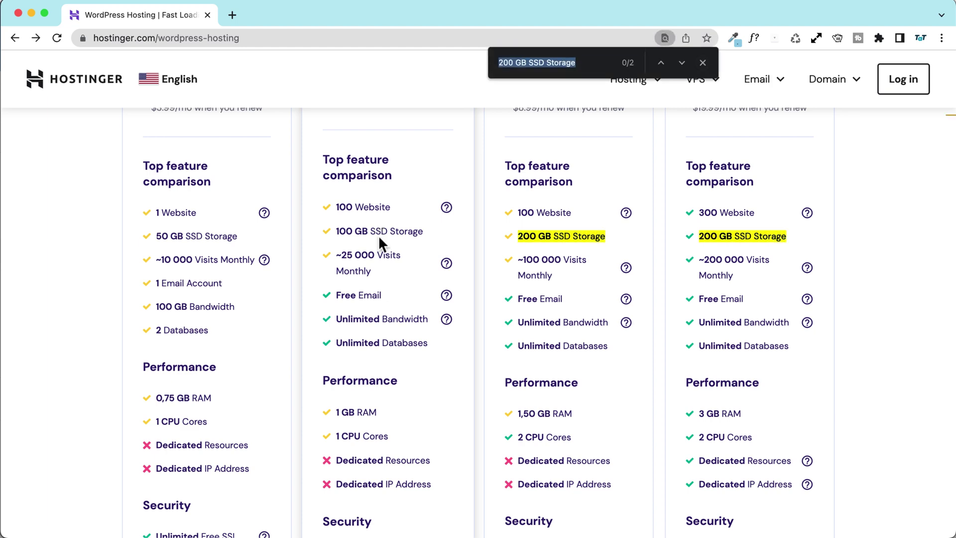
key("BackSpace")
type("inode")
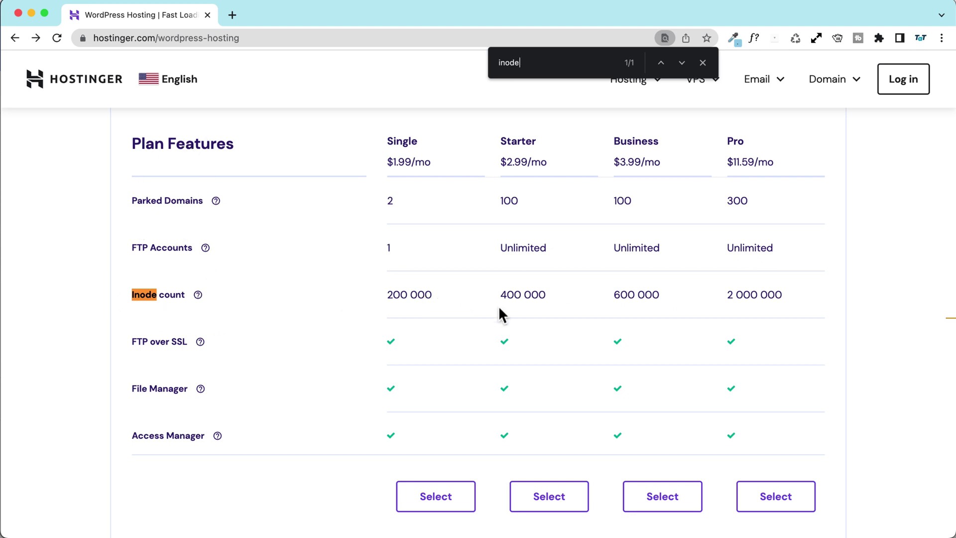
left_click_drag(388, 294, 551, 295)
left_click(613, 293)
Step: Highlight Starter's 400 000 inodes again, then its parked domains count
mouse_move(198, 295)
left_click_drag(502, 295, 546, 295)
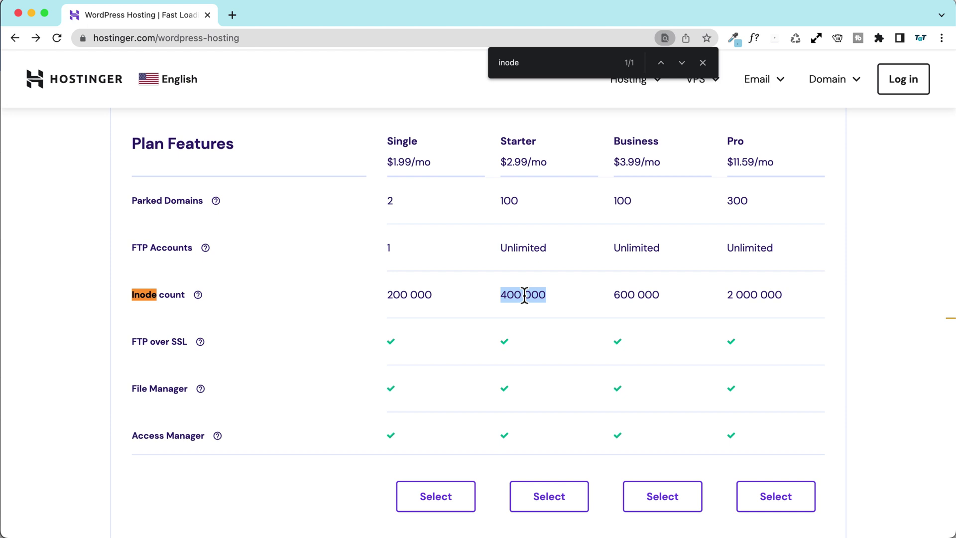
left_click(527, 296)
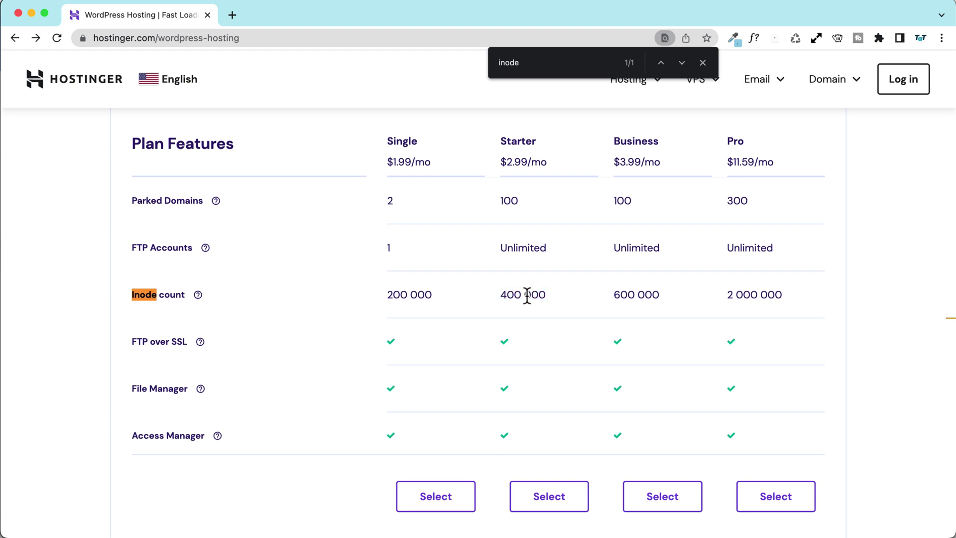
mouse_move(503, 201)
left_mouse_down()
mouse_move(527, 206)
mouse_move(497, 211)
left_mouse_up()
left_click(526, 207)
left_click(528, 199)
Step: Dismiss the page search, check the Hosting menu, and view the weekly vs daily backup perks
scroll(656, 214, "up", 3)
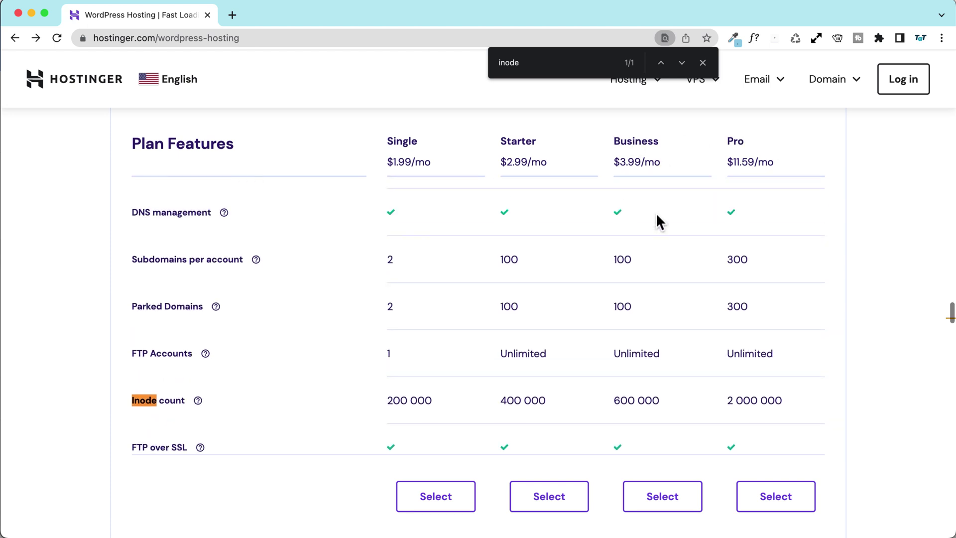
left_click(702, 62)
scroll(612, 240, "down", 2)
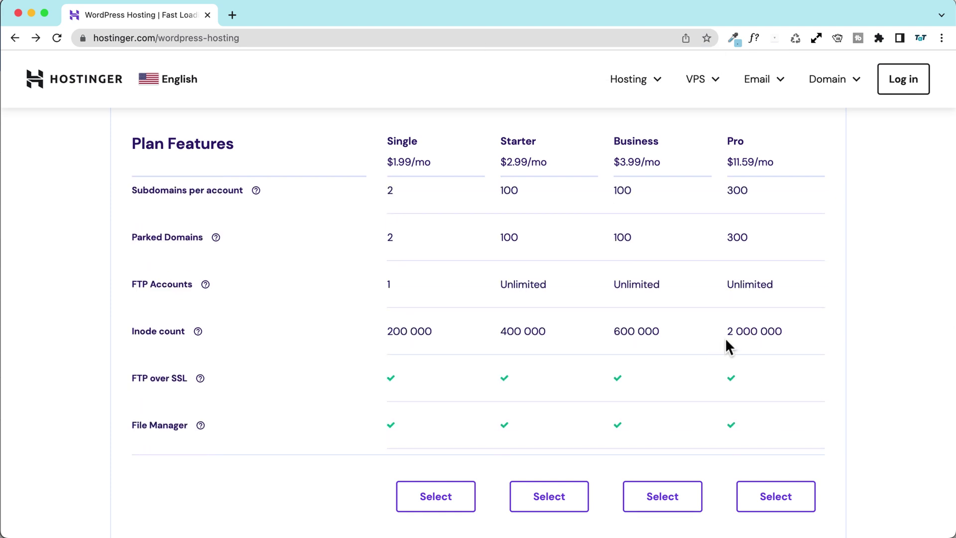
left_click(651, 85)
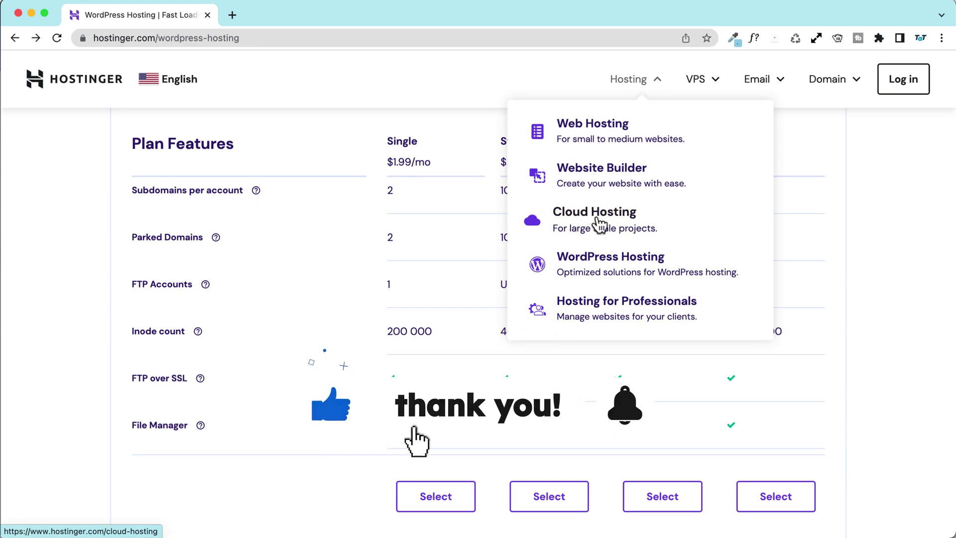
scroll(384, 245, "up", 15)
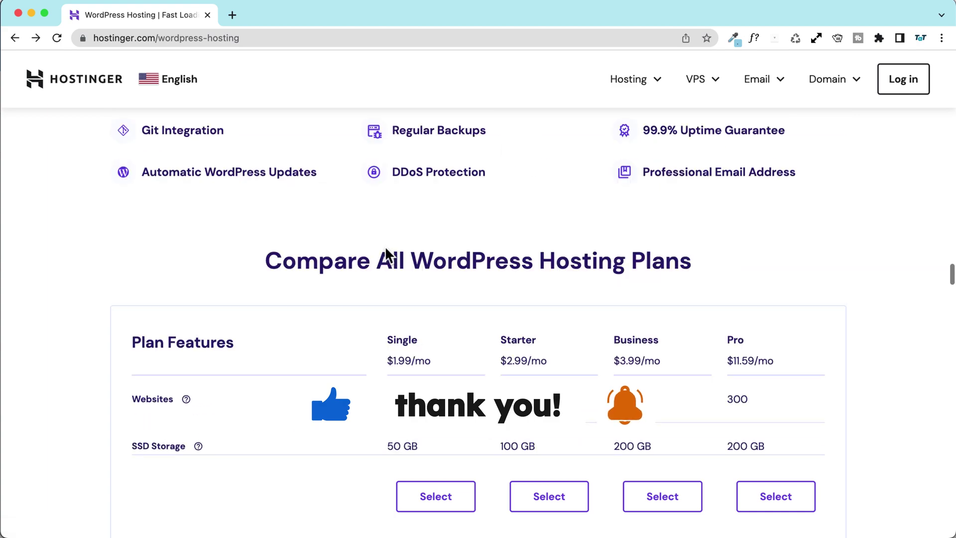
scroll(386, 254, "down", 15)
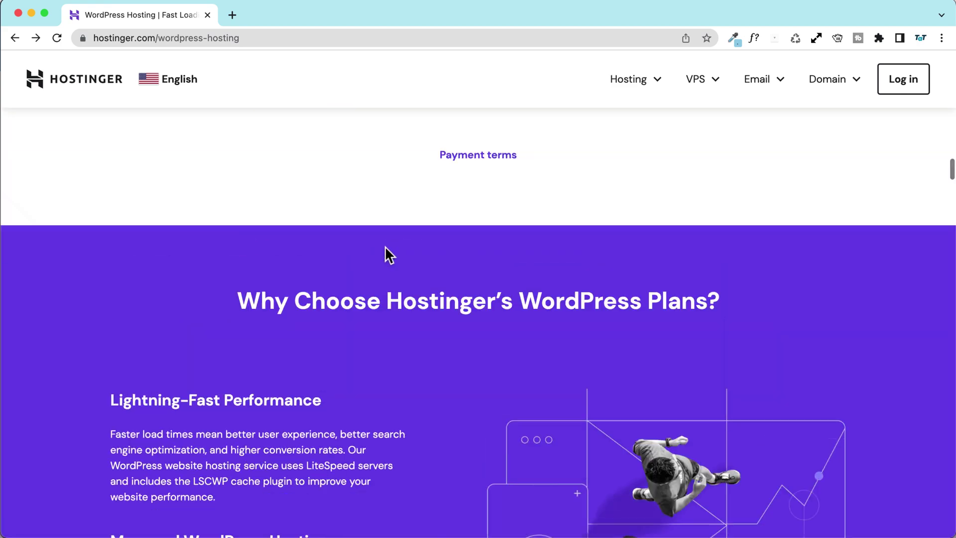
scroll(386, 253, "up", 10)
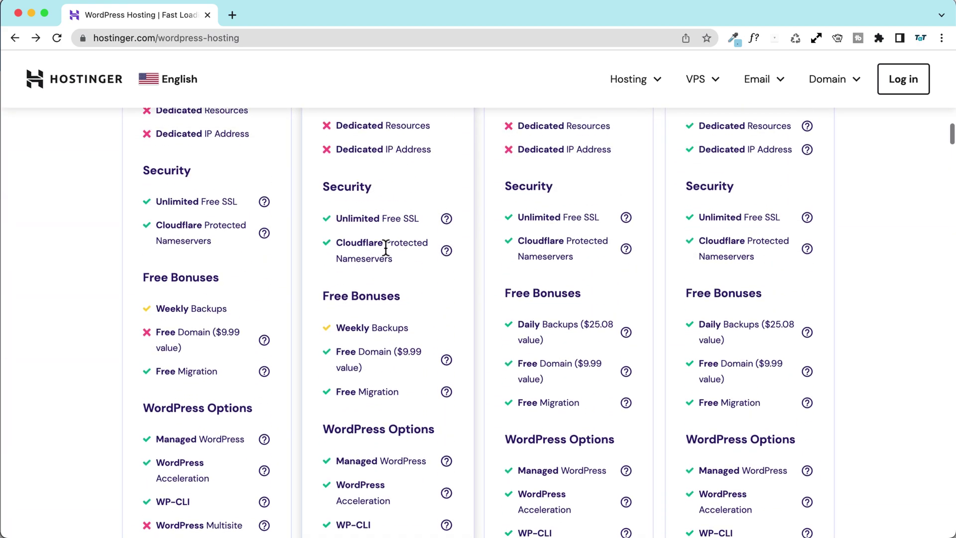
Step: Review RAM, CPU cores and WordPress options, highlighting Daily Backups on Business WordPress
scroll(384, 246, "up", 3)
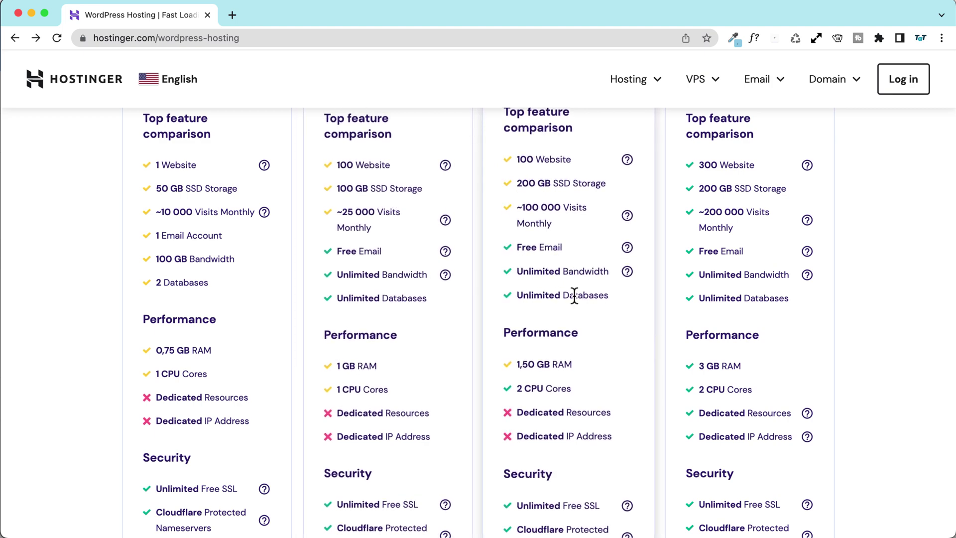
scroll(553, 281, "down", 2)
scroll(555, 286, "down", 3)
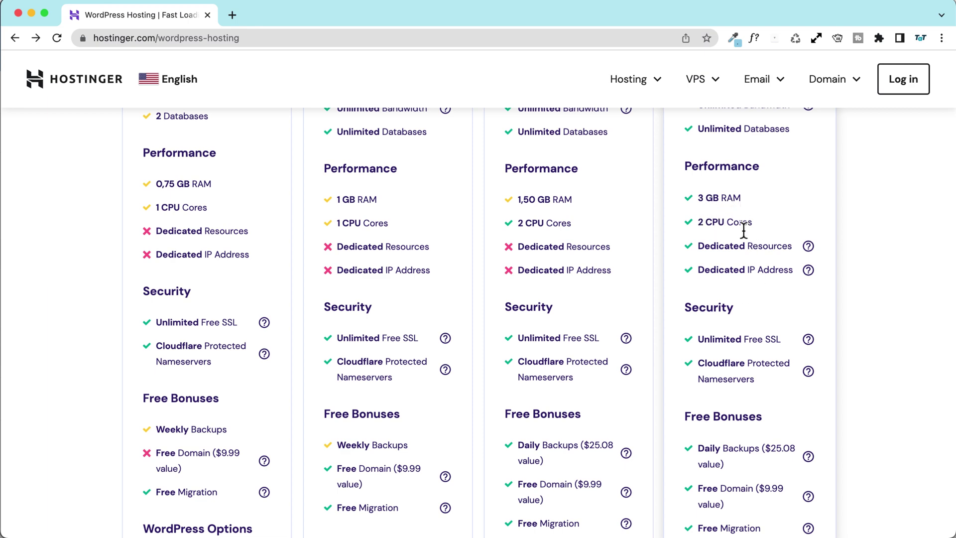
scroll(741, 227, "up", 8)
scroll(743, 229, "down", 10)
scroll(685, 237, "up", 2)
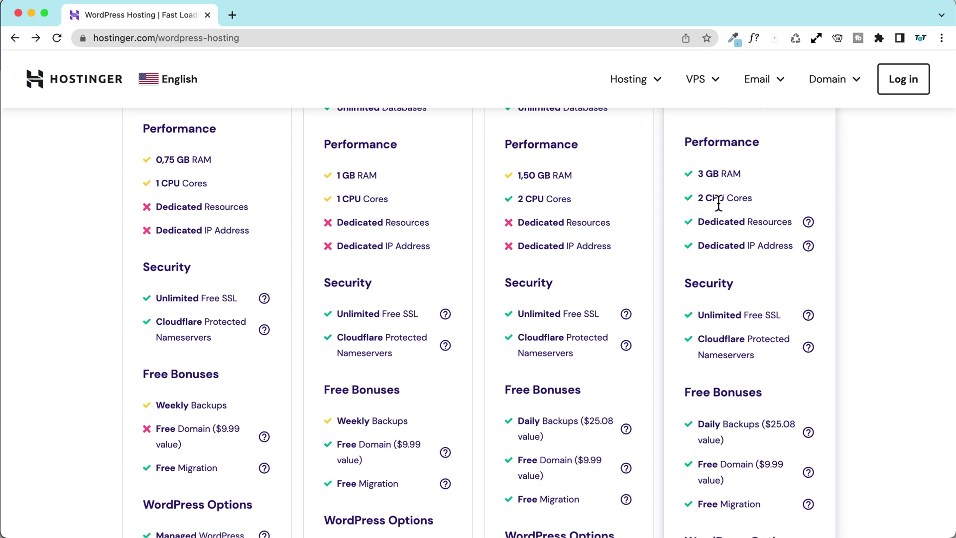
scroll(717, 201, "down", 1)
scroll(718, 202, "up", 1)
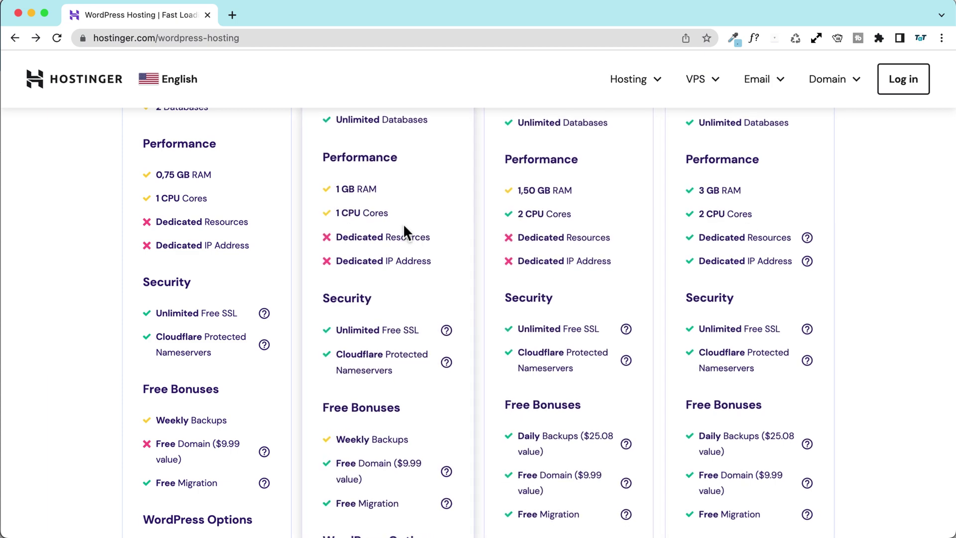
scroll(404, 230, "down", 3)
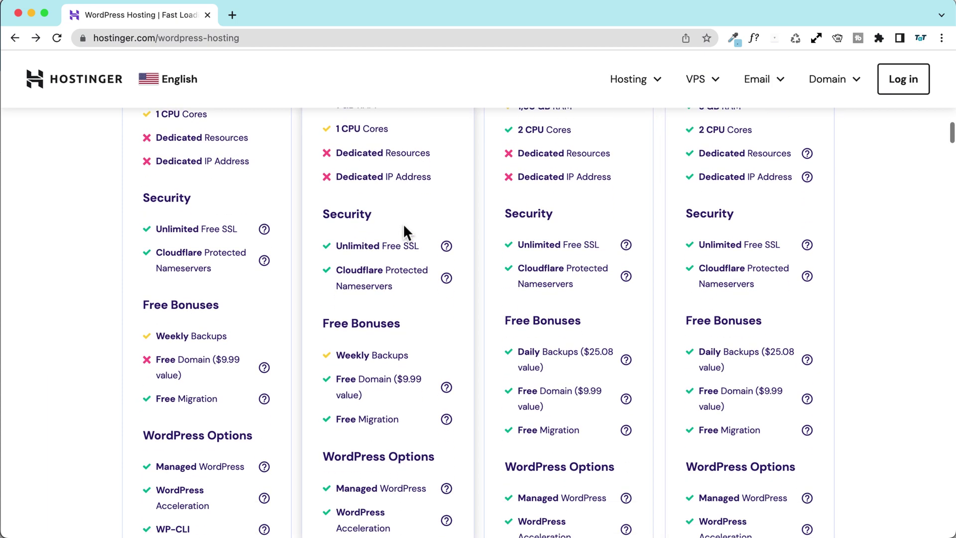
scroll(404, 229, "down", 1)
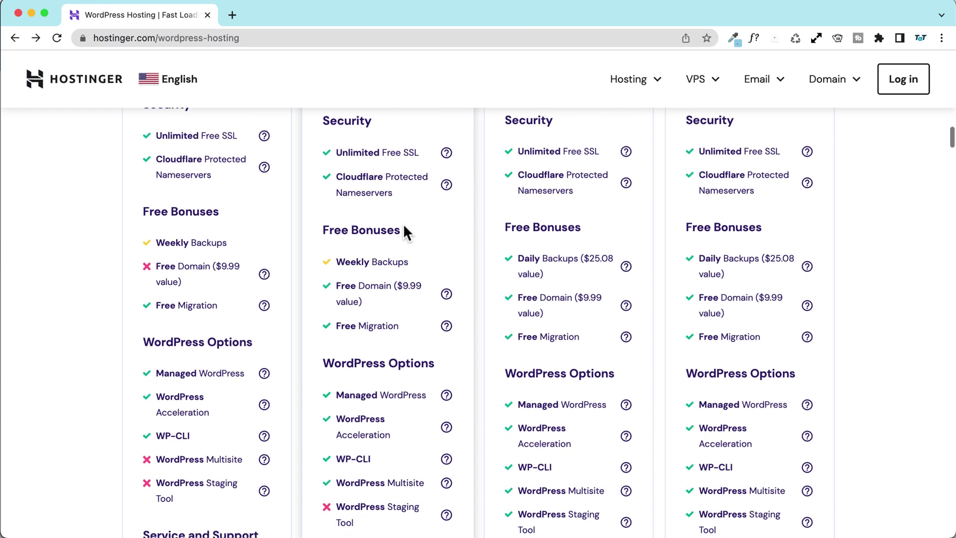
scroll(404, 230, "down", 1)
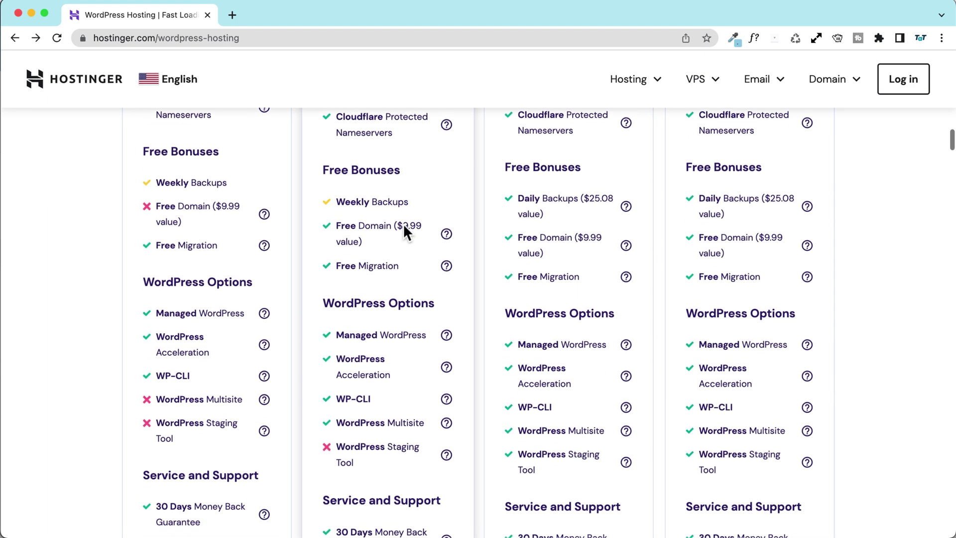
left_click_drag(516, 201, 577, 201)
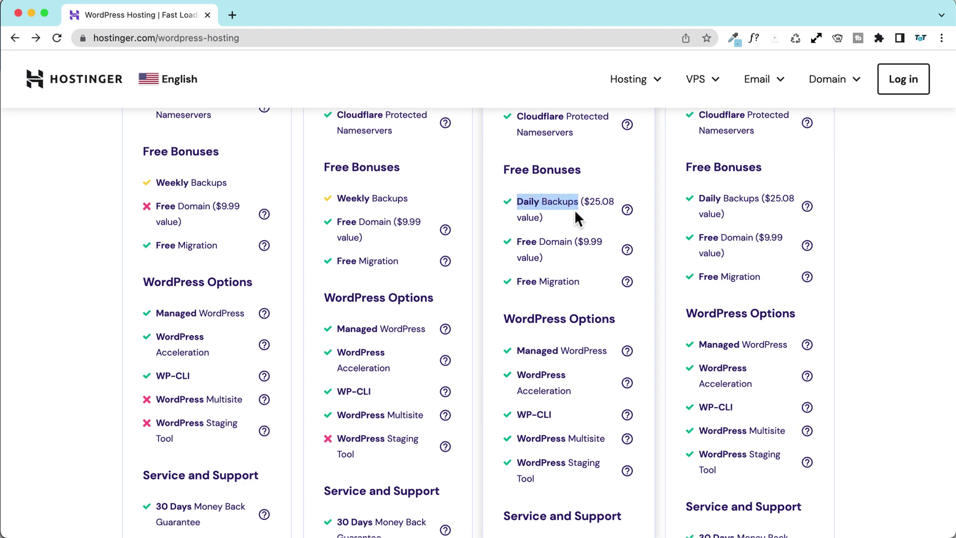
scroll(574, 209, "up", 10)
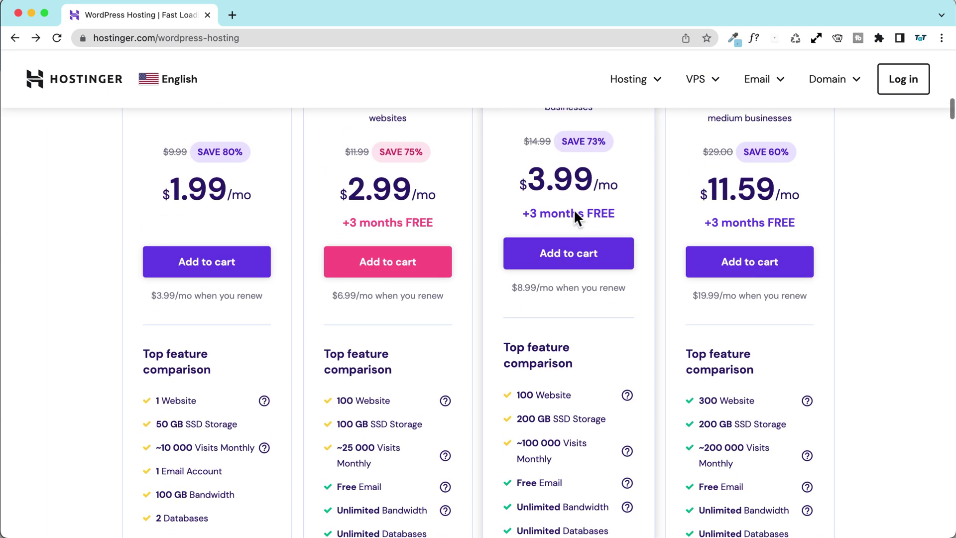
scroll(606, 250, "down", 10)
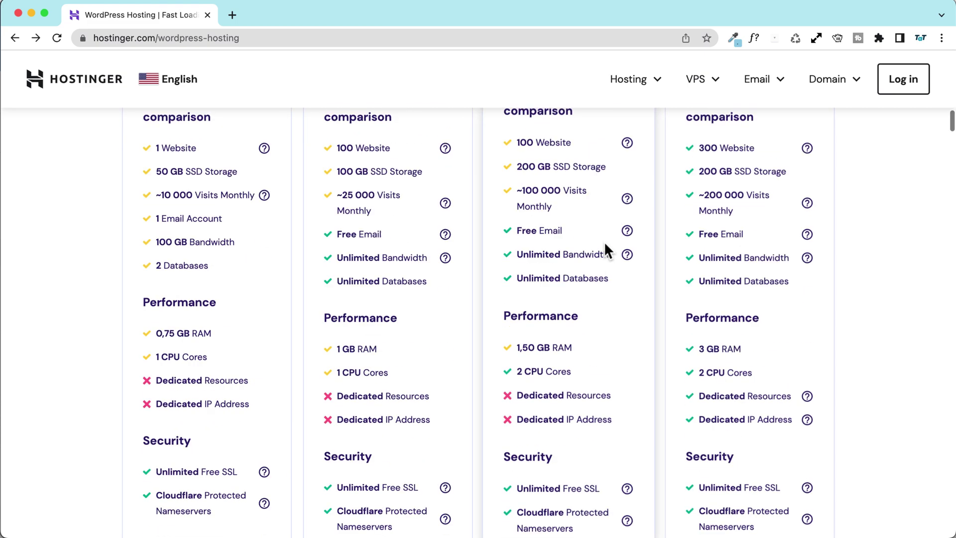
left_click_drag(515, 274, 576, 272)
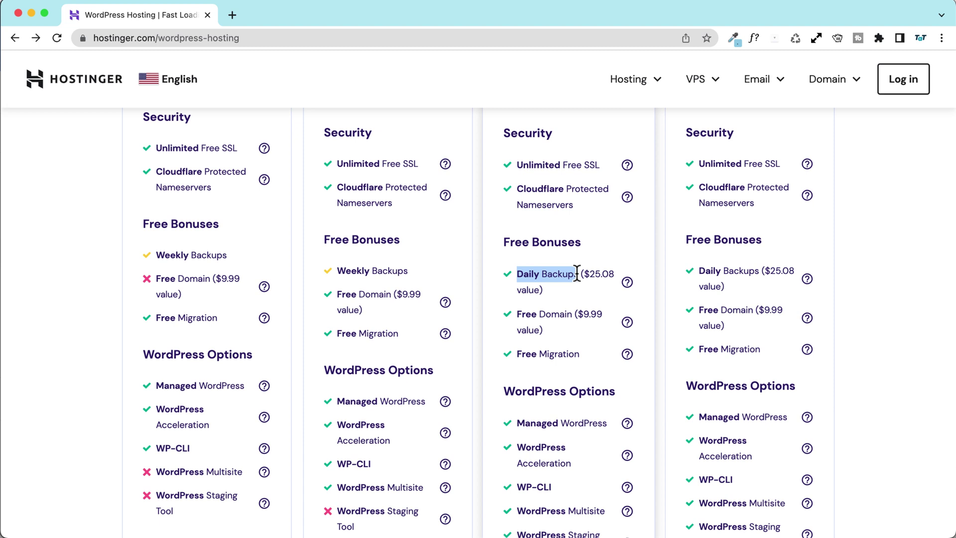
left_click(331, 272)
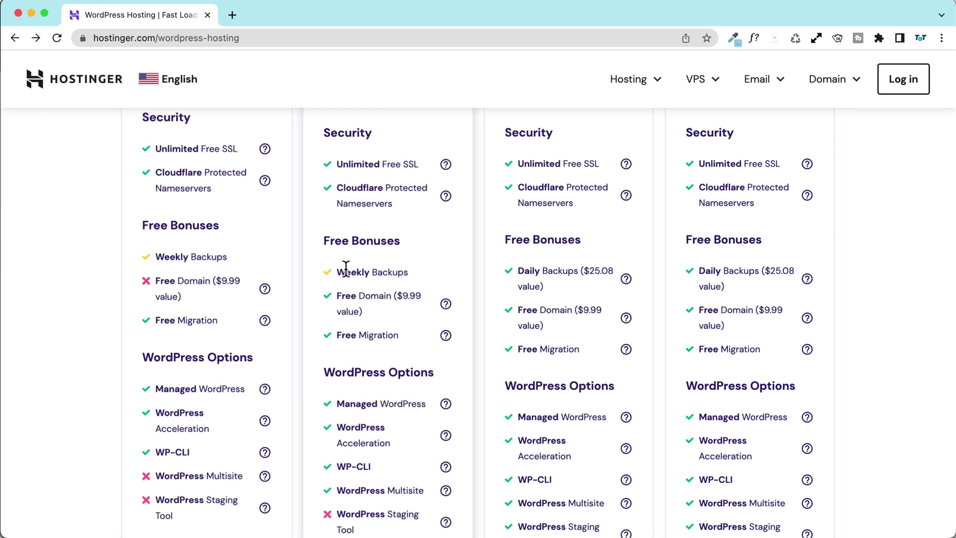
left_click_drag(334, 274, 411, 275)
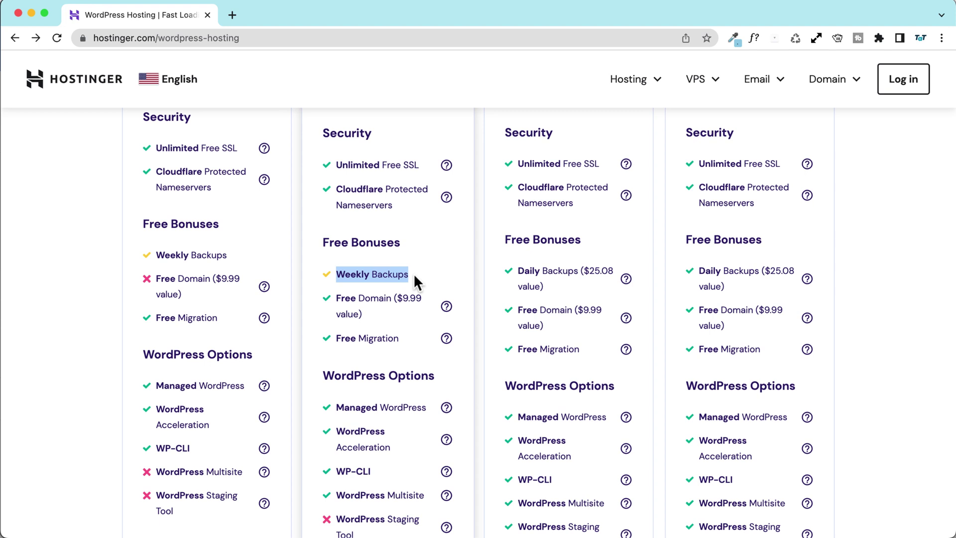
left_click(411, 282)
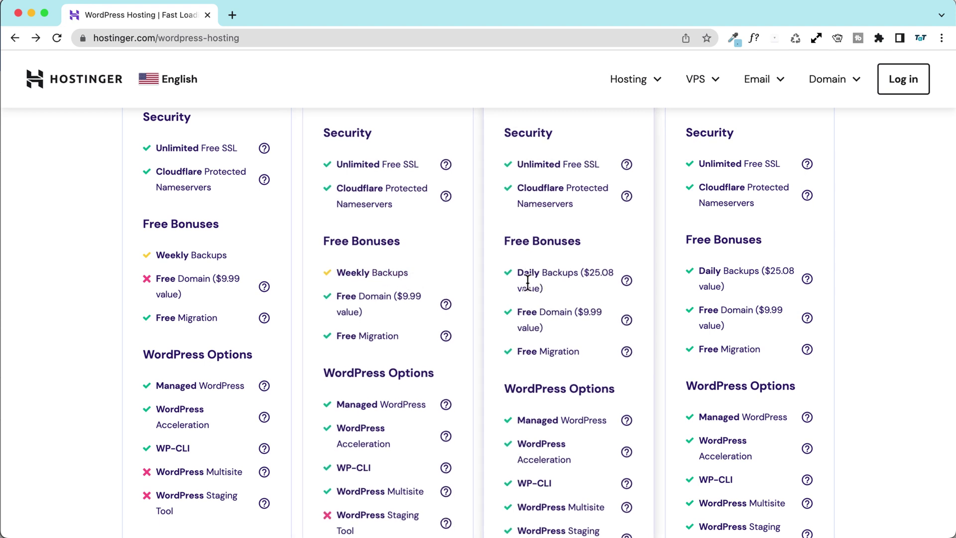
left_click_drag(518, 274, 570, 272)
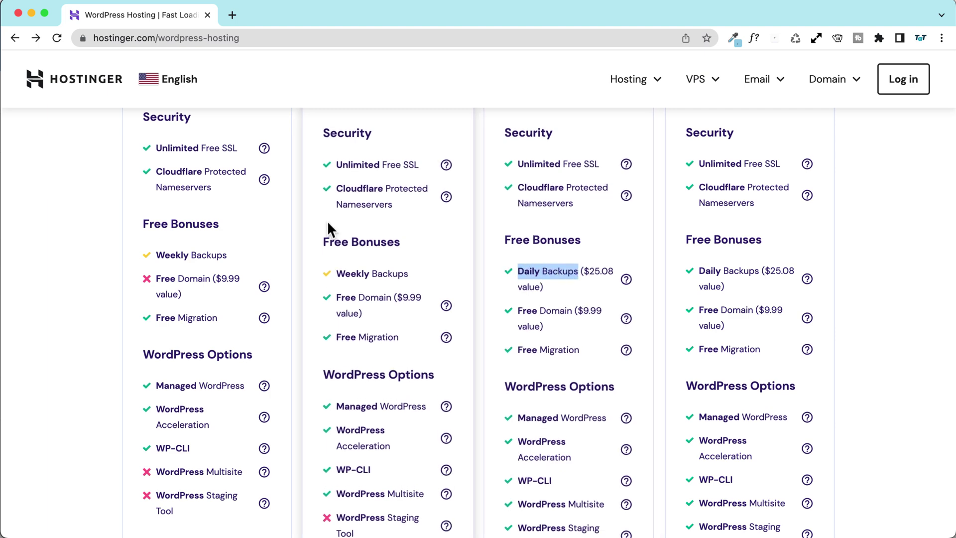
scroll(346, 280, "up", 10)
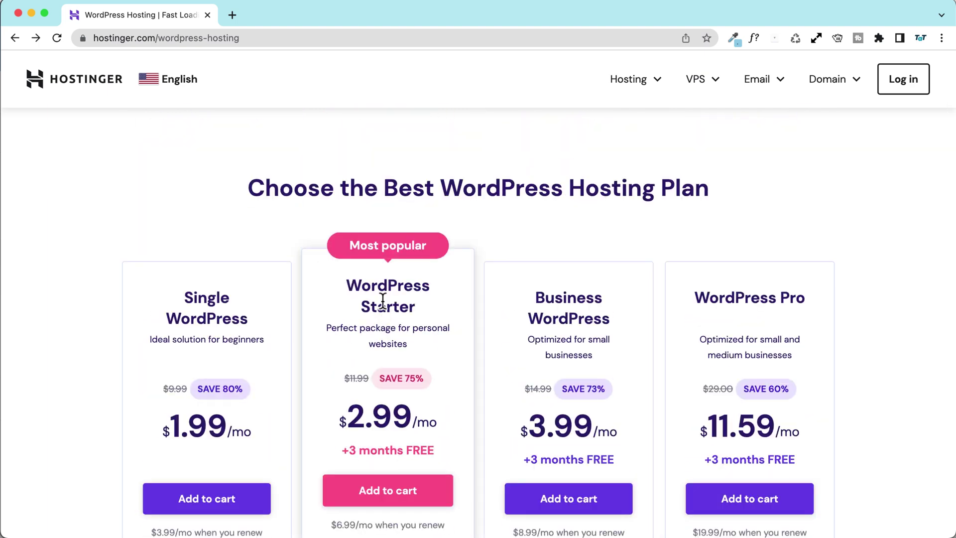
scroll(381, 299, "down", 10)
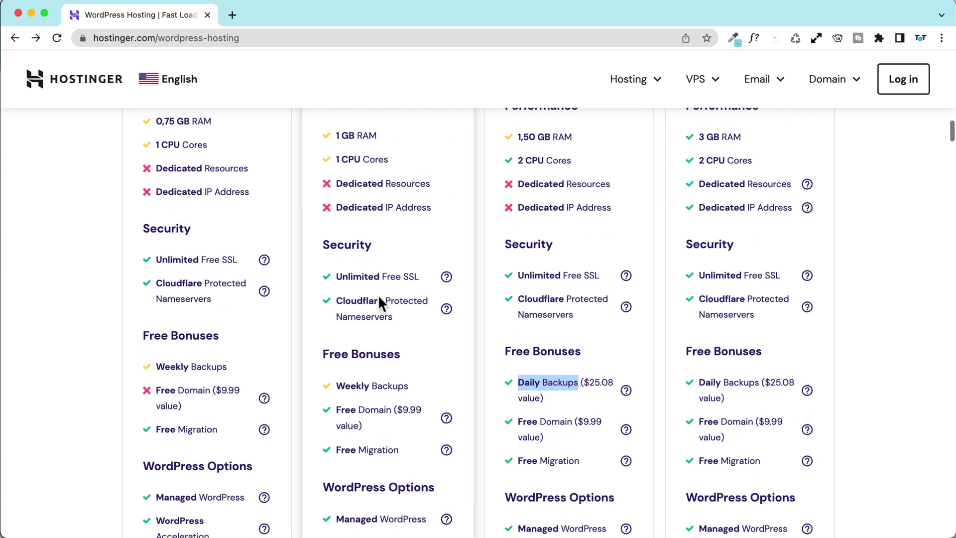
scroll(368, 290, "down", 3)
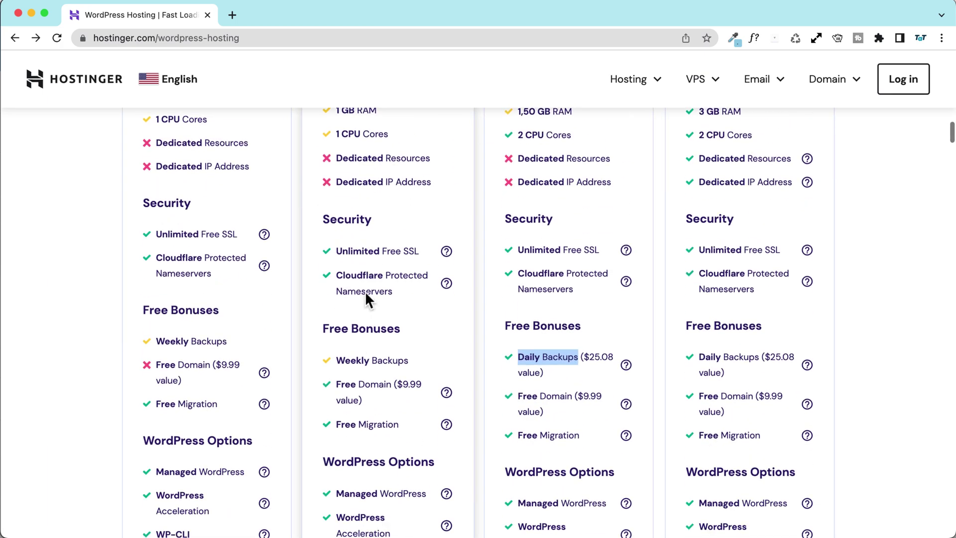
left_click(360, 291)
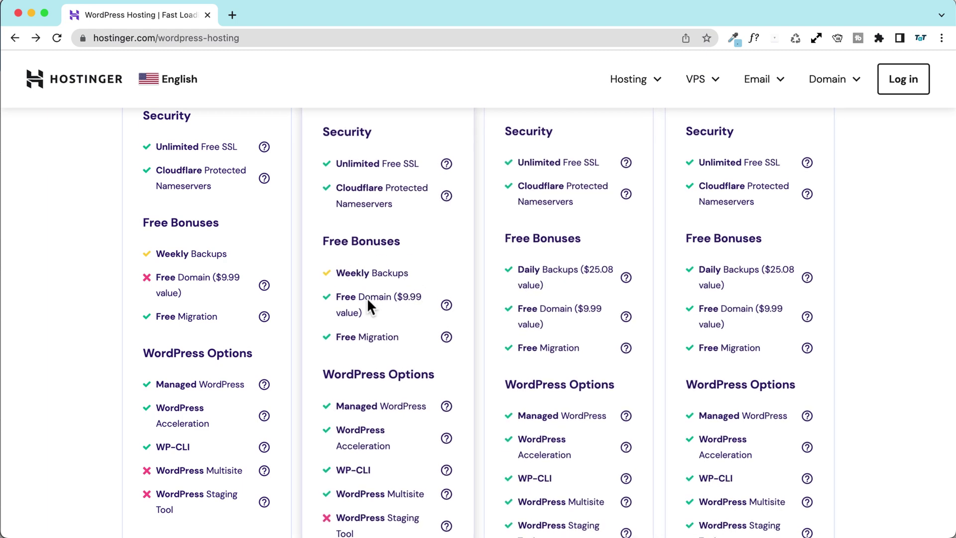
scroll(343, 269, "down", 1)
scroll(343, 268, "down", 2)
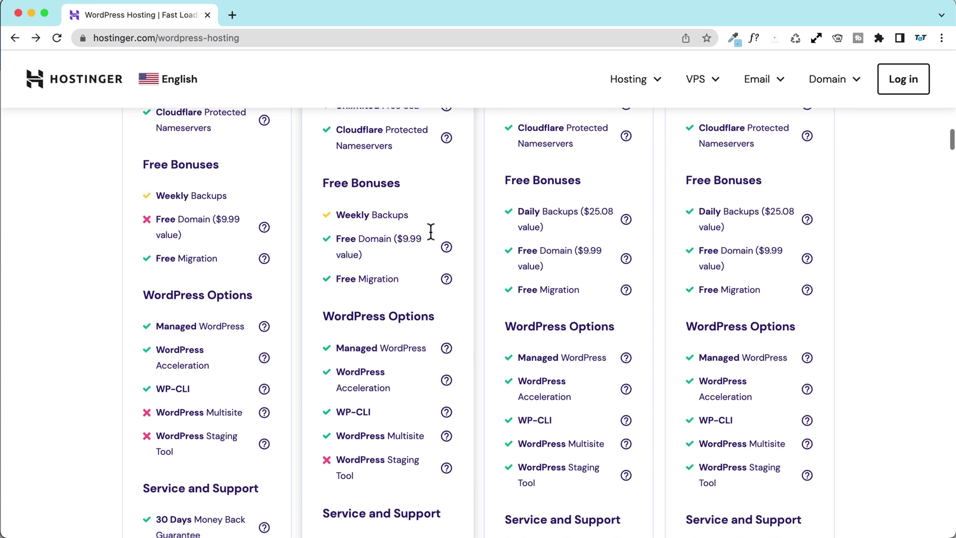
scroll(341, 220, "down", 3)
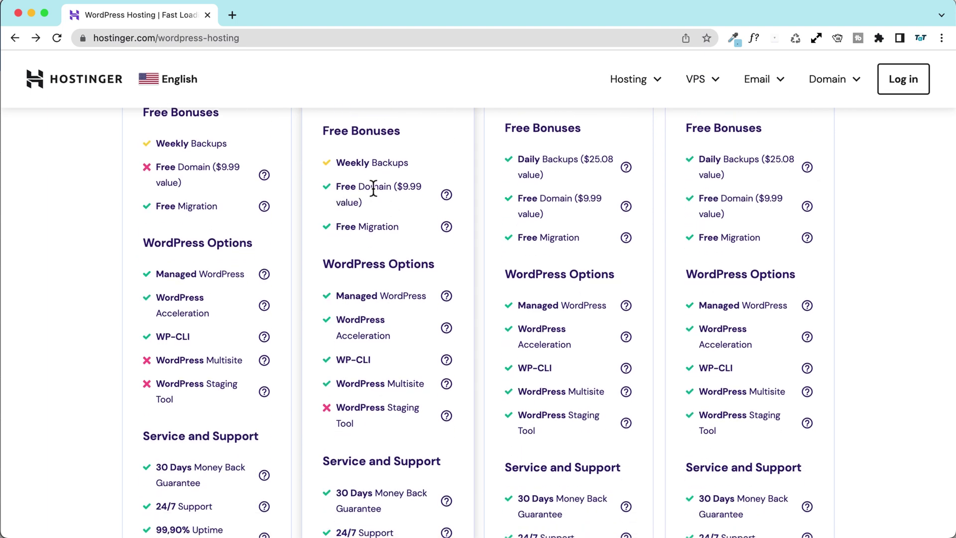
scroll(346, 199, "down", 3)
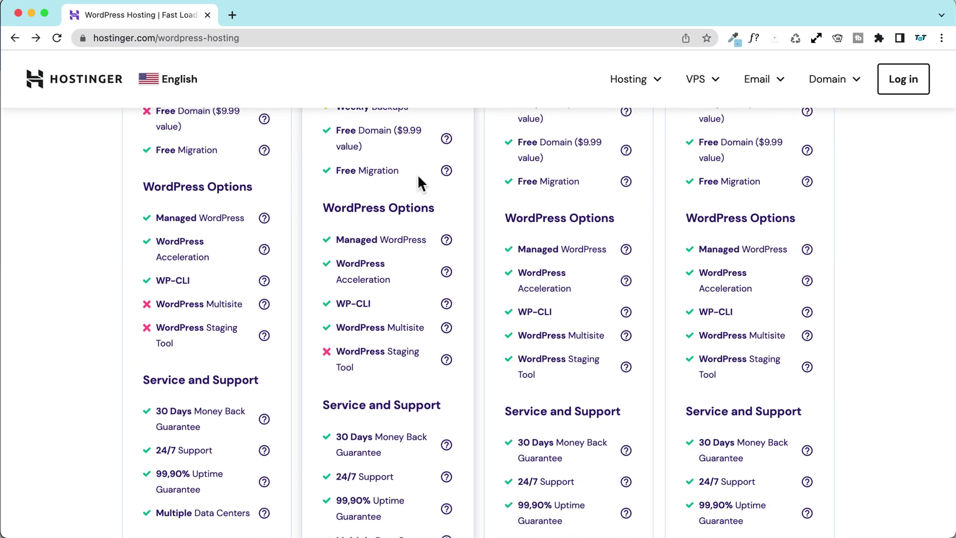
mouse_move(447, 173)
scroll(353, 203, "down", 3)
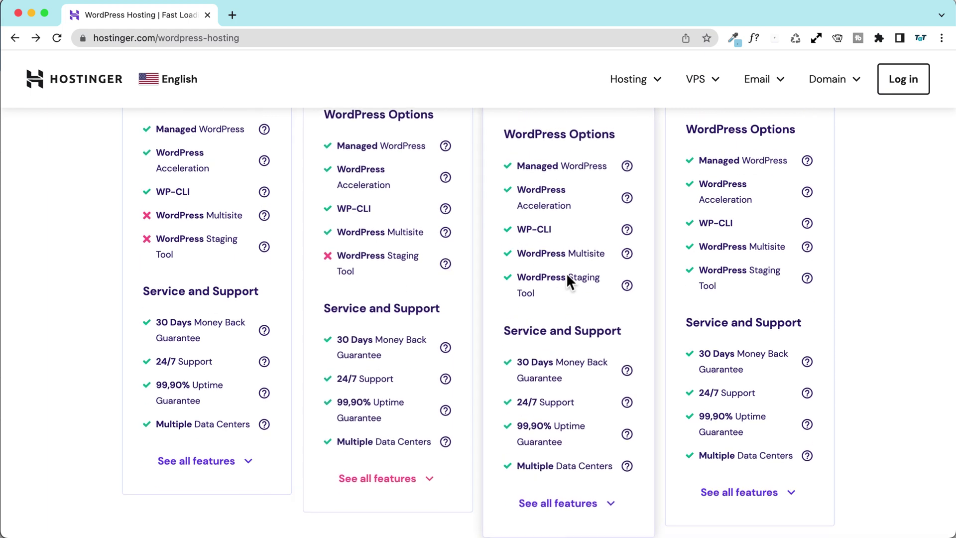
mouse_move(627, 289)
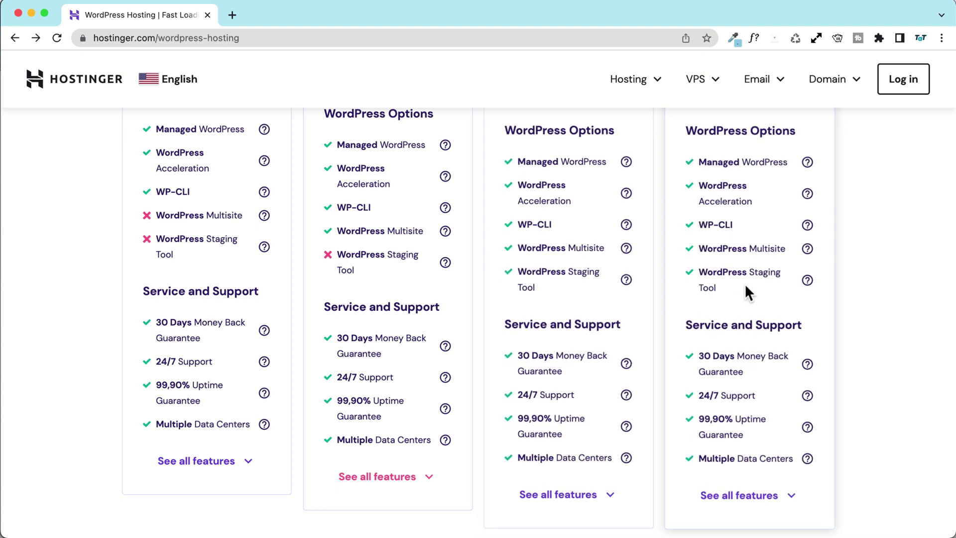
scroll(381, 274, "down", 2)
scroll(382, 277, "down", 1)
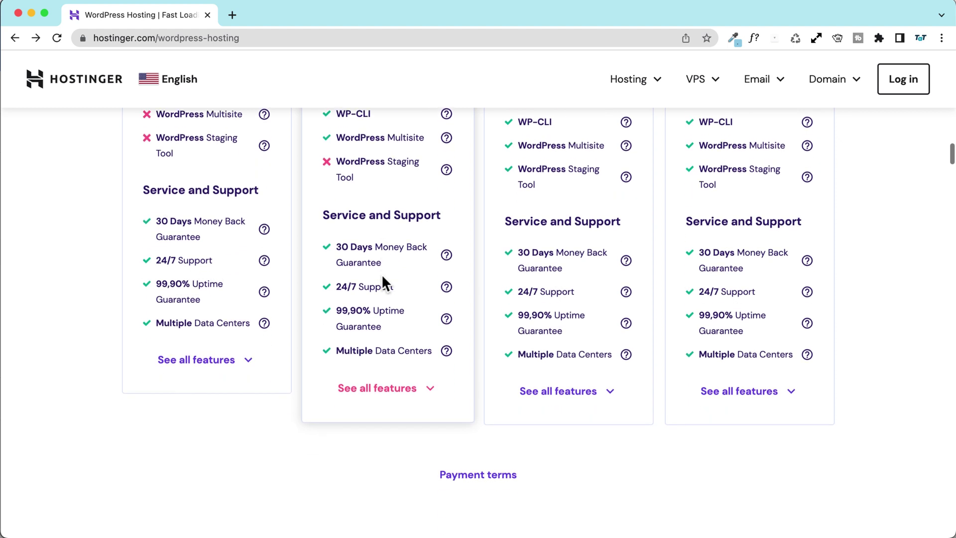
left_click_drag(337, 246, 400, 247)
left_click(400, 247)
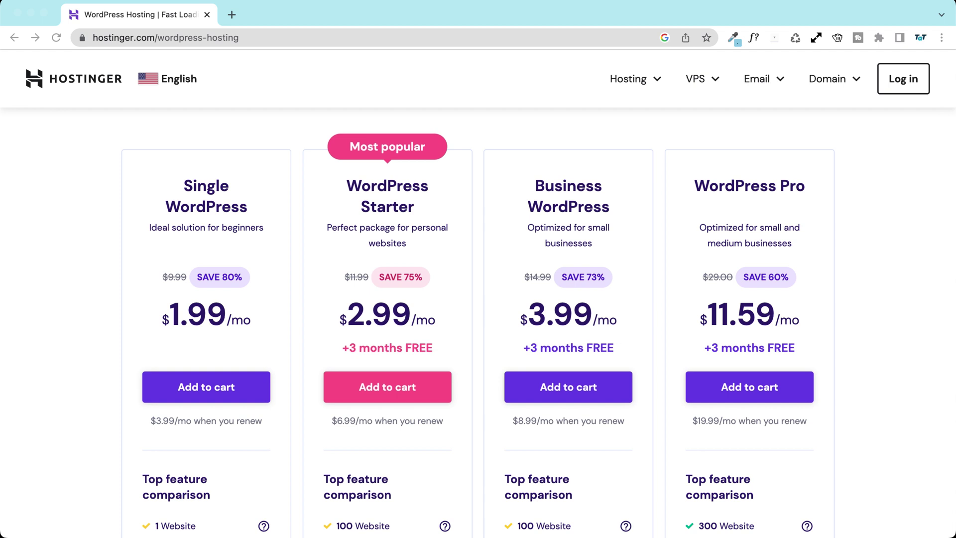
Step: Add WordPress Starter to the cart again and mark its 48-month $143.52 total
left_click(343, 237)
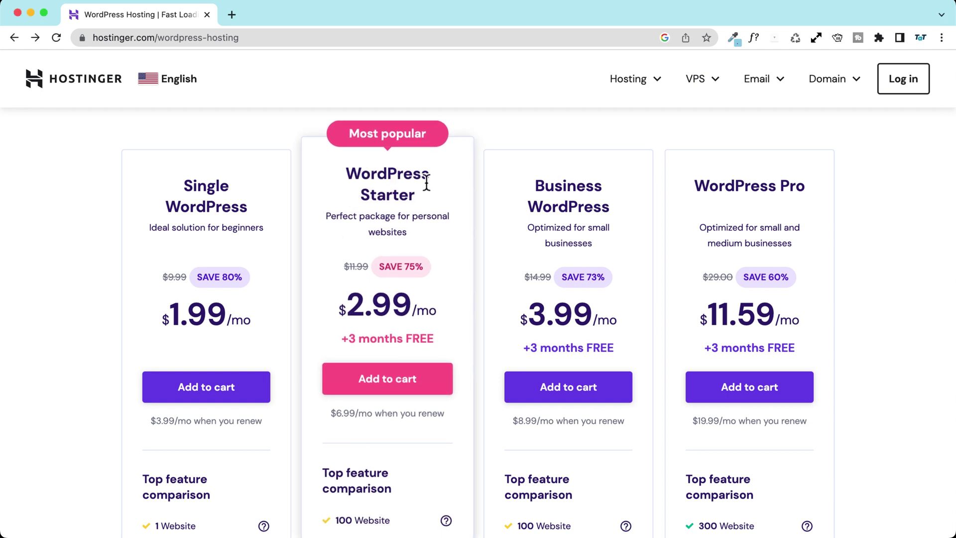
left_click(380, 390)
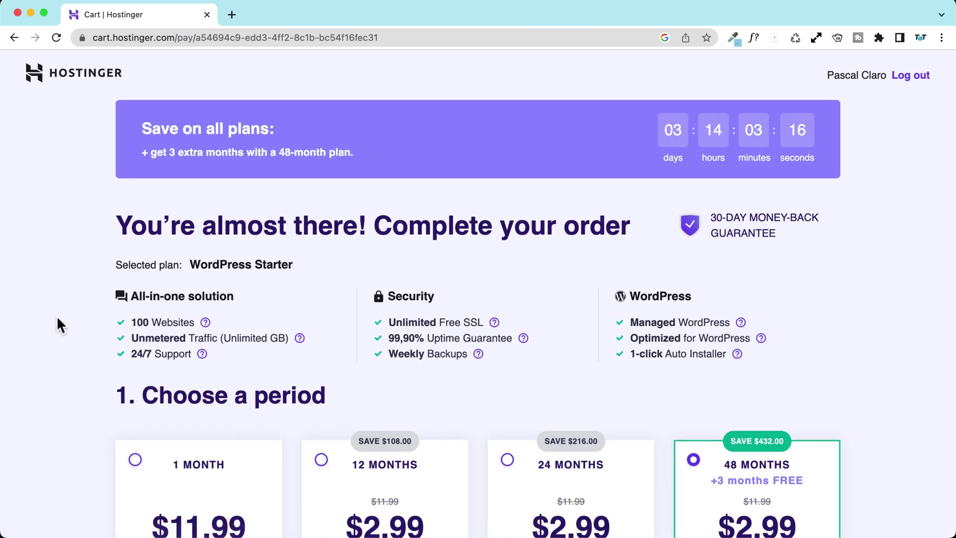
scroll(36, 317, "down", 5)
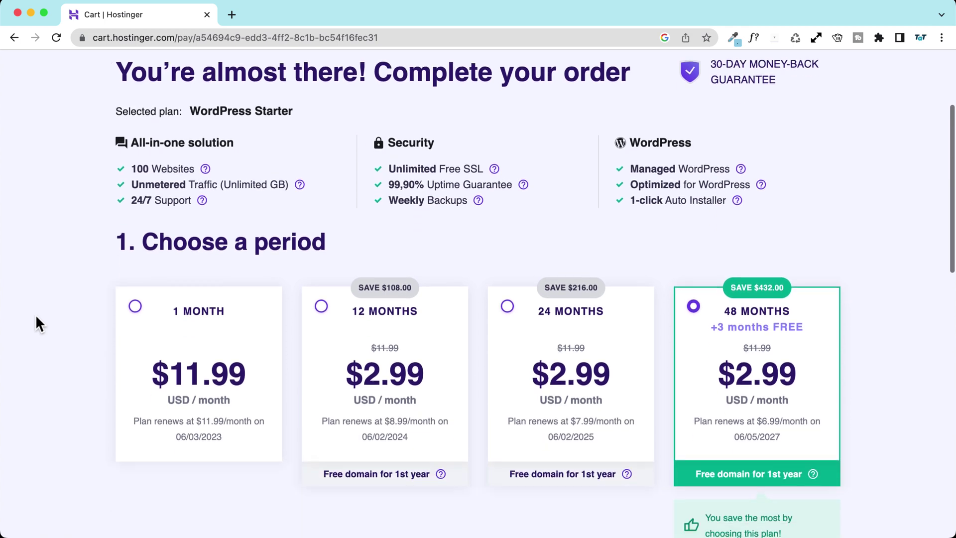
scroll(36, 317, "down", 2)
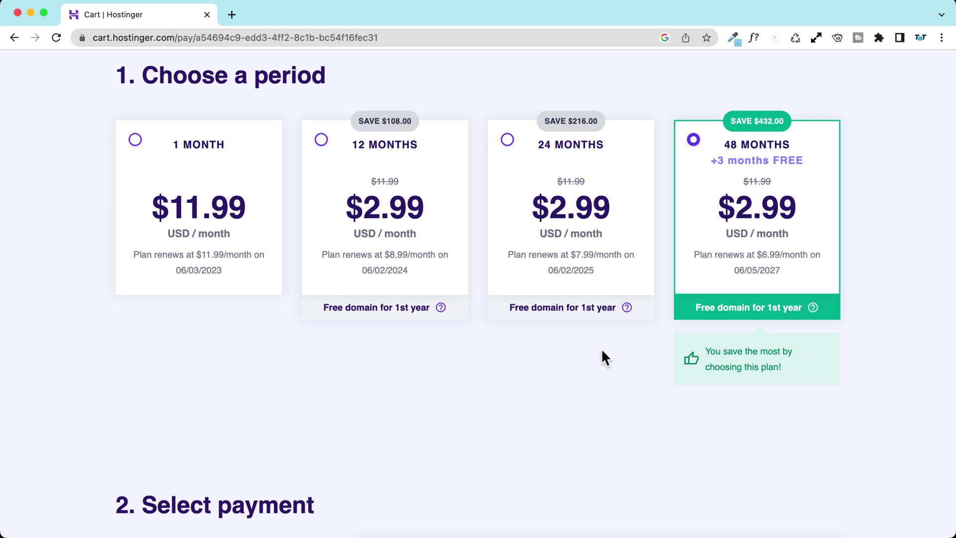
scroll(602, 356, "down", 8)
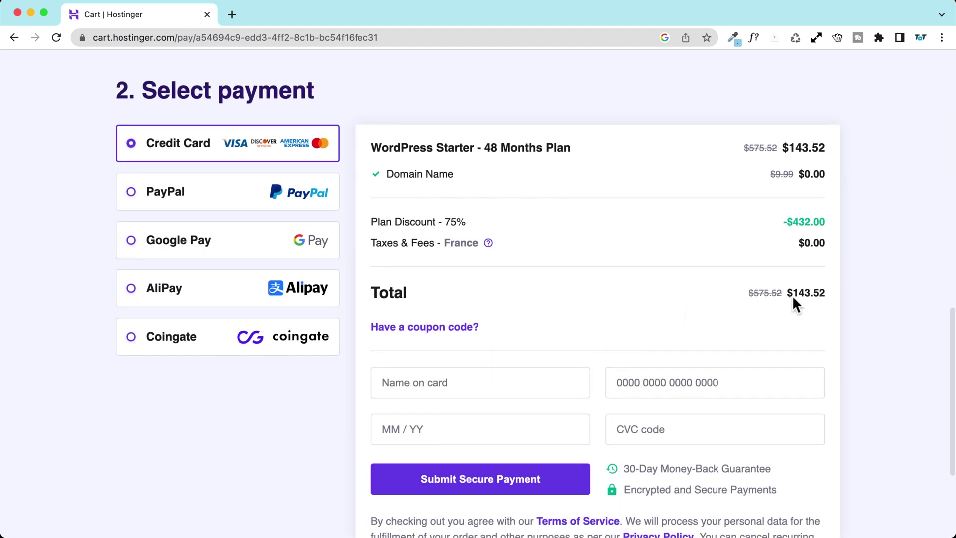
left_click_drag(793, 294, 810, 294)
scroll(698, 303, "up", 8)
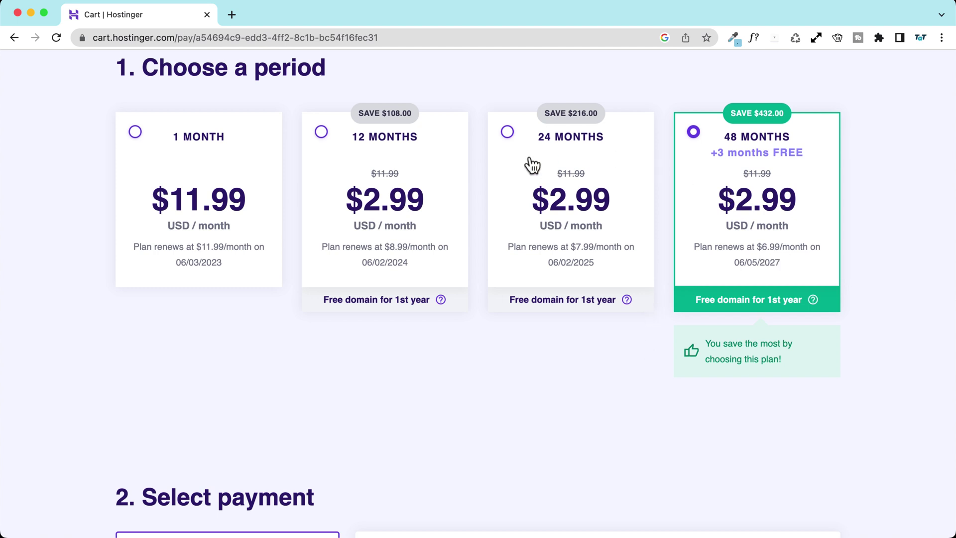
Step: Try the 12- and 24-month periods, then return to 48 months totalling $143.52
left_click(346, 152)
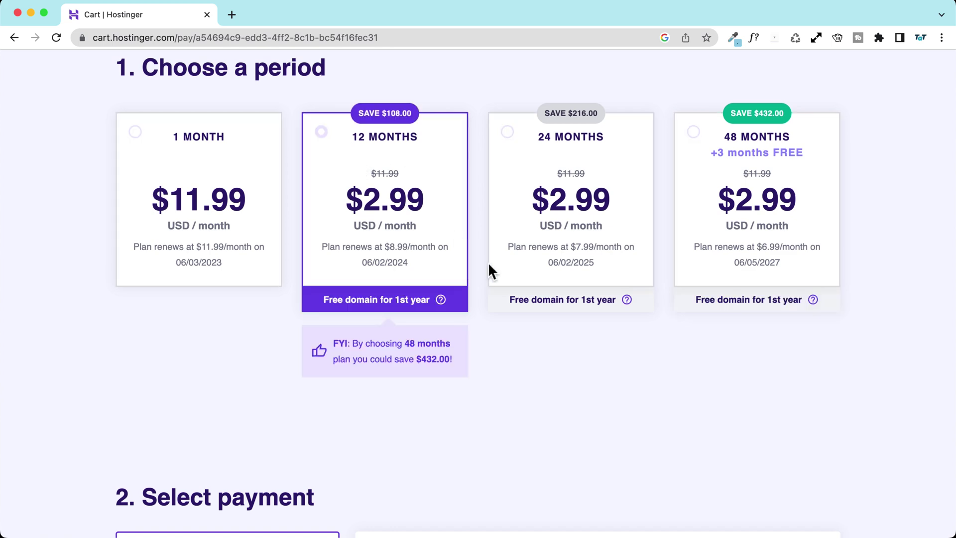
scroll(487, 264, "down", 10)
scroll(413, 160, "up", 10)
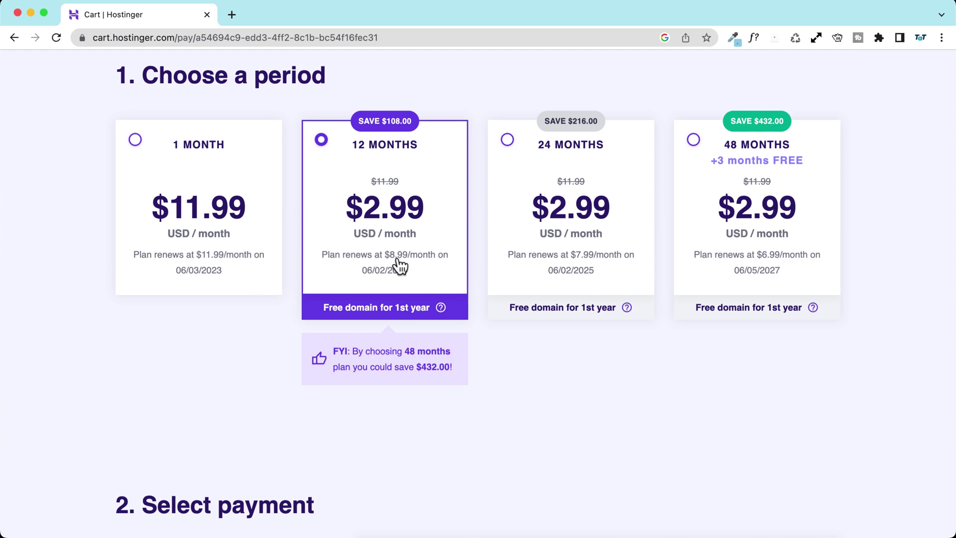
left_click(575, 212)
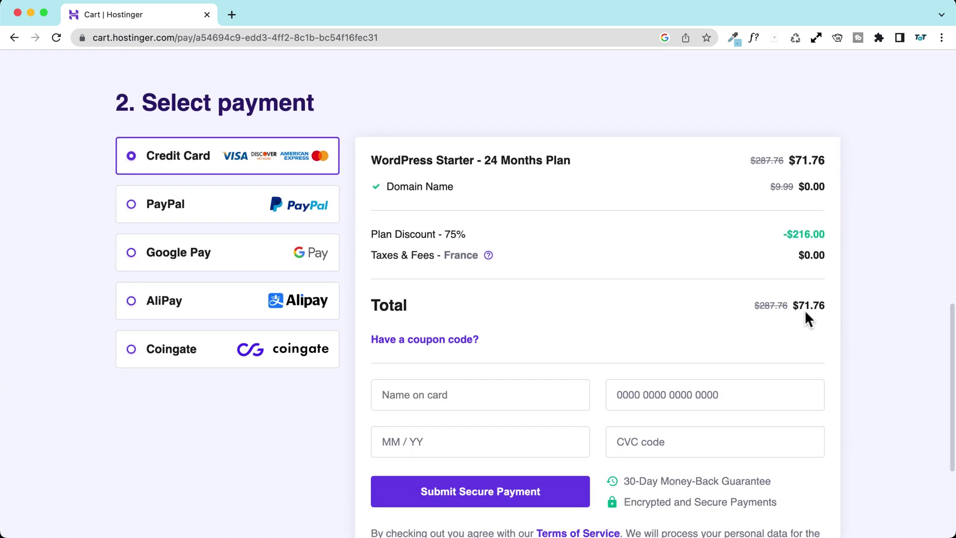
scroll(563, 231, "up", 4)
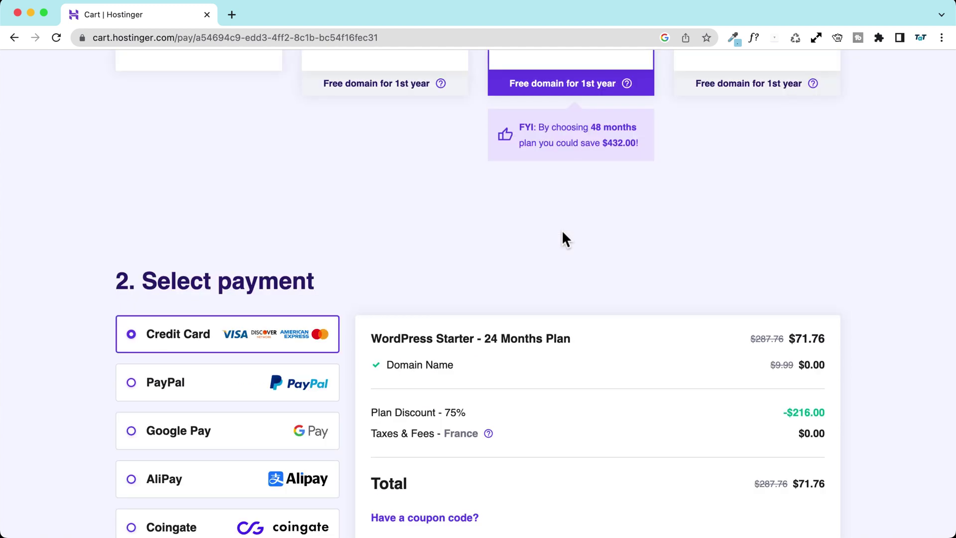
scroll(561, 229, "up", 6)
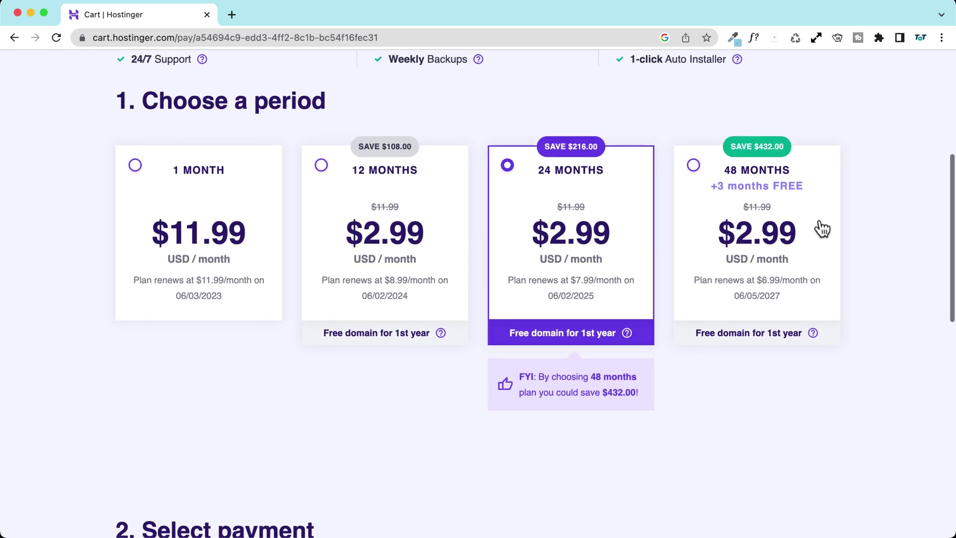
left_click(816, 224)
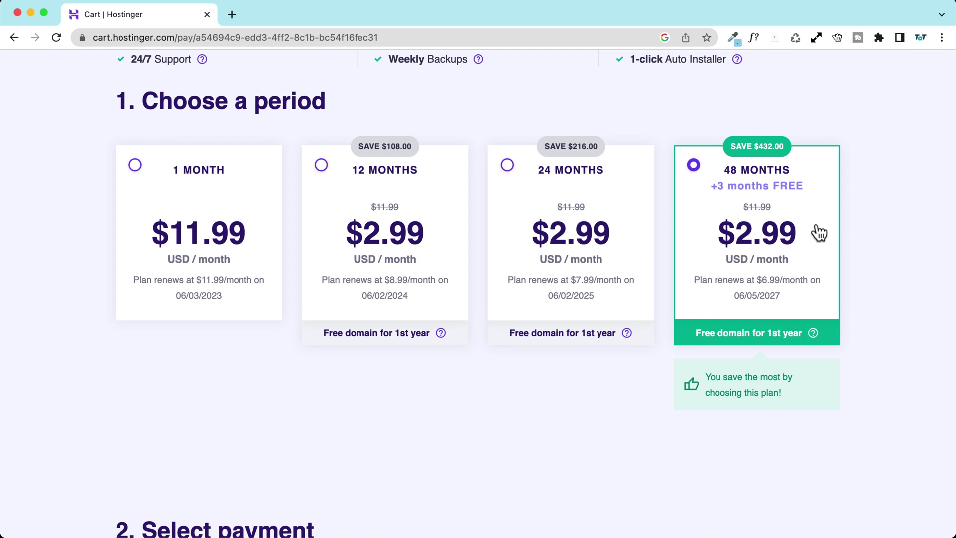
scroll(81, 260, "down", 8)
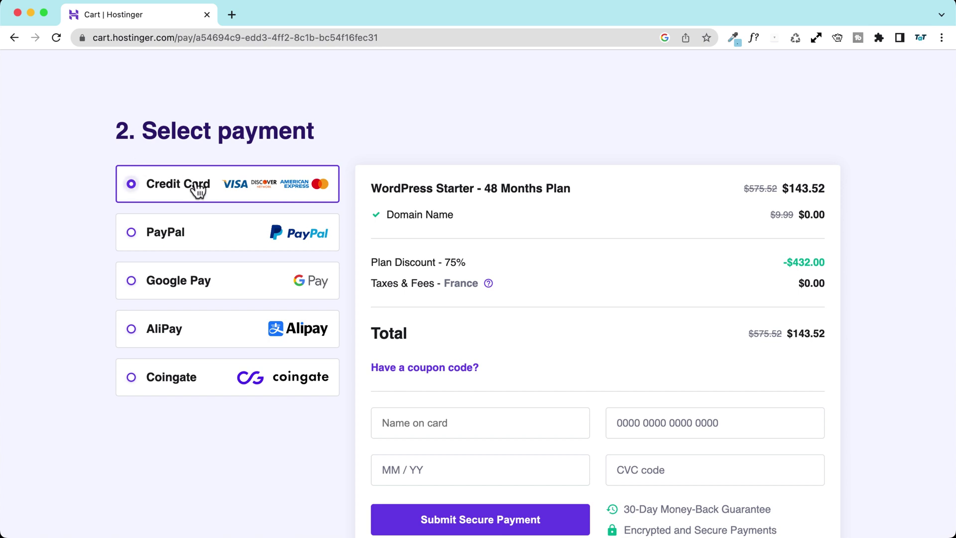
Step: Try PayPal, then switch back to credit card as the payment method to complete checkout
scroll(694, 201, "down", 2)
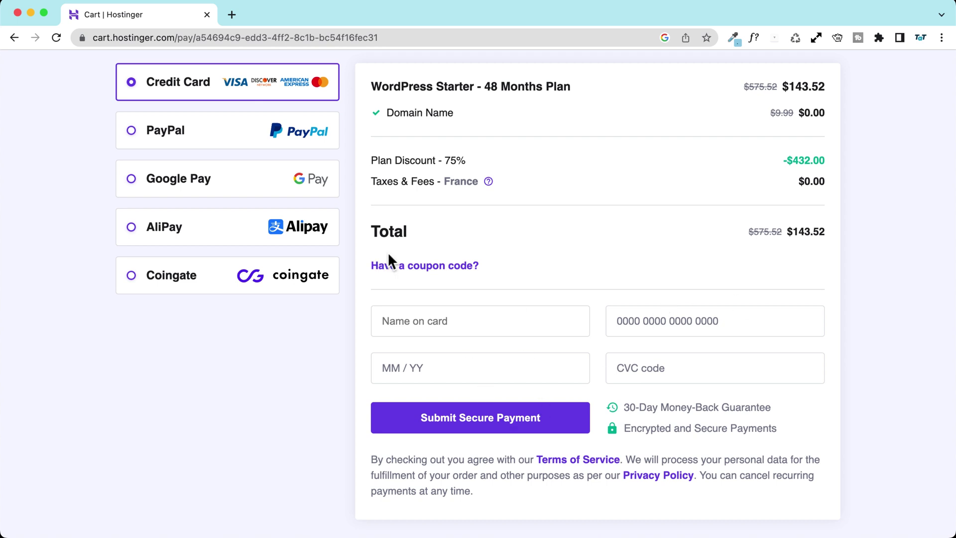
left_click(163, 135)
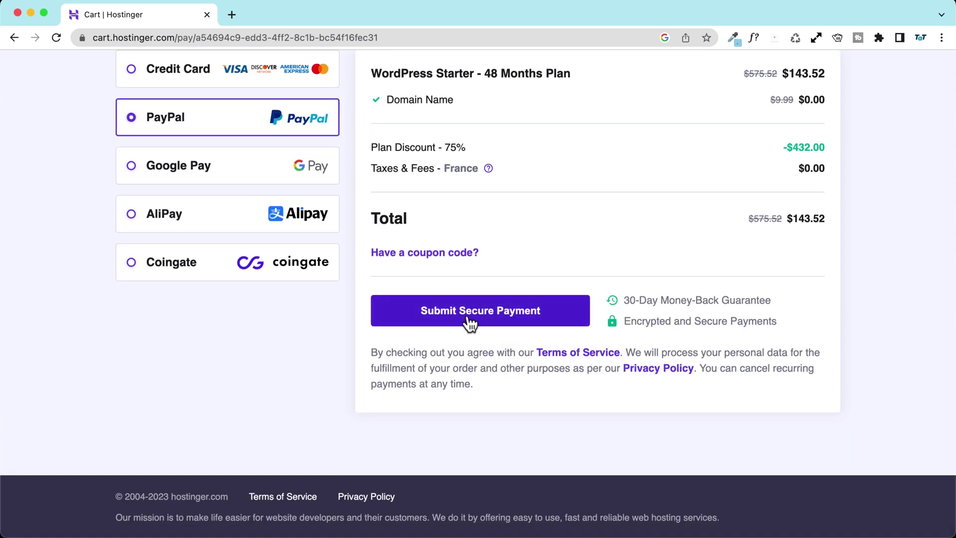
left_click(193, 74)
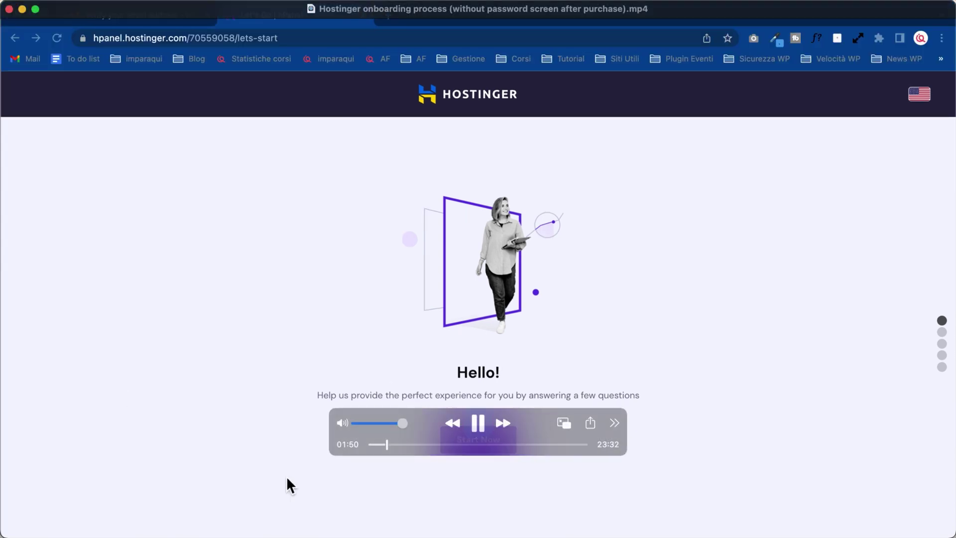
Step: Bring up Hostinger's 'Verify your email address' message in Gmail
key("space")
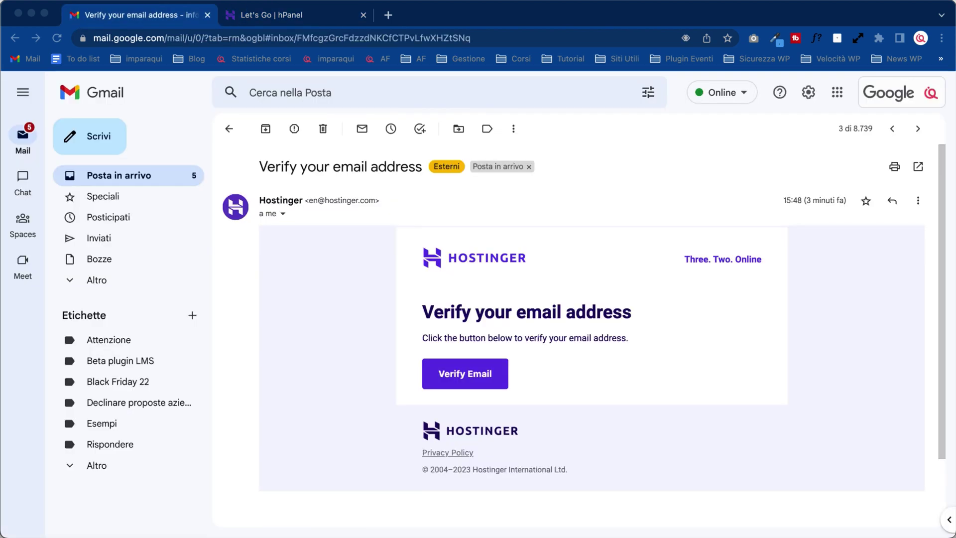
Step: Read through the 133.92 USD 'Payment received' and 'Welcome to Hostinger' emails, then return to hPanel
left_click(354, 360)
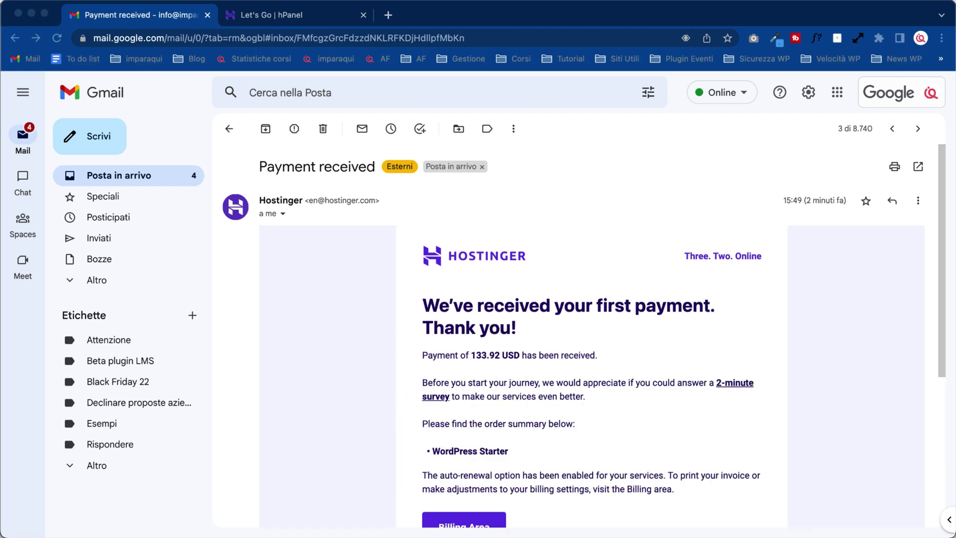
scroll(583, 336, "down", 3)
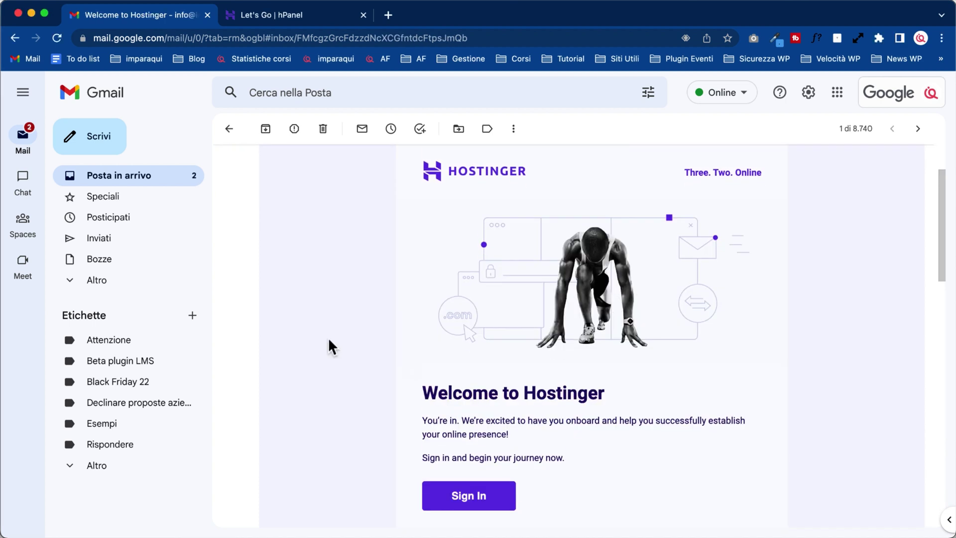
scroll(329, 342, "down", 5)
scroll(328, 340, "down", 5)
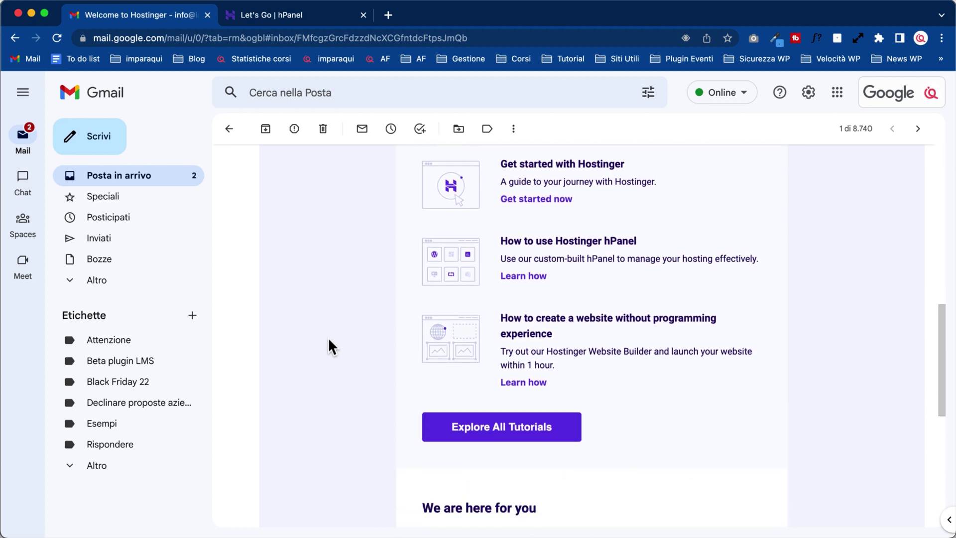
scroll(329, 343, "down", 5)
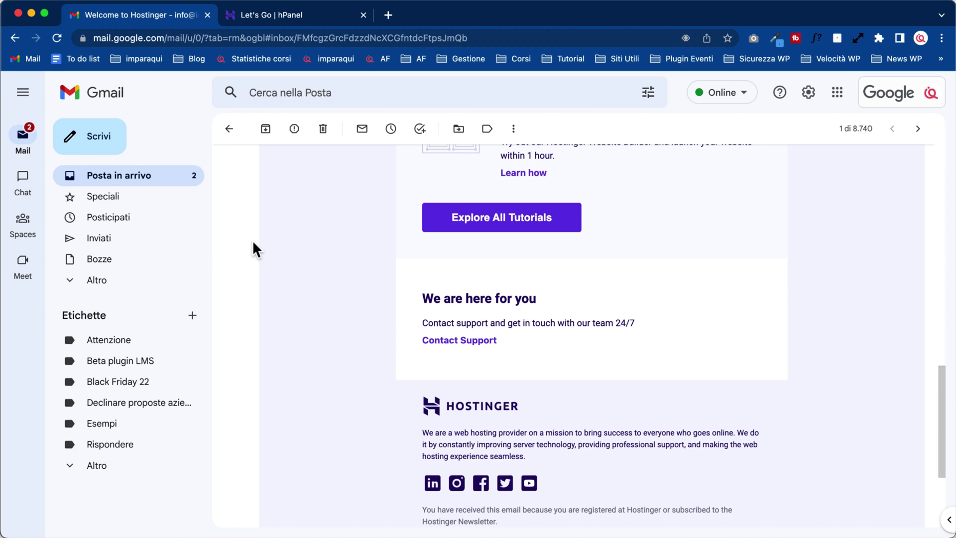
key("space")
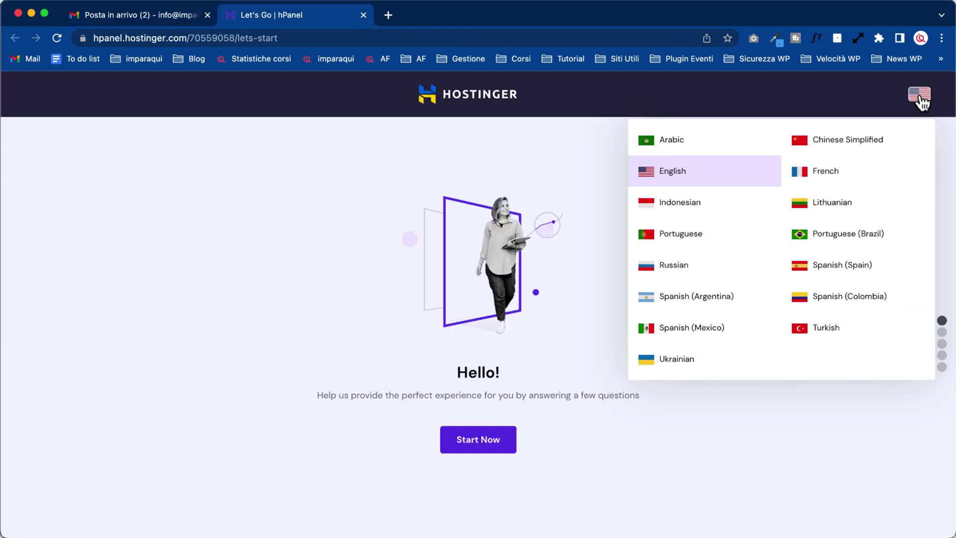
Step: Keep English and answer the survey: for myself, building it myself, Business site, no help
left_click(921, 99)
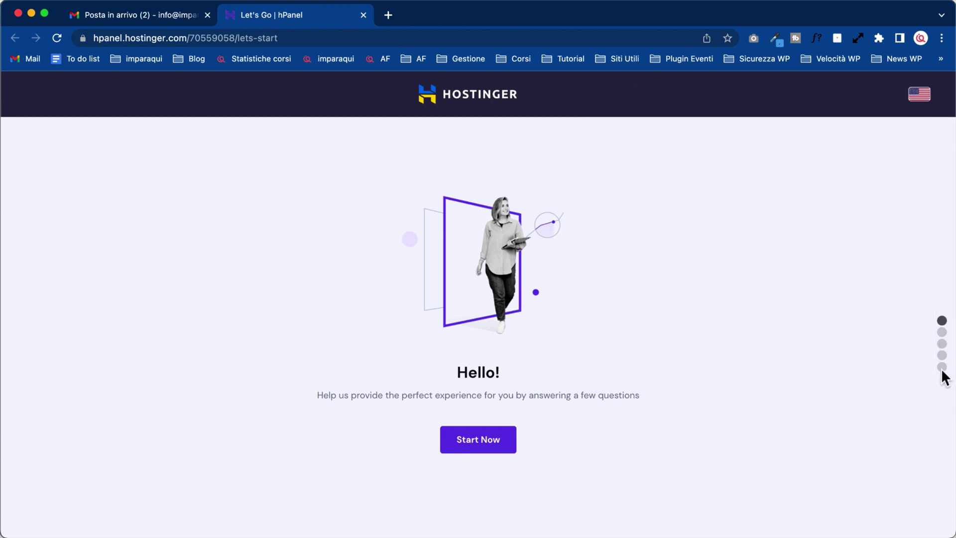
left_click(479, 444)
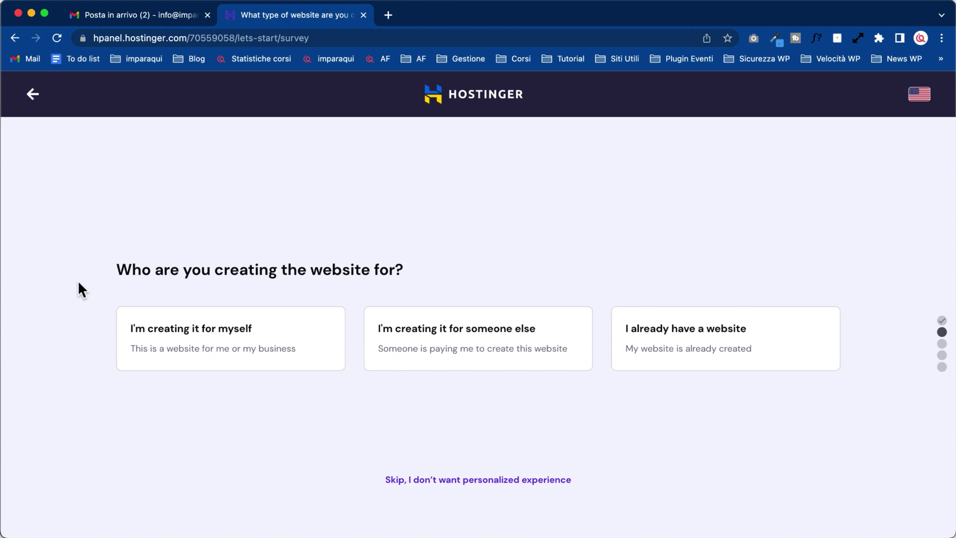
left_click(283, 357)
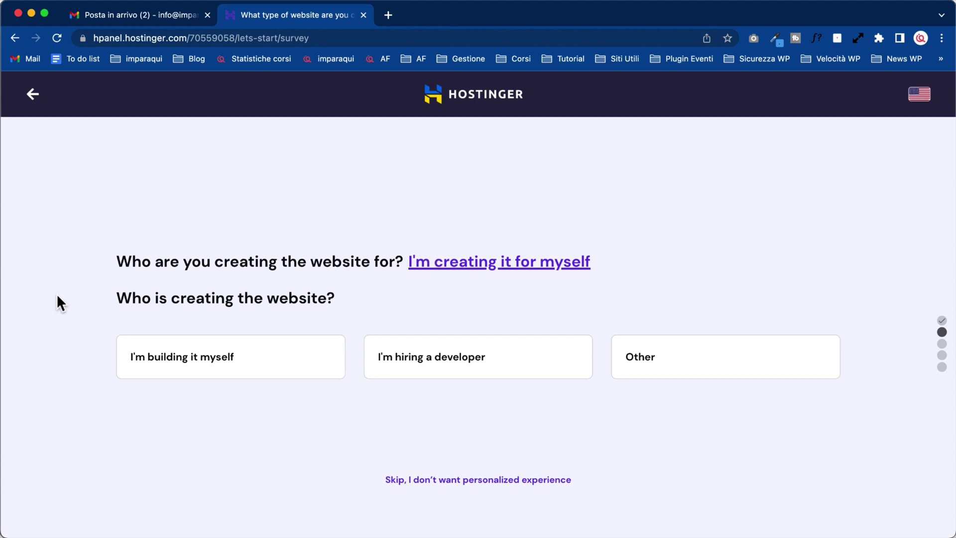
left_click(305, 372)
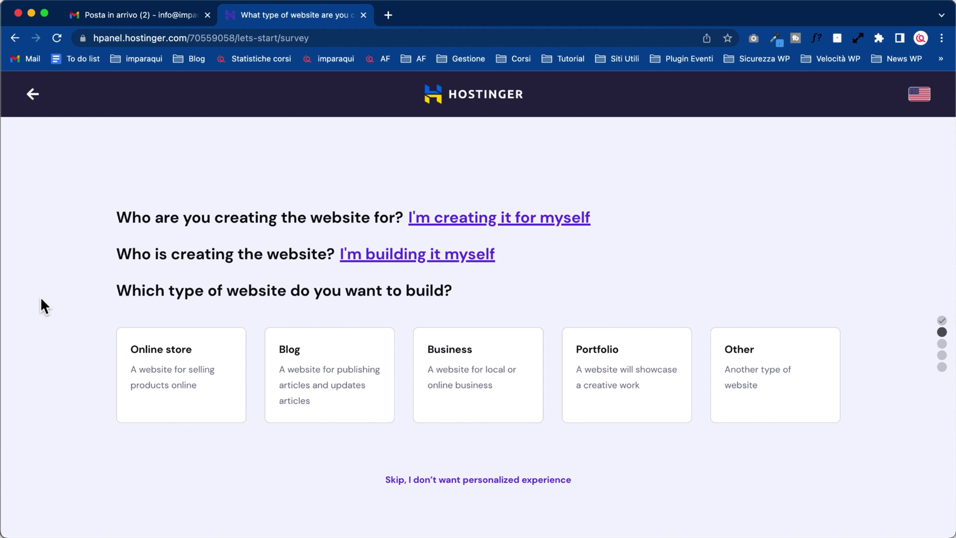
left_click(520, 410)
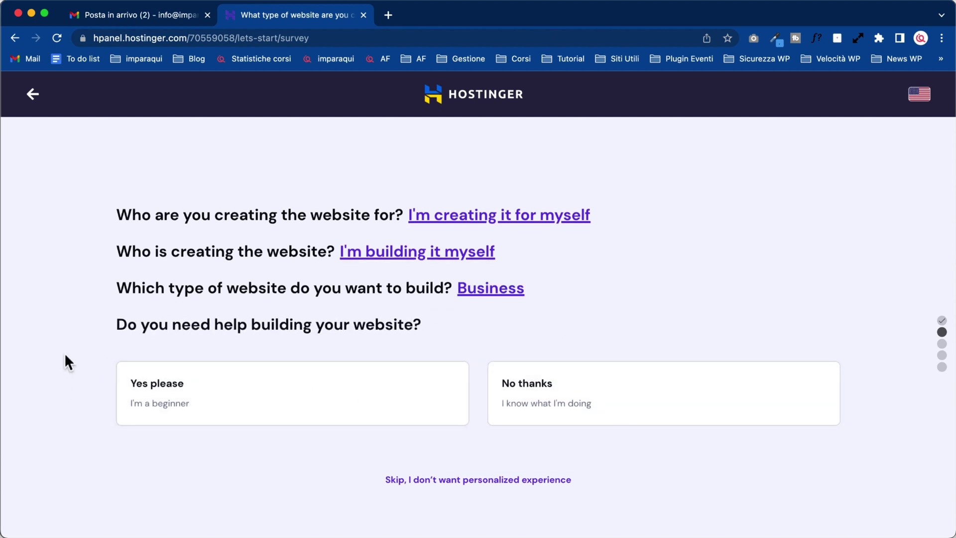
left_click(781, 402)
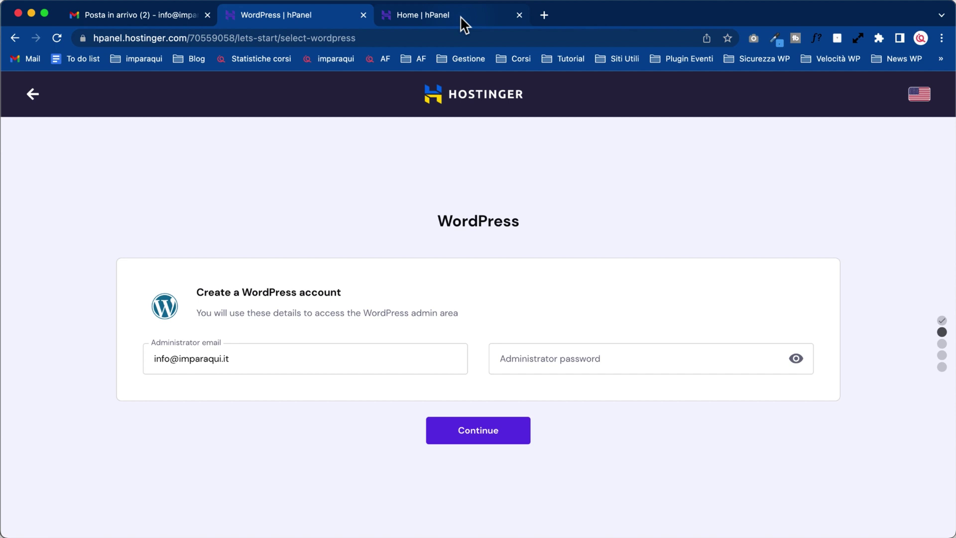
Step: Enter the WordPress administrator password, submit it, and skip adding plugins
left_click(591, 362)
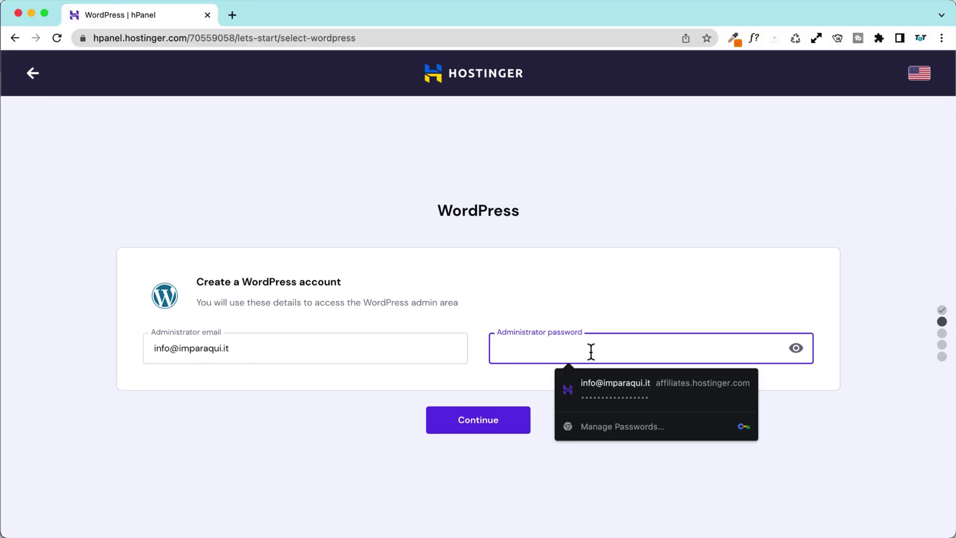
type("******")
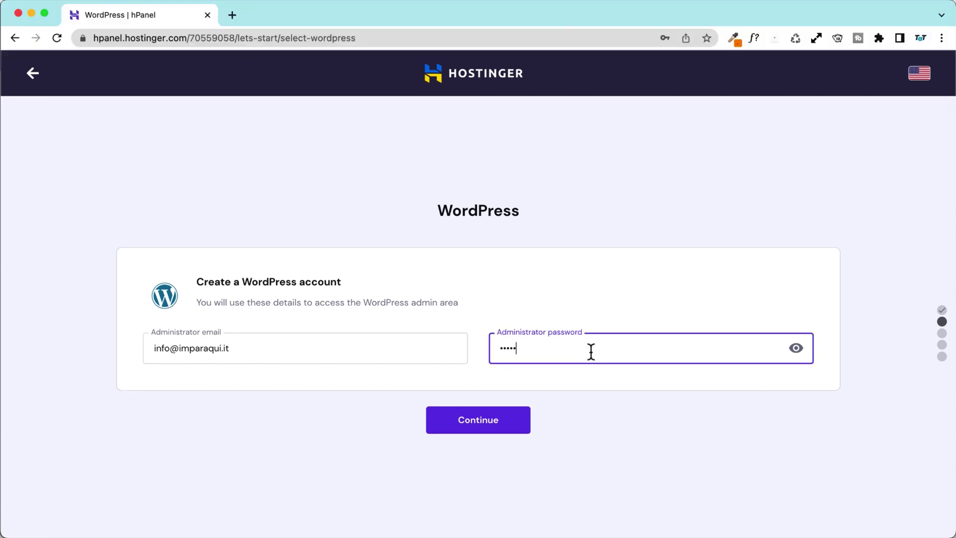
type("*******")
left_click(474, 426)
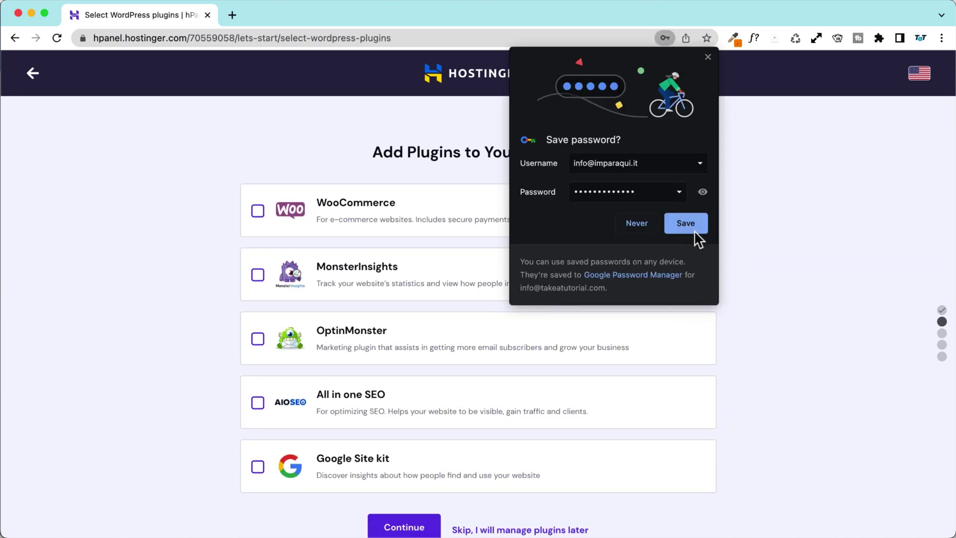
left_click(636, 224)
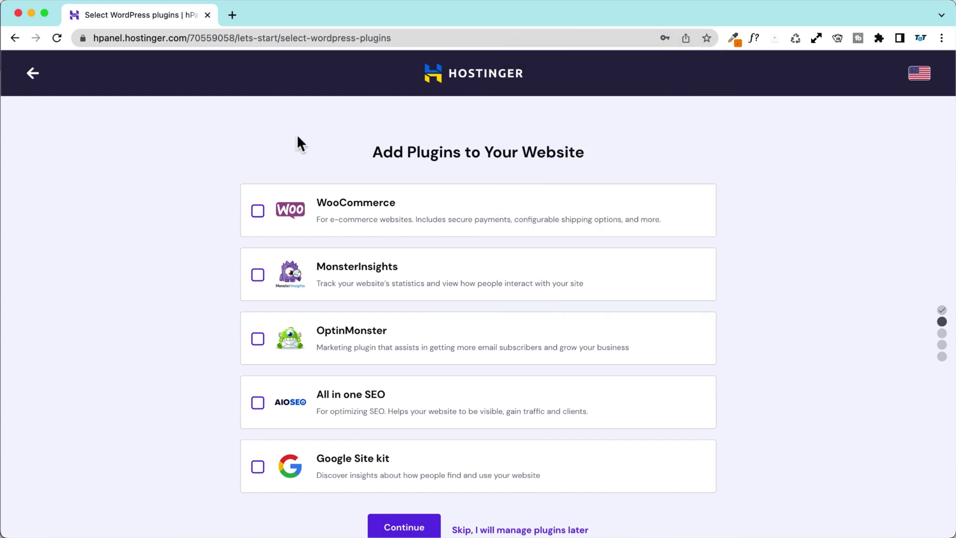
scroll(177, 174, "down", 2)
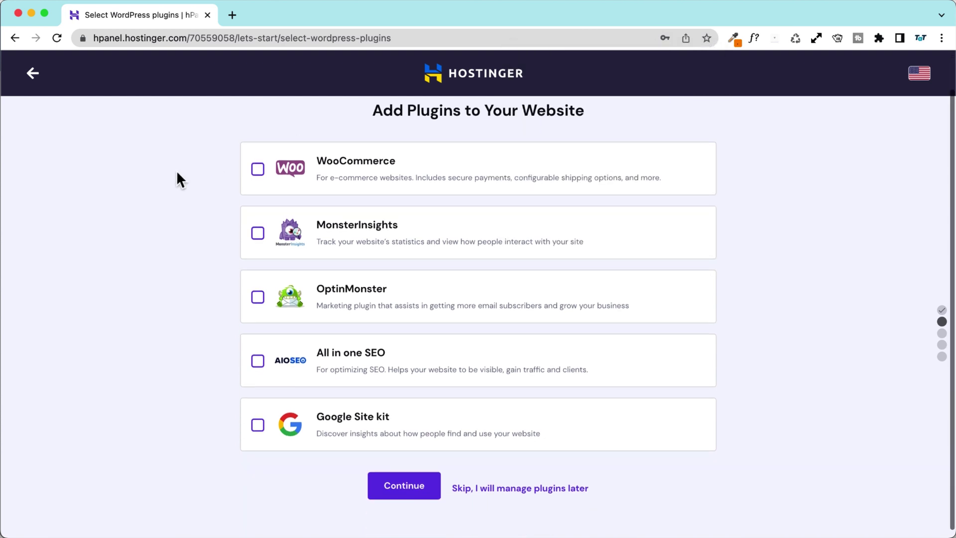
left_click(538, 482)
Step: Skip the website template and choose to claim a free domain
scroll(665, 493, "down", 3)
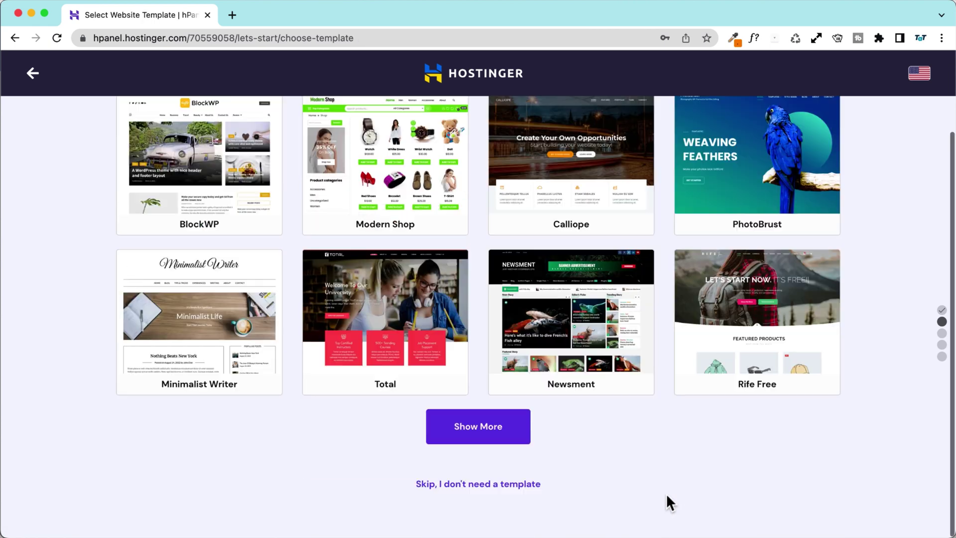
left_click(493, 492)
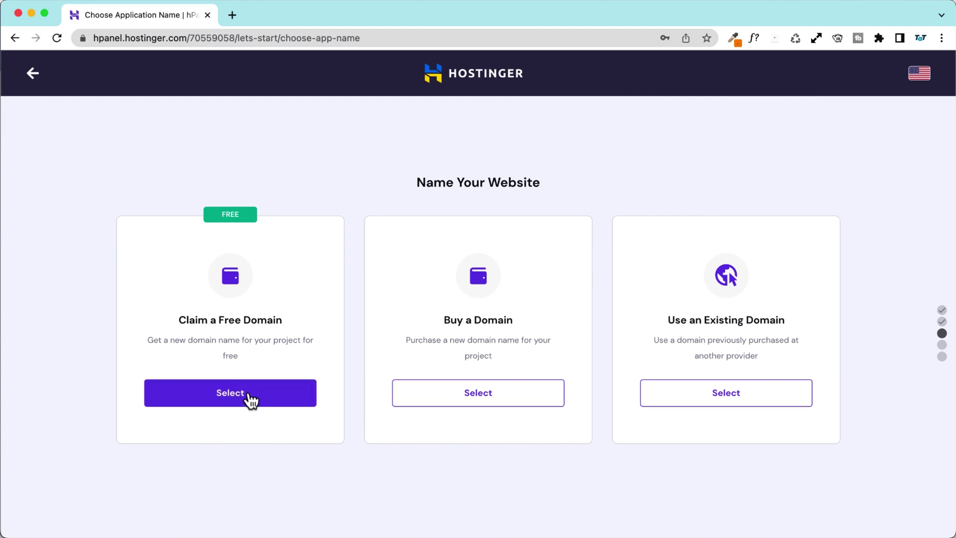
left_click(286, 401)
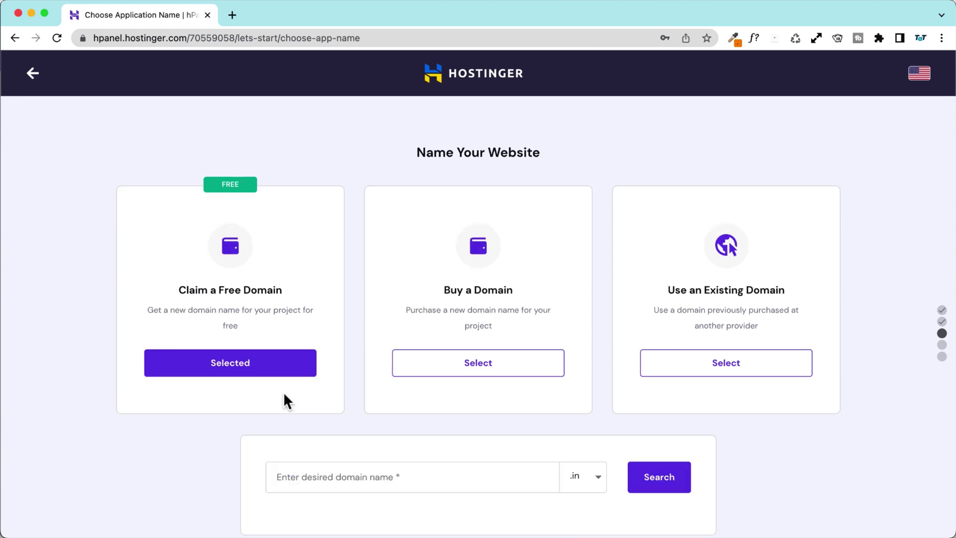
Step: Search .com names, find freesoul.com taken, and continue with the available awesomeblogg.com
scroll(205, 418, "down", 2)
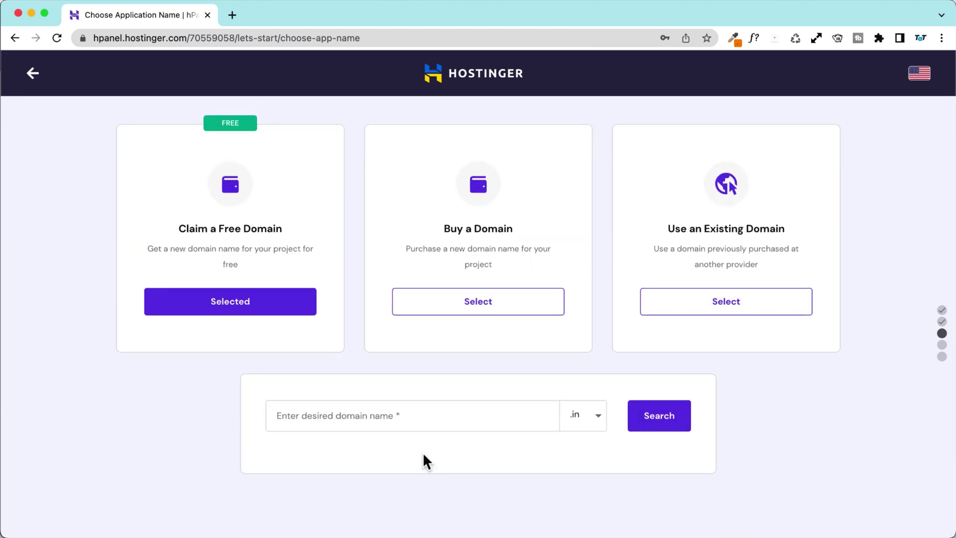
left_click(592, 413)
left_click(506, 502)
left_click(471, 417)
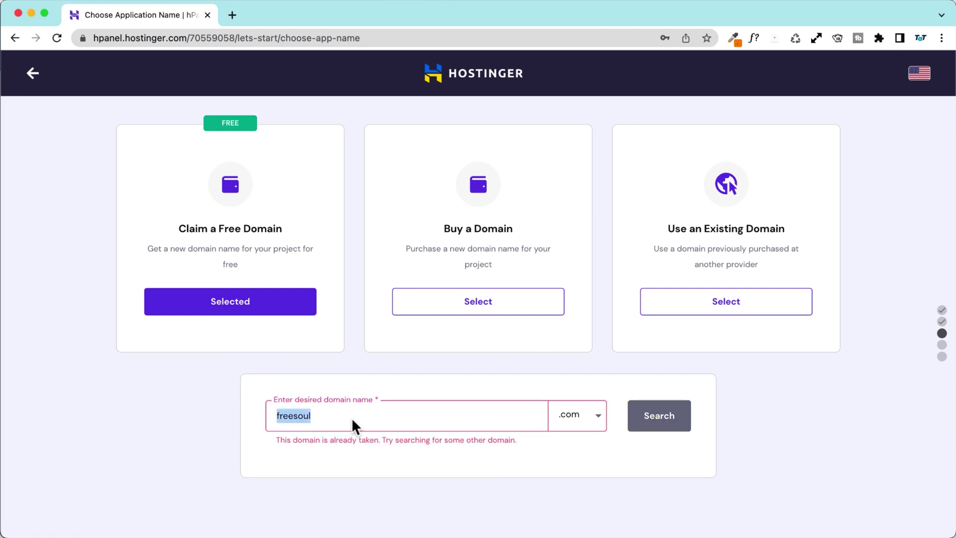
left_click(654, 420)
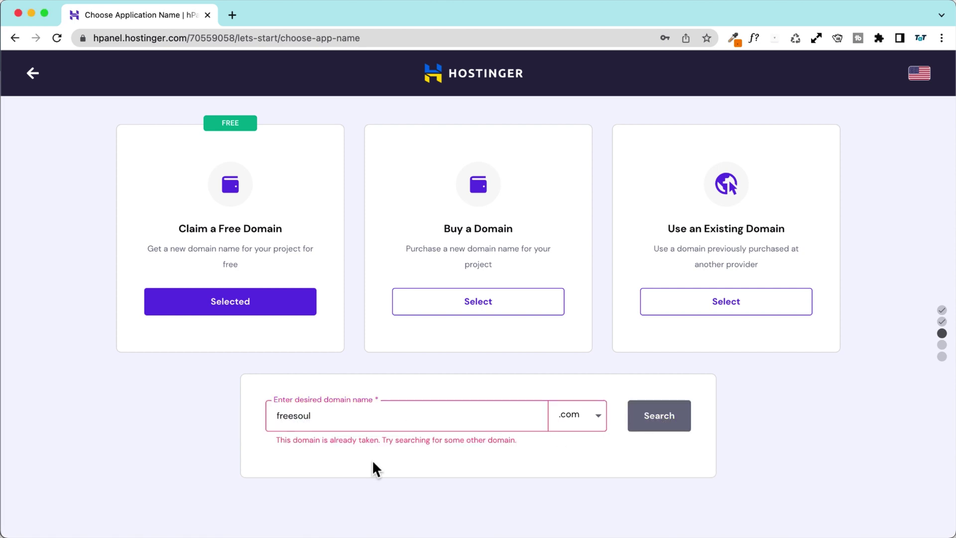
left_click_drag(536, 444, 225, 436)
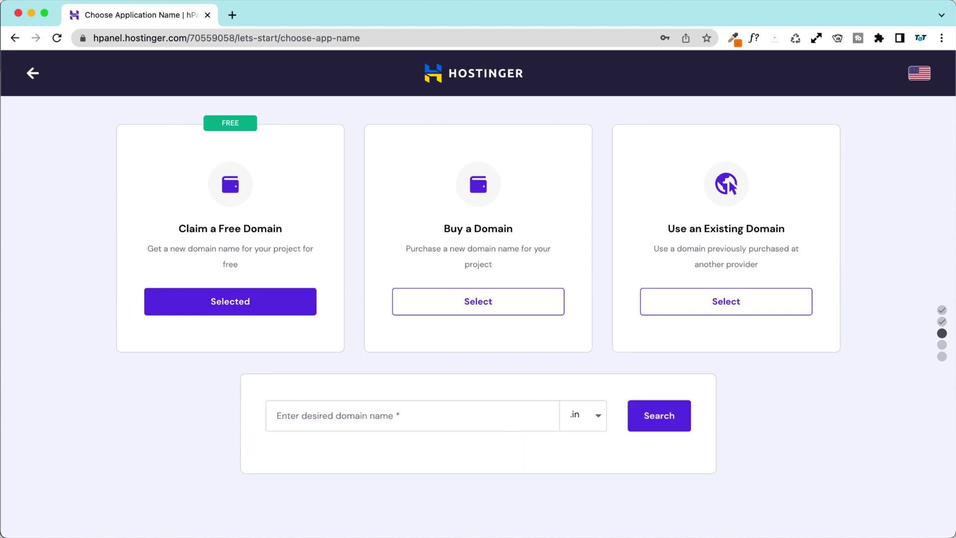
left_click(582, 419)
left_click(528, 509)
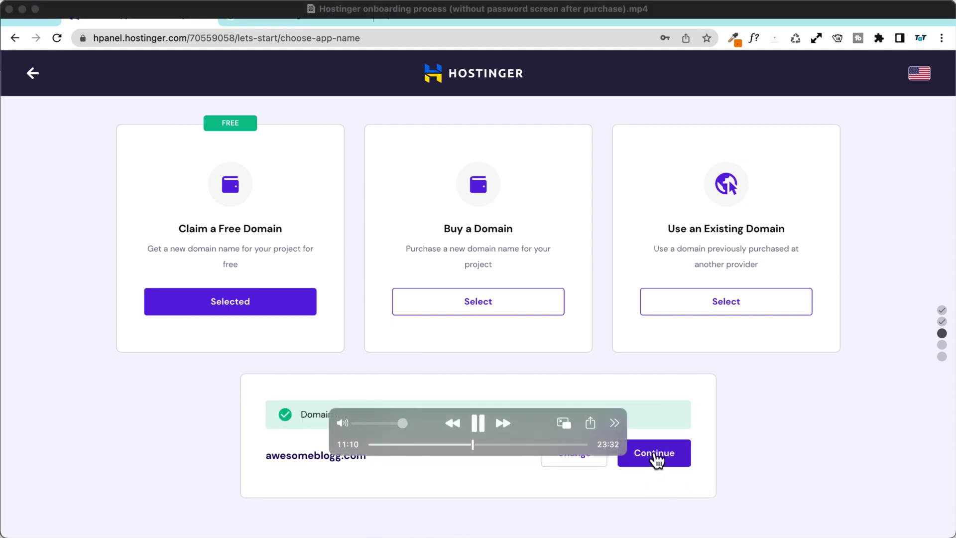
left_click(655, 457)
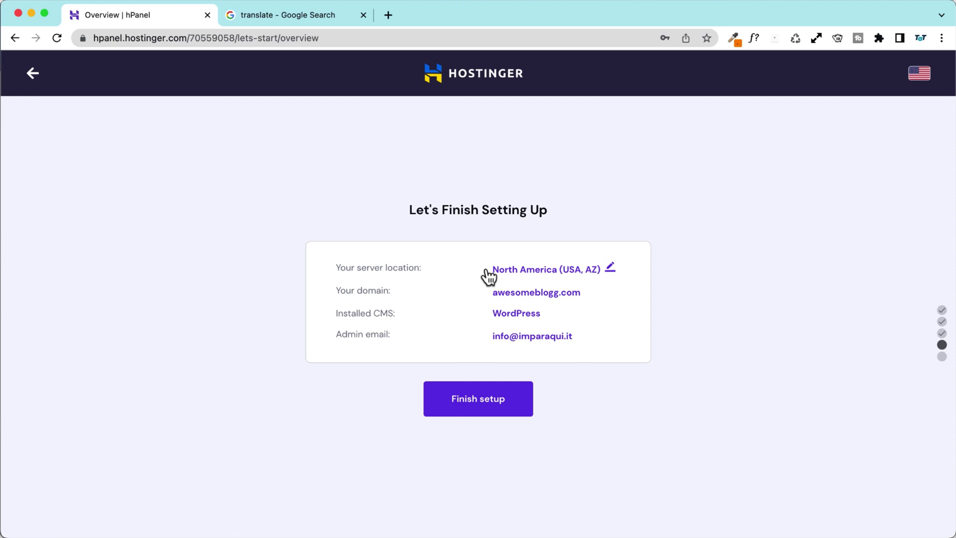
Step: Change the server location to Europe (Netherlands) and finish the website setup
left_click(611, 271)
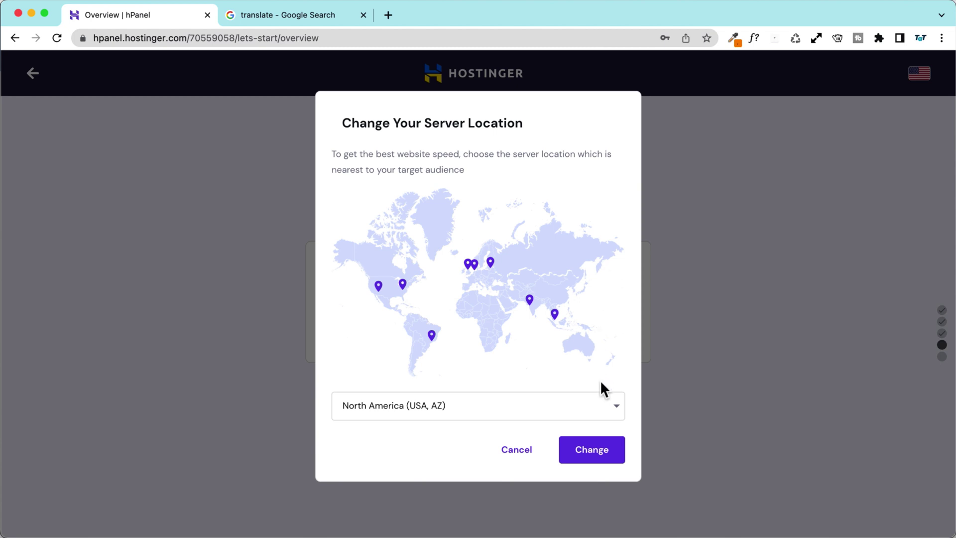
left_click(616, 406)
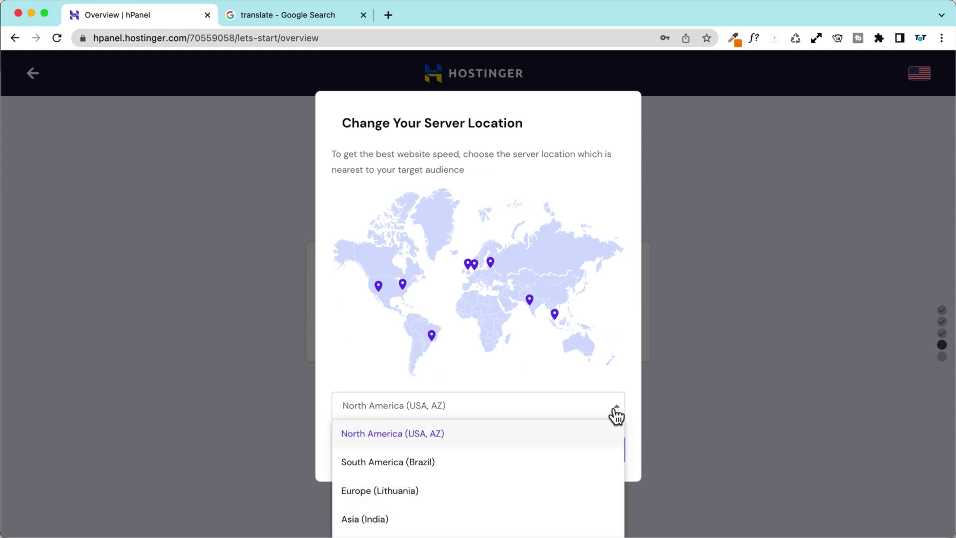
scroll(493, 488, "down", 2)
scroll(495, 489, "up", 2)
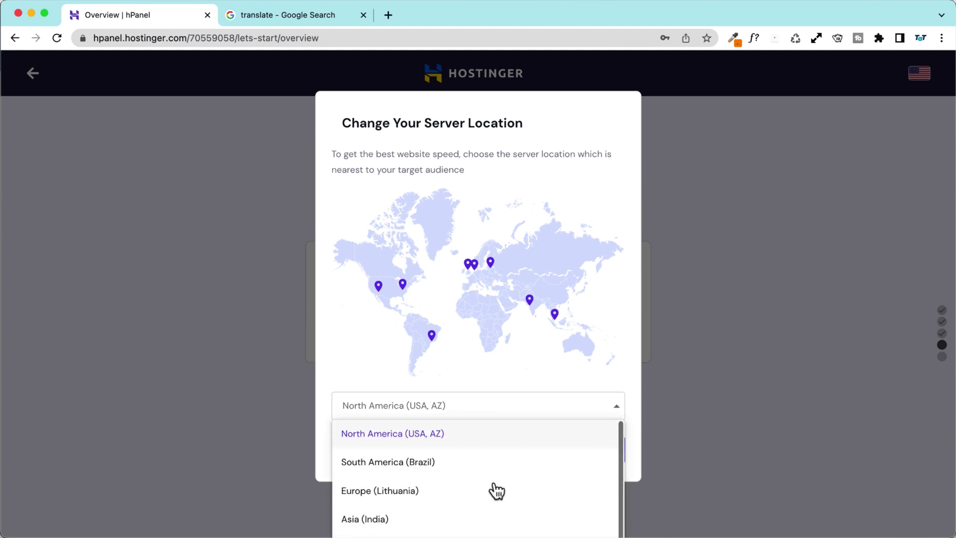
mouse_move(556, 315)
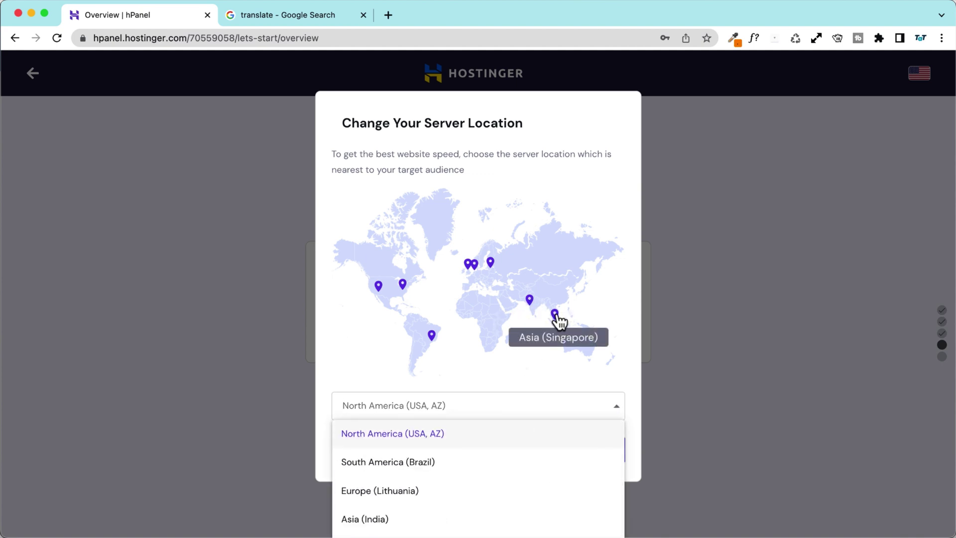
mouse_move(493, 269)
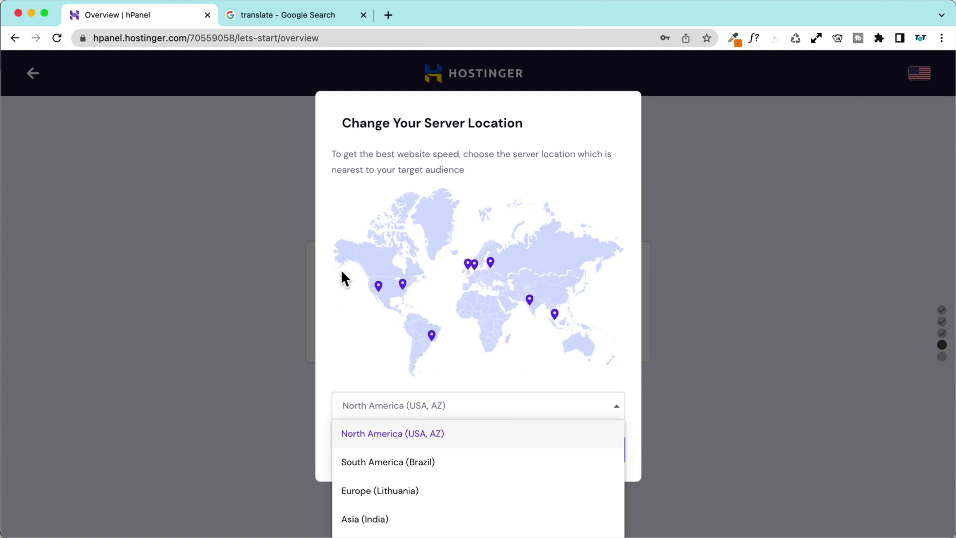
mouse_move(379, 286)
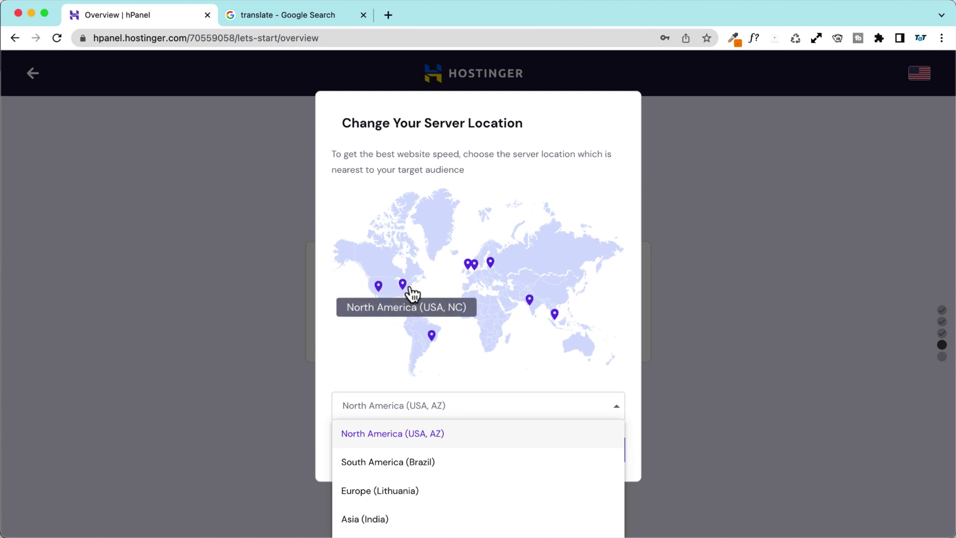
mouse_move(435, 343)
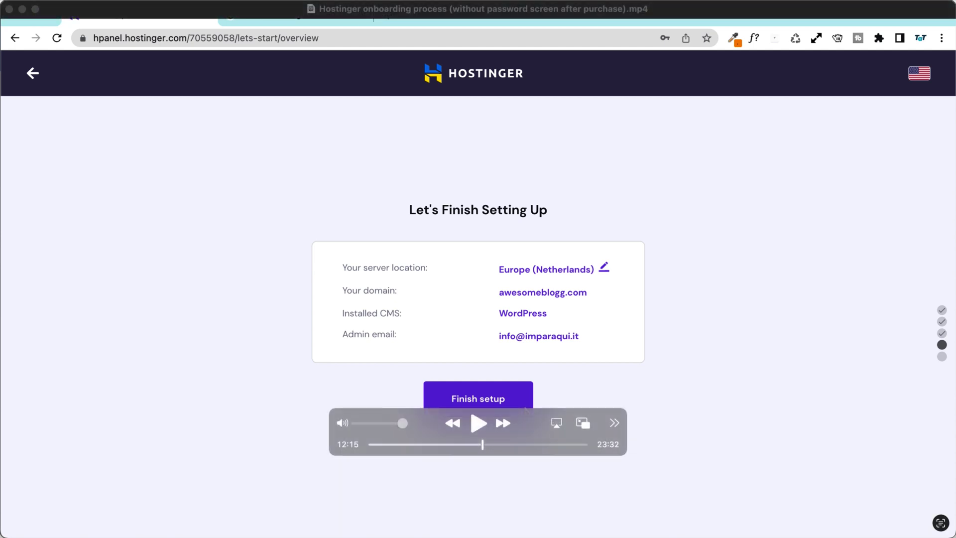
left_click(467, 406)
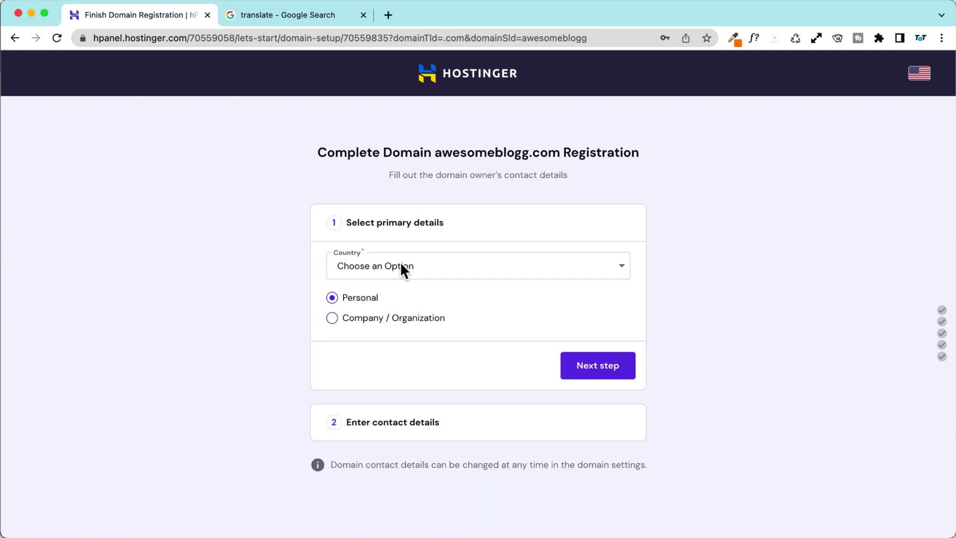
Step: Set the domain owner's country to France and choose Company / Organization registration
left_click(440, 268)
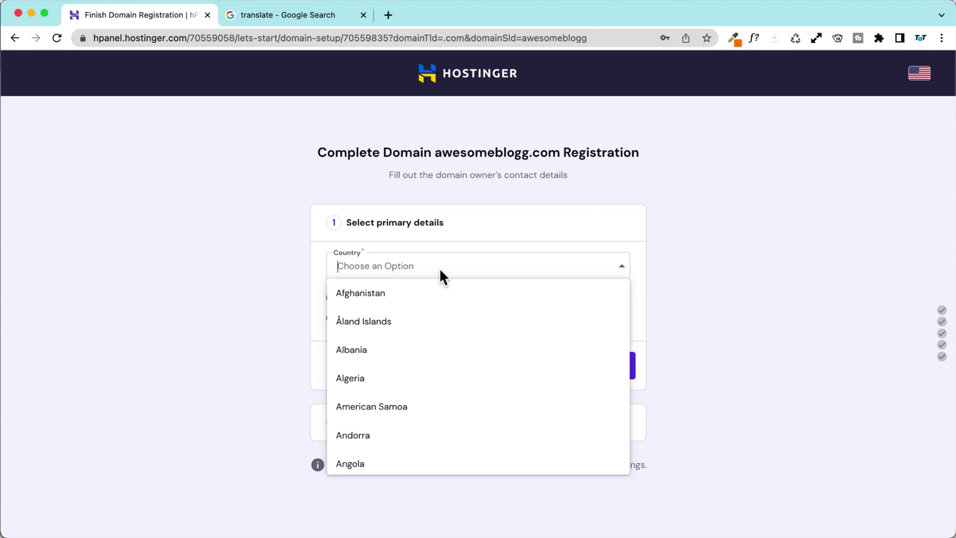
type("fra")
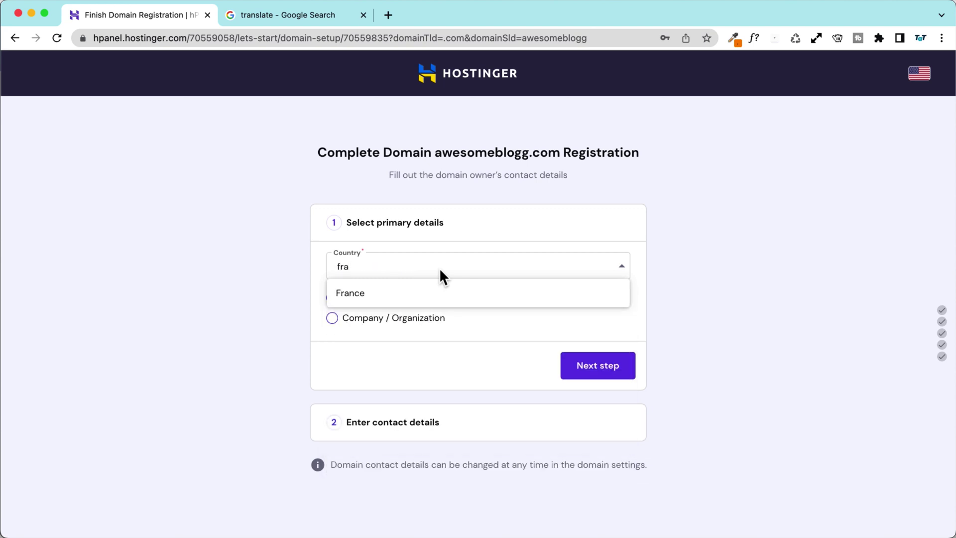
left_click(440, 294)
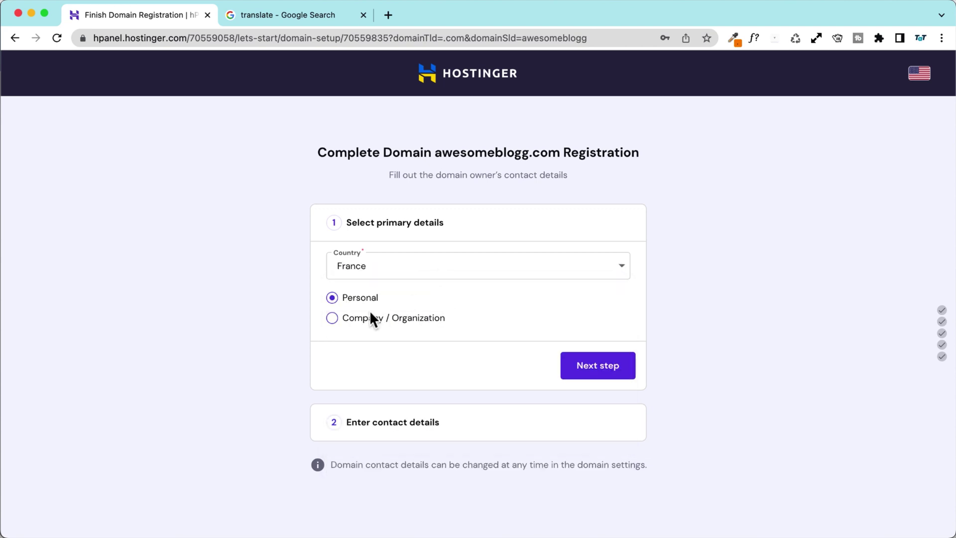
left_click(356, 322)
Step: On the contact details step, enter company 'imparaqui SAS' and open the French region list
left_click(618, 378)
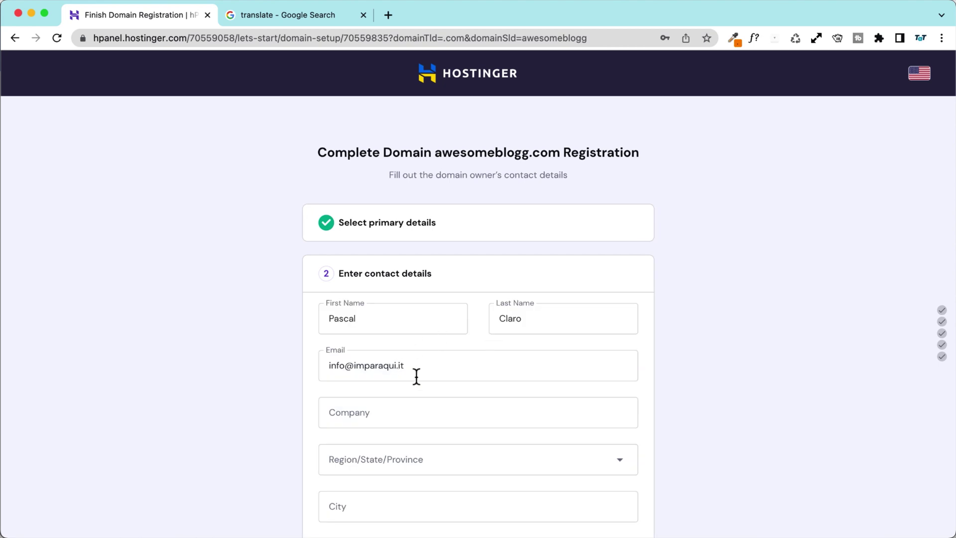
left_click(390, 316)
type("imparaqui SAS")
scroll(365, 304, "down", 2)
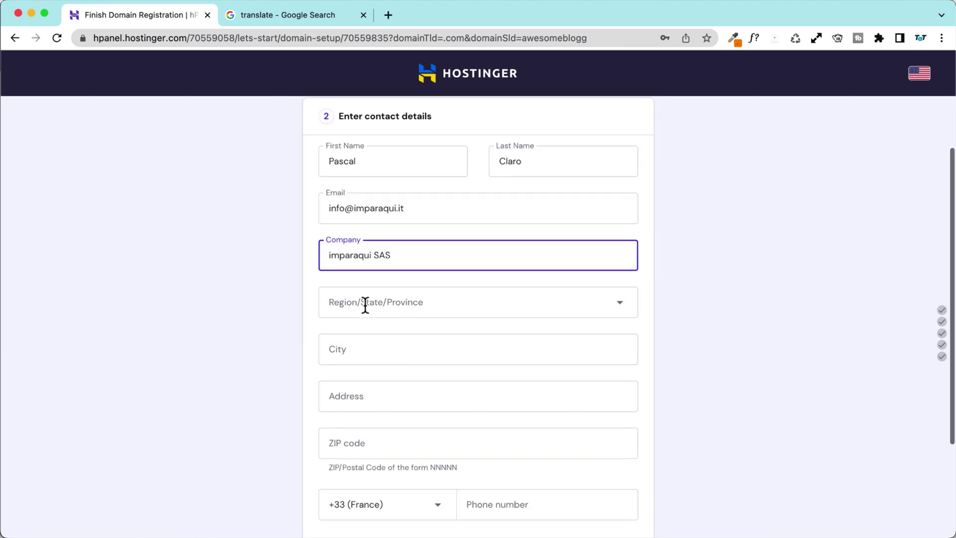
scroll(365, 305, "down", 2)
left_click(424, 266)
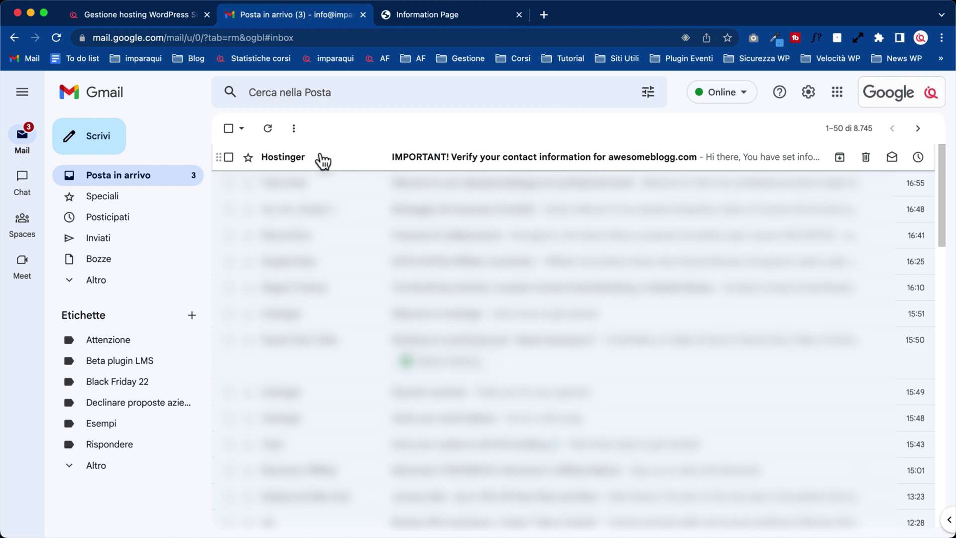
Step: Open Hostinger's awesomeblogg.com contact-verification email and follow its validation link
left_click(337, 161)
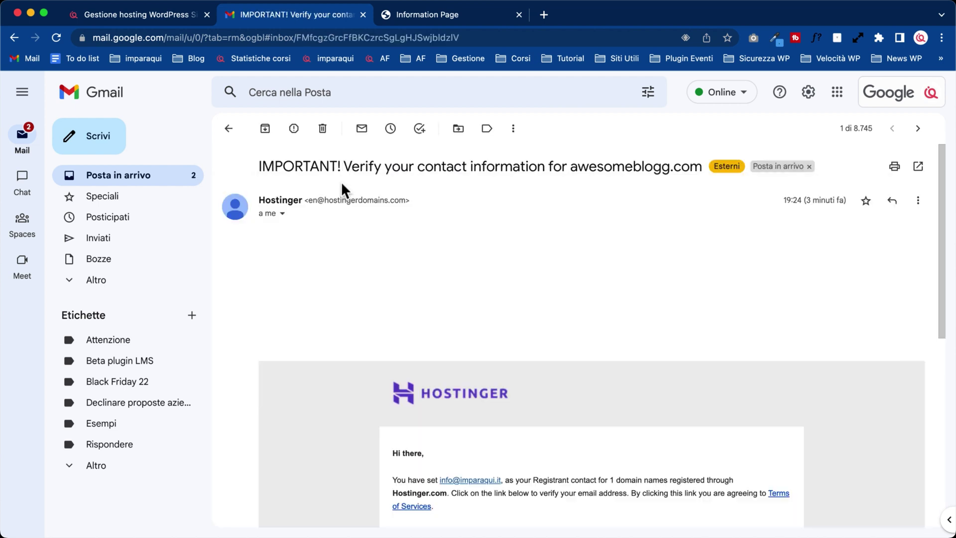
scroll(302, 284, "down", 4)
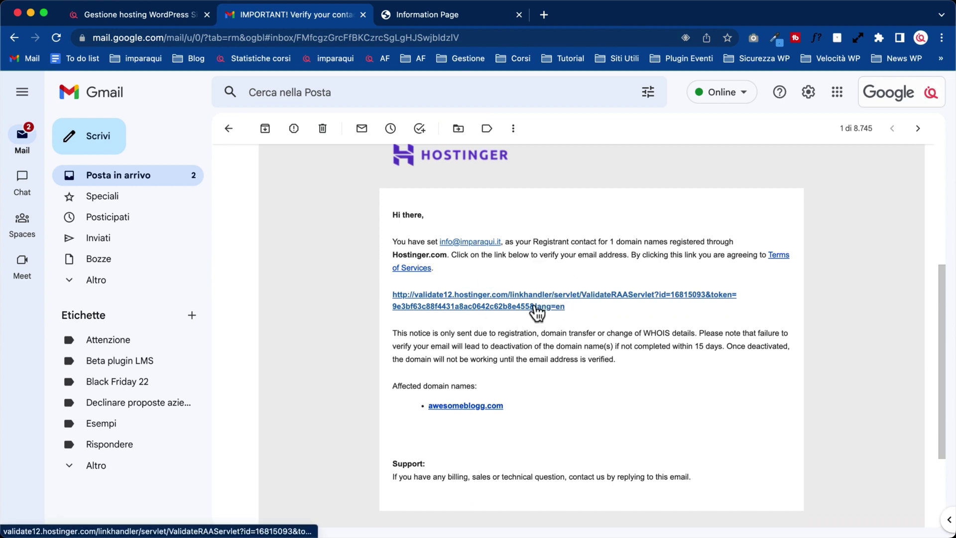
left_click(460, 16)
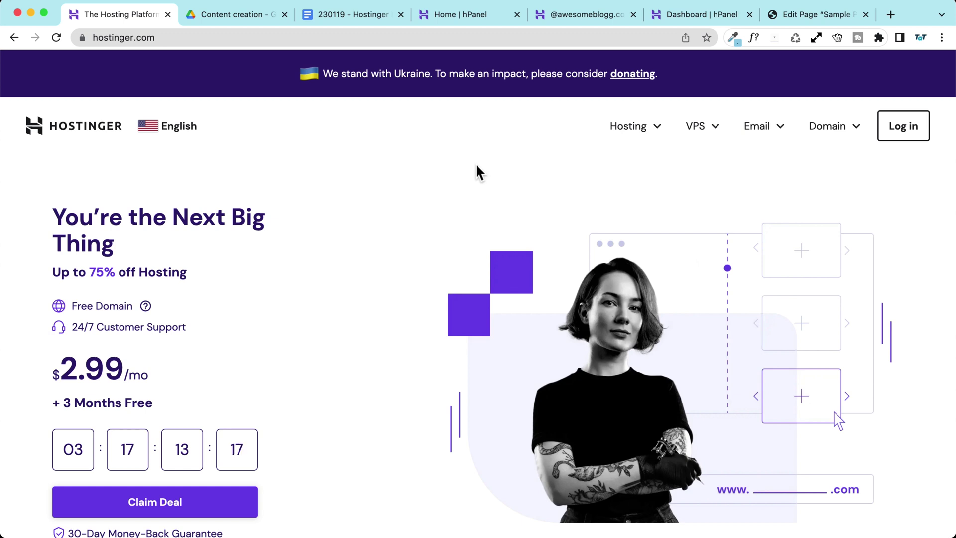
Step: Log in to Hostinger with the browser-autofilled credentials to reach the hPanel Home dashboard
left_click(913, 136)
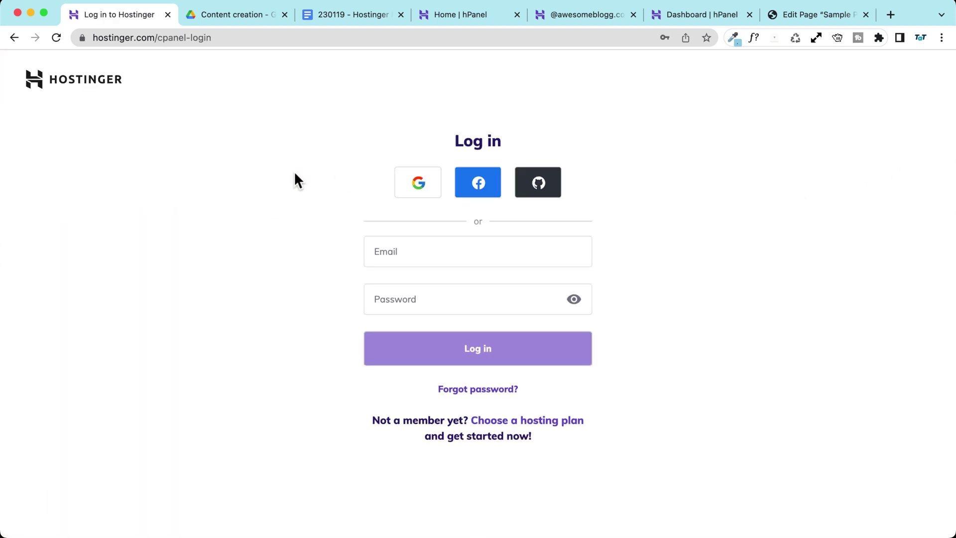
left_click(271, 235)
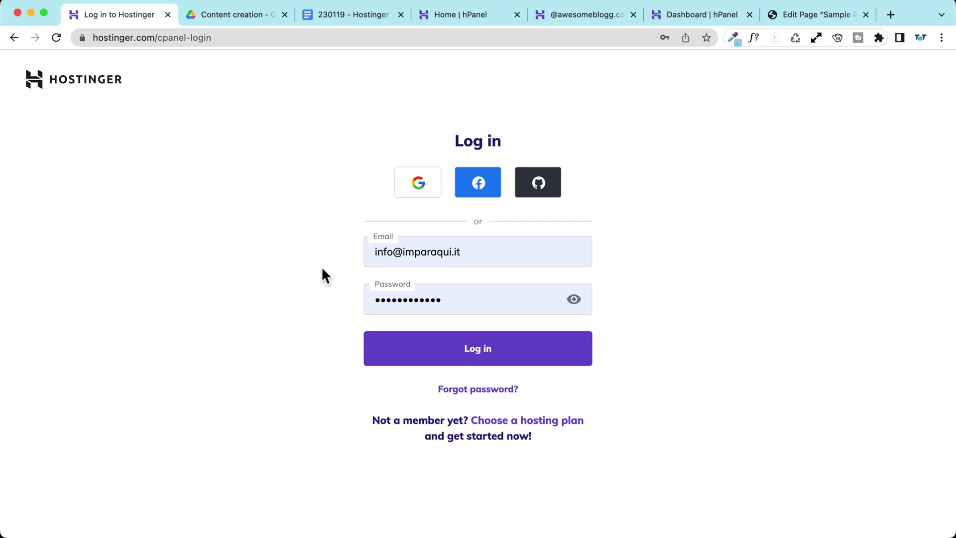
left_click(458, 14)
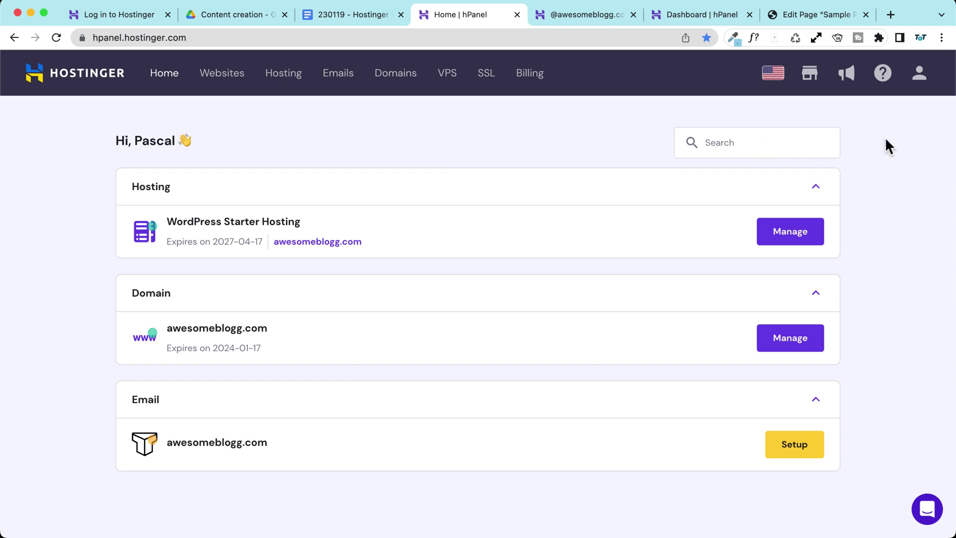
left_click(882, 74)
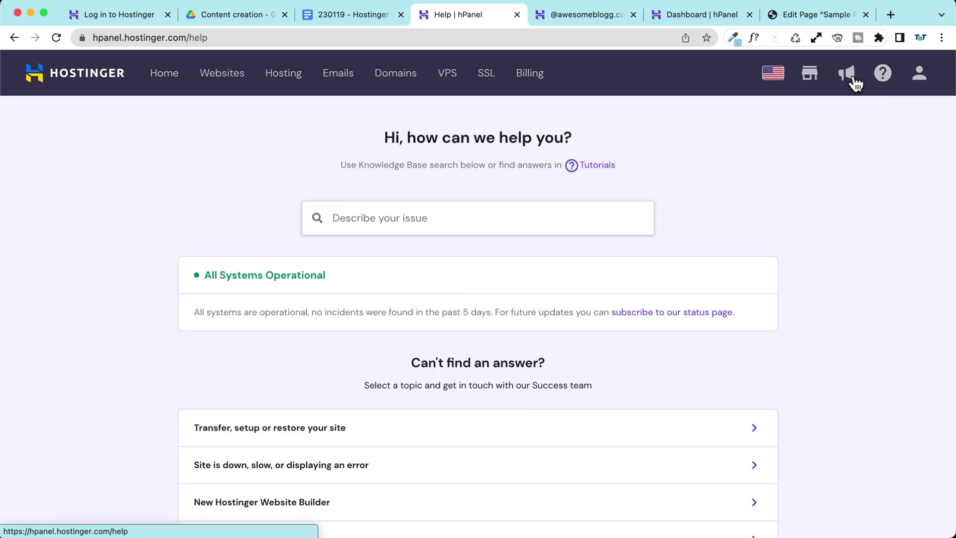
left_click(401, 219)
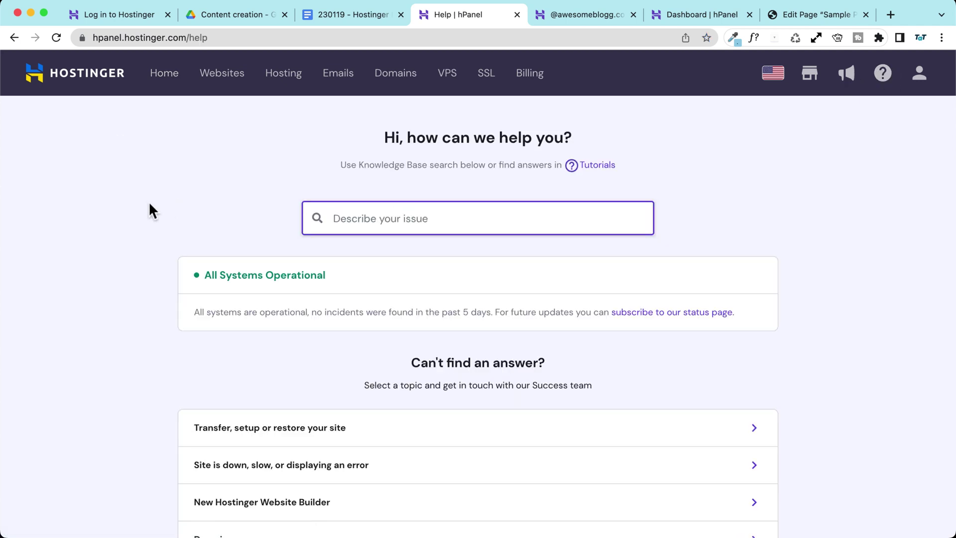
scroll(366, 169, "down", 5)
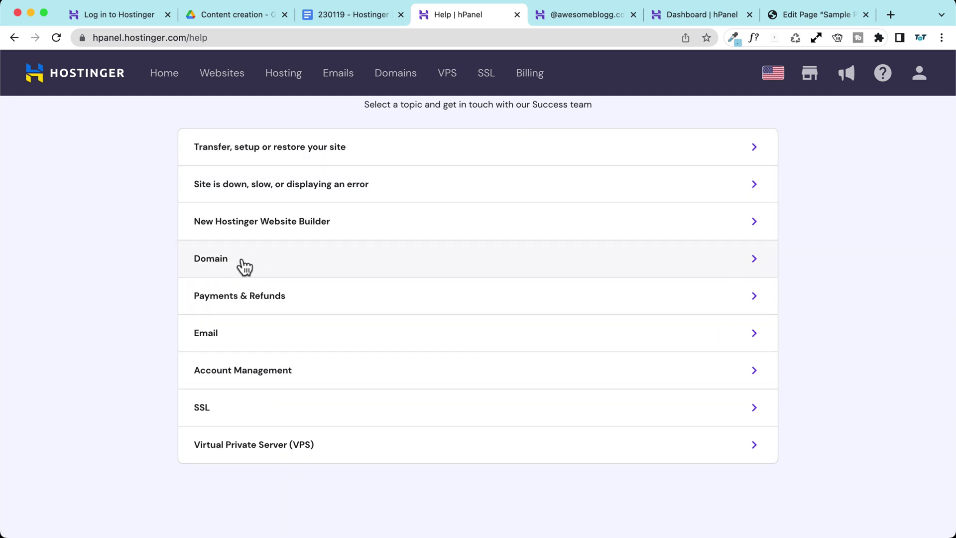
left_click(260, 259)
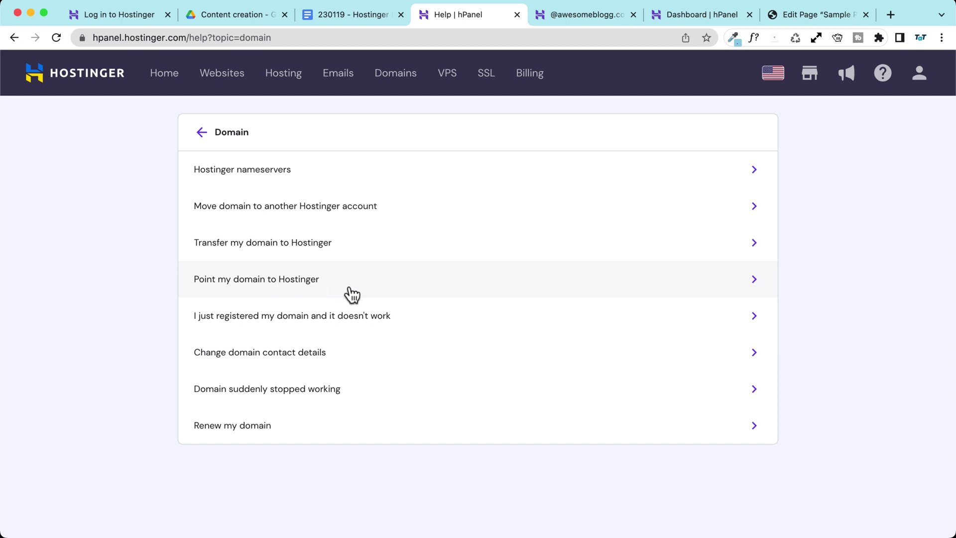
left_click(279, 283)
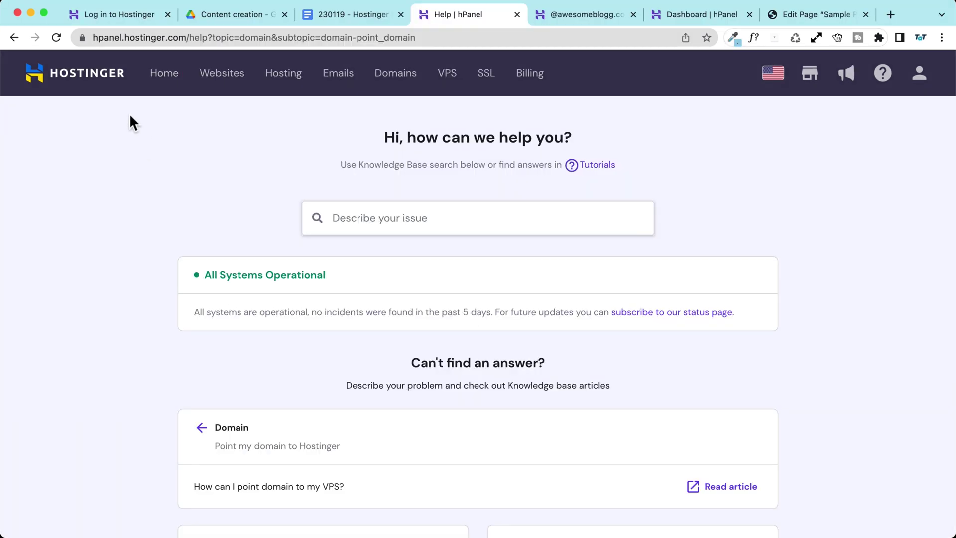
left_click(169, 73)
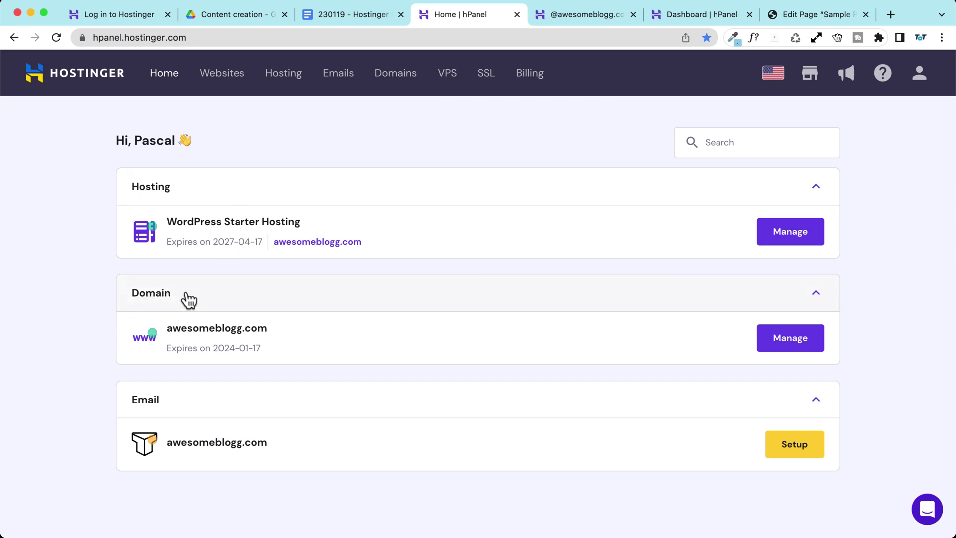
Step: From the Websites list, open the WordPress admin for awesomeblogg.com
left_click_drag(165, 329, 271, 326)
left_click(282, 328)
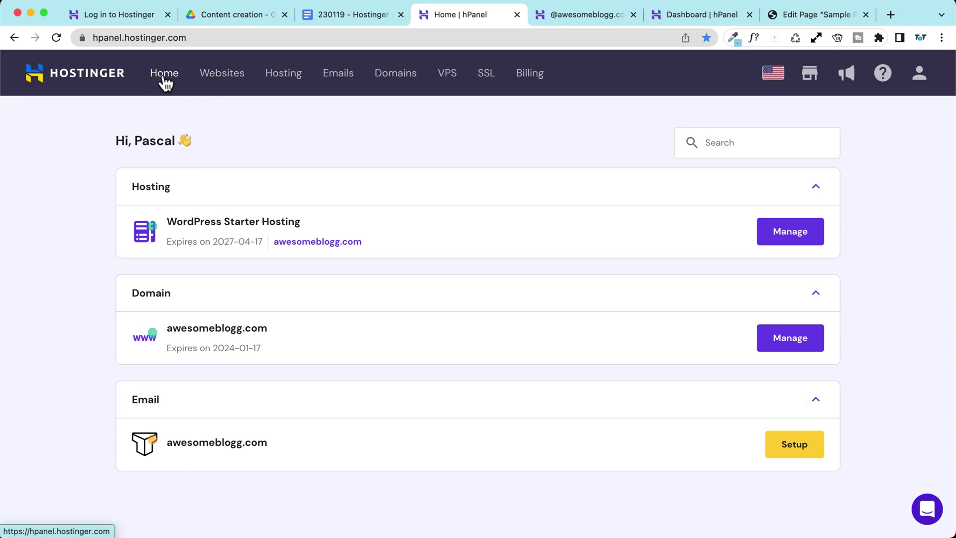
left_click(224, 84)
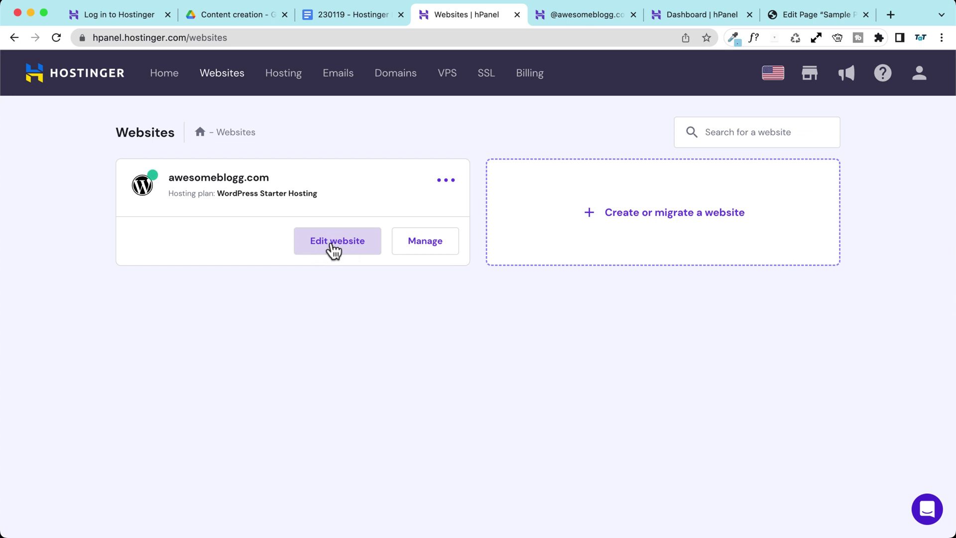
left_click(333, 249)
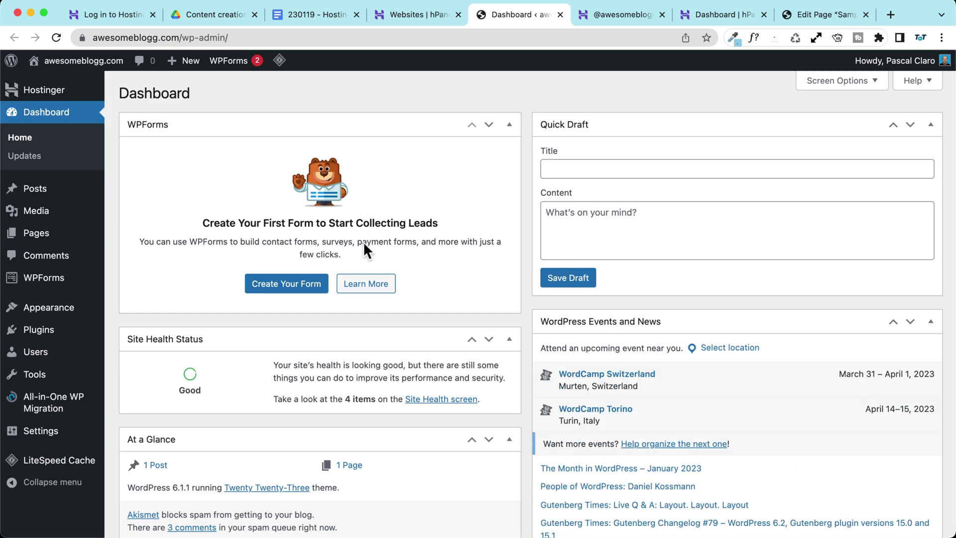
Step: Scroll through the awesomeblogg.com WordPress Dashboard showing version 6.1.1 and the Twenty Twenty-Three theme
scroll(363, 241, "down", 4)
scroll(363, 241, "up", 4)
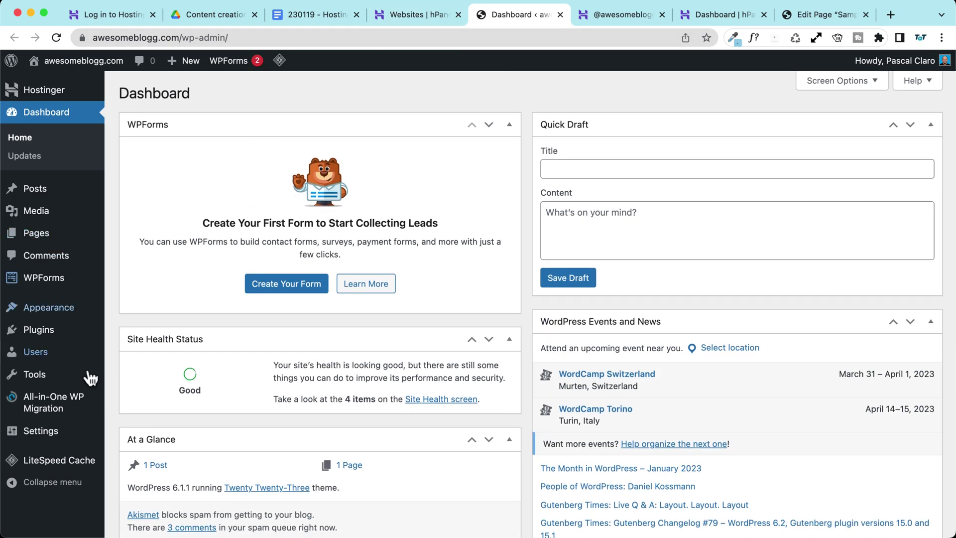
Step: Manage awesomeblogg.com from hPanel, review its hosting dashboard, and expand the WordPress sidebar section
left_click(425, 13)
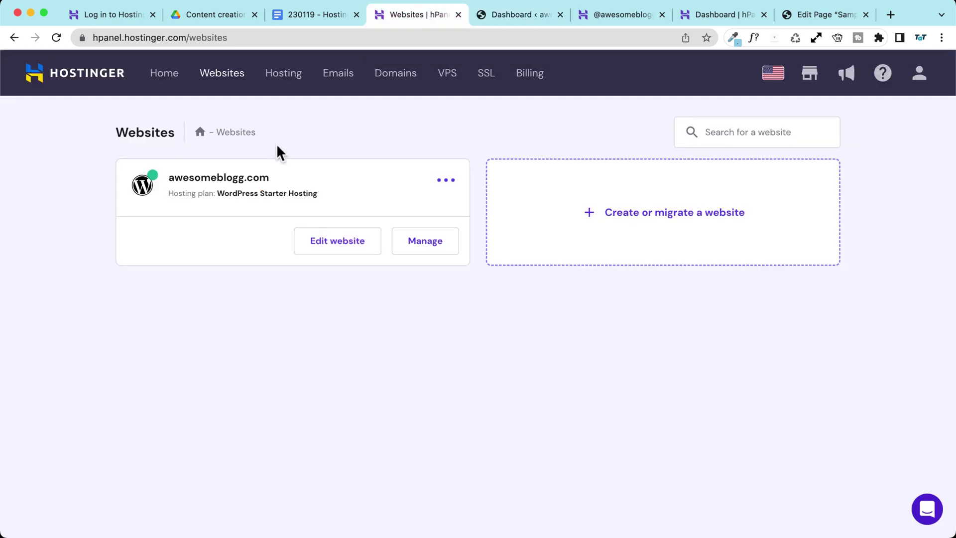
left_click(424, 241)
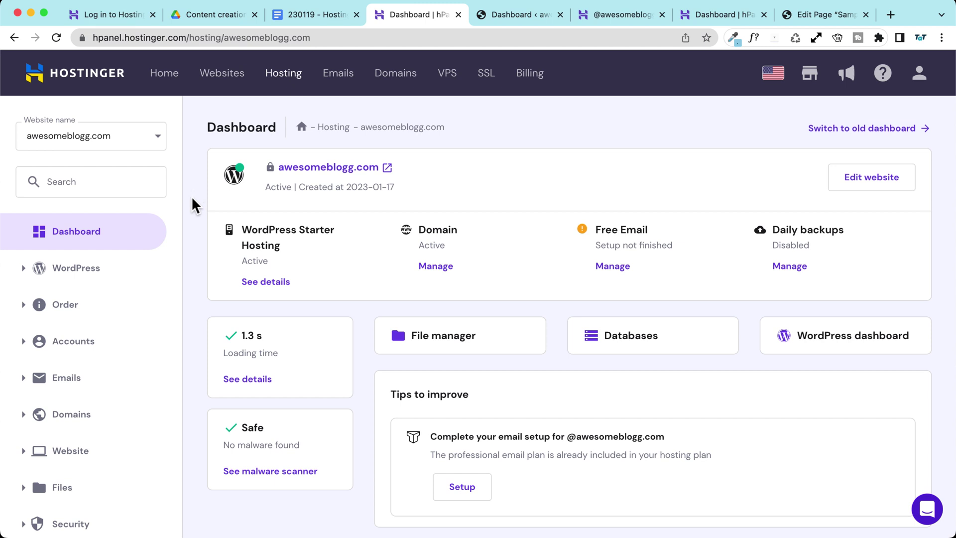
scroll(193, 197, "down", 2)
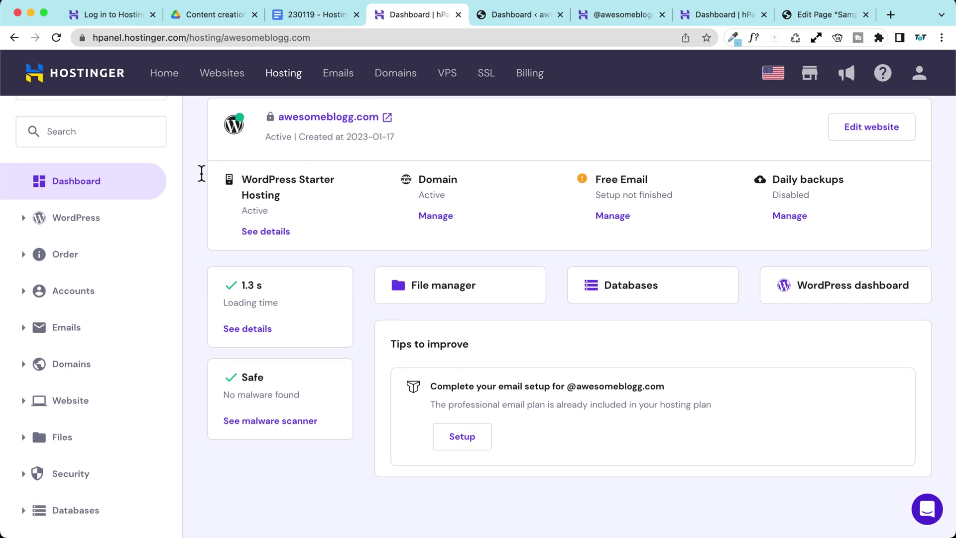
scroll(220, 177, "up", 1)
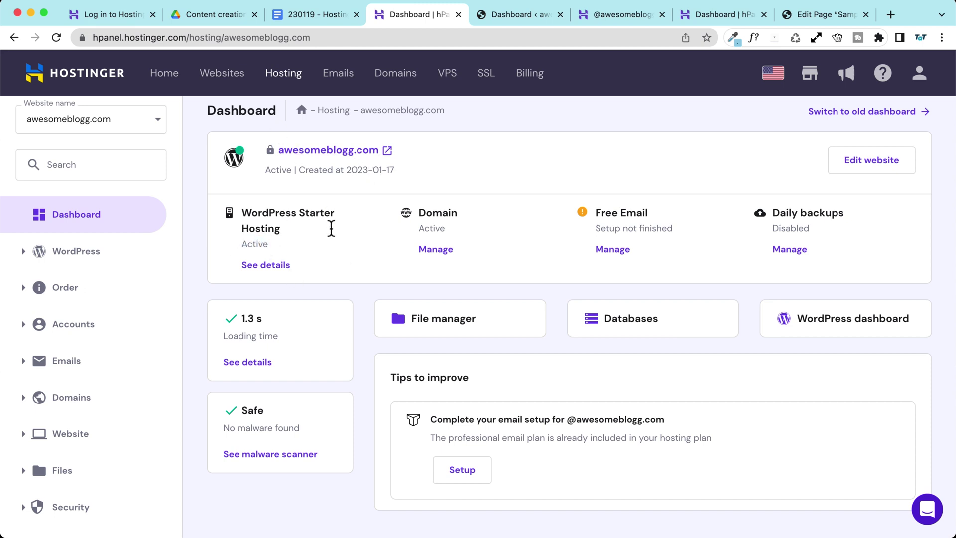
scroll(330, 233, "down", 1)
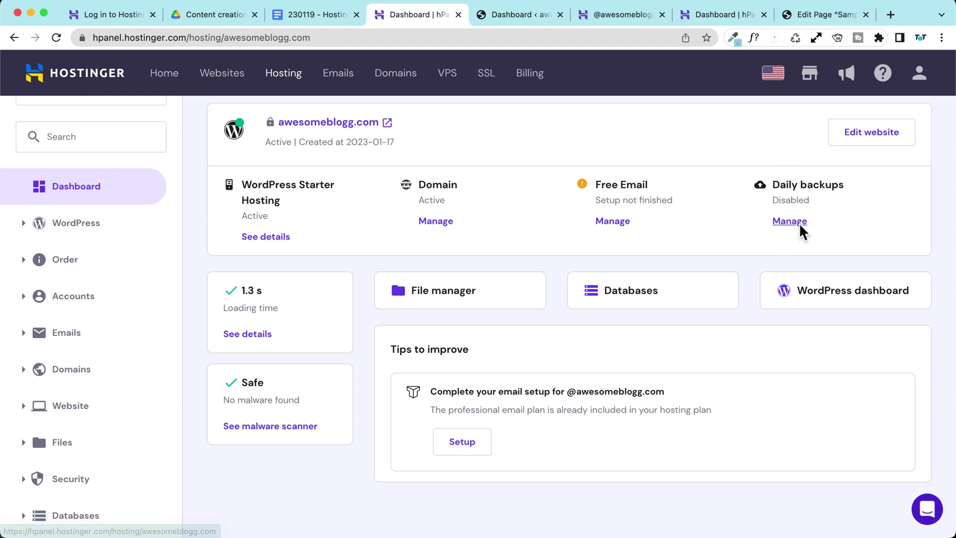
scroll(213, 276, "down", 2)
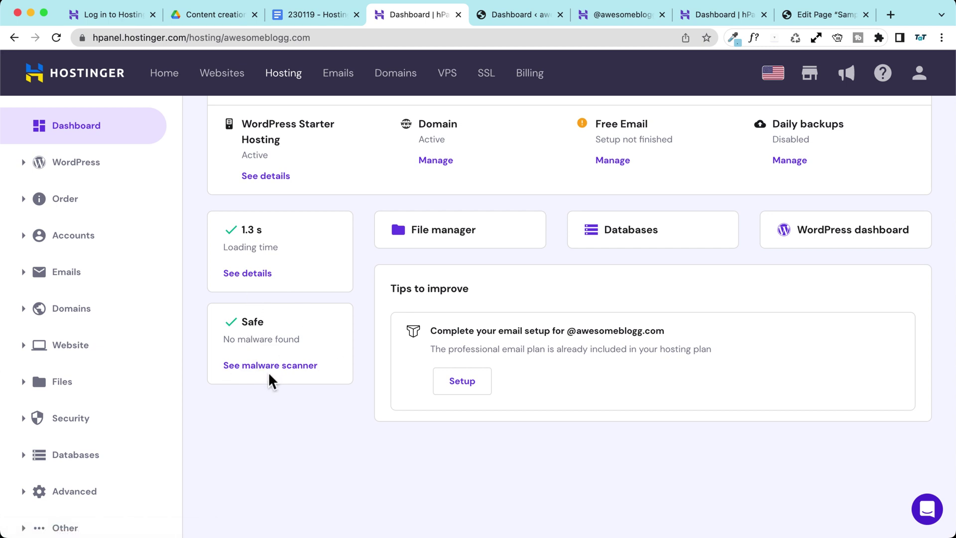
scroll(266, 368, "up", 3)
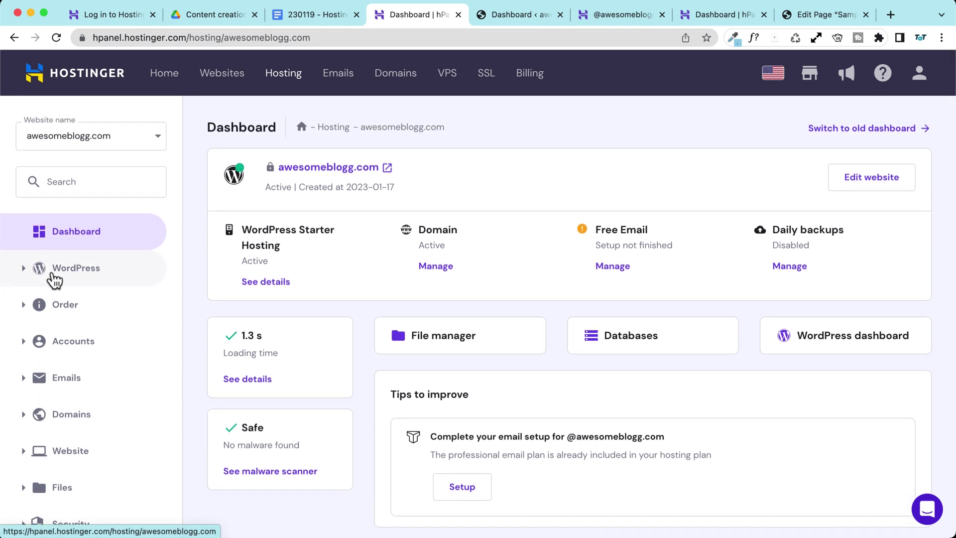
scroll(54, 281, "down", 3)
left_click(53, 205)
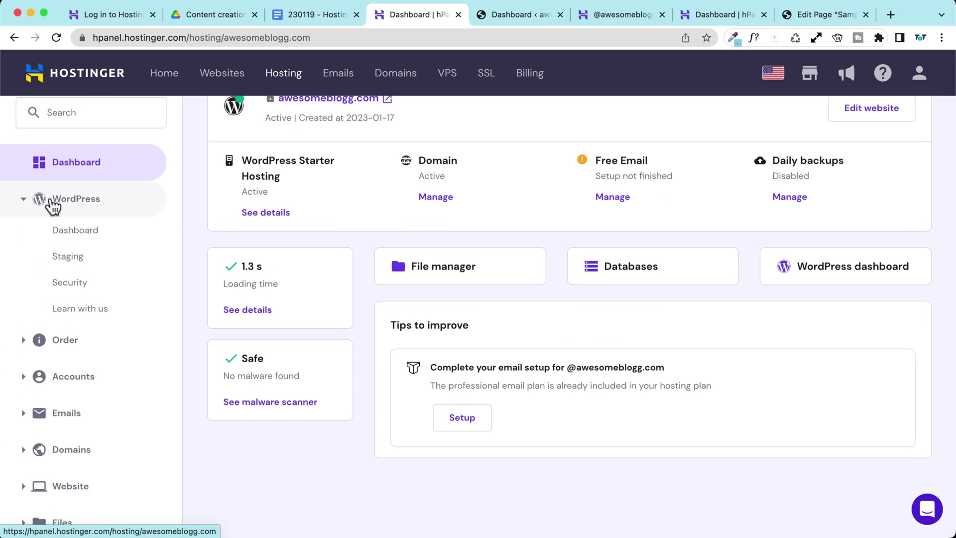
Step: Open hPanel's WordPress Dashboard for awesomeblogg.com and review it down to the SSL Certificate status
left_click(80, 236)
scroll(207, 253, "down", 3)
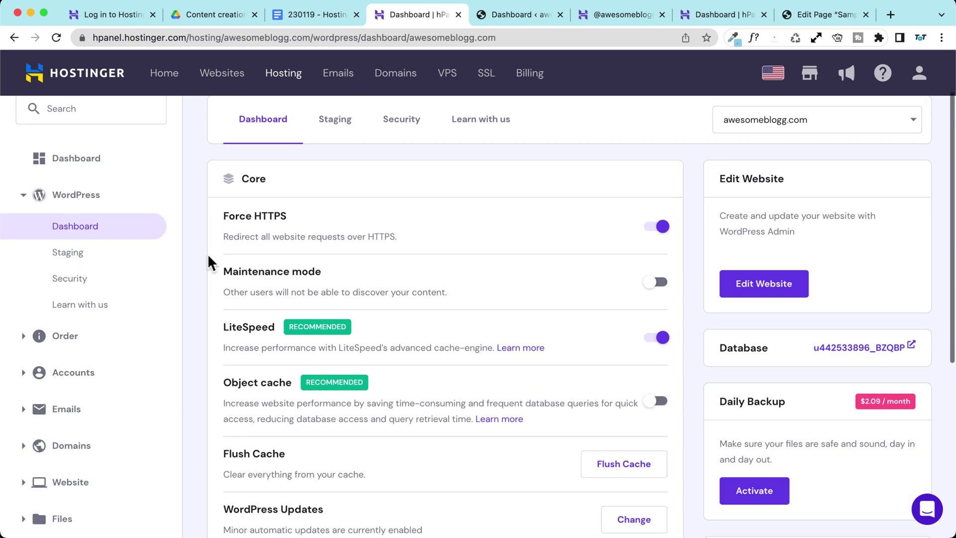
scroll(211, 279, "down", 1)
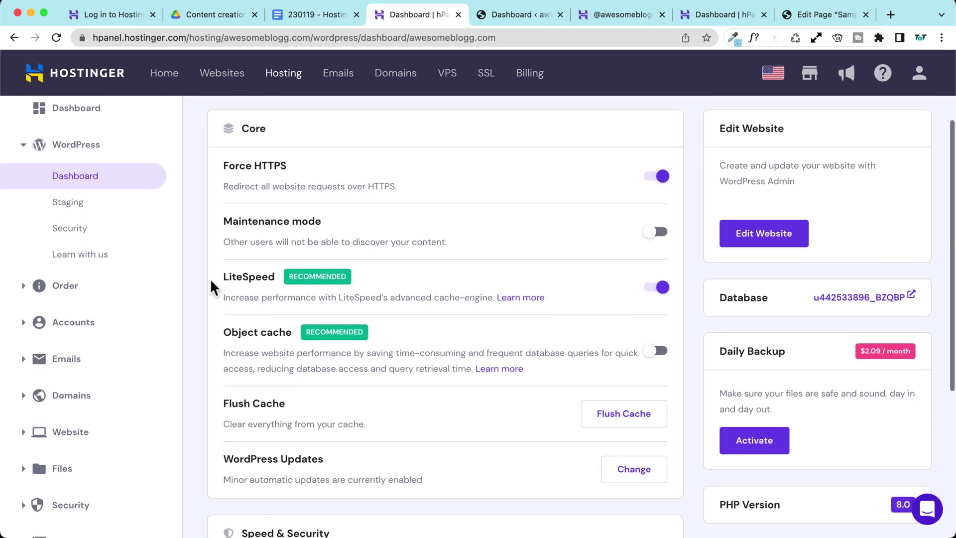
scroll(211, 285, "up", 2)
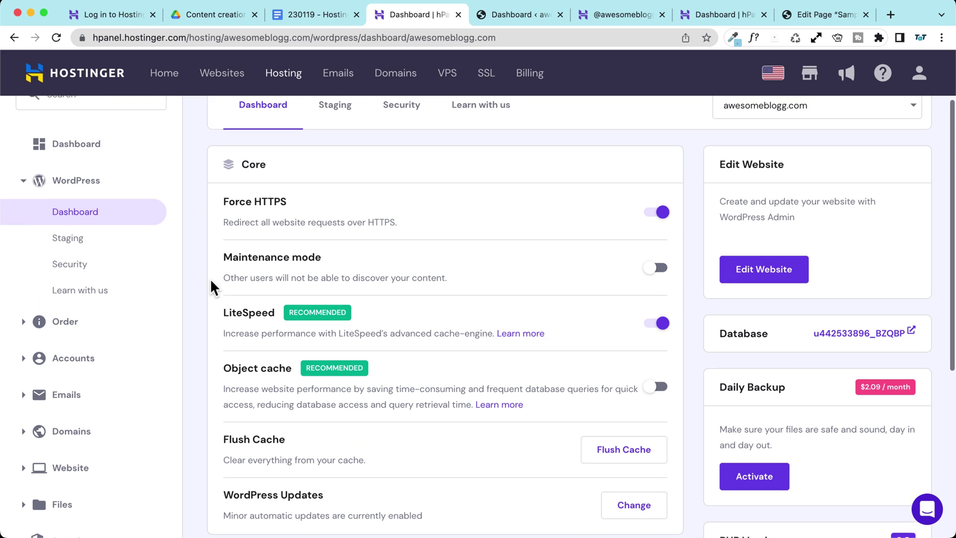
scroll(210, 279, "down", 3)
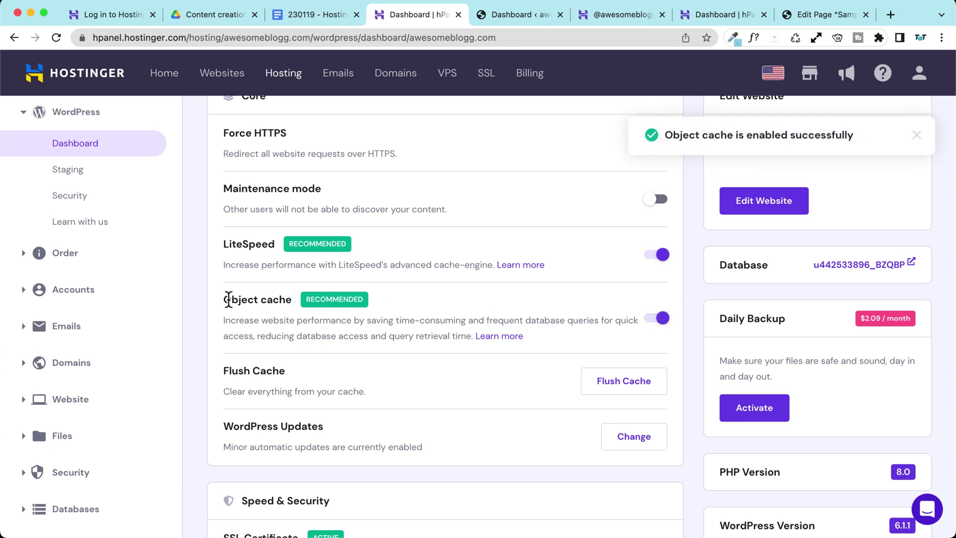
scroll(191, 280, "down", 5)
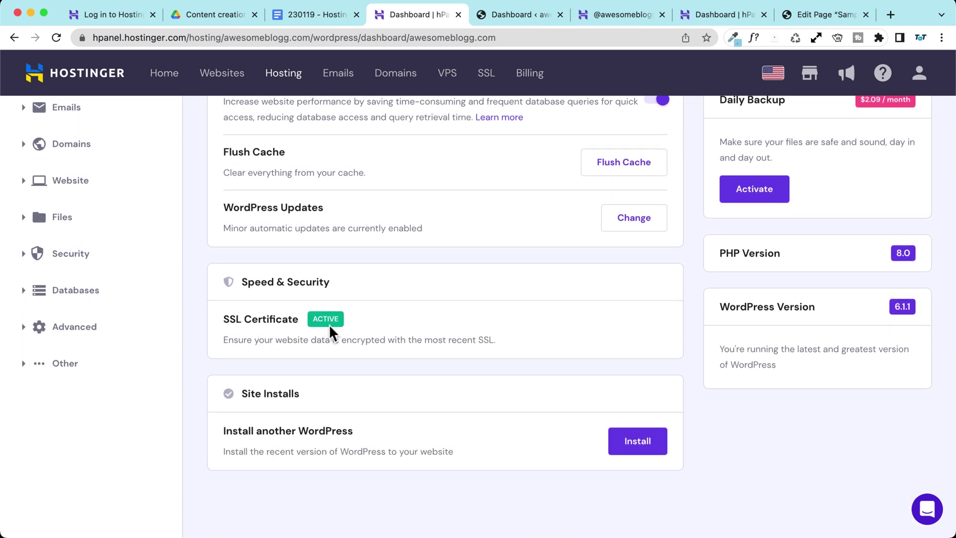
left_click_drag(224, 318, 256, 317)
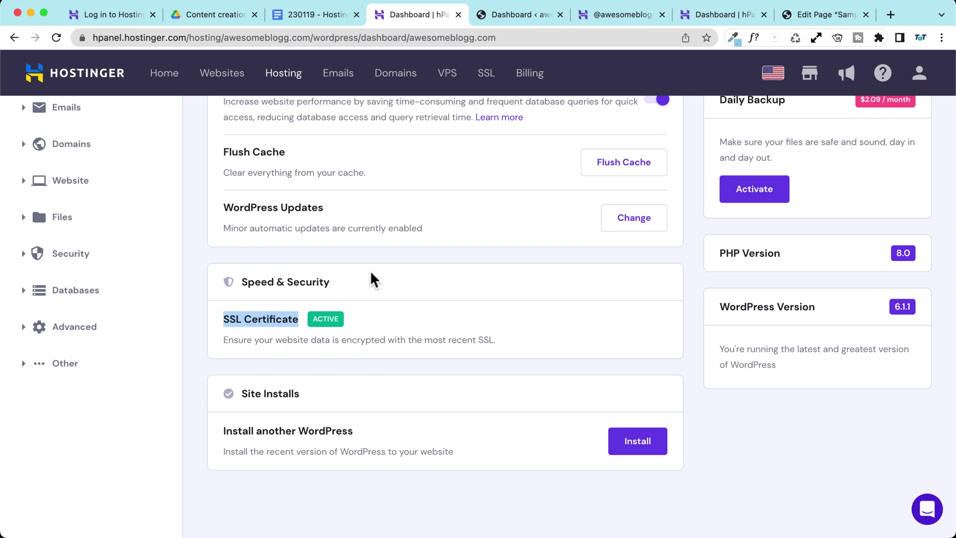
left_click(313, 319)
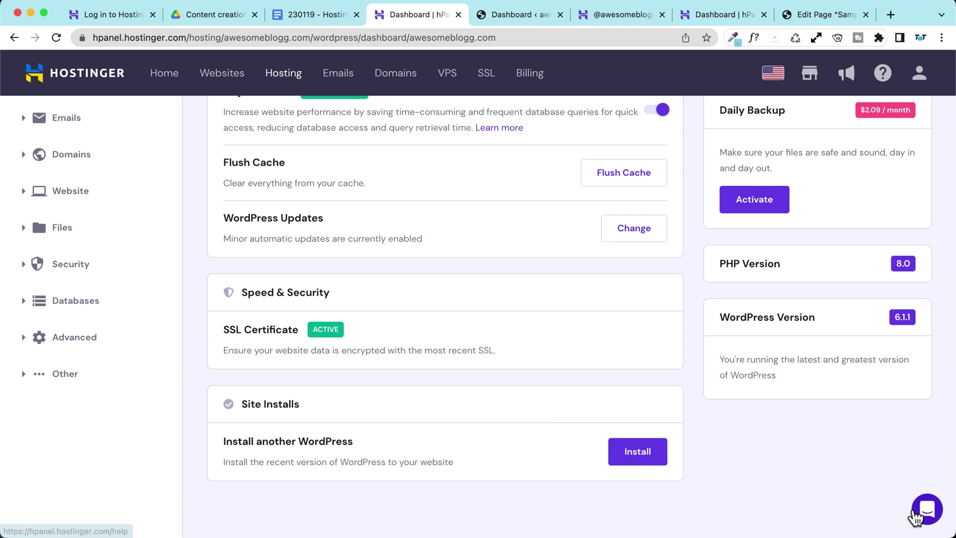
Step: Look through the Help page's Domain topic, return to Help, then go to the Websites list
left_click(917, 518)
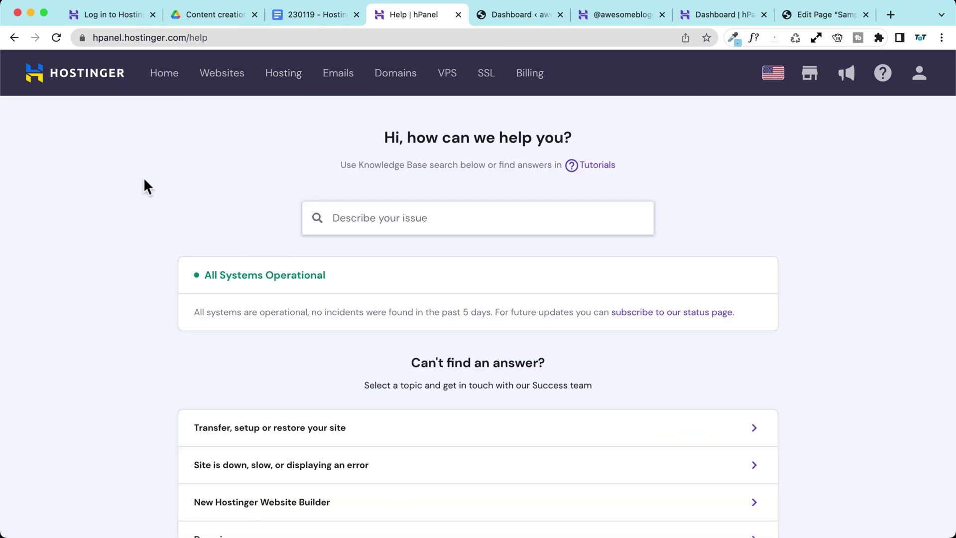
scroll(175, 175, "down", 6)
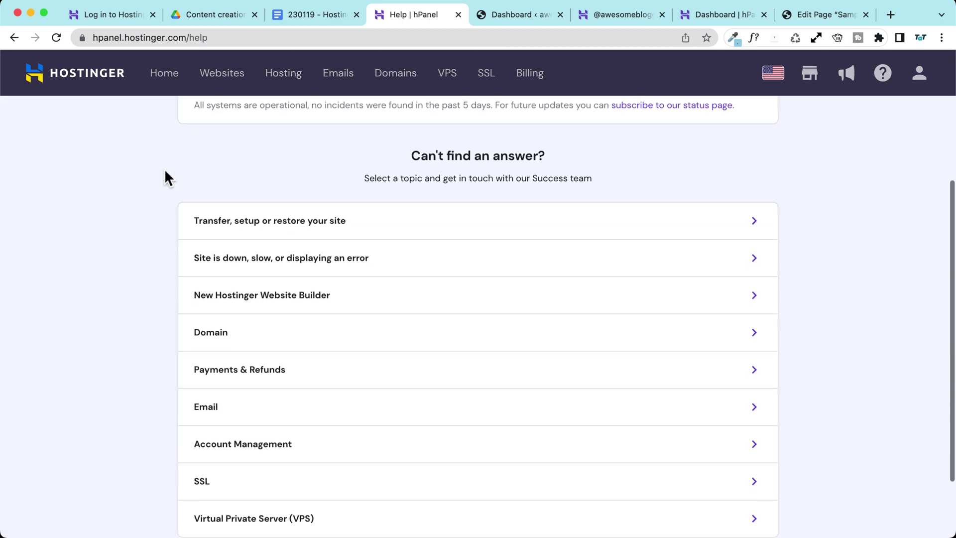
left_click(264, 255)
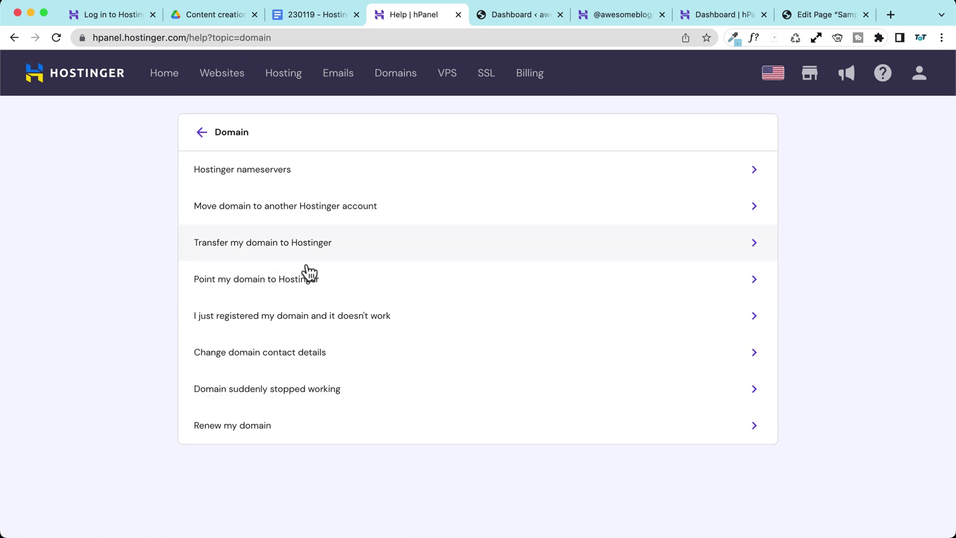
scroll(148, 204, "up", 2)
left_click(199, 222)
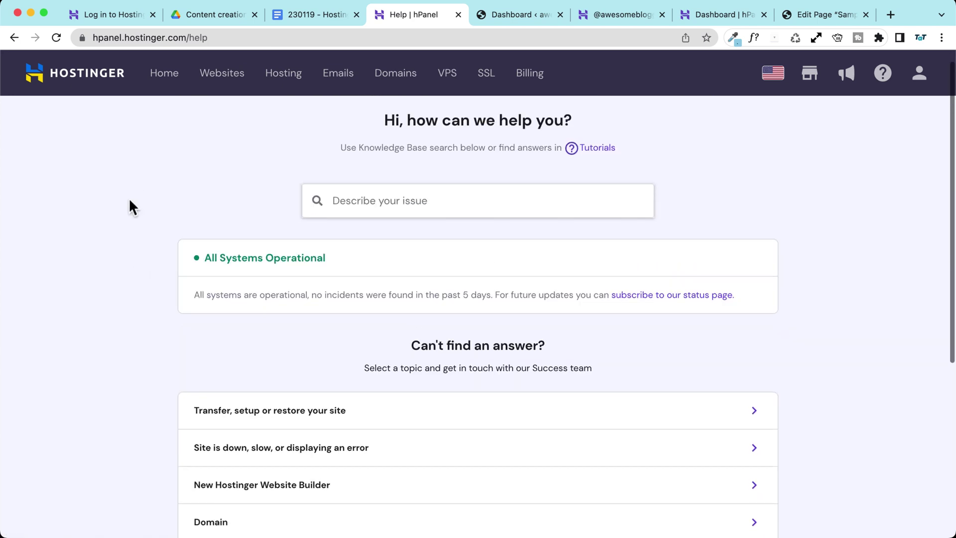
left_click(222, 75)
Step: Open awesomeblogg.com's WordPress dashboard and start a new install under Site Installs
left_click(426, 241)
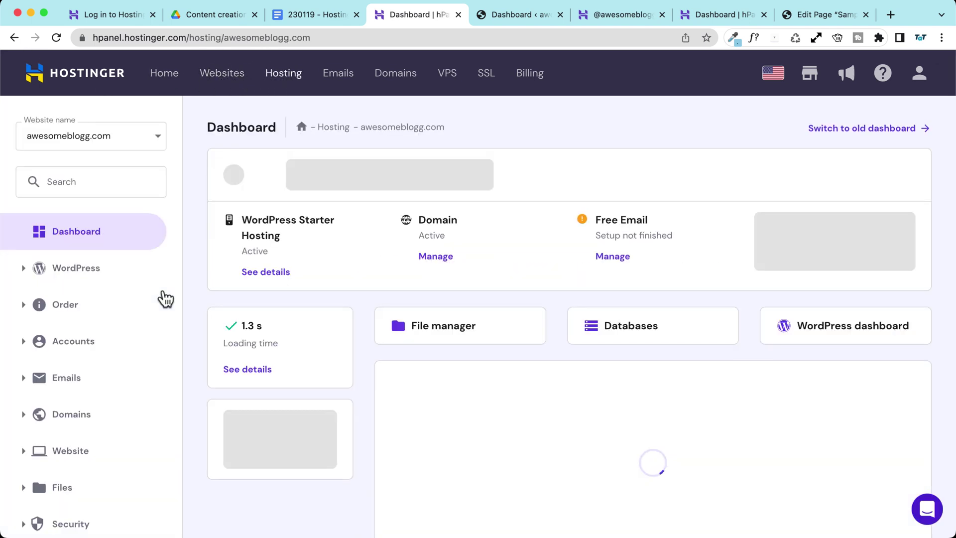
left_click(76, 273)
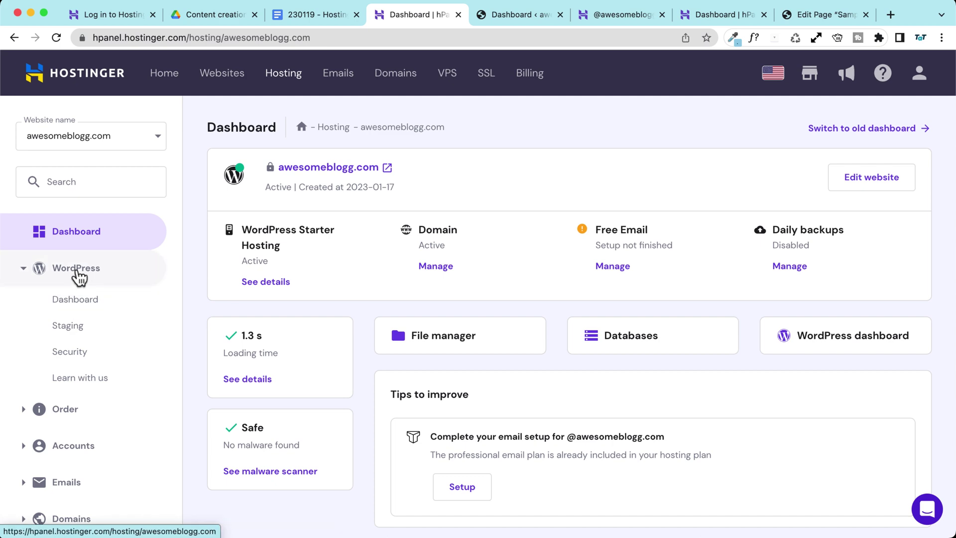
left_click(85, 310)
scroll(224, 284, "down", 8)
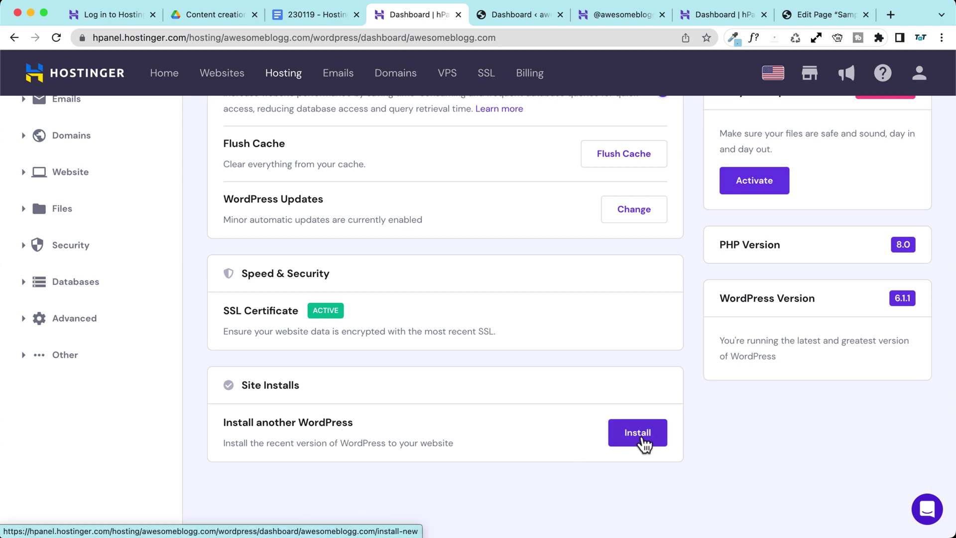
left_click(643, 440)
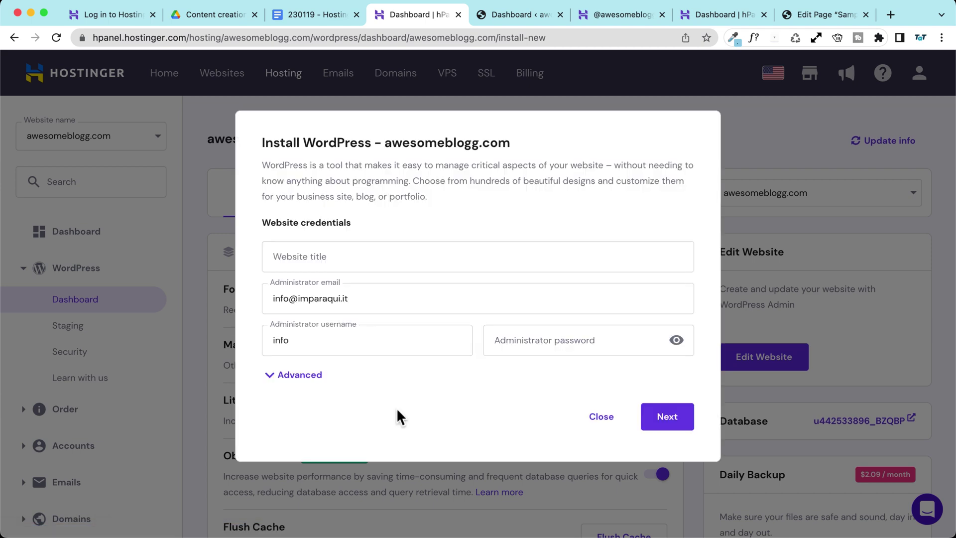
Step: Enter 'Test website 1' as the new site's title and review the administrator fields
left_click(307, 253)
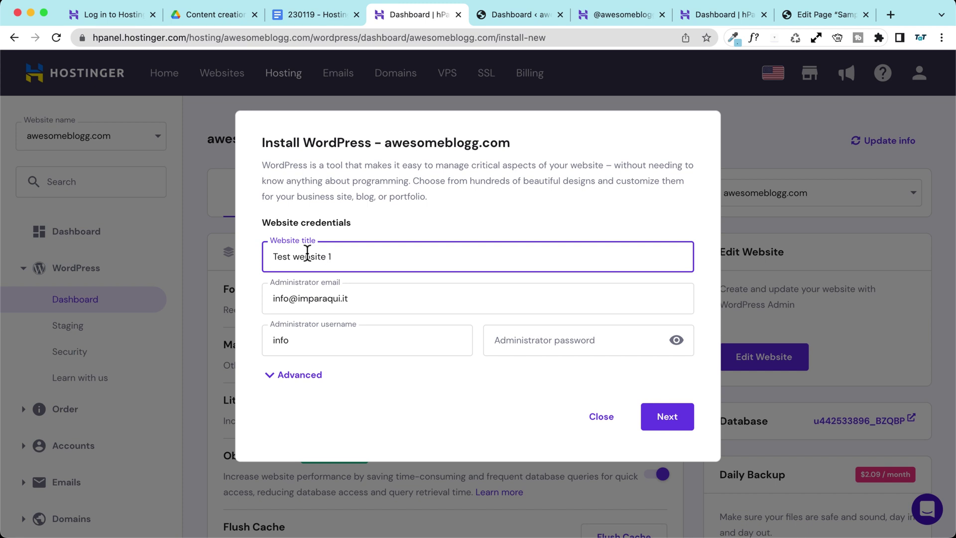
key("Tab")
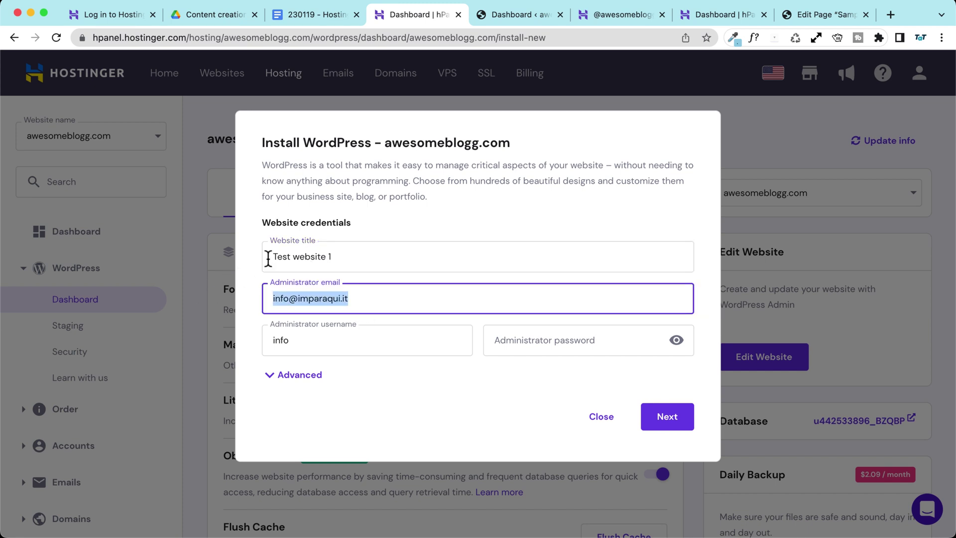
double_click(280, 341)
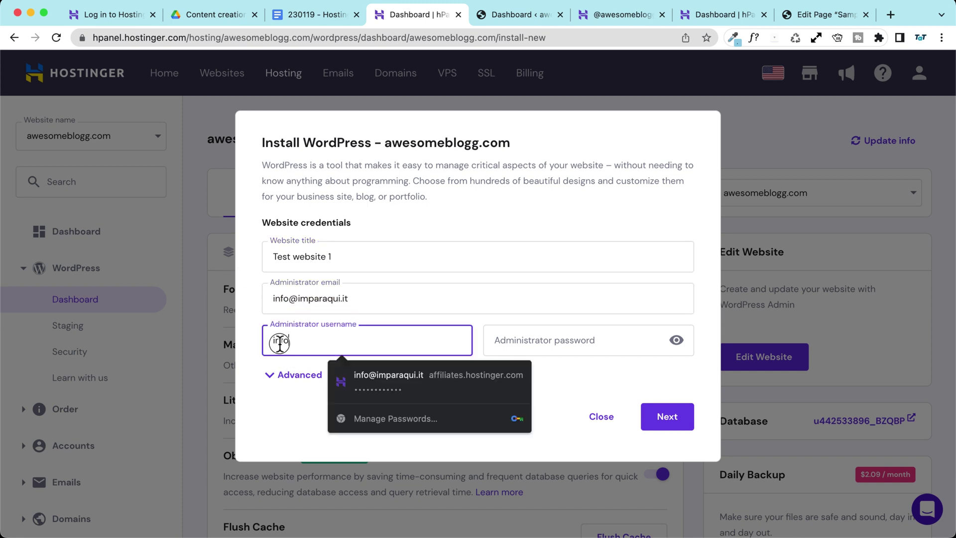
left_click(253, 325)
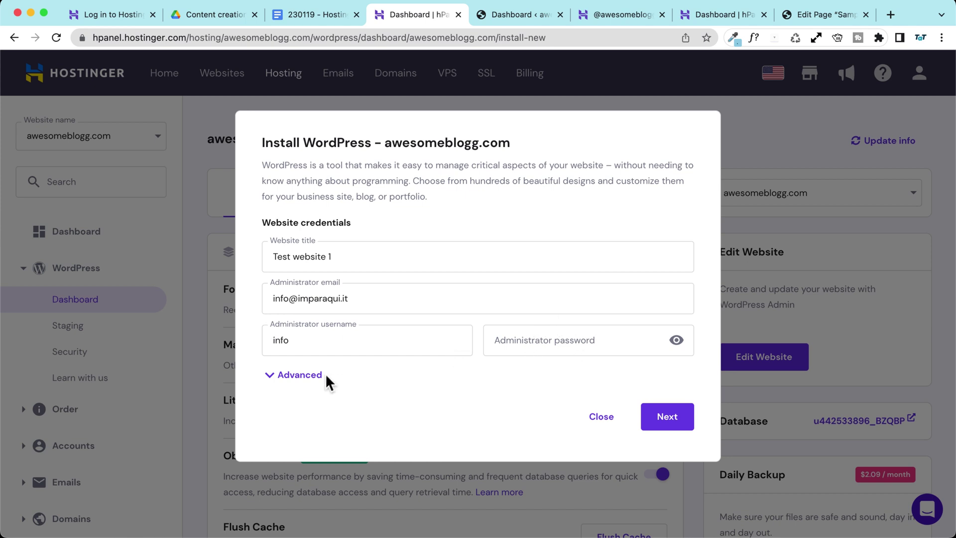
left_click(306, 376)
left_click(625, 379)
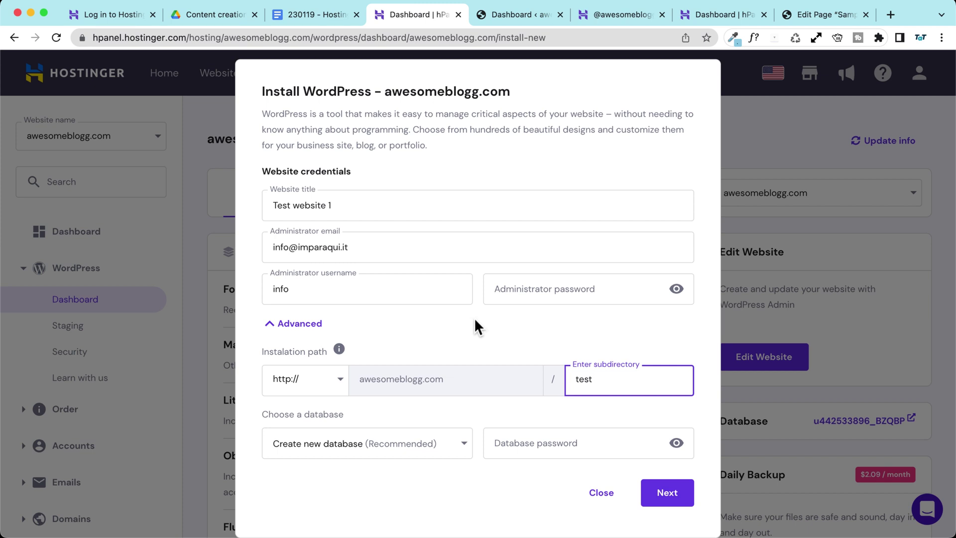
left_click(317, 384)
left_click(304, 411)
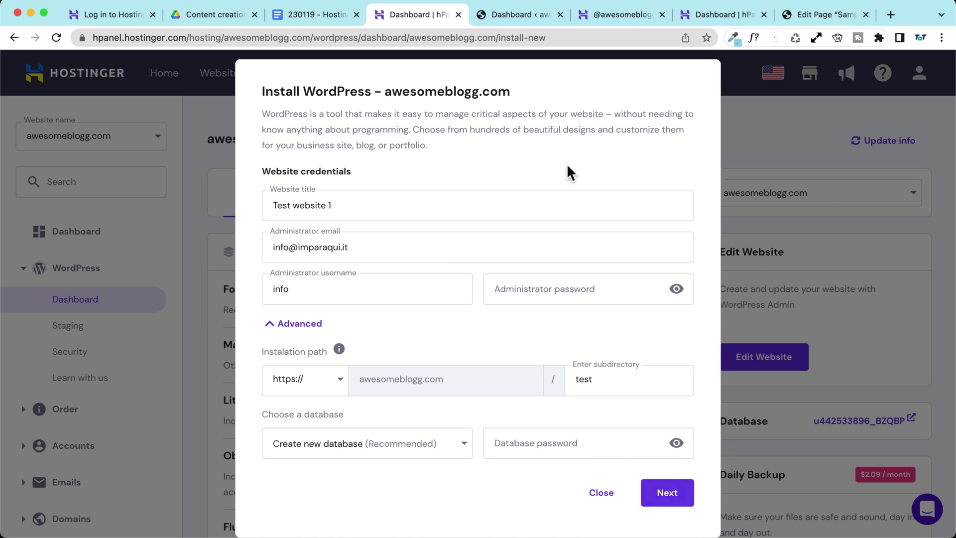
scroll(693, 235, "up", 1)
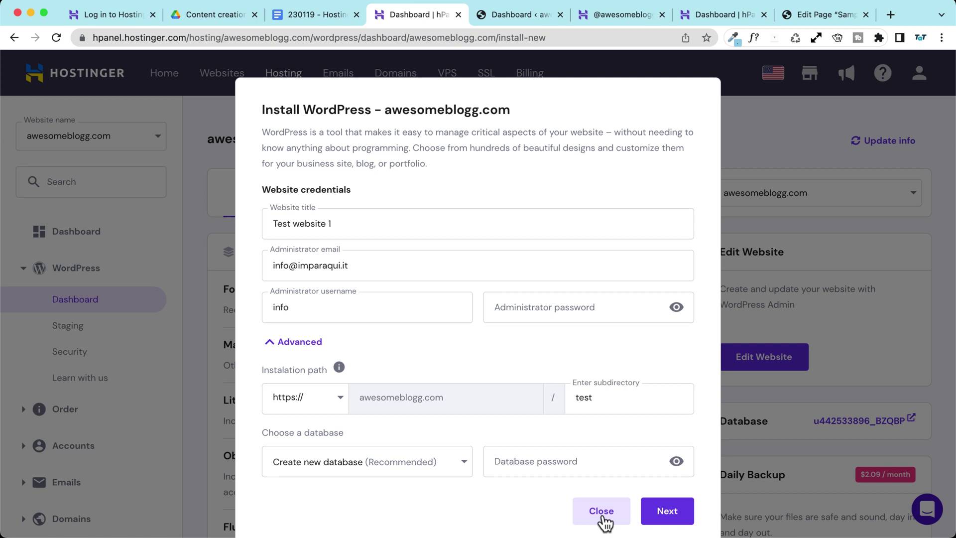
left_click(602, 513)
Step: Switch the WordPress dashboard to awesomeblogg.com/testinstallation, then back to awesomeblogg.com
left_click(745, 192)
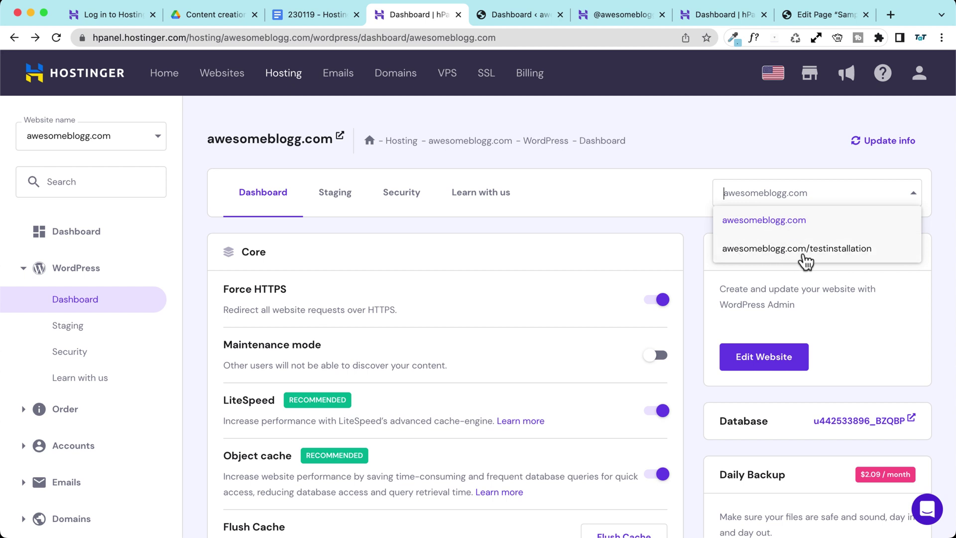
left_click(836, 251)
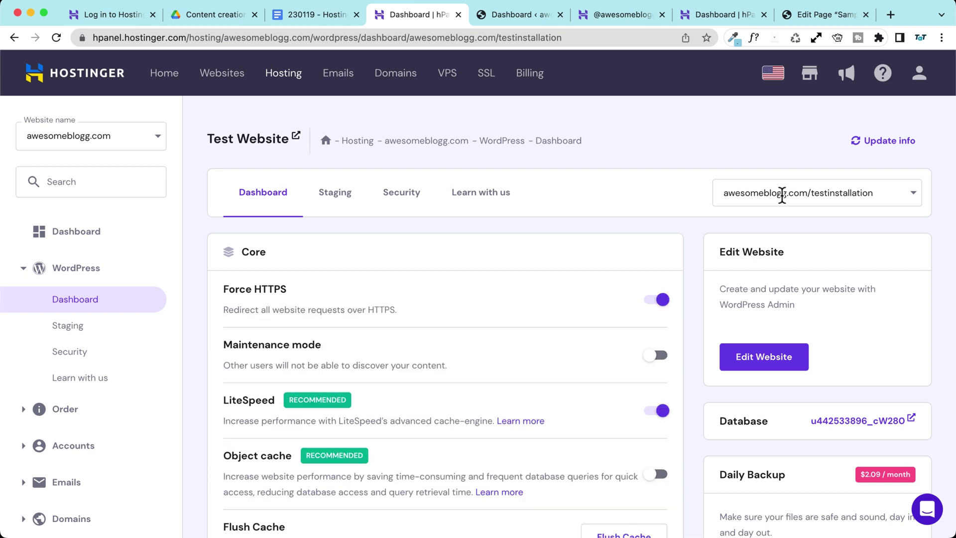
left_click(782, 194)
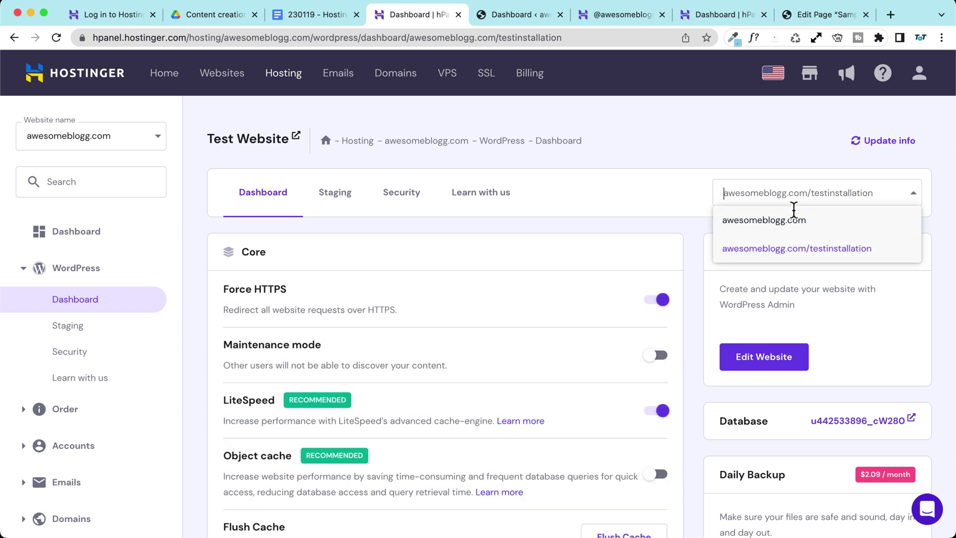
left_click(749, 220)
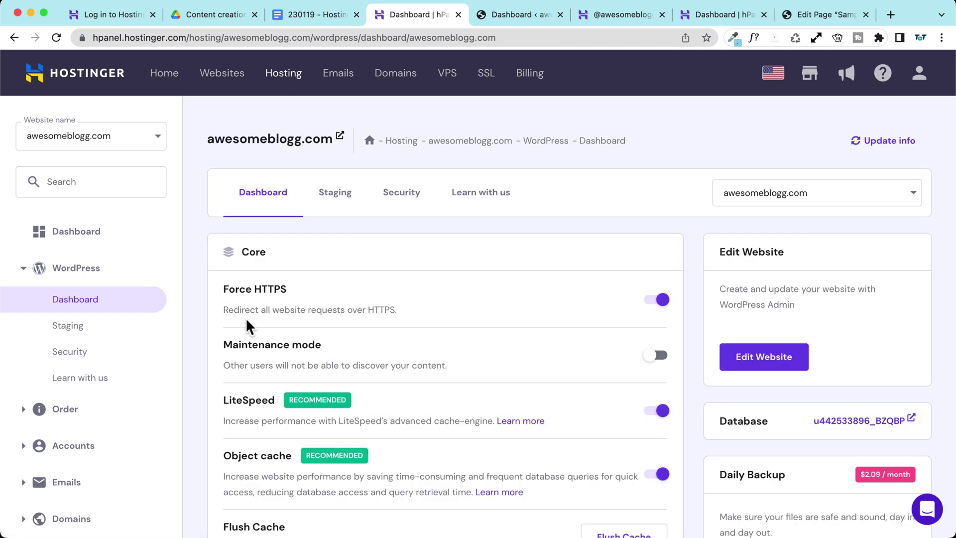
scroll(208, 314, "down", 1)
scroll(208, 315, "up", 1)
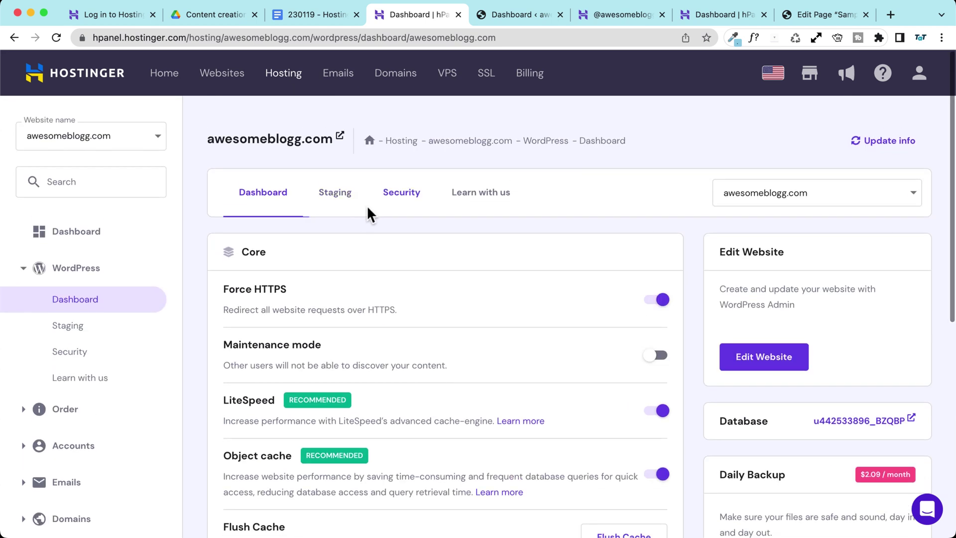
Step: View the Staging tab, then scroll through the Security overview of themes and plugins
left_click(343, 202)
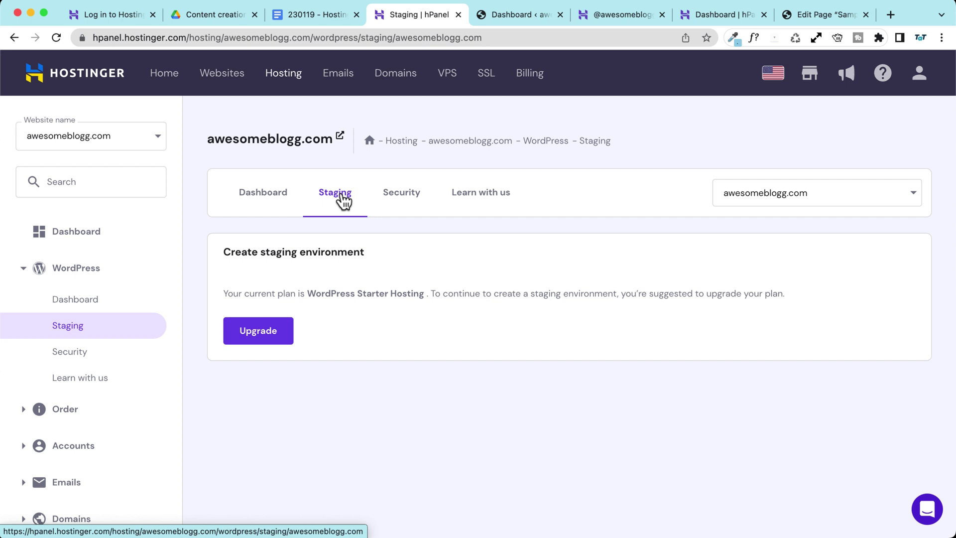
left_click(407, 200)
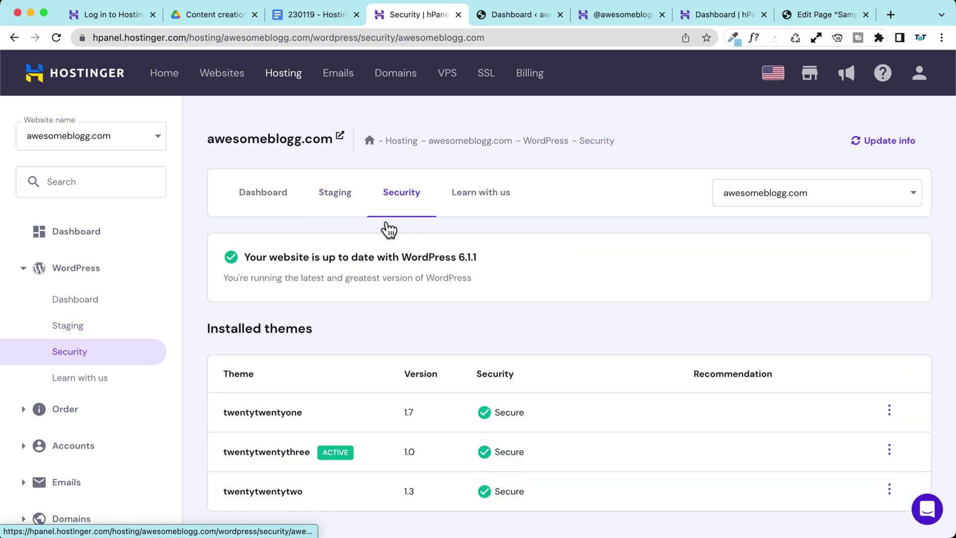
scroll(363, 251, "down", 5)
scroll(363, 249, "down", 8)
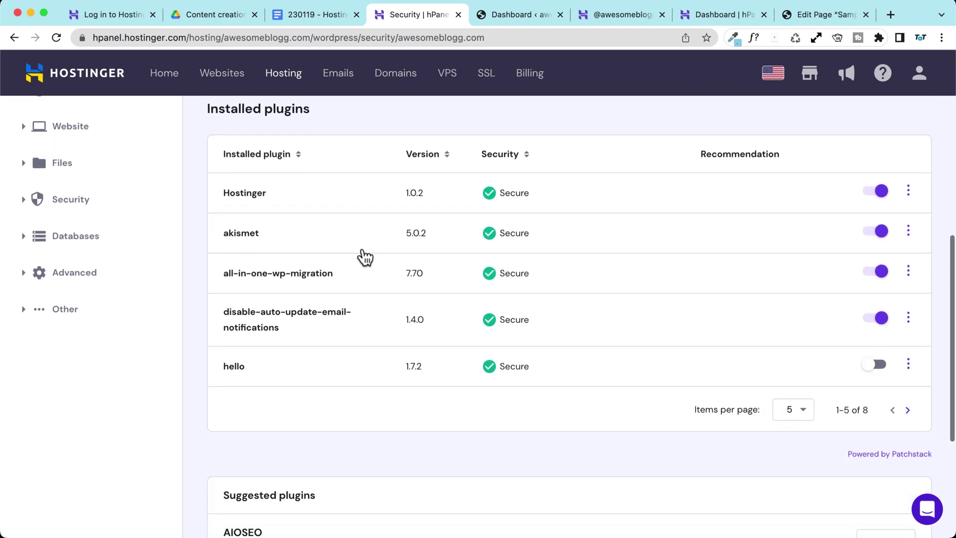
scroll(363, 256, "up", 12)
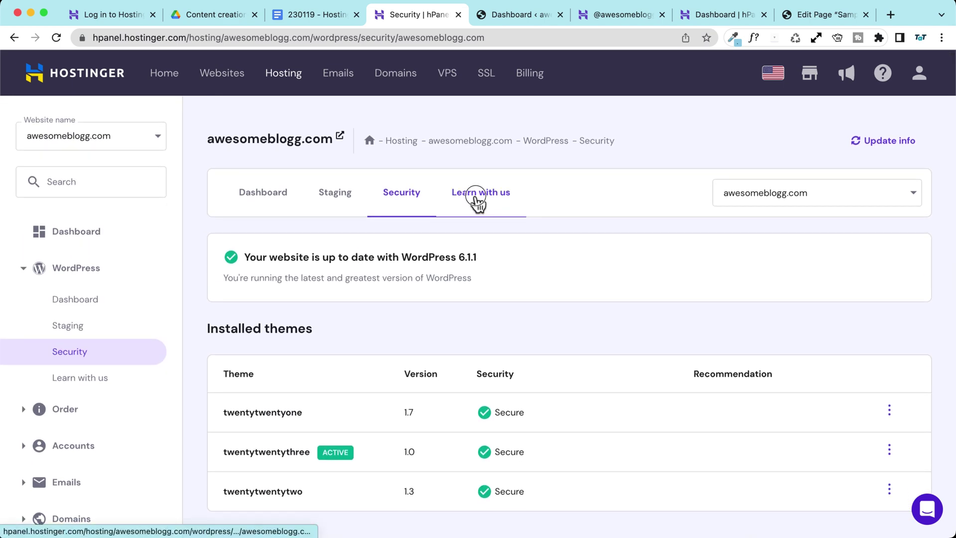
Step: Browse the Learn with us tutorial videos and expand the Order sidebar section
left_click(478, 204)
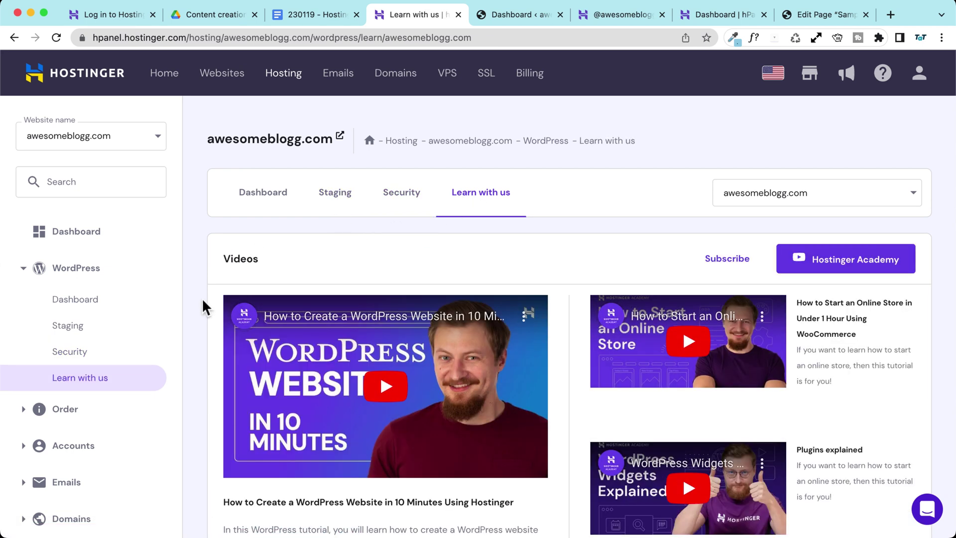
scroll(201, 279, "down", 3)
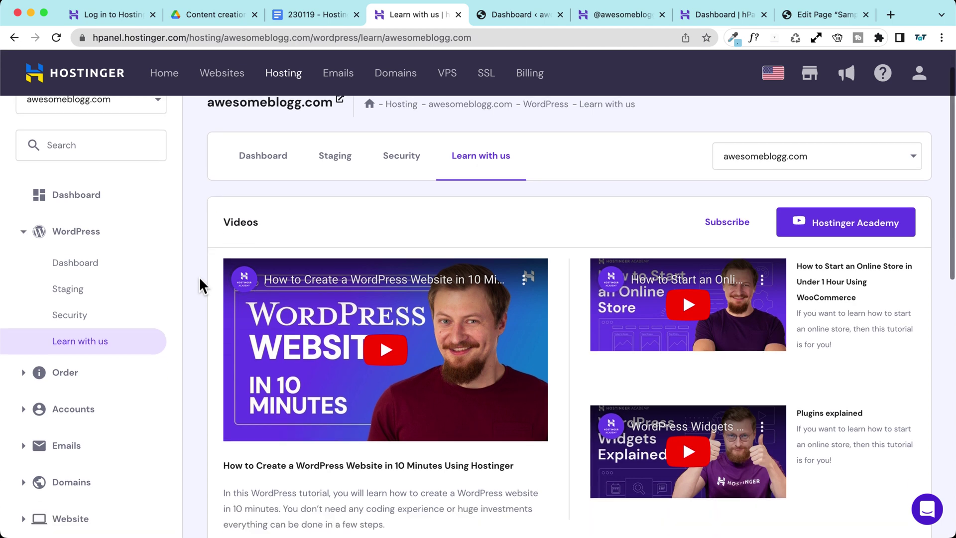
left_click(65, 337)
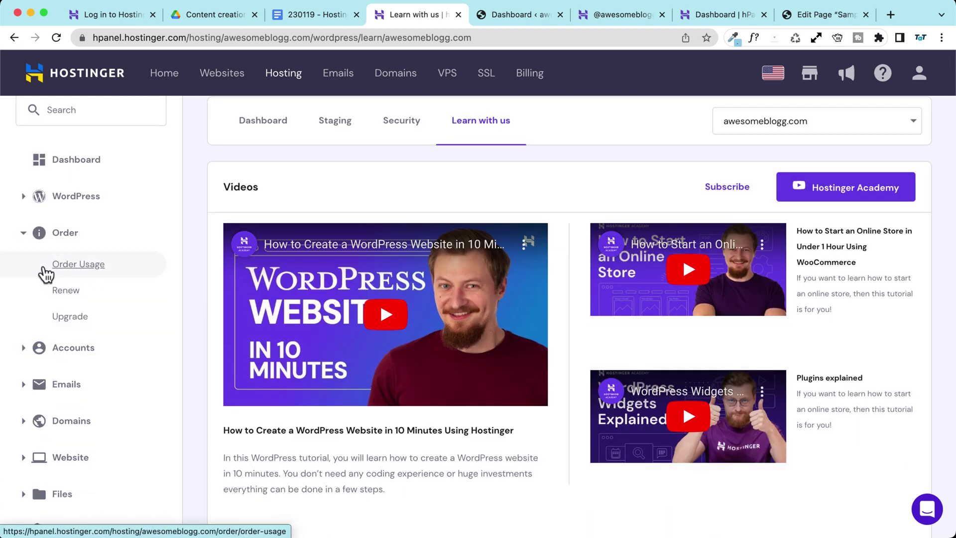
Step: Check Order Usage: disk at 0.25 of 100 GB and 10 804 of 400 000 inodes
left_click(39, 269)
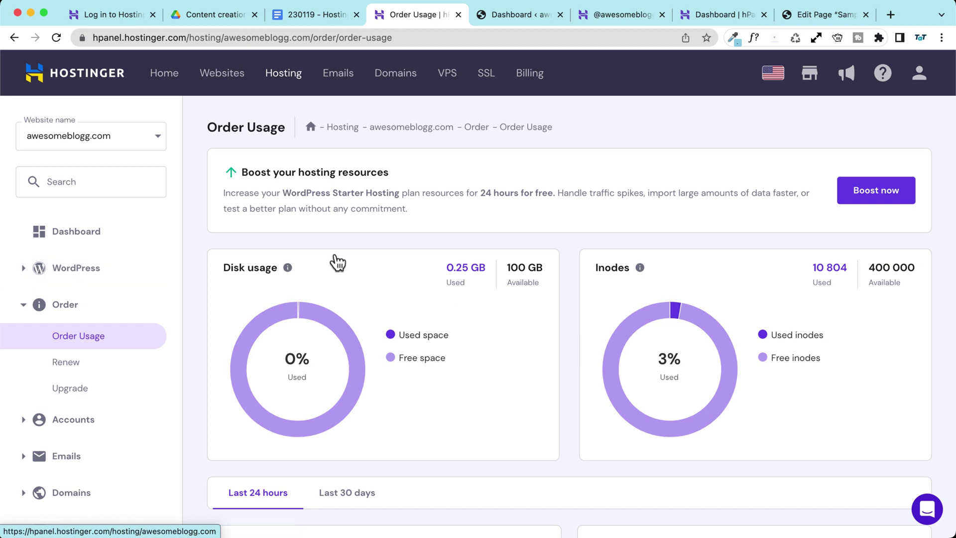
mouse_move(639, 272)
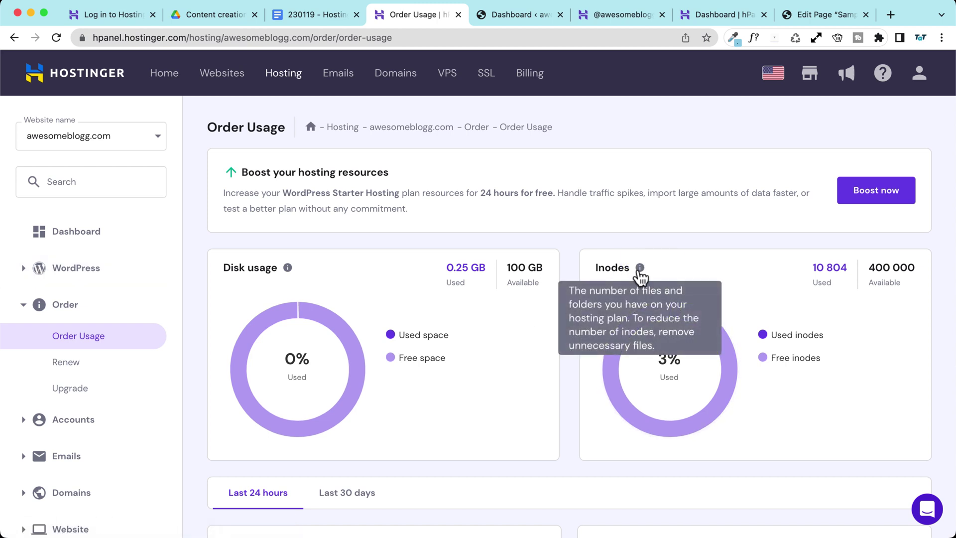
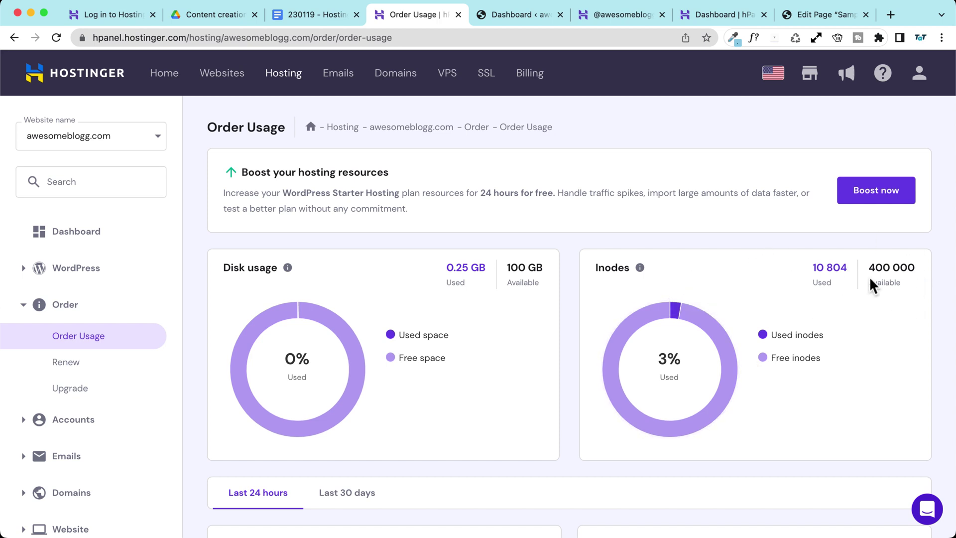
Step: Highlight the 400 000 inode limit and scroll through the rest of the Order Usage page
left_click_drag(869, 267, 923, 269)
left_click(923, 269)
scroll(568, 281, "down", 3)
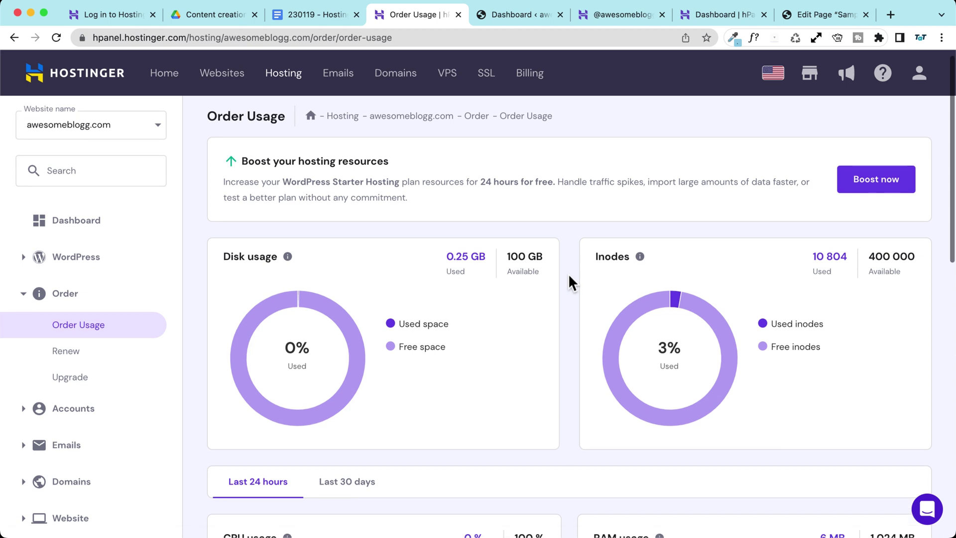
scroll(568, 281, "down", 2)
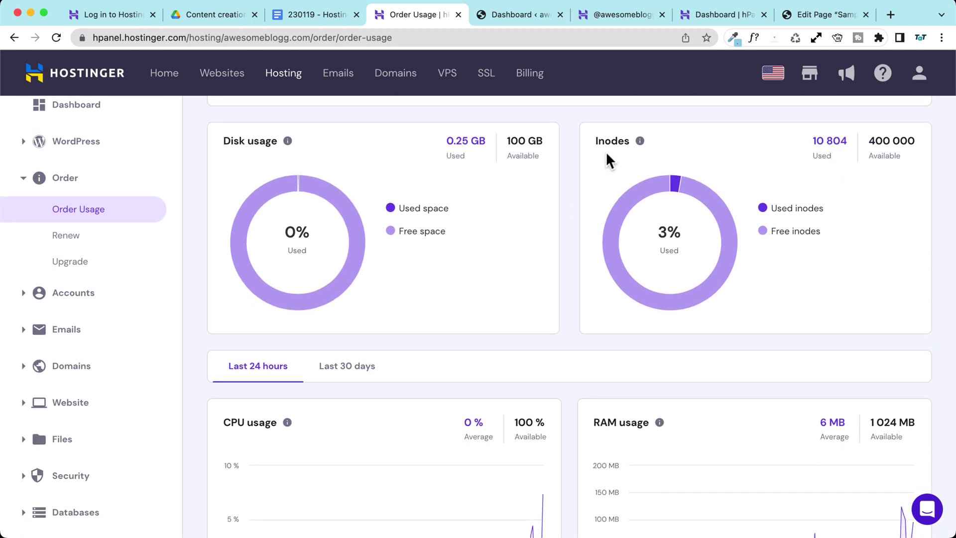
scroll(602, 154, "down", 1)
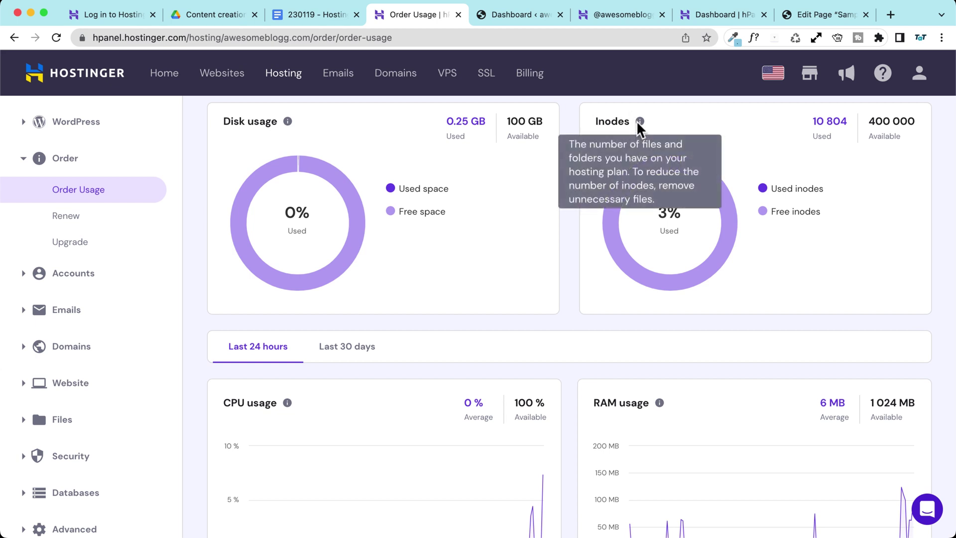
mouse_move(665, 197)
scroll(560, 219, "down", 5)
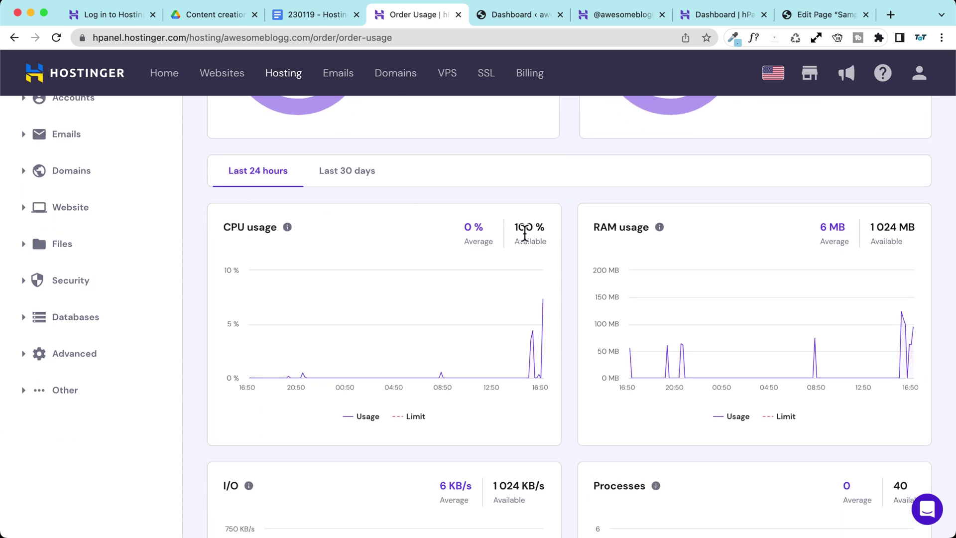
scroll(241, 249, "down", 5)
scroll(196, 199, "up", 10)
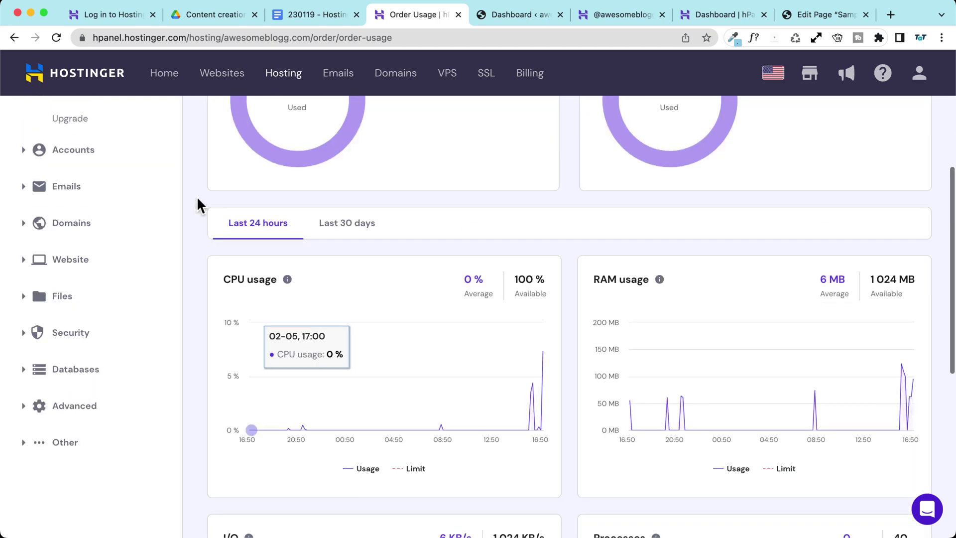
scroll(192, 198, "up", 1)
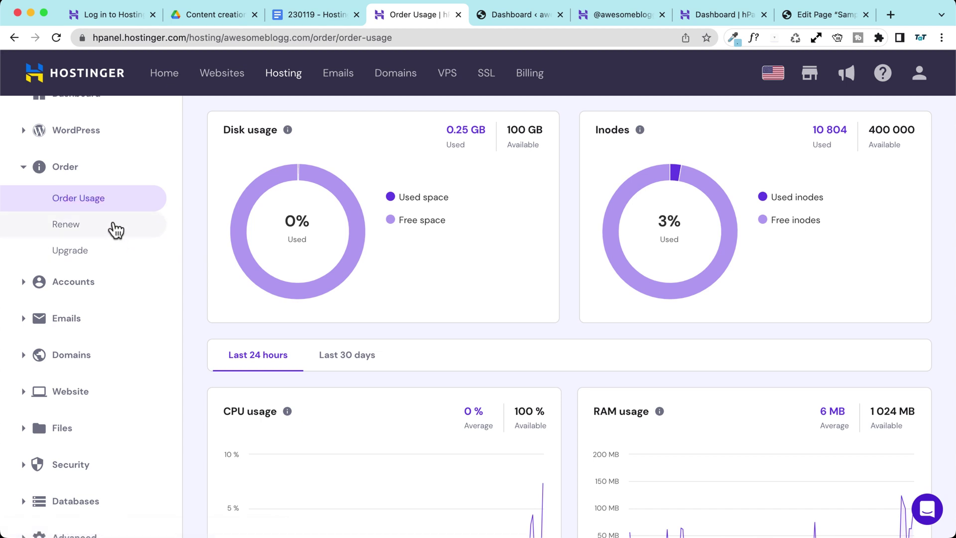
Step: Compare the WordPress Pro Hosting upgrade plan, then return to Order Usage
left_click(115, 253)
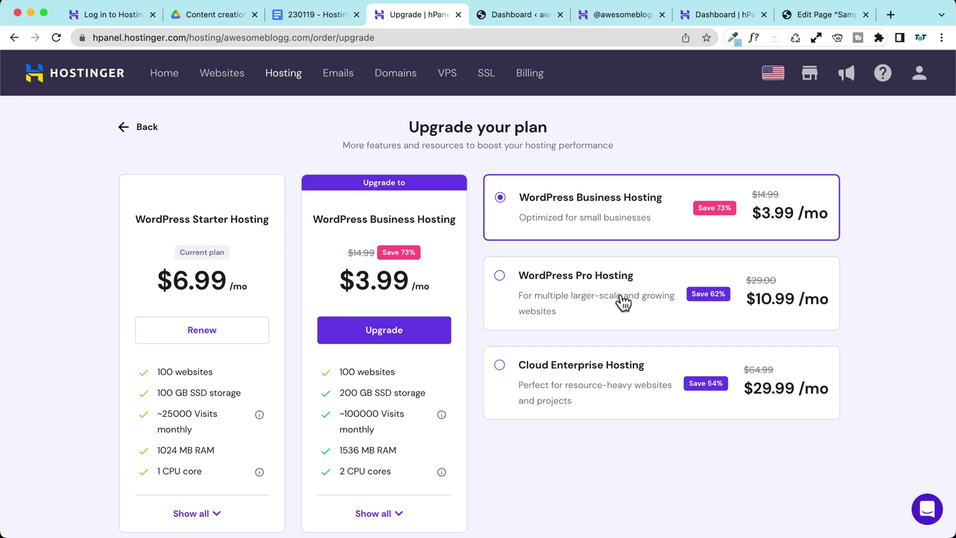
left_click(596, 301)
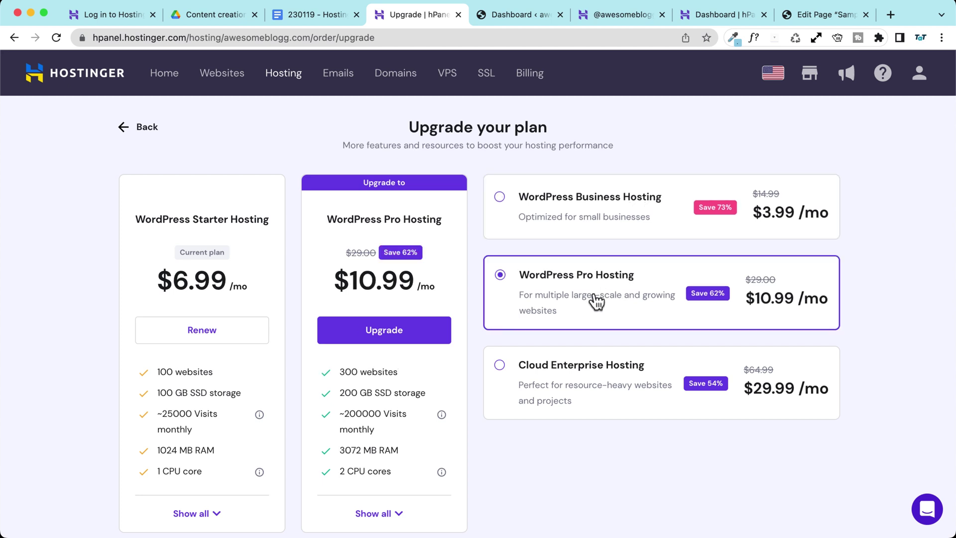
scroll(78, 263, "down", 1)
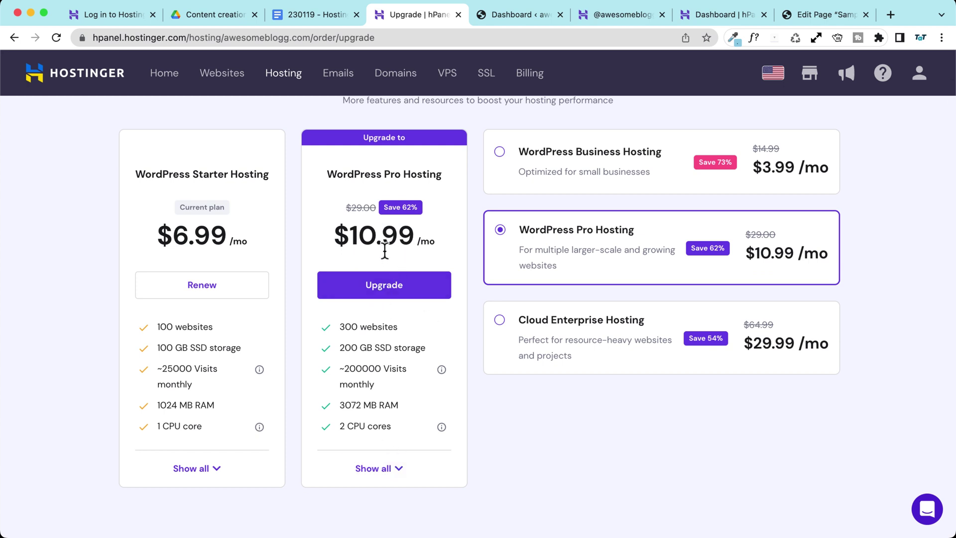
scroll(385, 251, "up", 1)
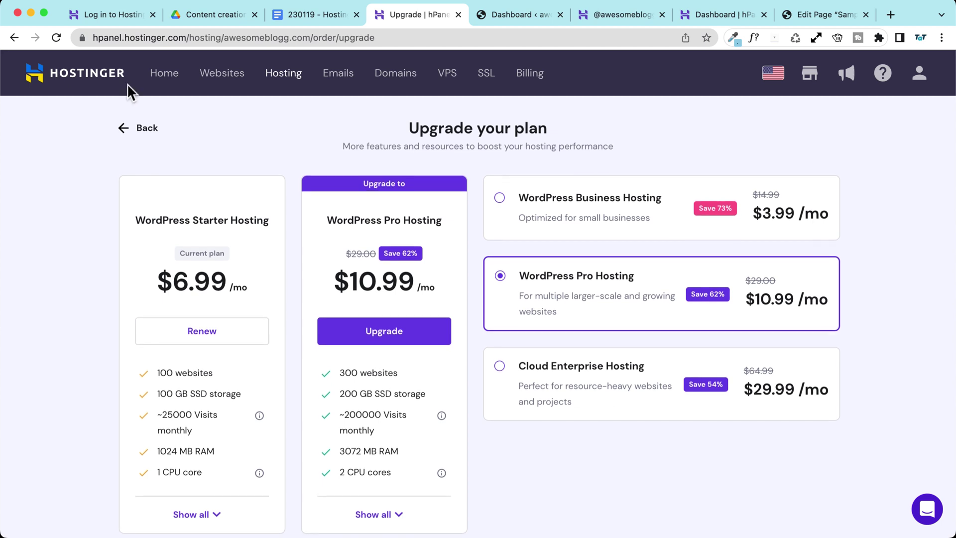
left_click(134, 126)
scroll(79, 334, "down", 3)
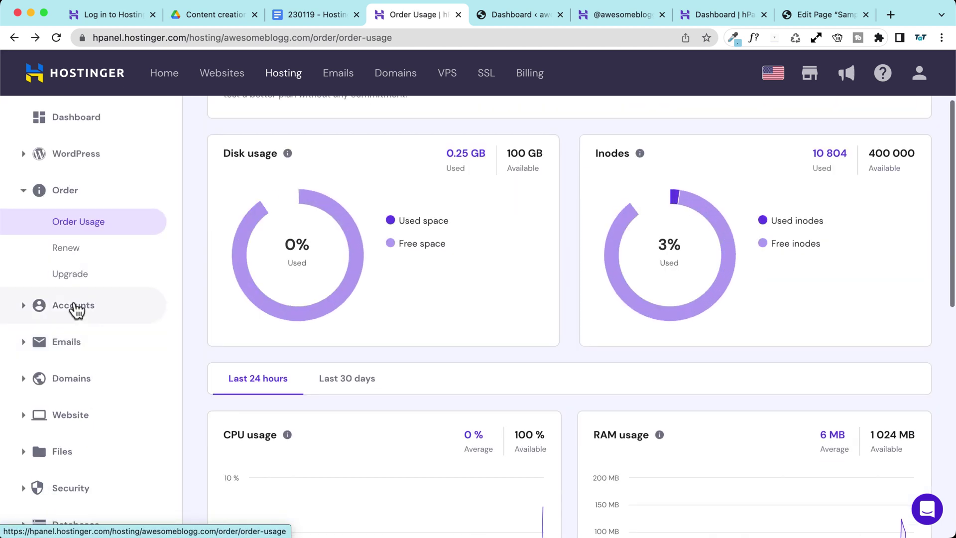
Step: Open the account Details page and review its nameserver, hosting, server and FTP information
left_click(68, 313)
left_click(89, 260)
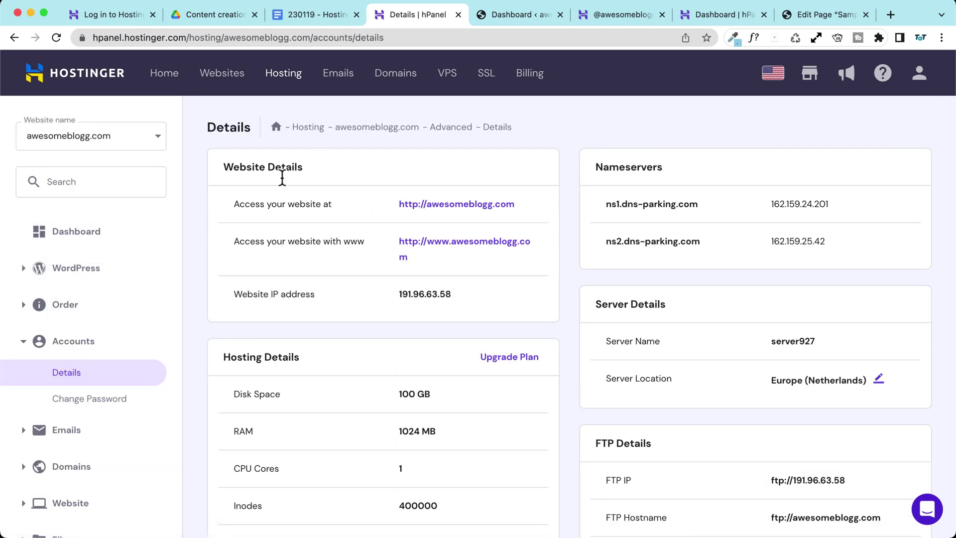
scroll(258, 179, "down", 1)
scroll(279, 182, "down", 1)
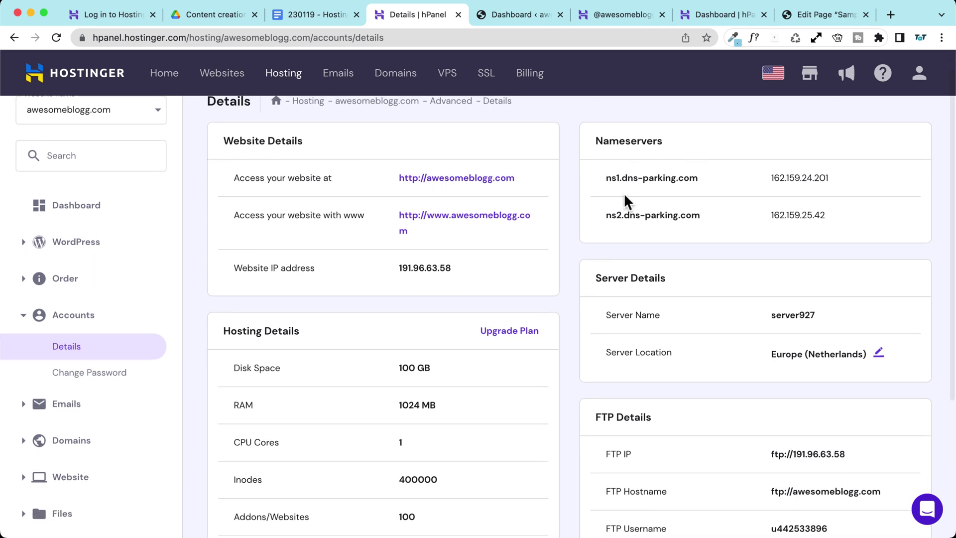
scroll(171, 277, "down", 5)
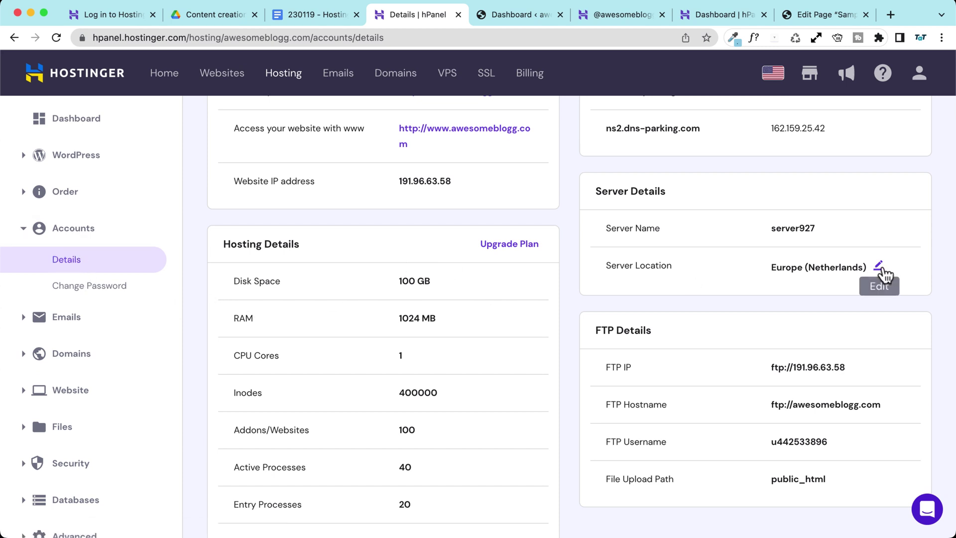
Step: Inspect the server location options, then cancel, keeping Europe (Netherlands)
left_click(880, 269)
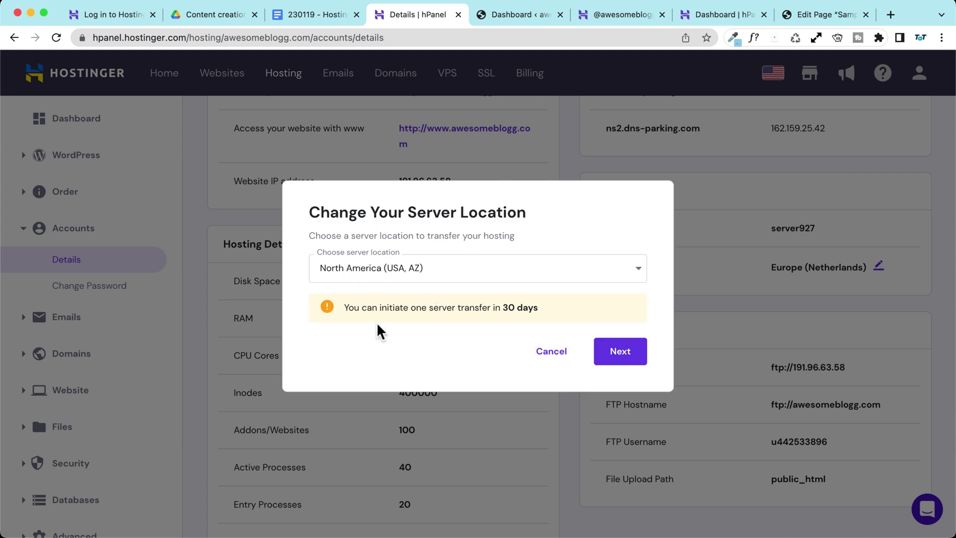
left_click_drag(504, 307, 580, 309)
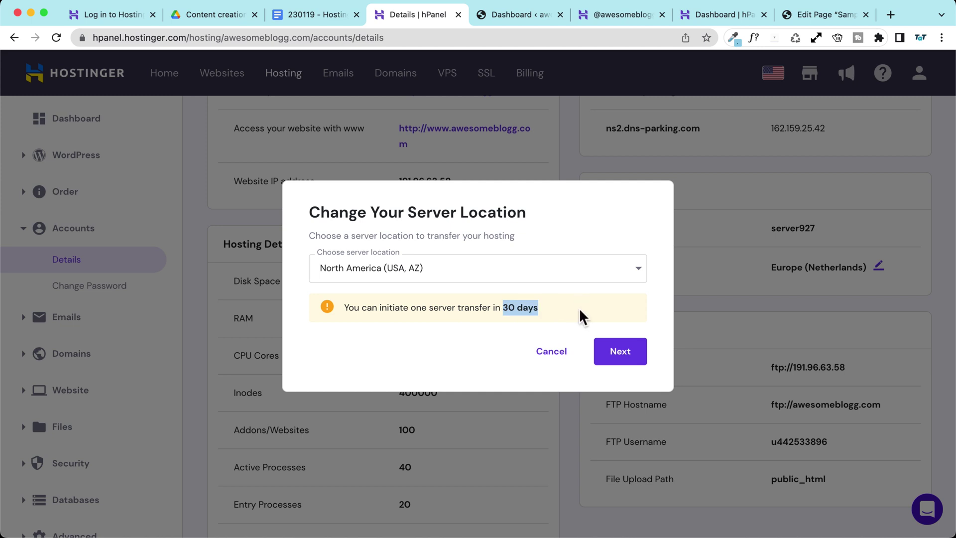
left_click(401, 269)
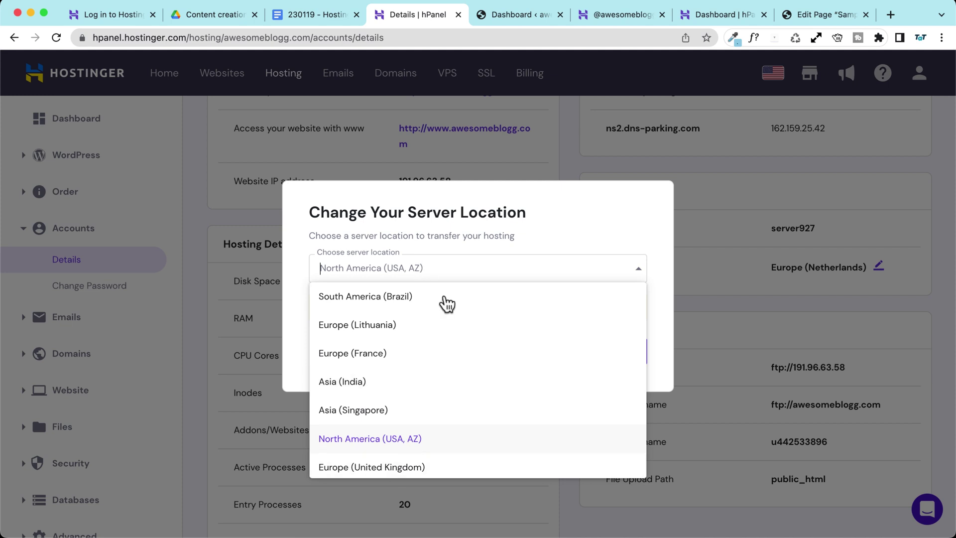
left_click(607, 217)
left_click(563, 354)
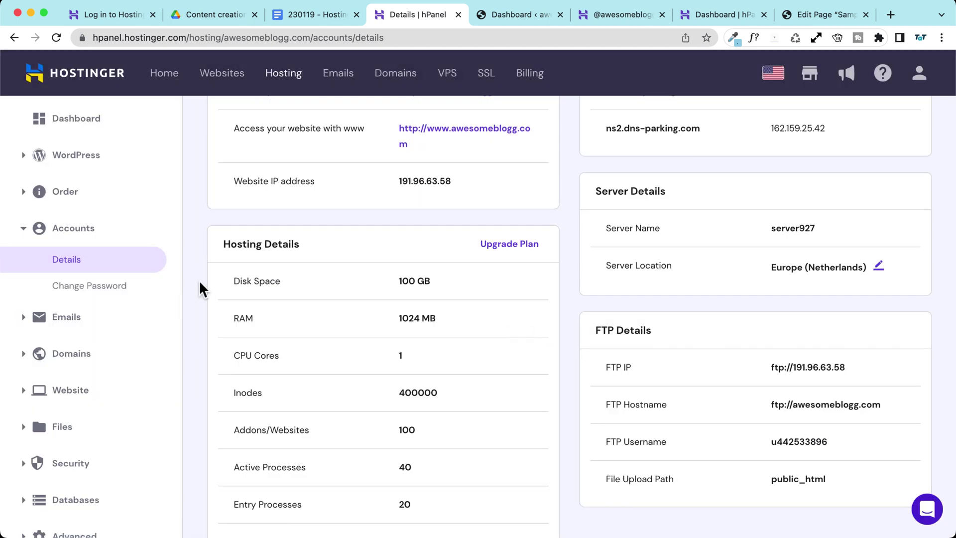
left_click(70, 323)
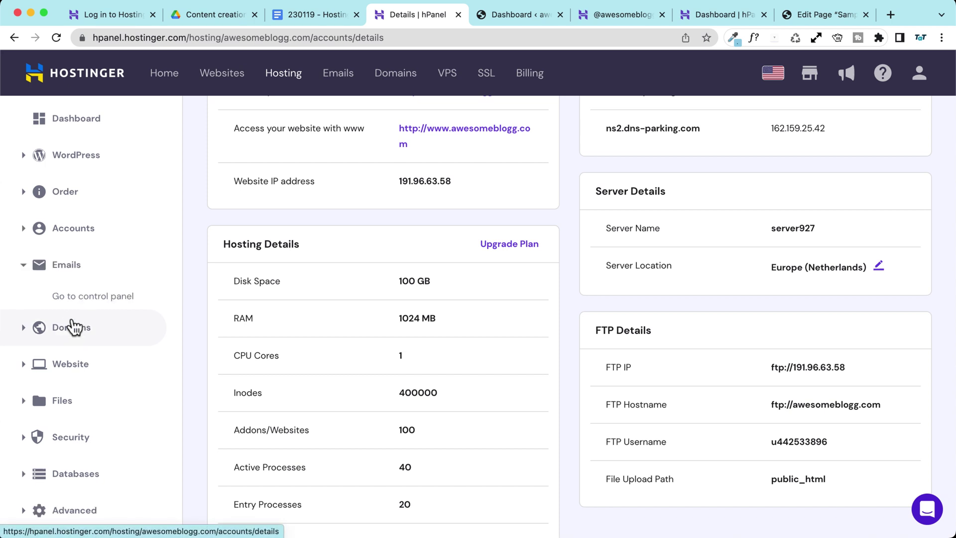
Step: Open awesomeblogg.com's Subdomains page under Domains and expand the Website tools list
scroll(82, 325, "down", 1)
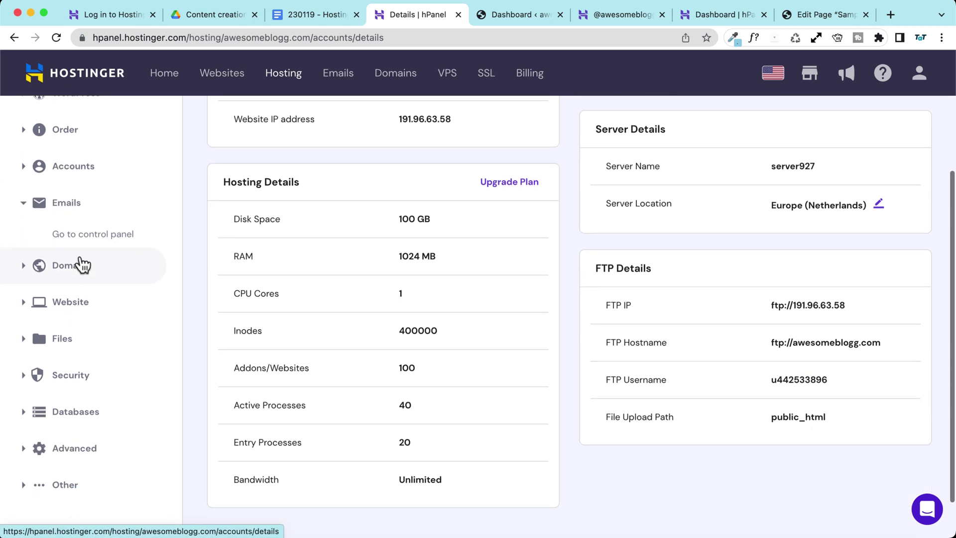
scroll(82, 244, "up", 1)
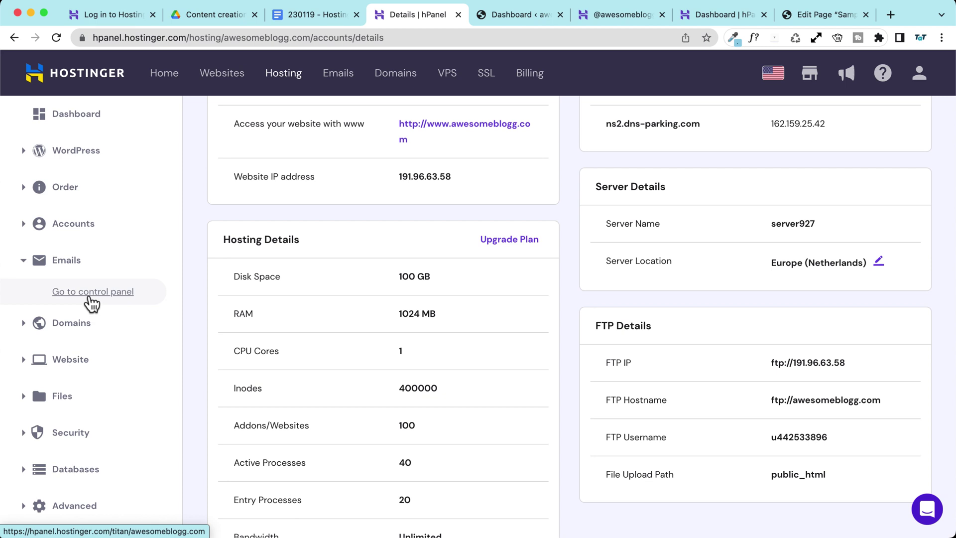
scroll(91, 301, "down", 1)
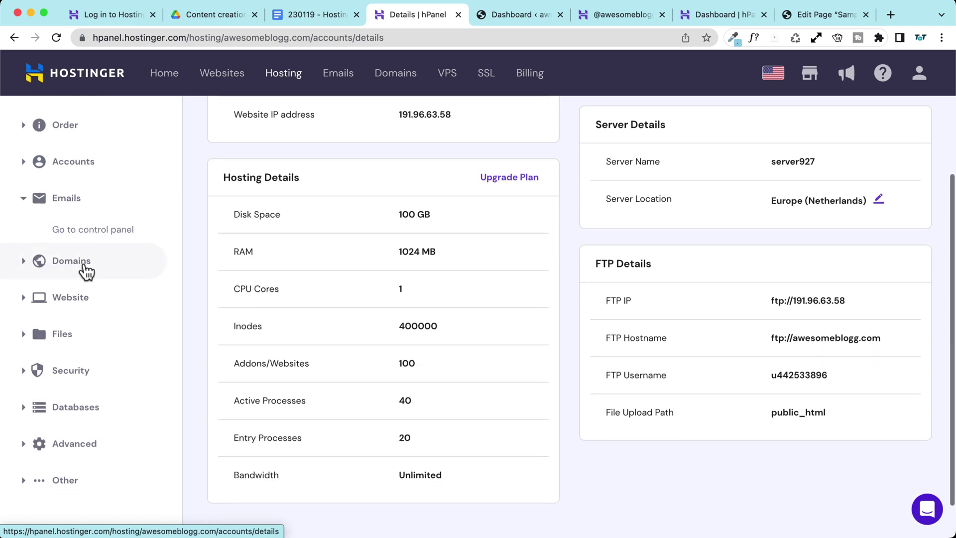
scroll(86, 271, "down", 1)
left_click(80, 234)
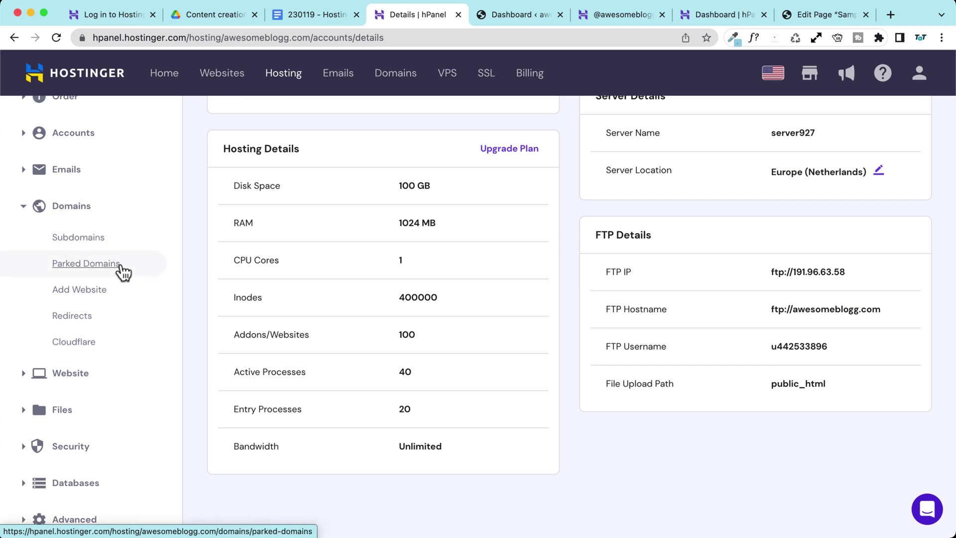
left_click(119, 238)
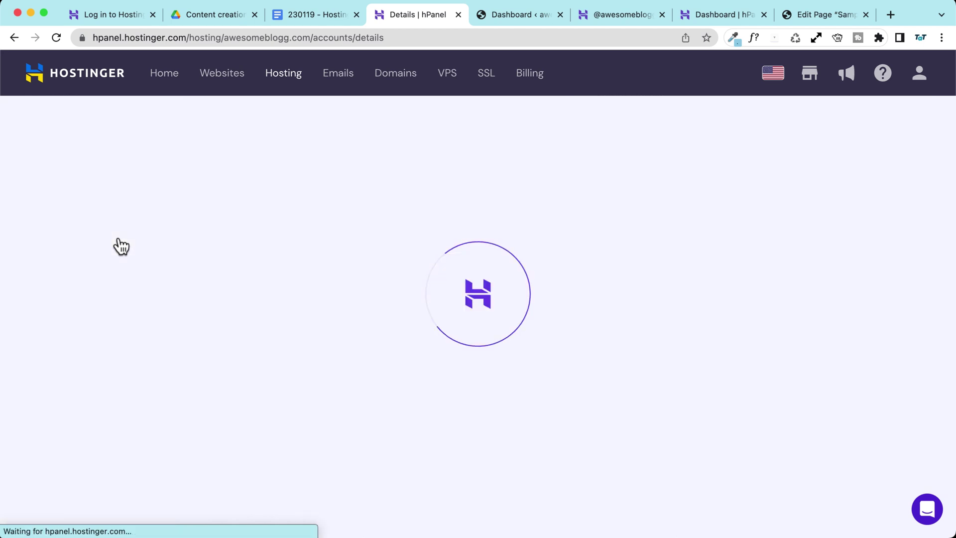
scroll(81, 330, "down", 5)
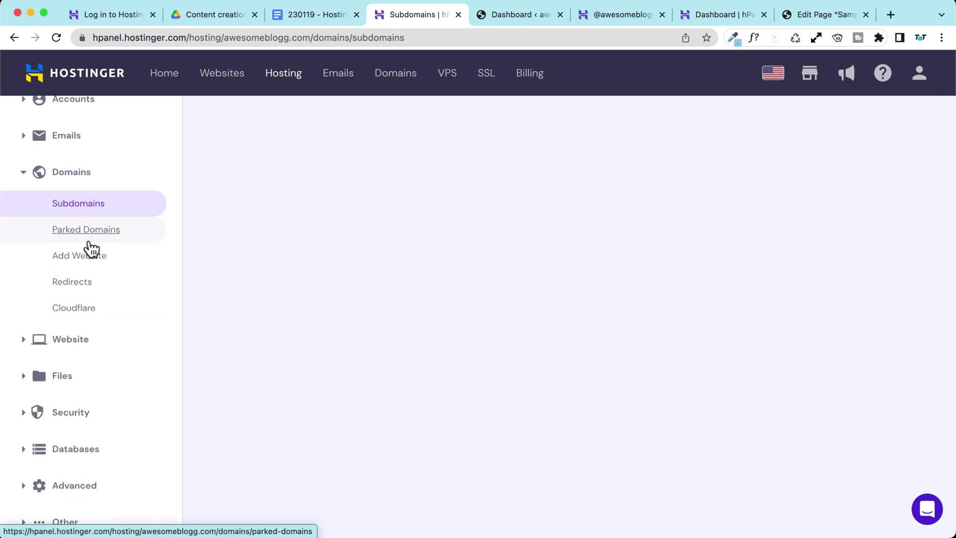
left_click(110, 342)
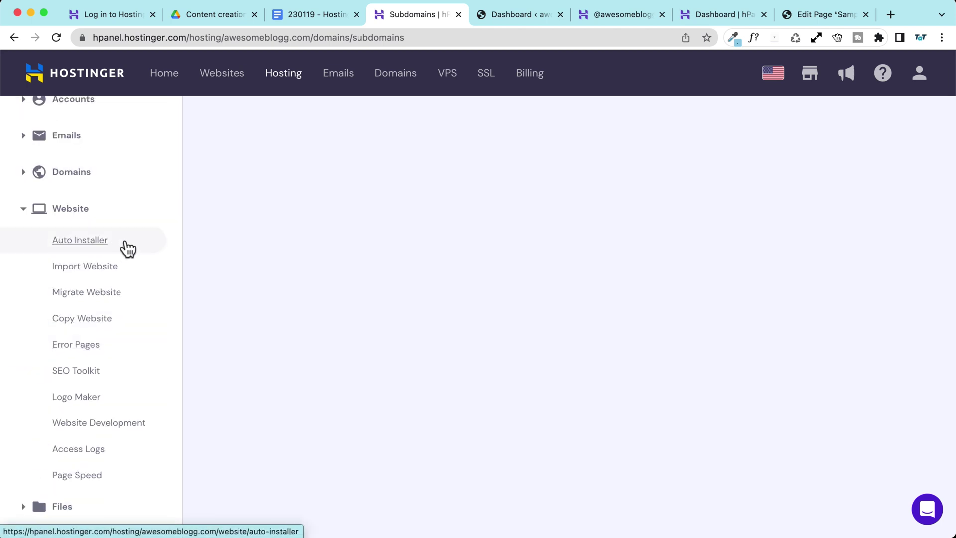
scroll(124, 238, "down", 1)
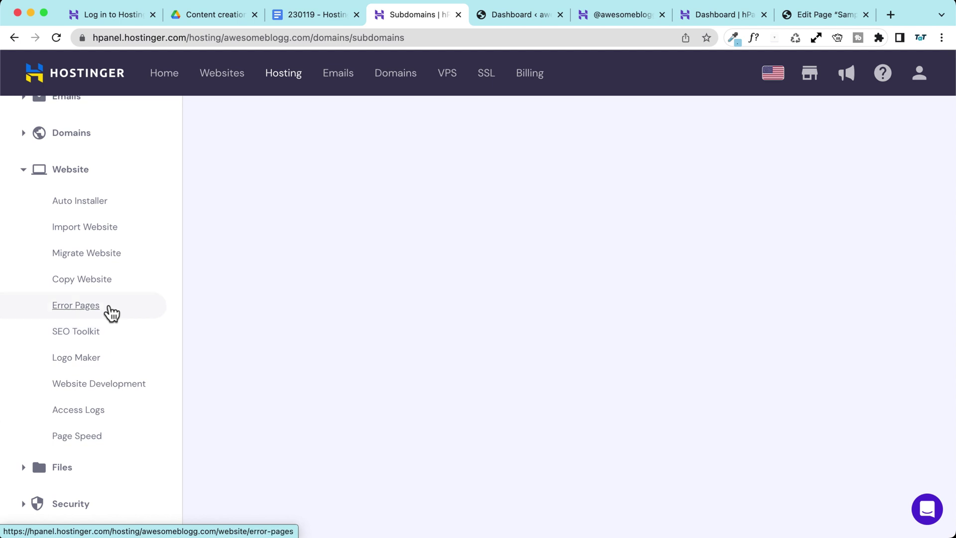
Step: Launch Fiverr Logo Maker in a new tab, then back in hPanel expand the Files tools
left_click(112, 361)
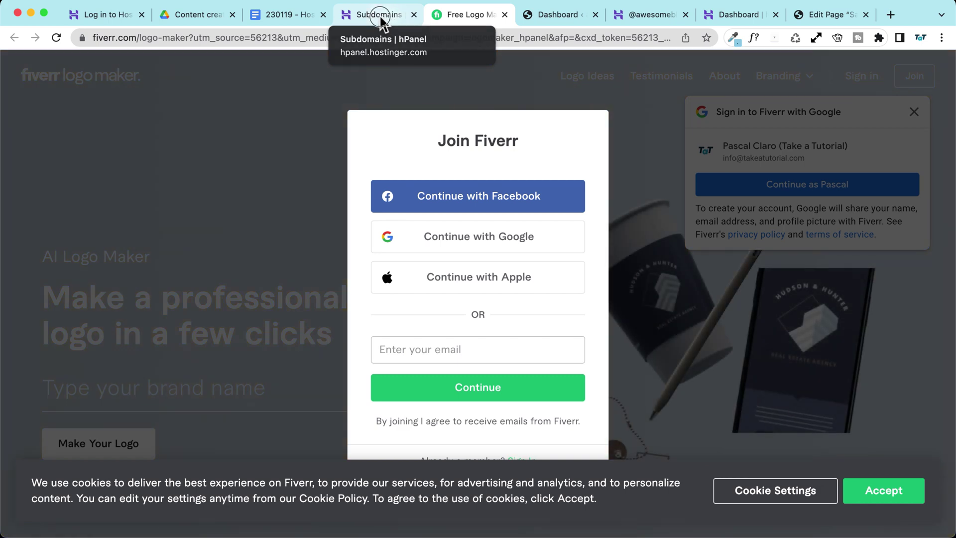
left_click(379, 20)
scroll(89, 323, "down", 1)
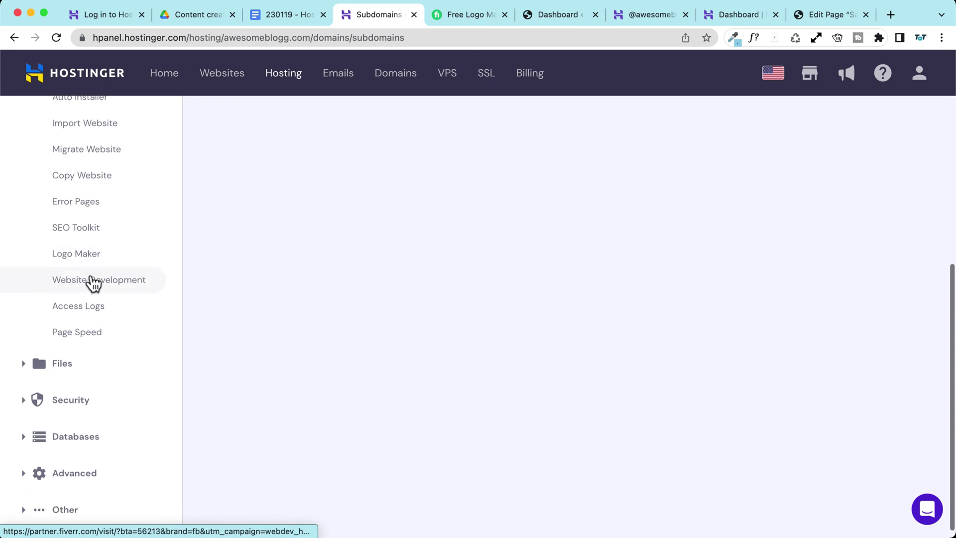
scroll(99, 308, "down", 1)
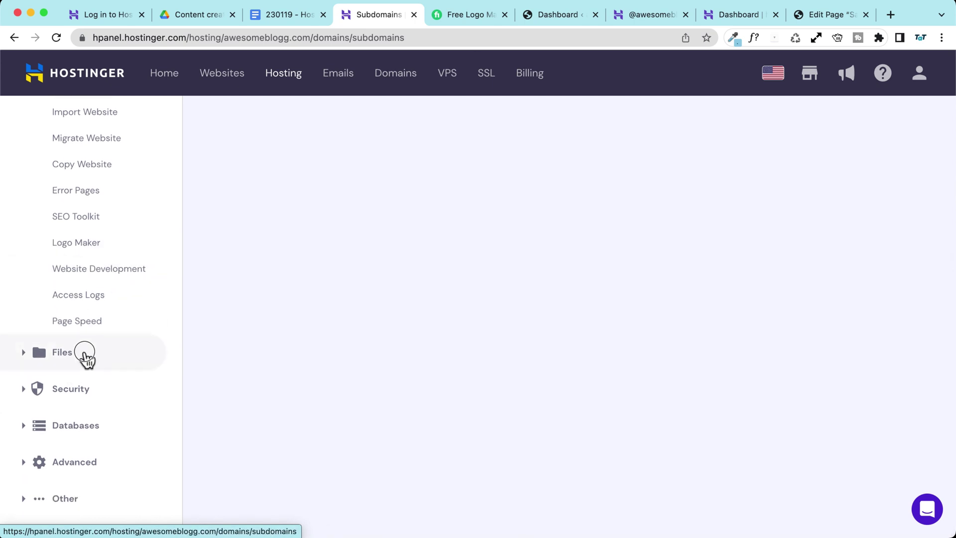
left_click(86, 357)
Step: Open File Manager for awesomeblogg.com and browse the WordPress files in public_html
left_click(127, 312)
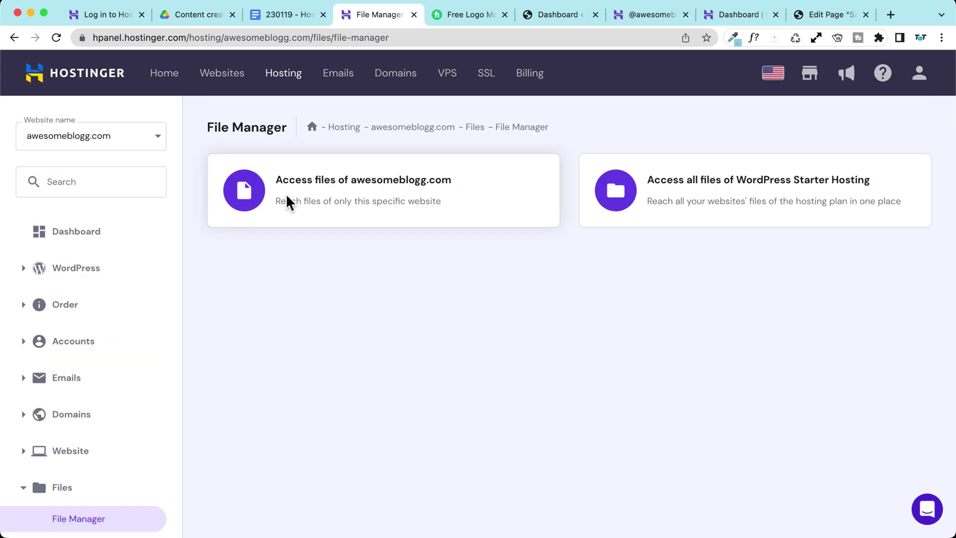
left_click(458, 201)
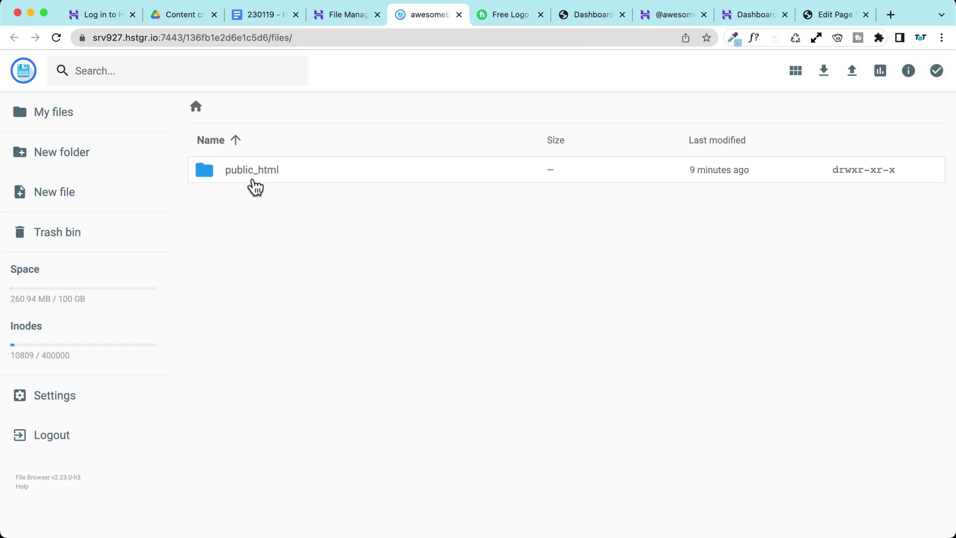
left_click(248, 180)
double_click(248, 180)
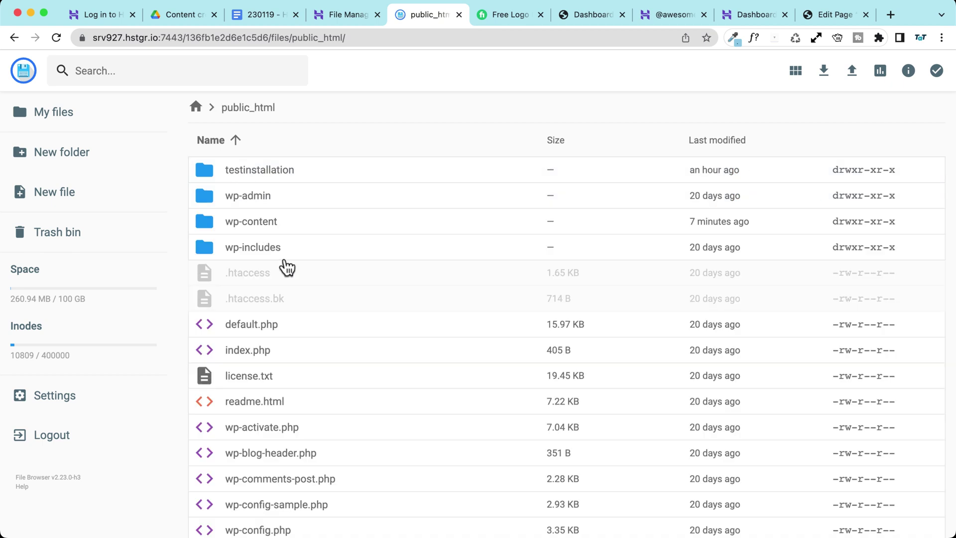
scroll(283, 264, "down", 3)
scroll(279, 281, "down", 2)
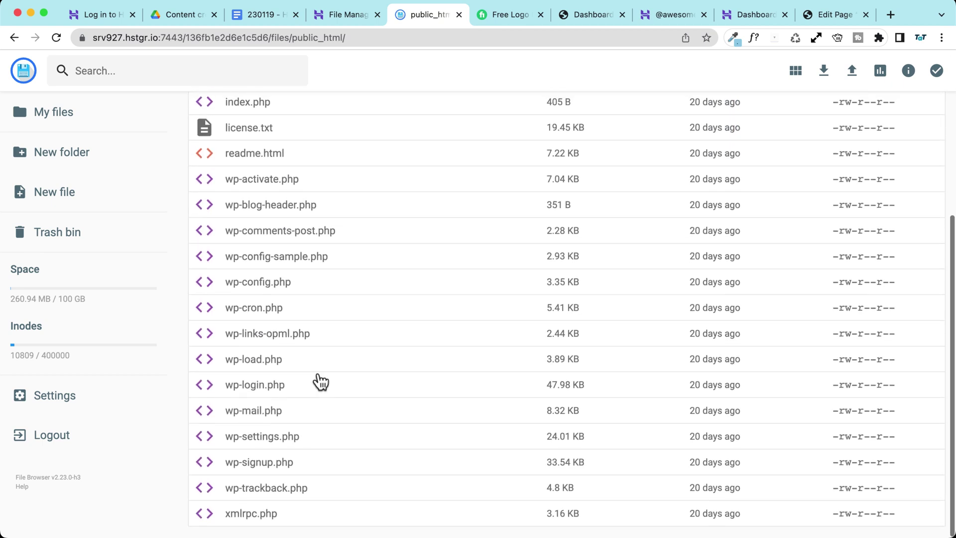
scroll(303, 208, "up", 5)
scroll(302, 208, "down", 1)
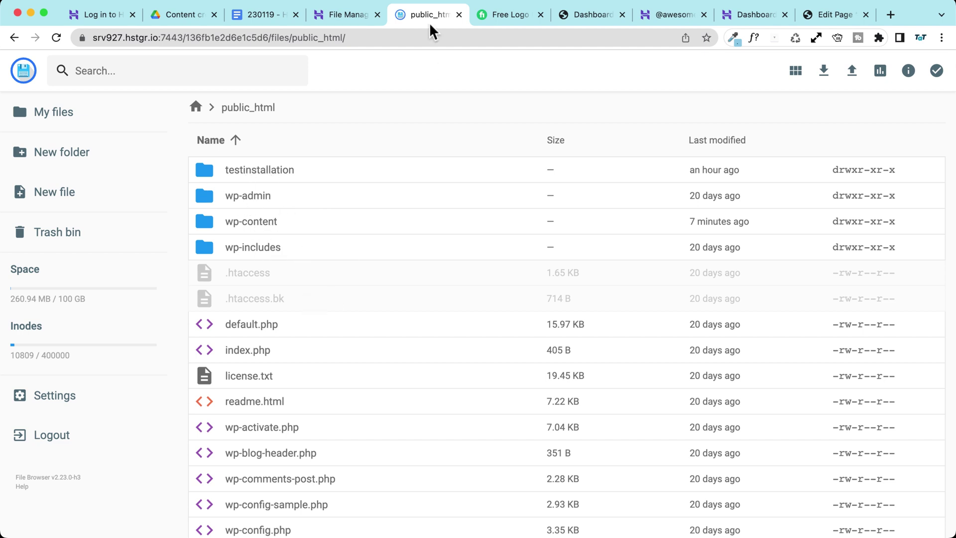
Step: Open Security > Malware Scanner, which reports no malware in the last 30 days, then expand Advanced
left_click(329, 19)
scroll(150, 293, "down", 3)
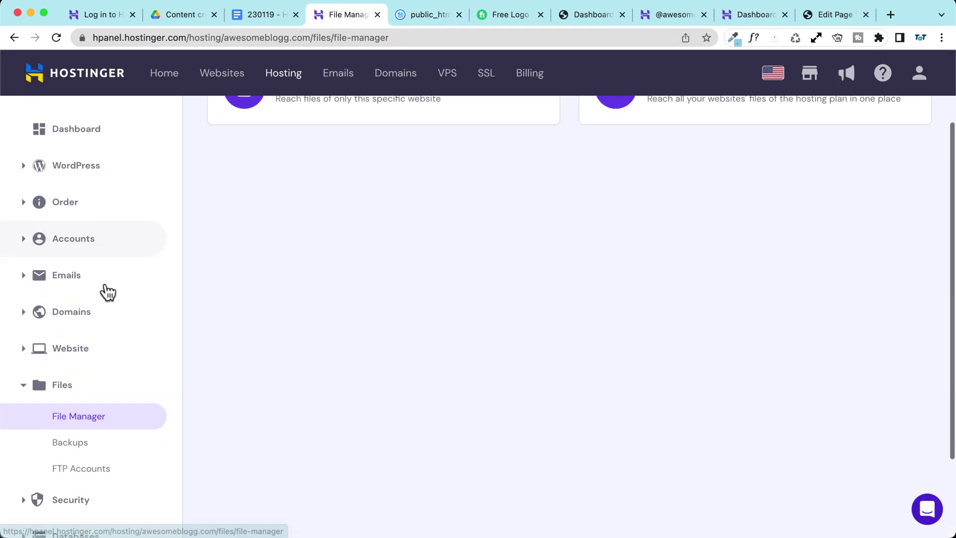
scroll(84, 368, "down", 3)
left_click(65, 393)
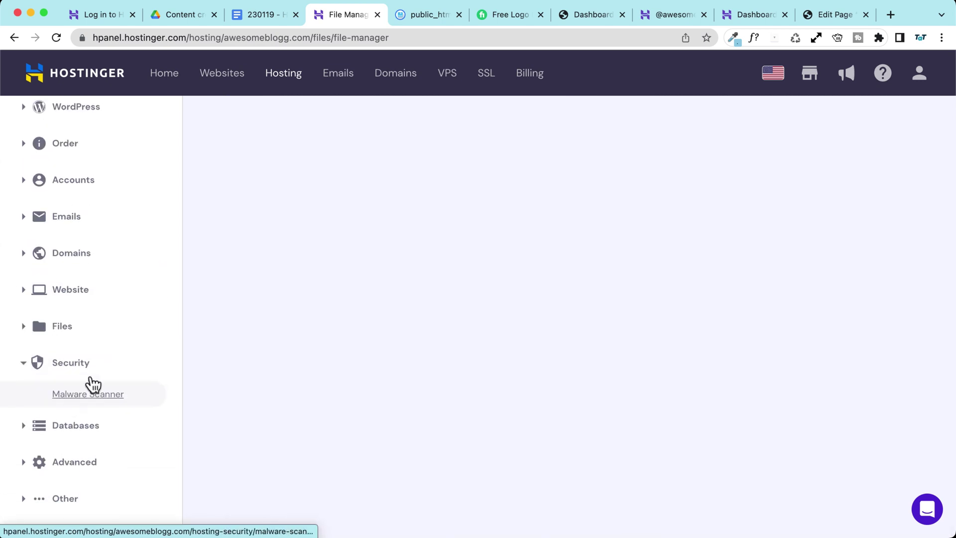
left_click(90, 392)
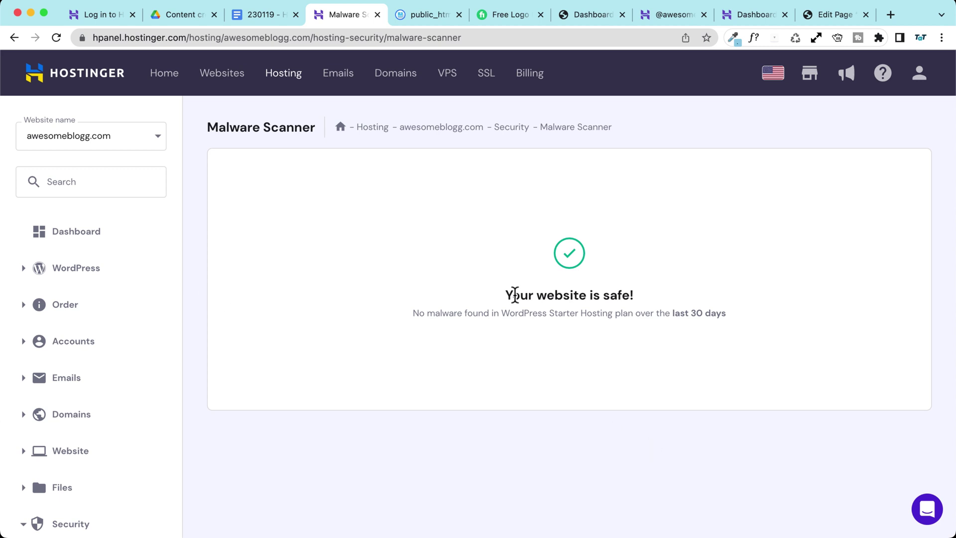
scroll(244, 201, "down", 3)
scroll(244, 204, "up", 2)
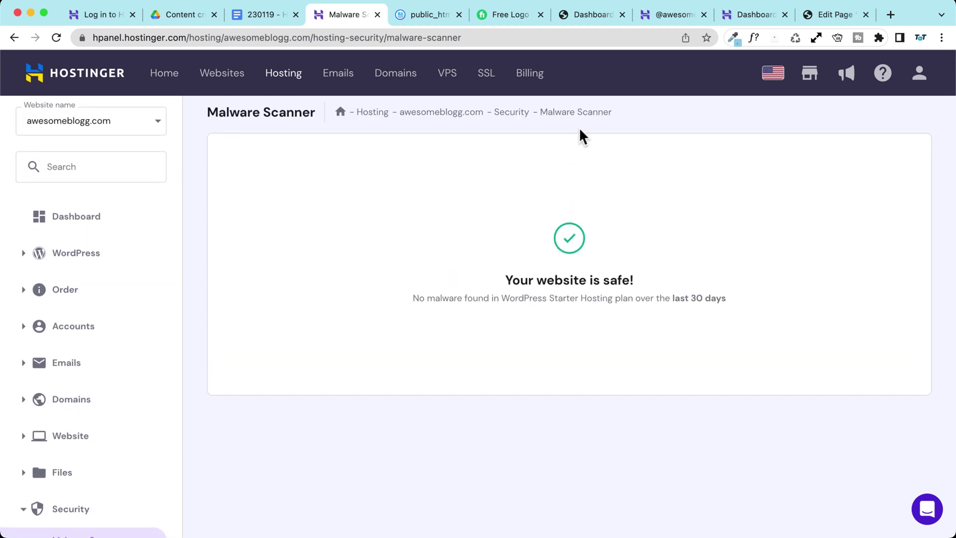
scroll(411, 320, "down", 3)
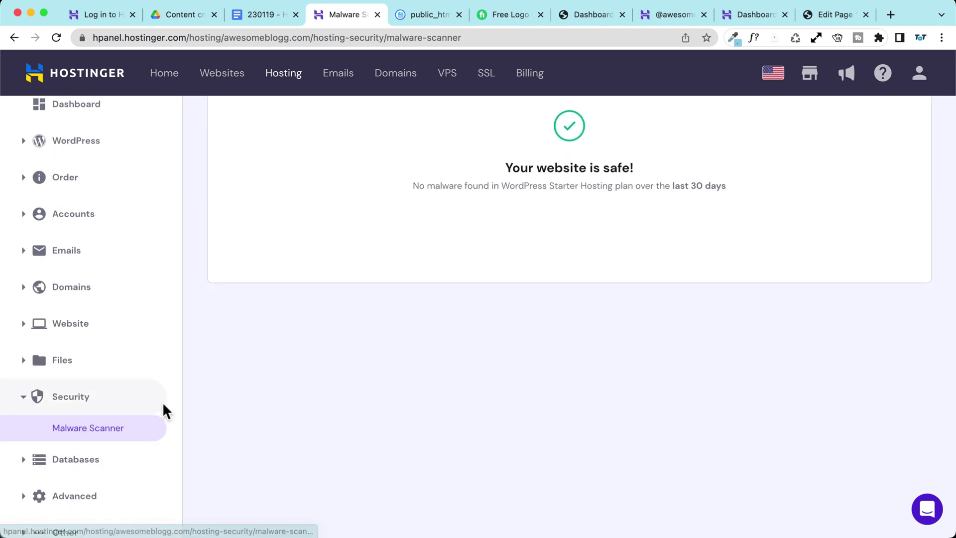
scroll(120, 438, "down", 1)
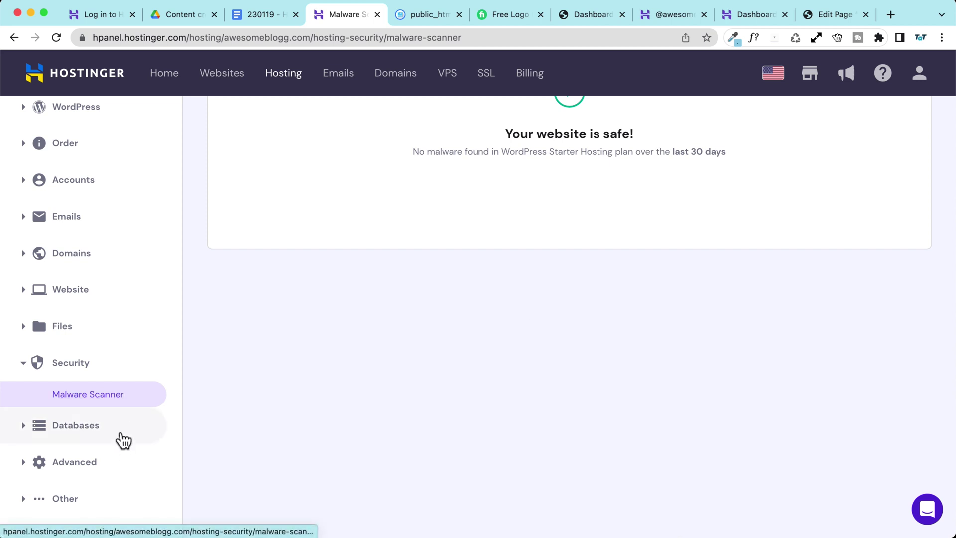
left_click(103, 466)
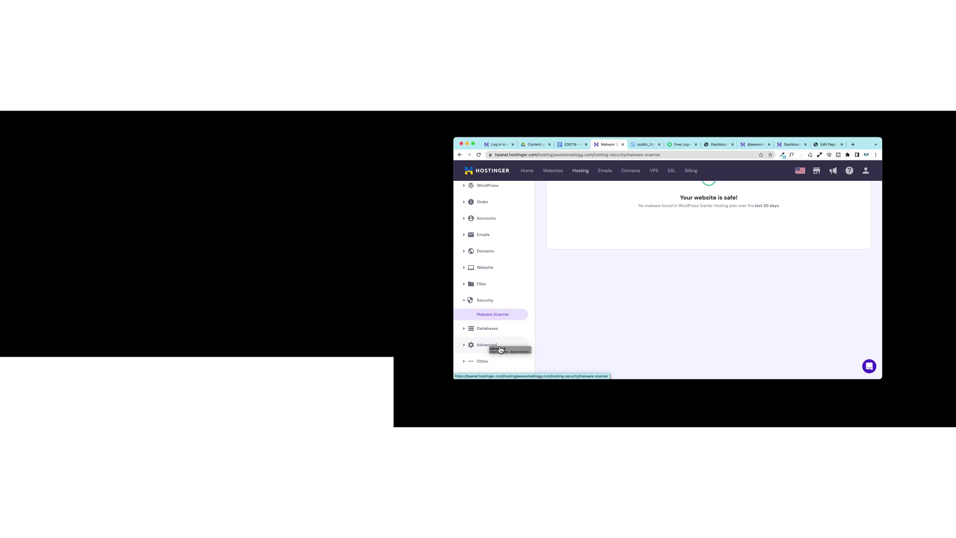
scroll(120, 463, "down", 4)
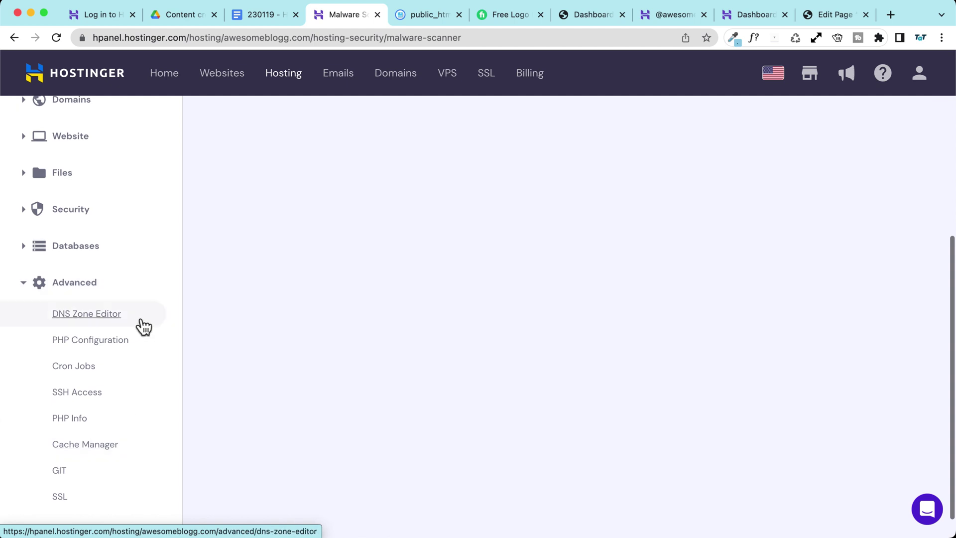
Step: Open the DNS Zone Editor and review records like CNAME www and A ftp 191.96.63.58
left_click(153, 325)
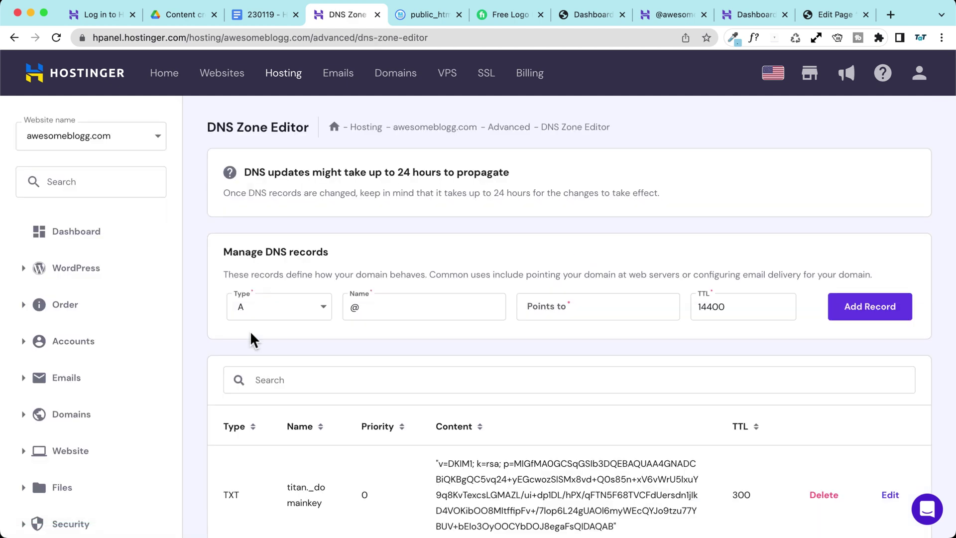
scroll(205, 287, "down", 1)
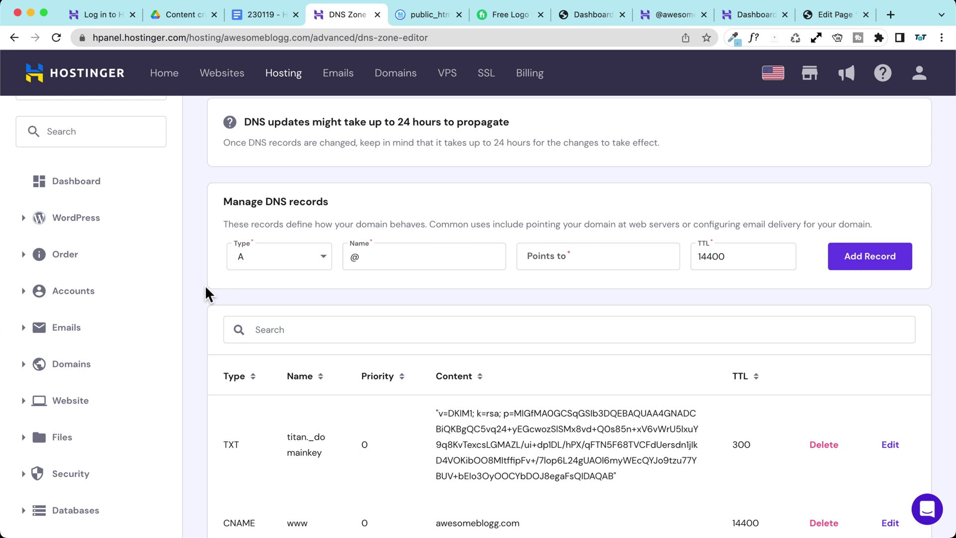
scroll(199, 285, "down", 2)
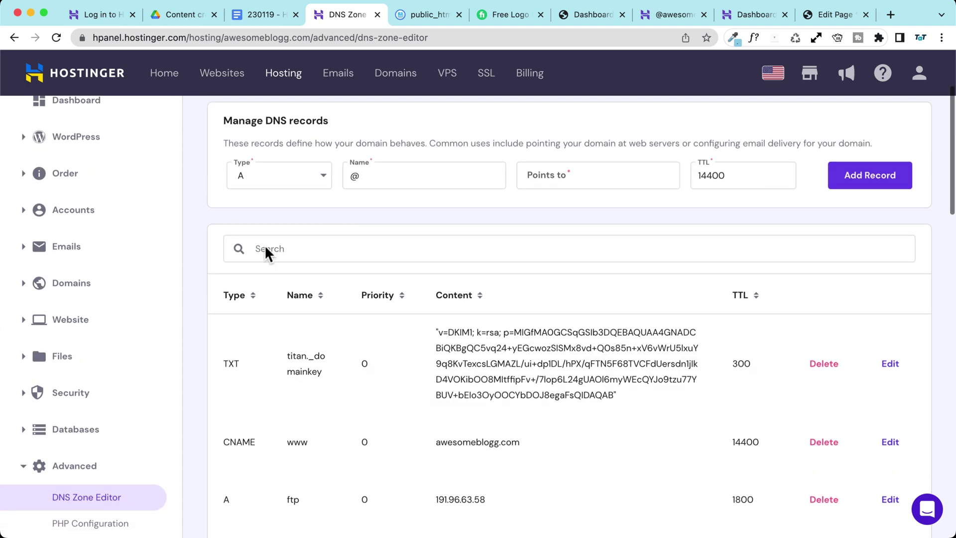
scroll(219, 251, "down", 6)
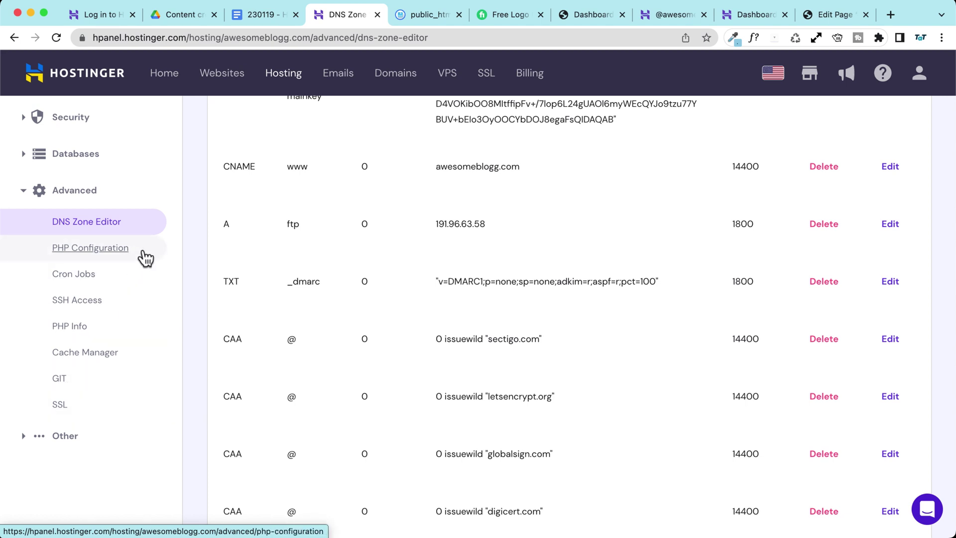
scroll(144, 259, "up", 6)
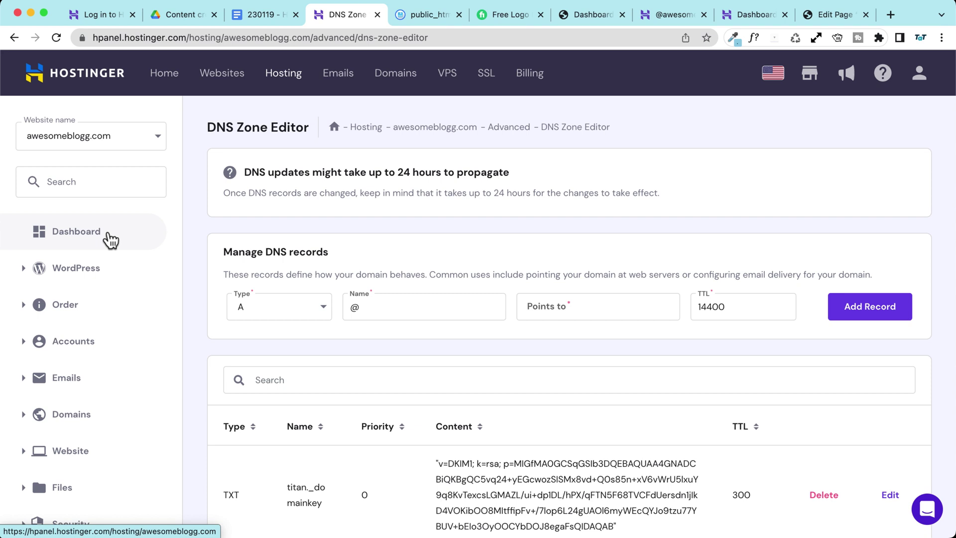
Step: Return to the dashboard, then list the account's websites, showing awesomeblogg.com on WordPress Starter Hosting
left_click(95, 240)
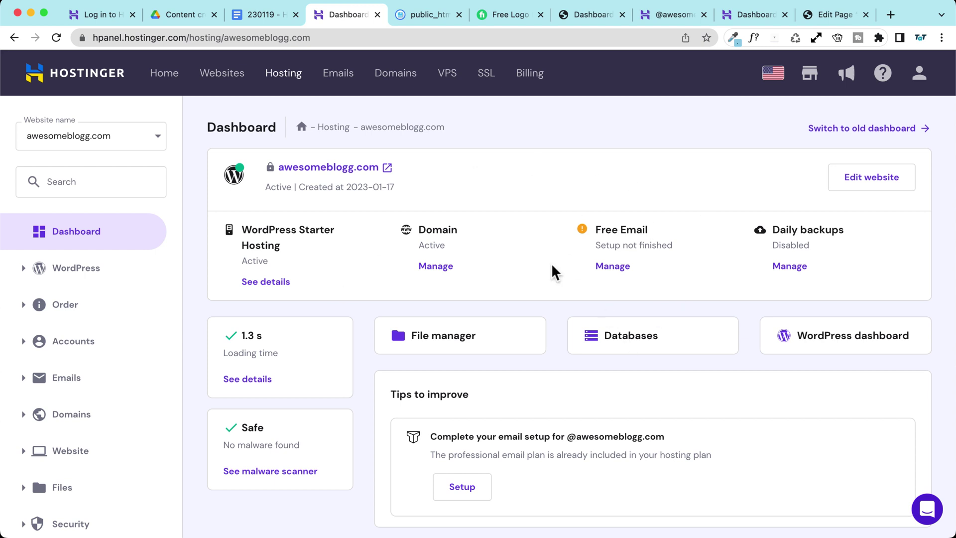
left_click(609, 143)
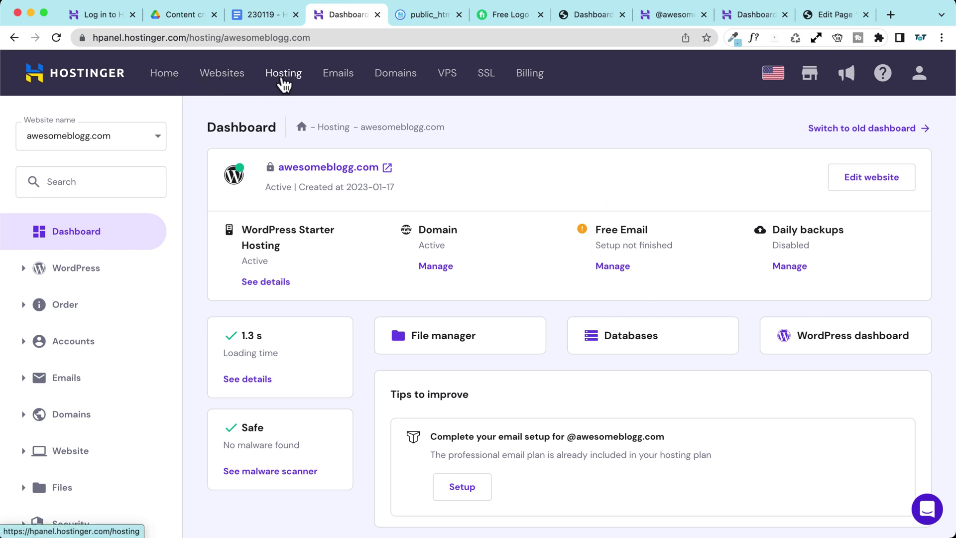
left_click(218, 80)
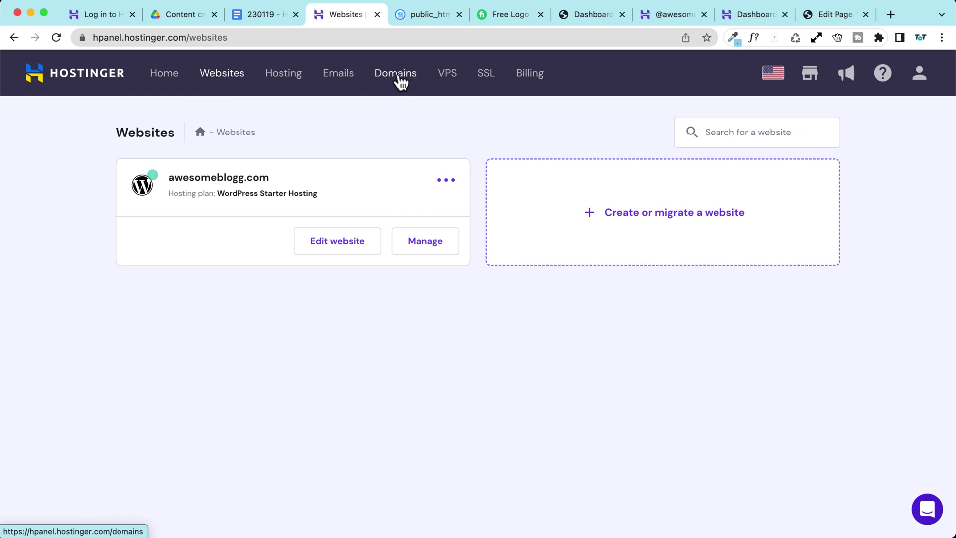
Step: Open awesomeblogg.com's Domain Overview and review status, expiry 2024-01-17, auto-renewal, transfer lock and WHOIS cards
left_click(399, 79)
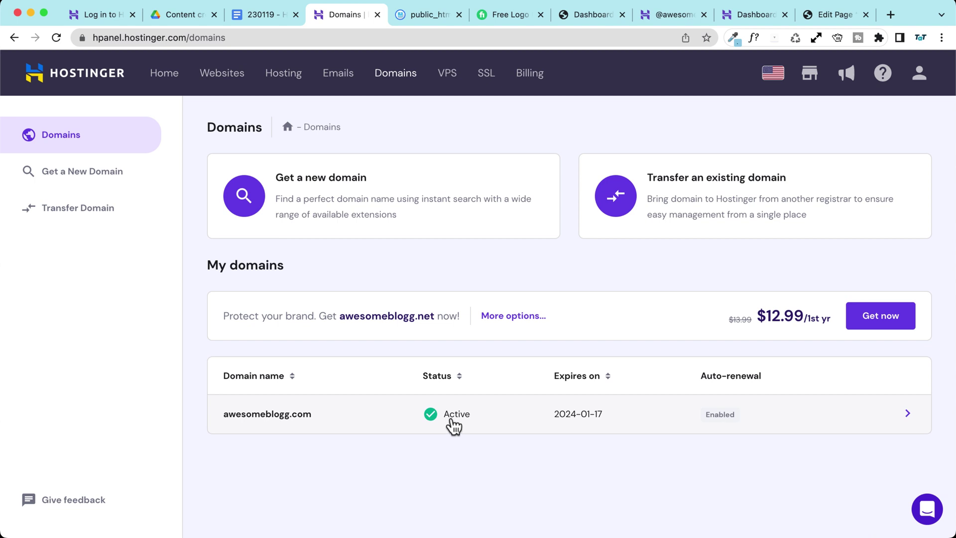
left_click(907, 415)
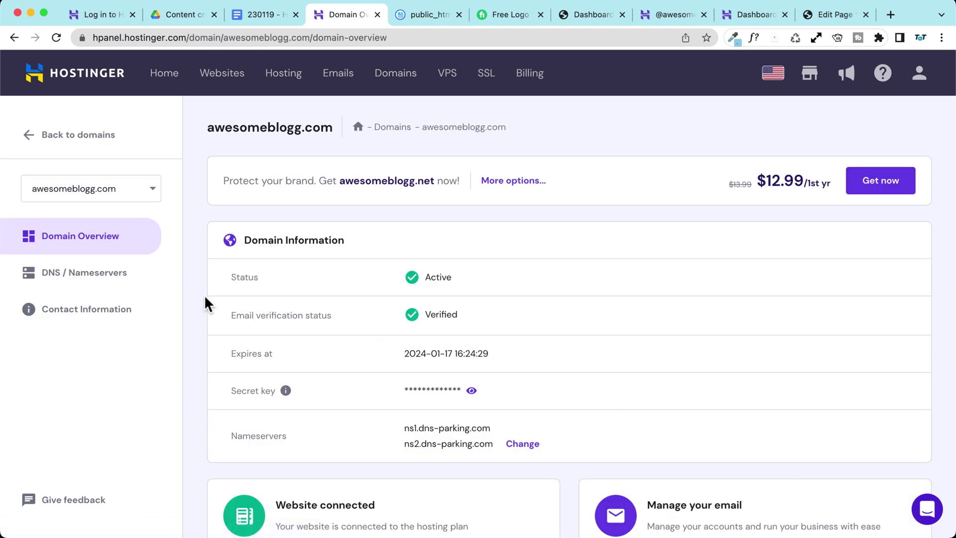
left_click_drag(232, 317, 352, 316)
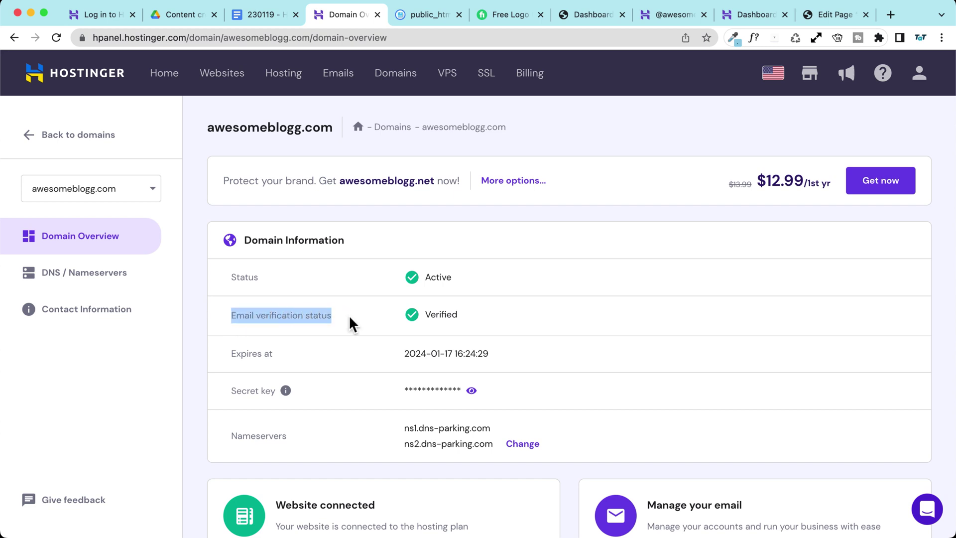
left_click(251, 300)
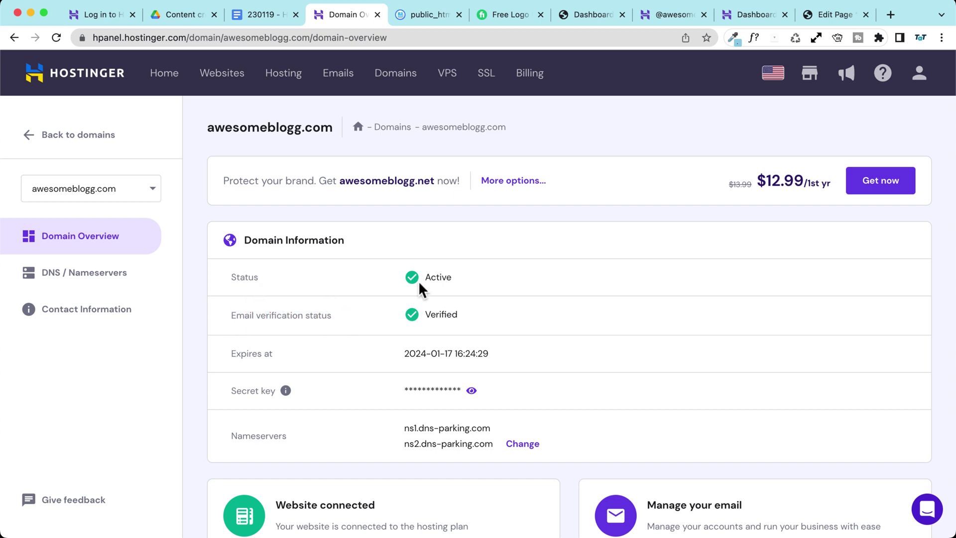
scroll(288, 279, "down", 3)
scroll(301, 306, "down", 3)
scroll(300, 304, "down", 1)
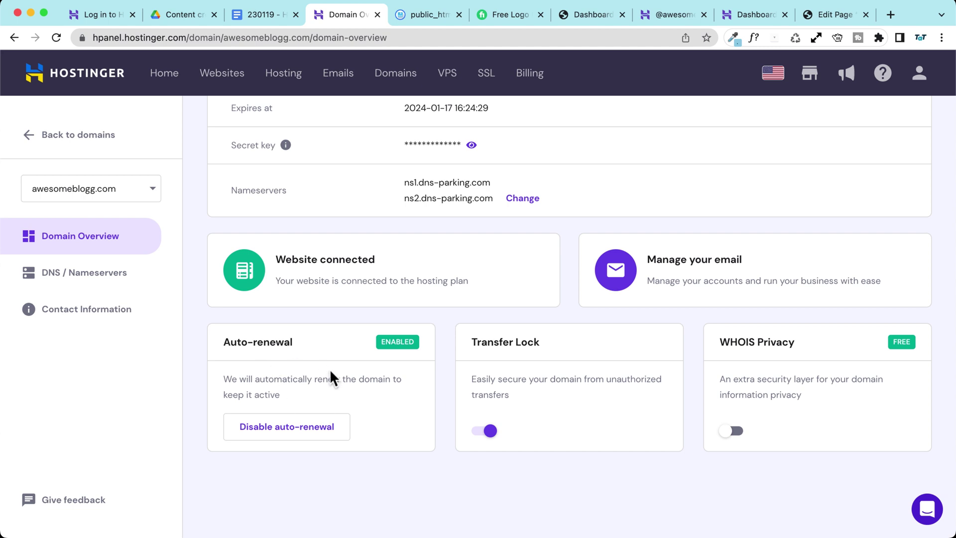
scroll(256, 313, "up", 5)
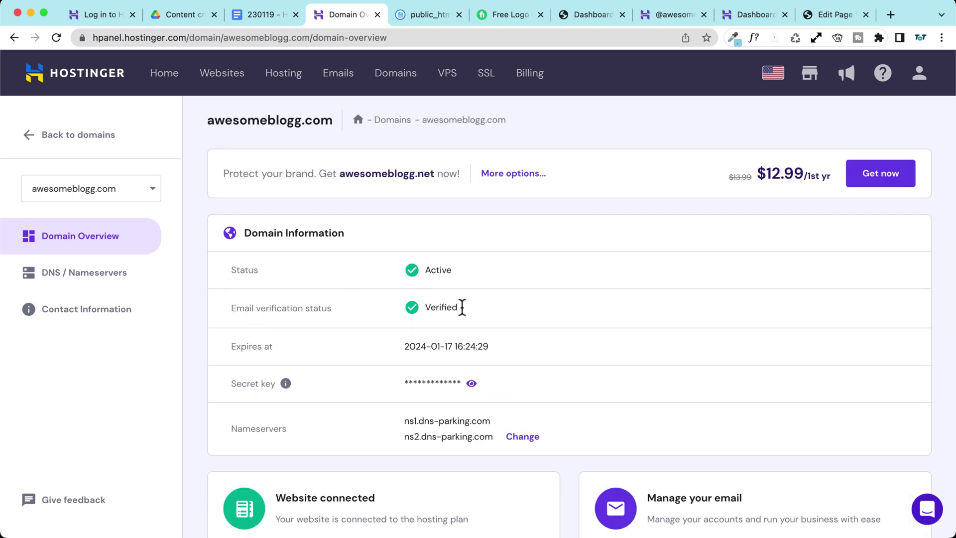
scroll(334, 317, "down", 4)
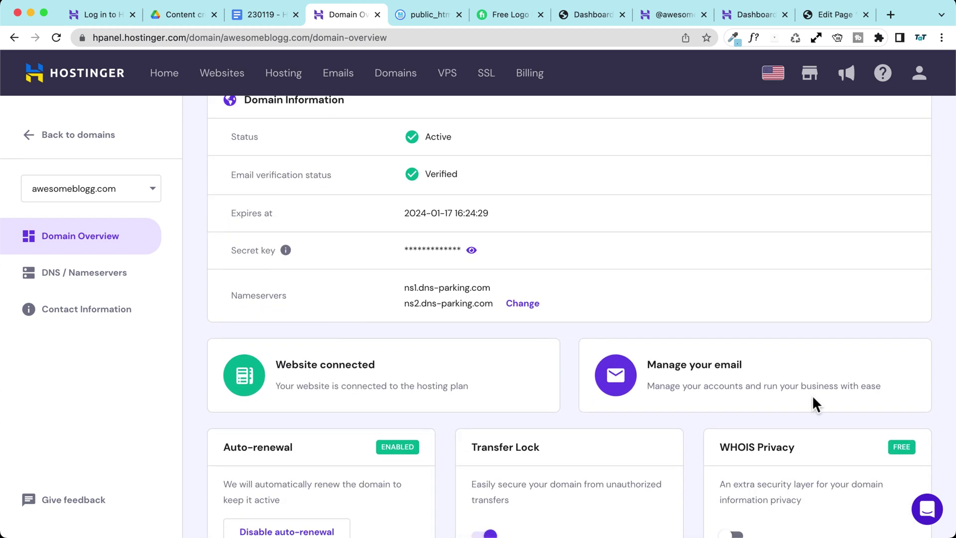
scroll(849, 390, "down", 3)
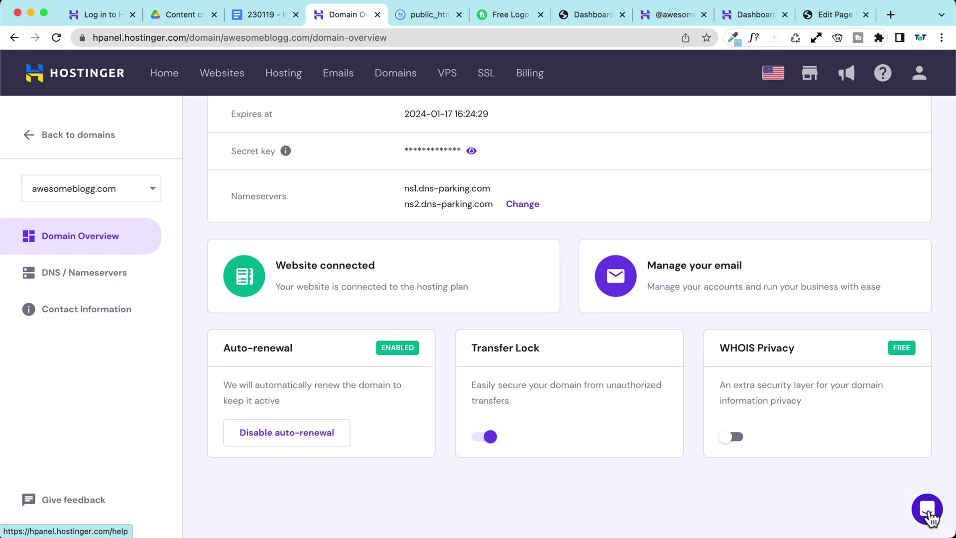
Step: Look up help on changing domain contact details under the Domain topic, then go back
left_click(928, 516)
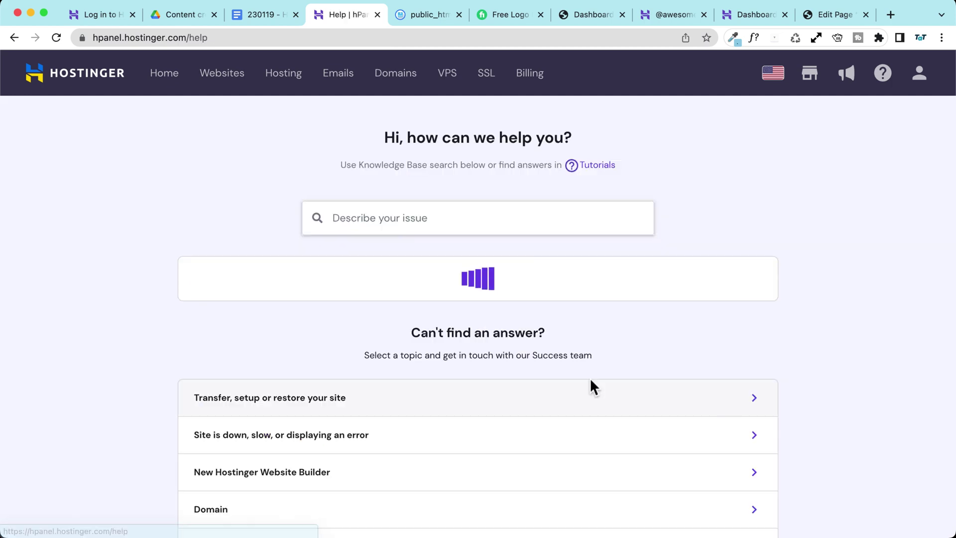
scroll(217, 357, "down", 4)
left_click(227, 344)
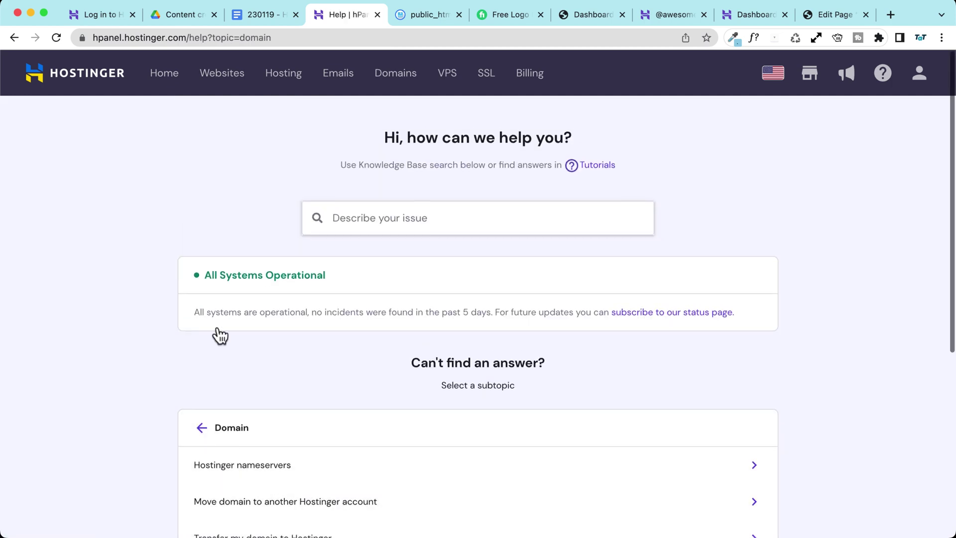
scroll(213, 301, "down", 4)
scroll(488, 392, "down", 2)
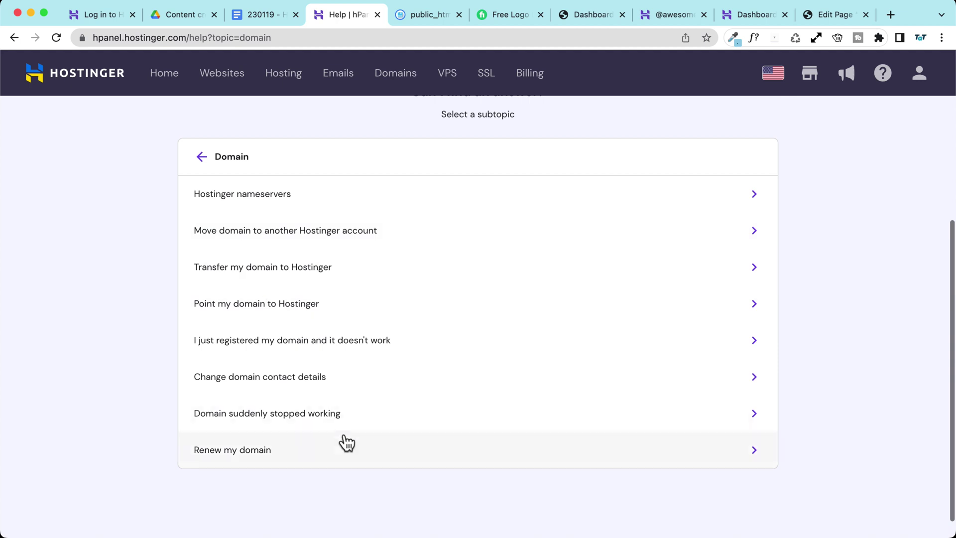
left_click(275, 379)
scroll(498, 398, "down", 3)
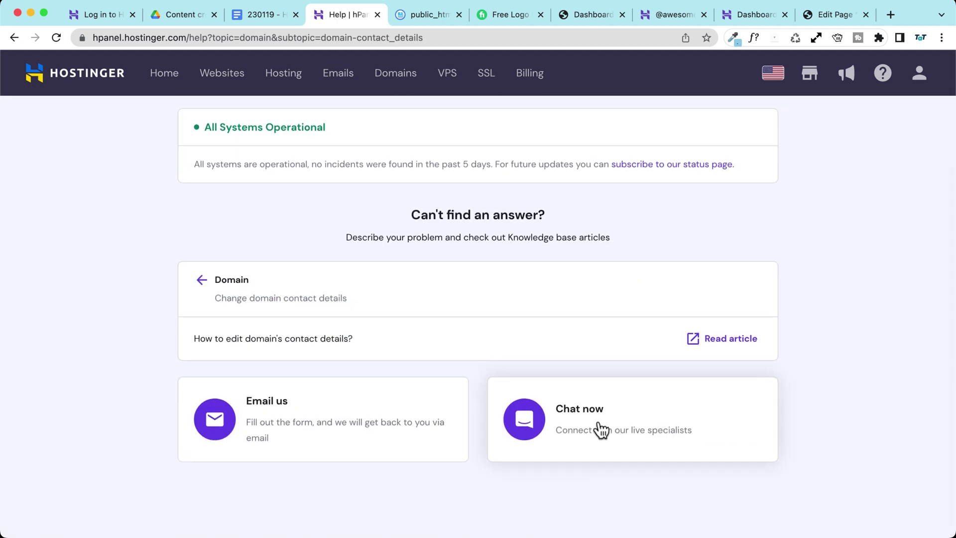
left_click(14, 38)
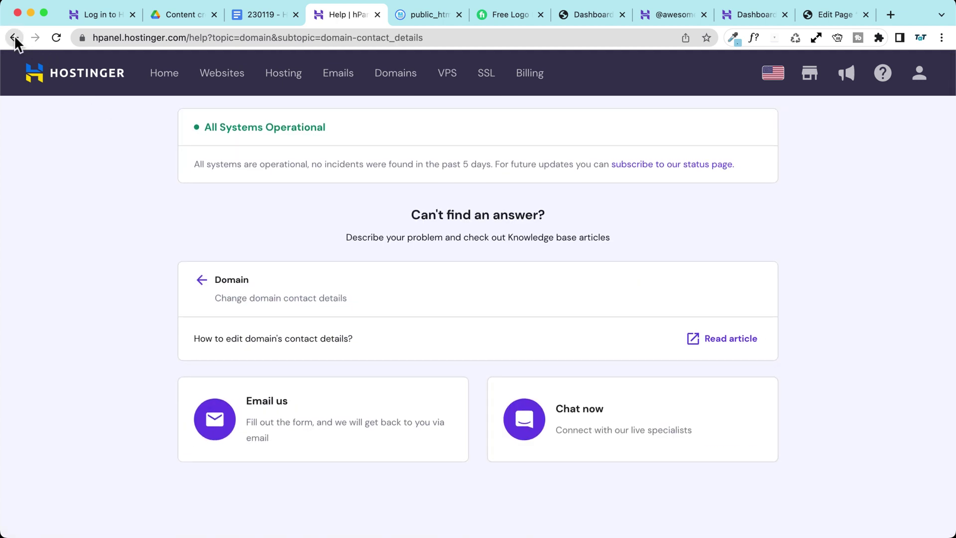
scroll(381, 288, "down", 4)
Step: Enable WHOIS Privacy for awesomeblogg.com and return to the Websites list
scroll(381, 288, "down", 1)
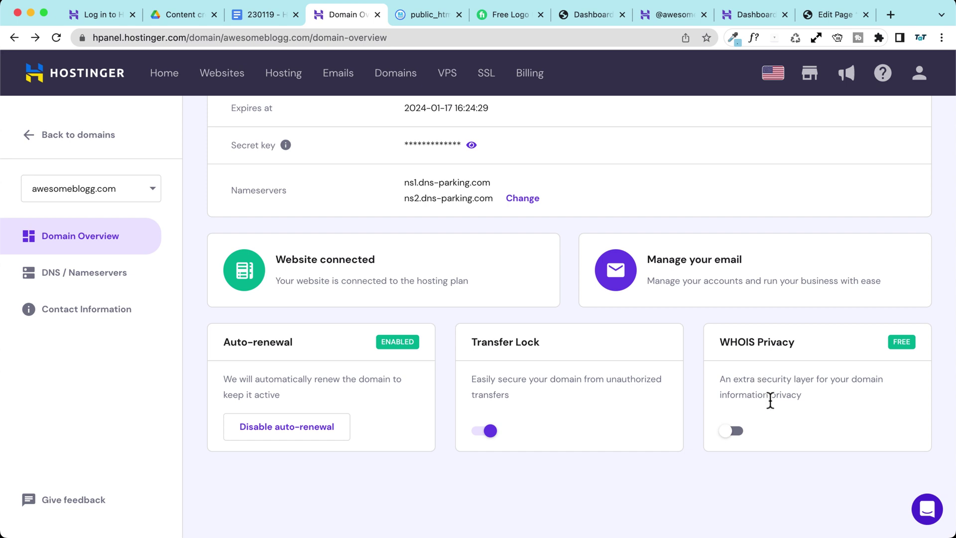
left_click(739, 431)
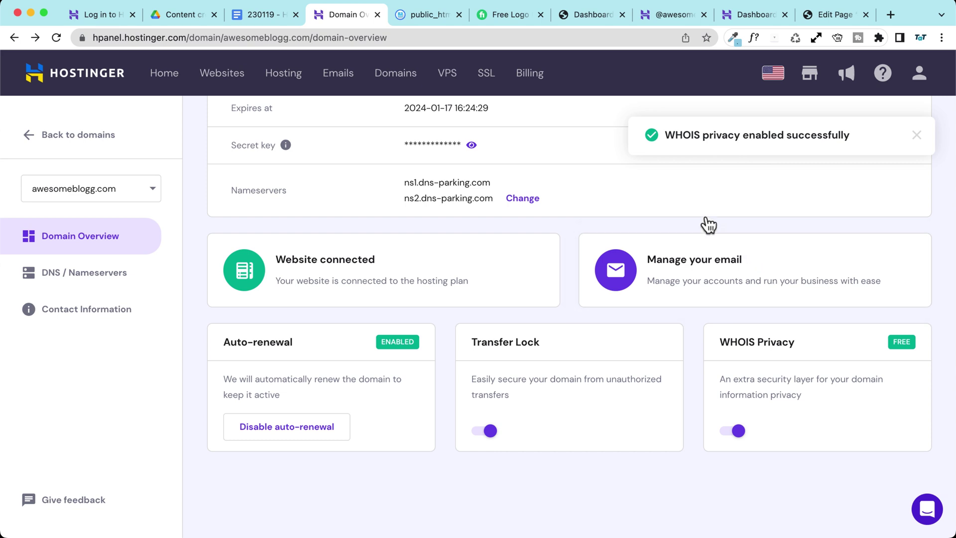
scroll(693, 214, "up", 2)
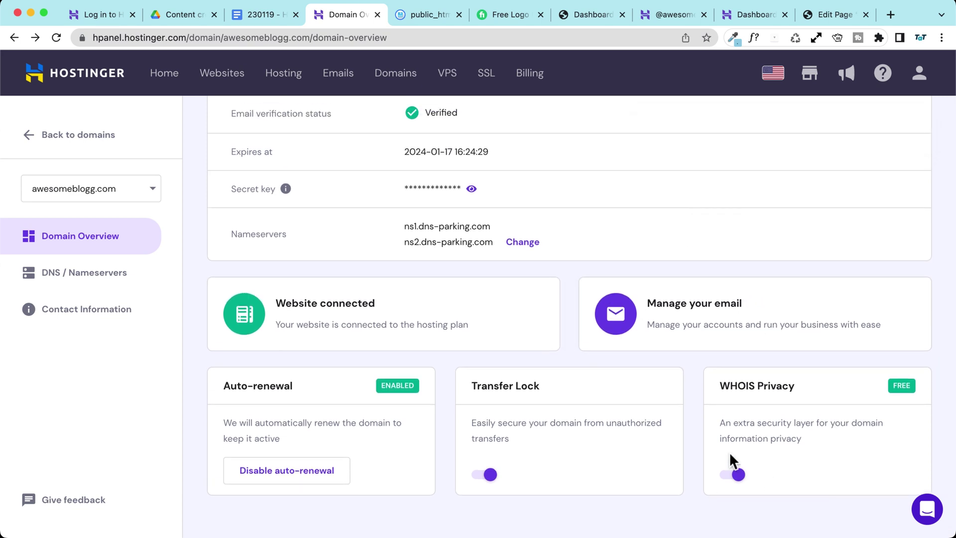
scroll(569, 316, "up", 5)
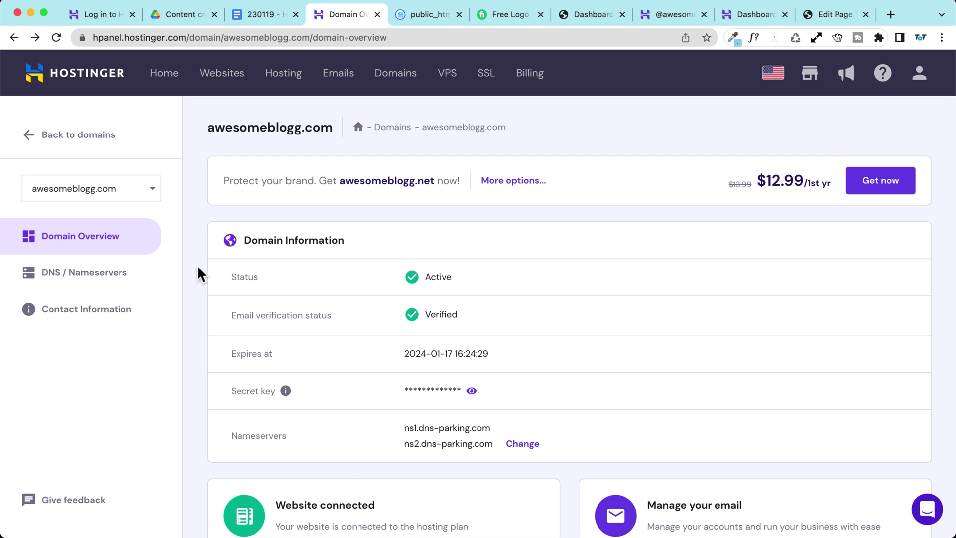
scroll(198, 269, "down", 3)
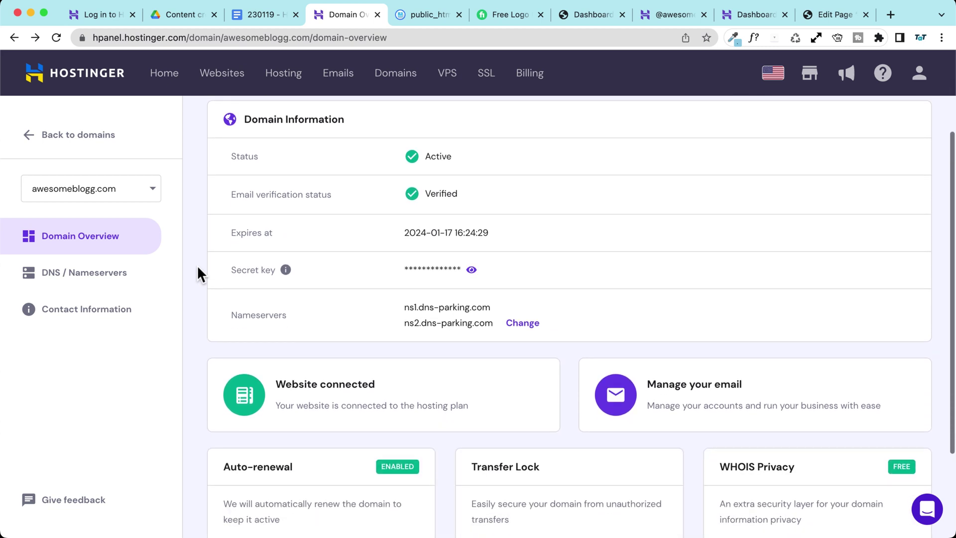
scroll(198, 269, "up", 1)
scroll(197, 269, "down", 1)
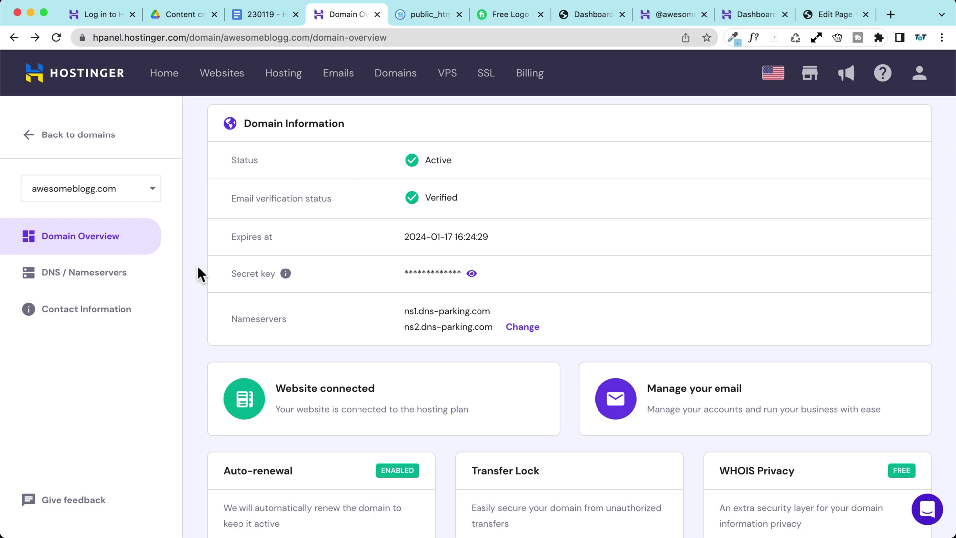
scroll(198, 258, "up", 3)
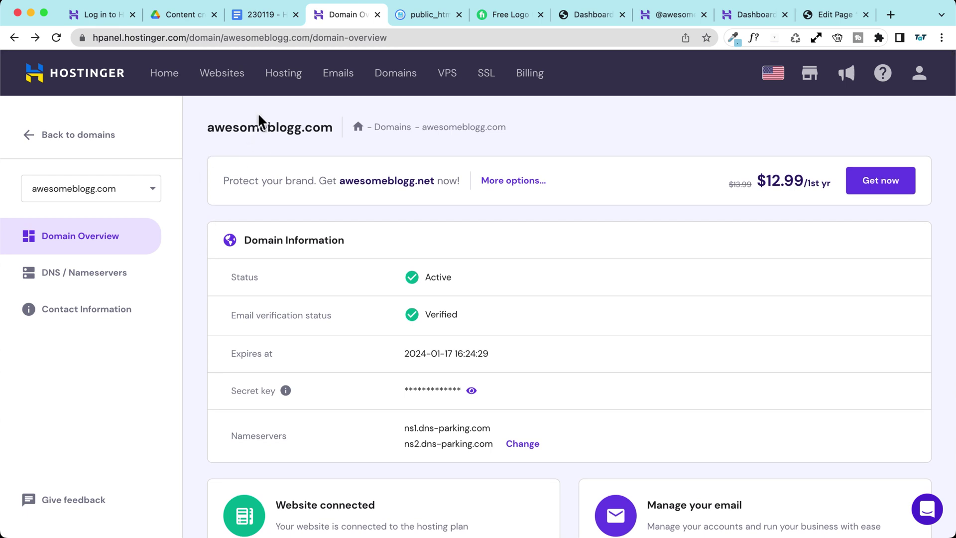
left_click(224, 79)
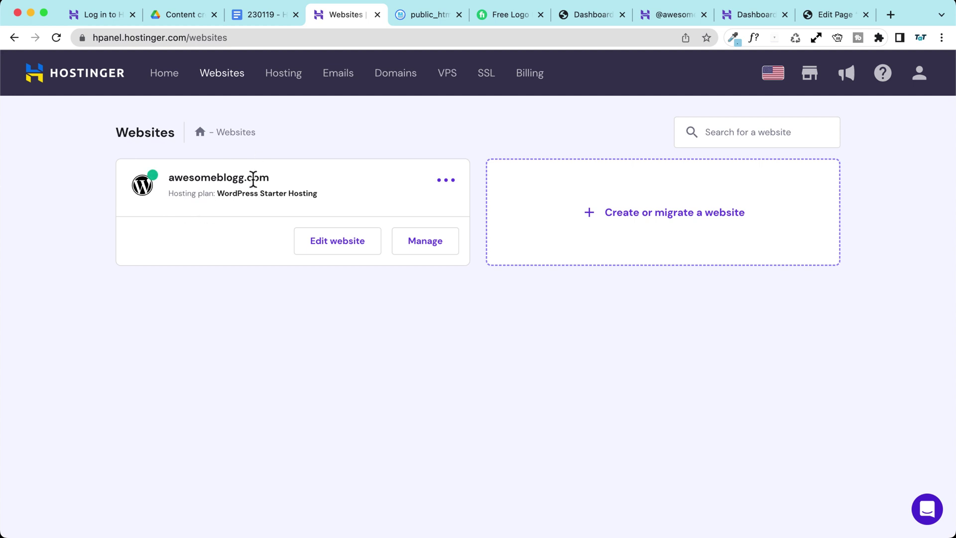
left_click(436, 246)
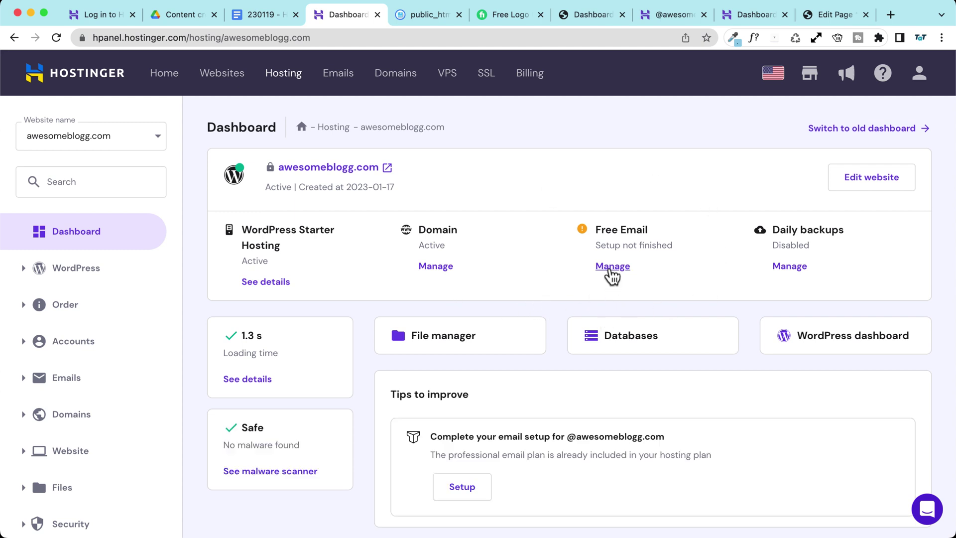
left_click(343, 85)
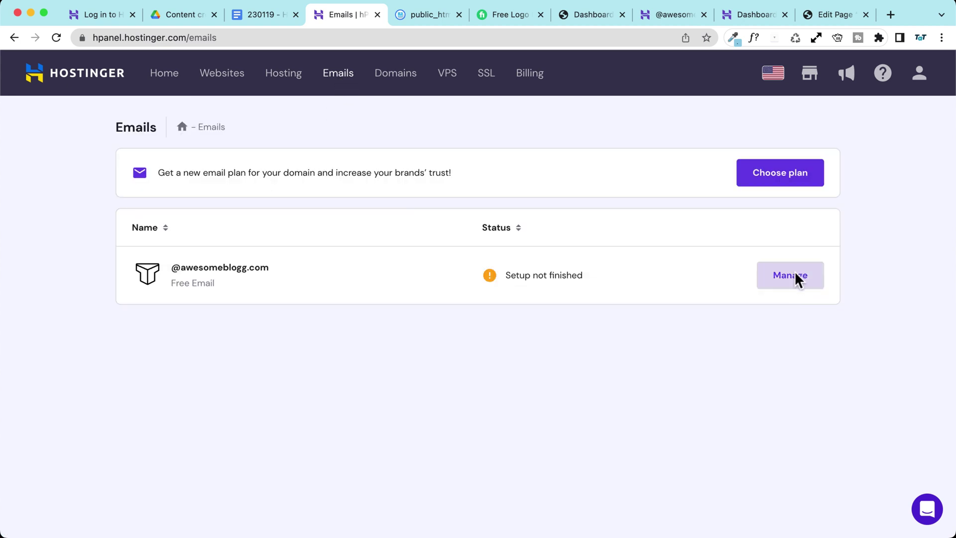
left_click(230, 81)
left_click(435, 245)
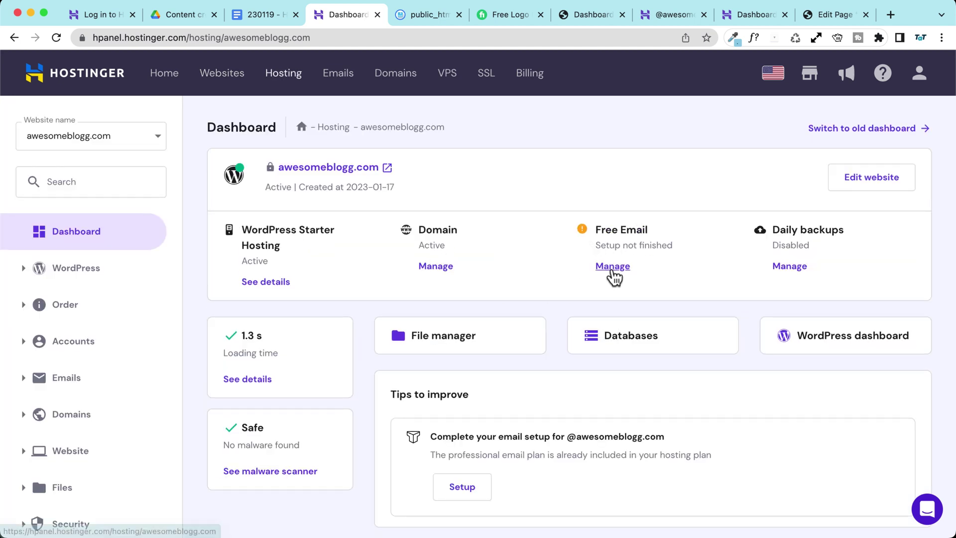
left_click(340, 80)
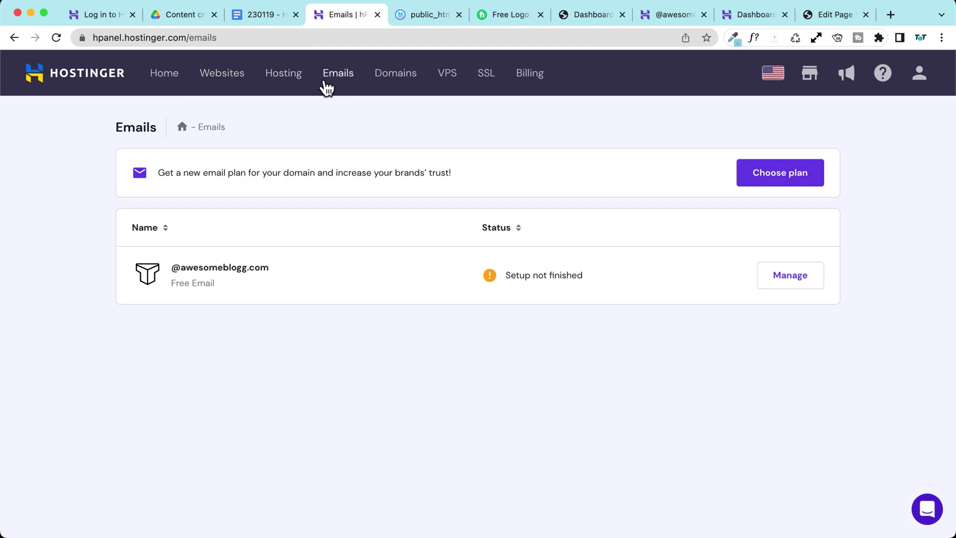
left_click(800, 282)
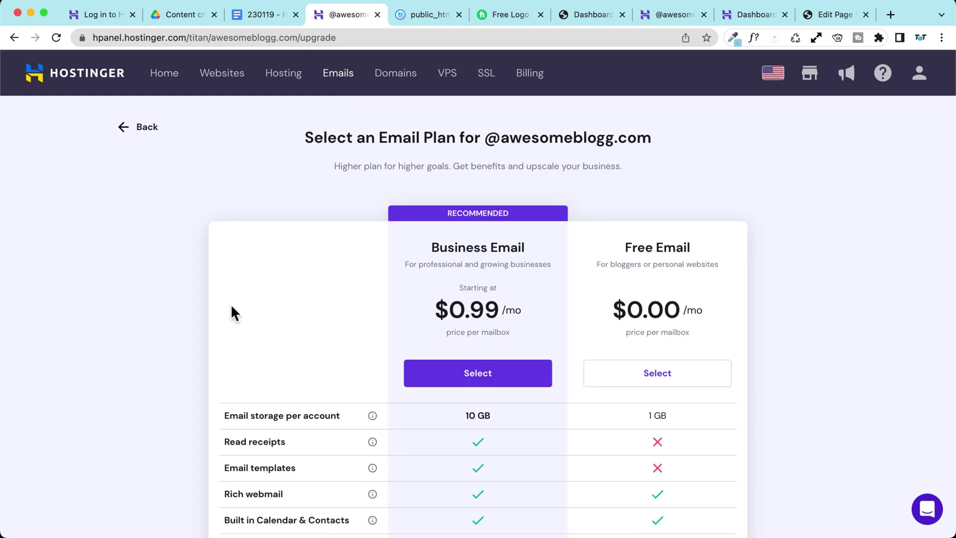
Step: Compare Business and Free Email features (1 GB vs 10 GB storage, Send as Alias), then select Free Email
scroll(153, 278, "down", 3)
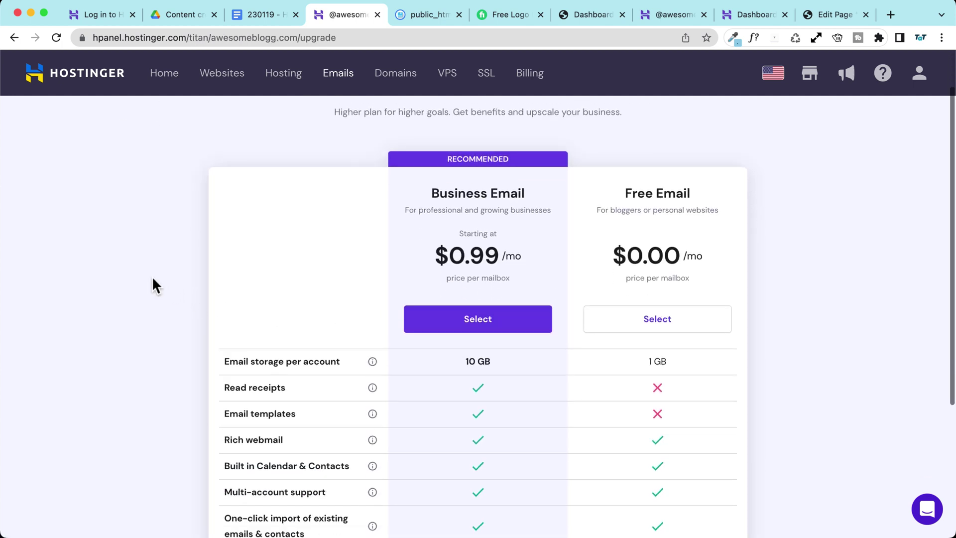
scroll(153, 279, "down", 1)
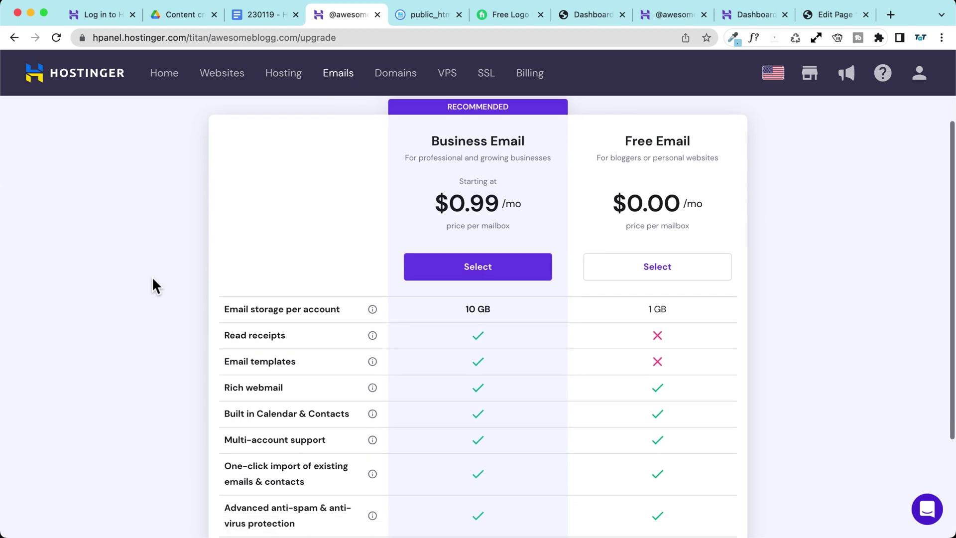
scroll(152, 278, "up", 1)
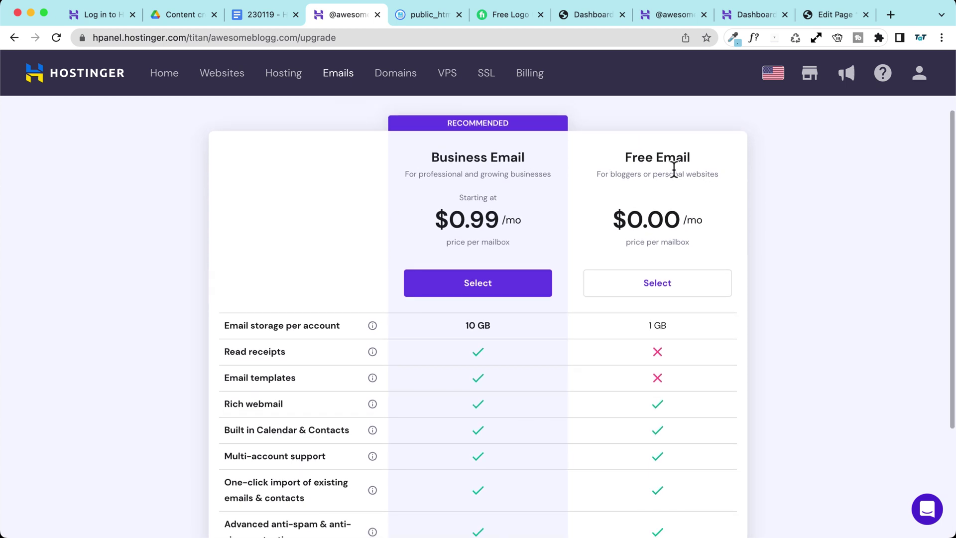
scroll(655, 251, "down", 2)
left_click_drag(648, 257, 678, 256)
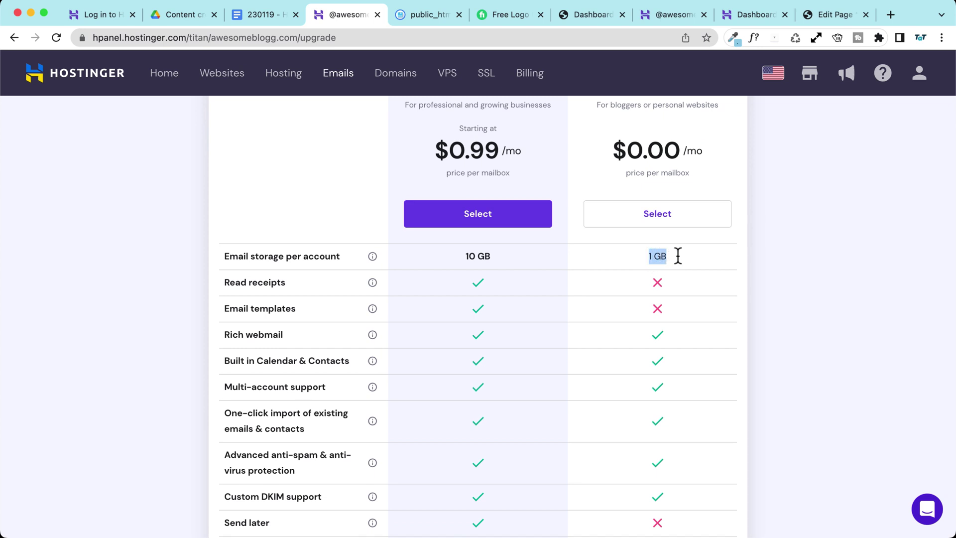
left_click(670, 261)
scroll(670, 261, "down", 3)
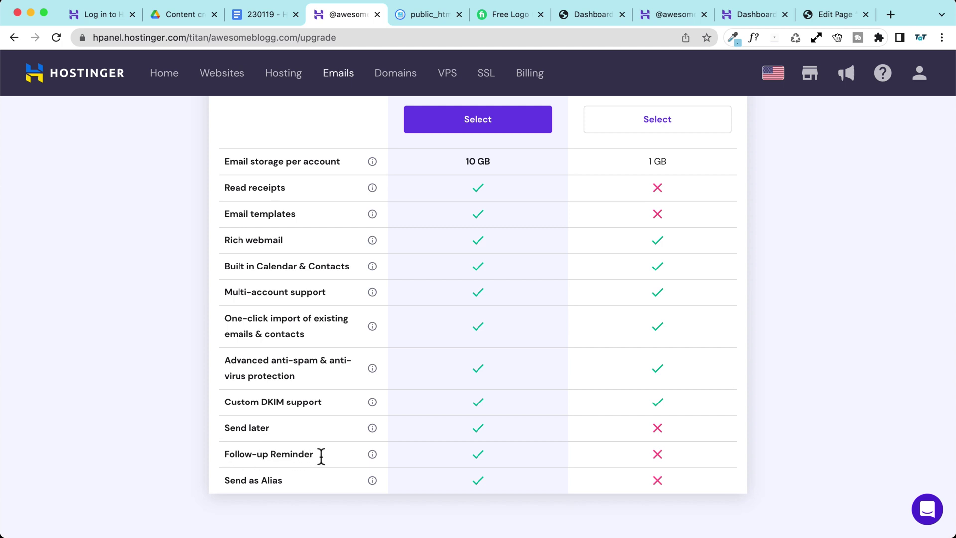
left_click_drag(223, 481, 320, 475)
left_click(317, 477)
scroll(348, 448, "up", 2)
left_click_drag(464, 219, 497, 222)
scroll(497, 224, "up", 2)
left_click(501, 167)
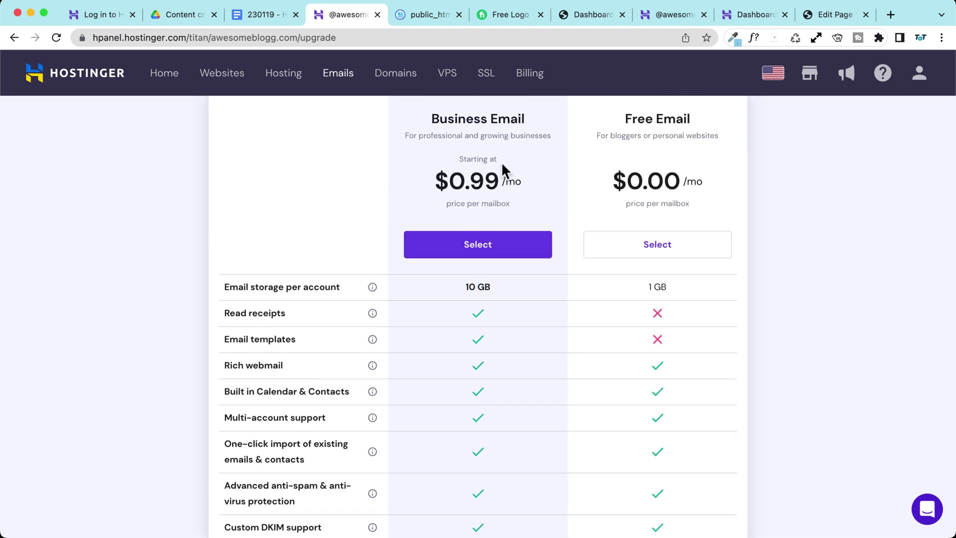
scroll(448, 226, "up", 1)
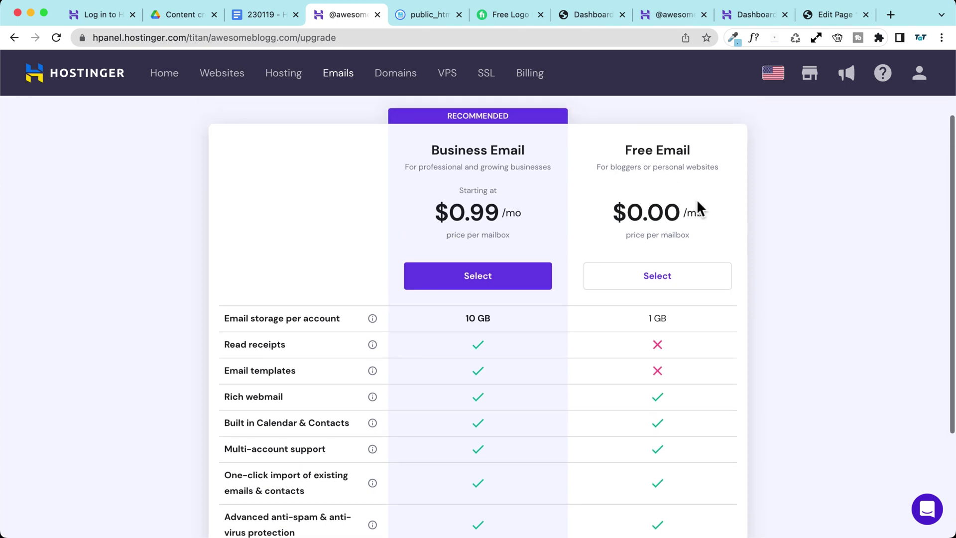
left_click(679, 283)
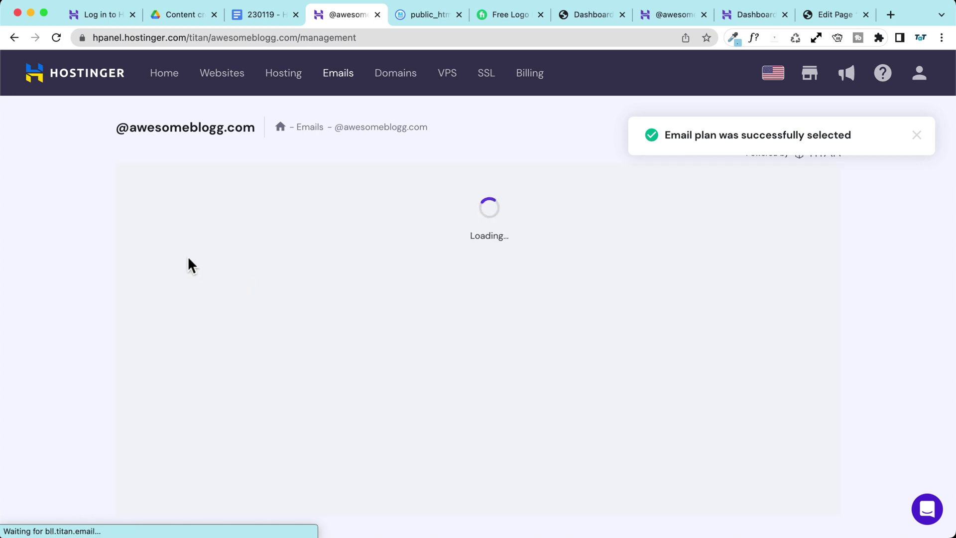
left_click(157, 293)
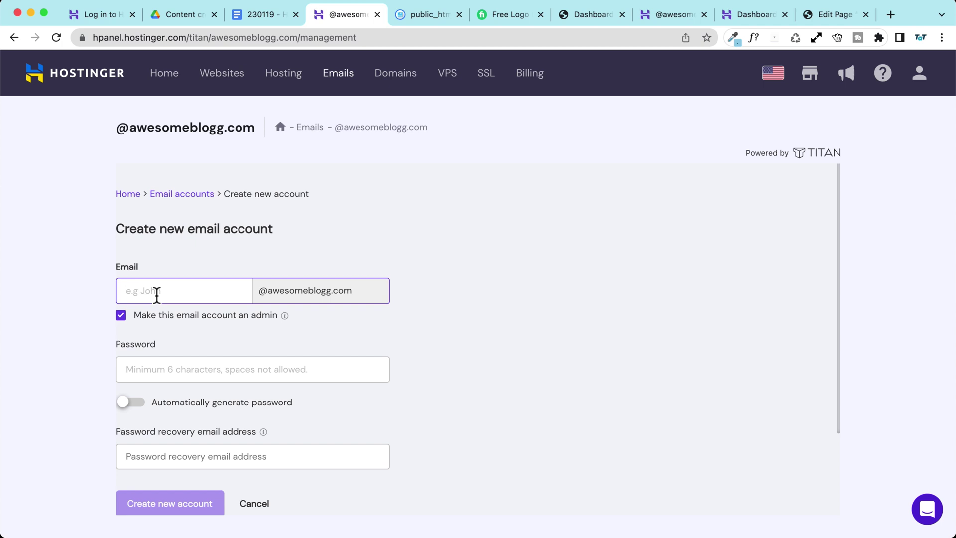
scroll(81, 308, "down", 1)
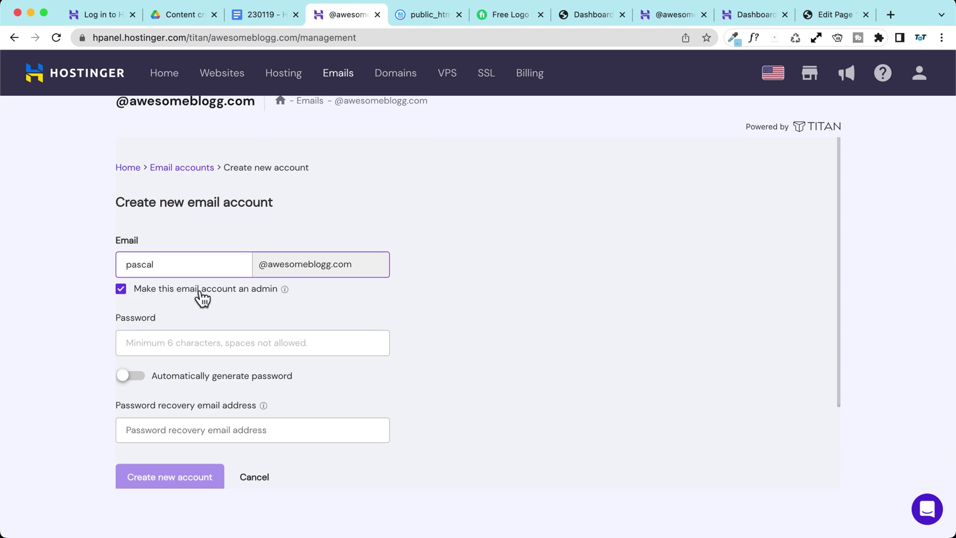
Step: Keep the account marked as admin and enter its password
mouse_move(283, 290)
left_click(121, 290)
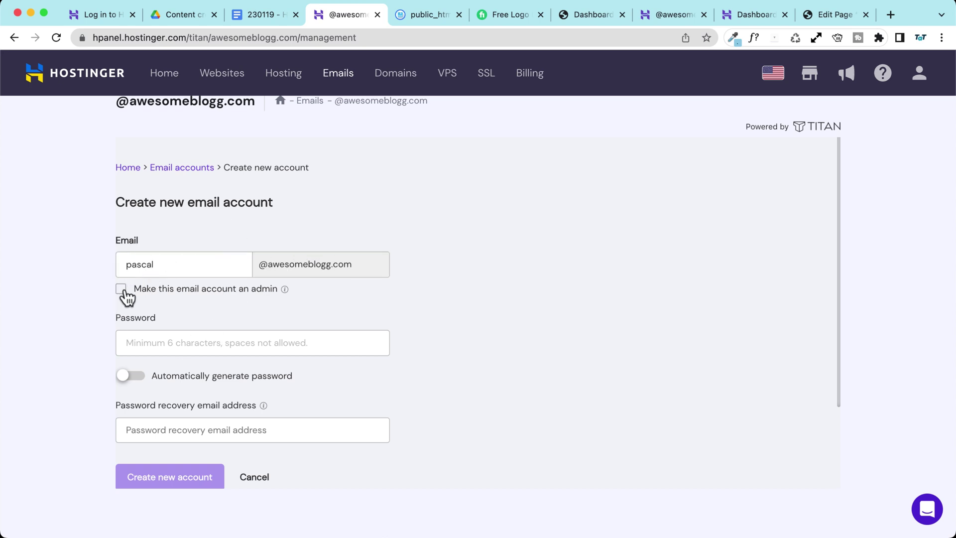
left_click(121, 289)
left_click(147, 345)
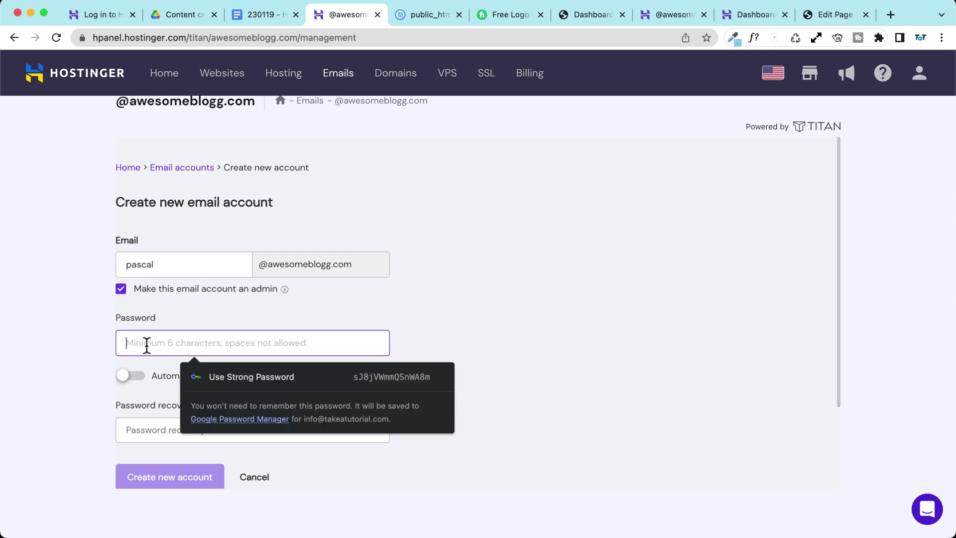
type("•")
key("BackSpace")
type("••••••••")
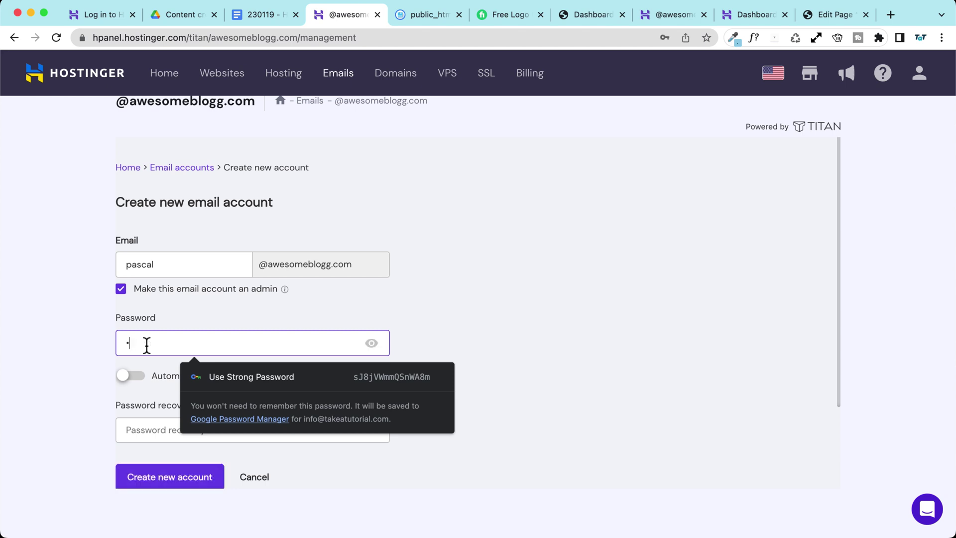
type("••••••••")
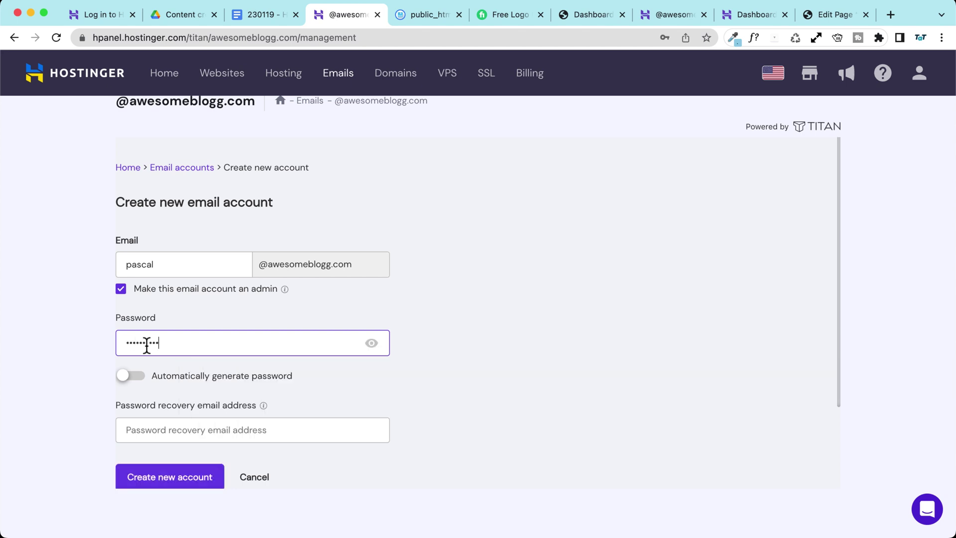
type("••••")
Step: Fill in the password recovery e-mail address and review the completed form
left_click(156, 425)
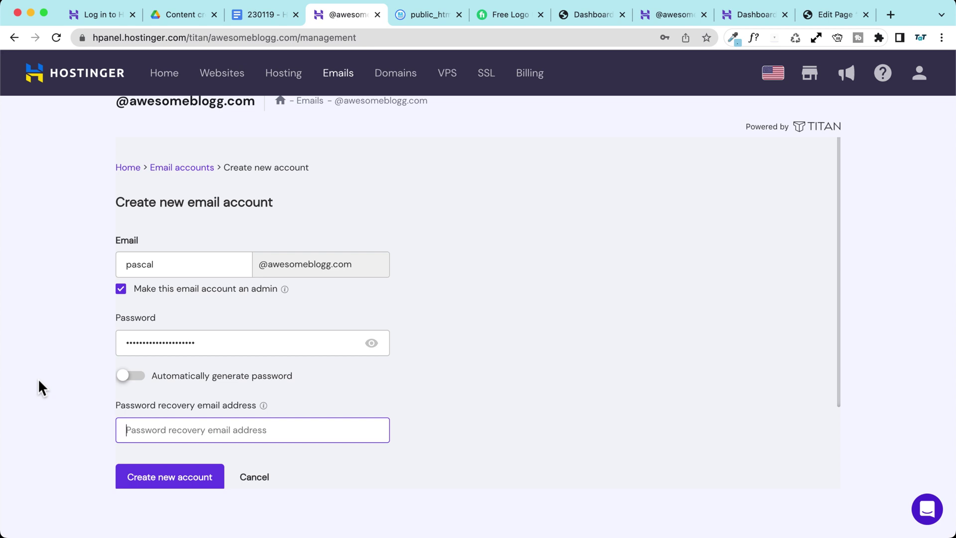
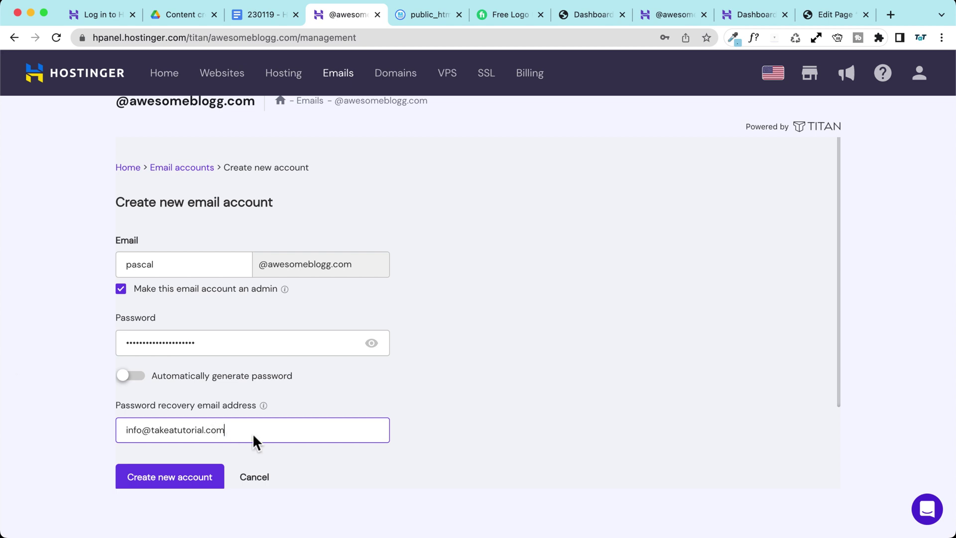
left_click_drag(227, 431, 96, 427)
left_click(60, 389)
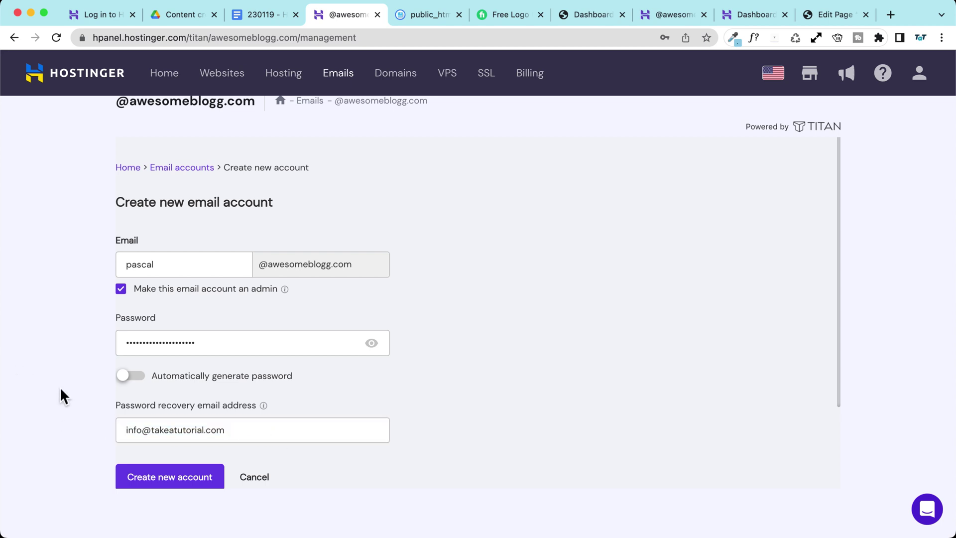
scroll(60, 386, "up", 1)
scroll(190, 483, "up", 1)
scroll(189, 484, "down", 1)
scroll(223, 314, "up", 1)
scroll(86, 284, "down", 1)
Step: Create the new email account, dismiss the browser's save-password offer, and copy the password
left_click(195, 482)
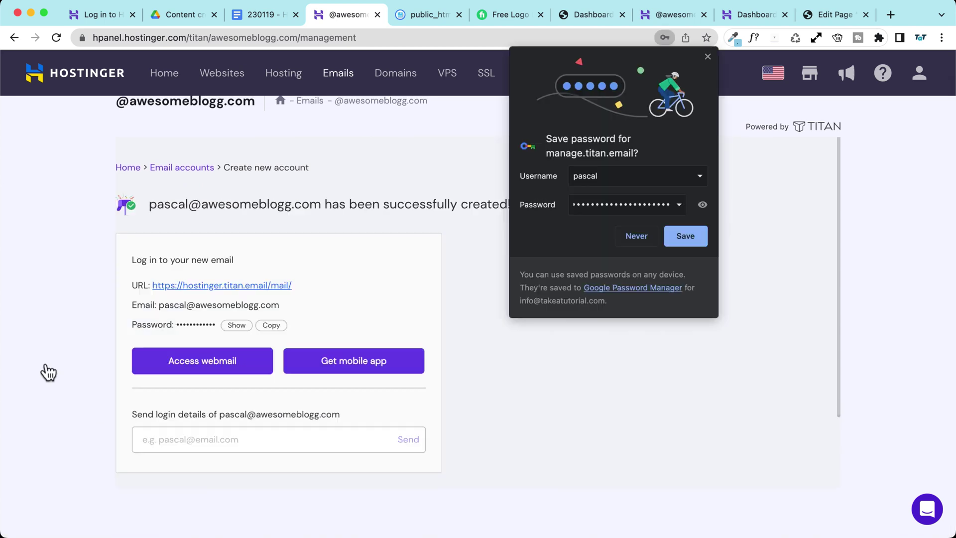
left_click(707, 56)
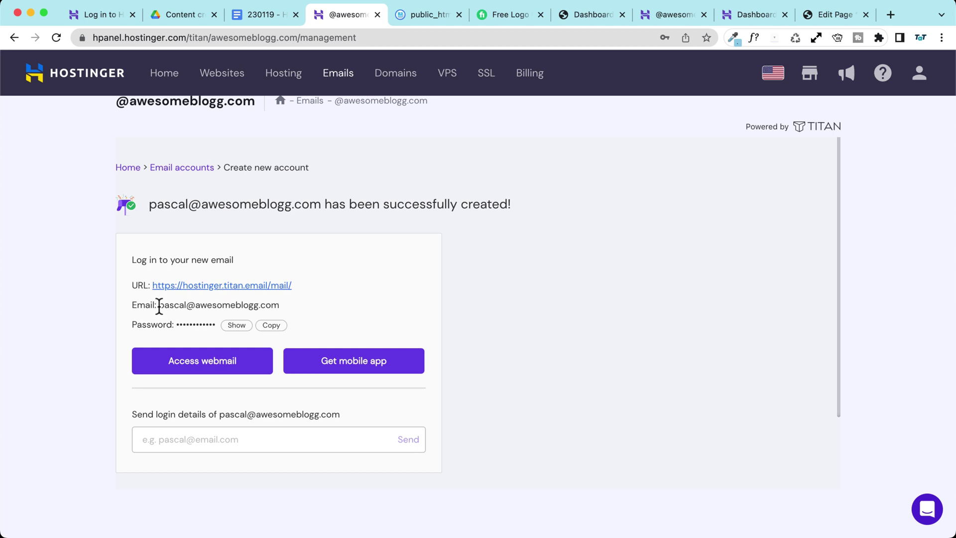
left_click_drag(159, 304, 291, 306)
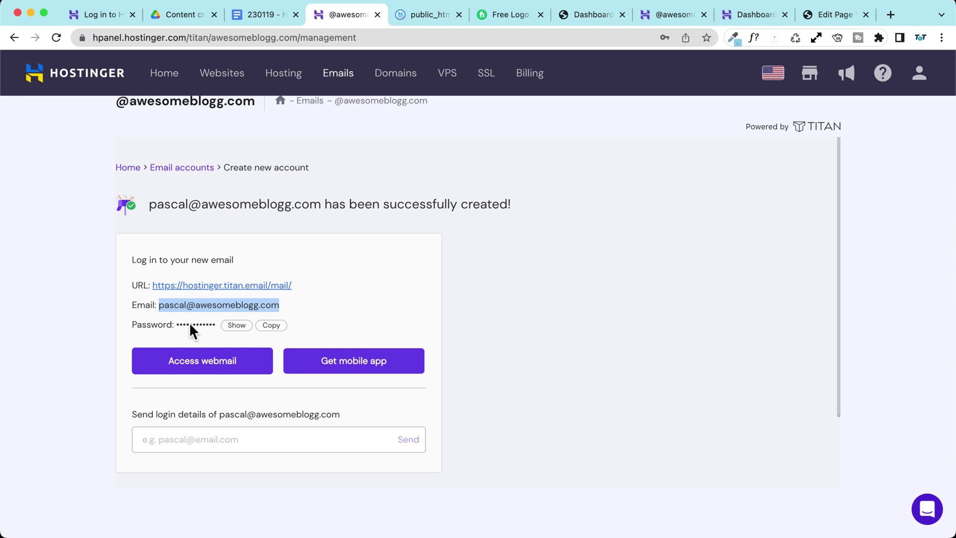
left_click(271, 325)
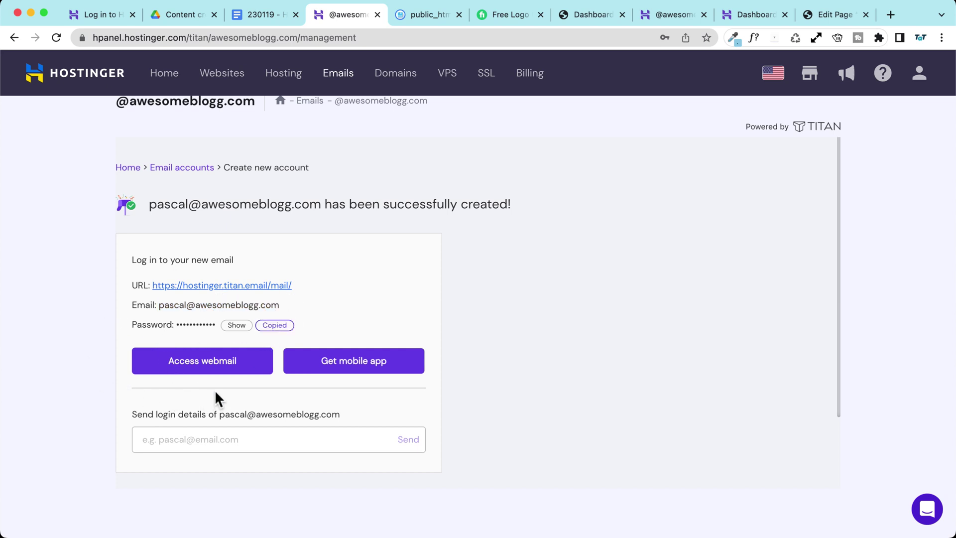
Step: Send the new mailbox's login details to the recovery e-mail address and acknowledge the confirmation
left_click(196, 442)
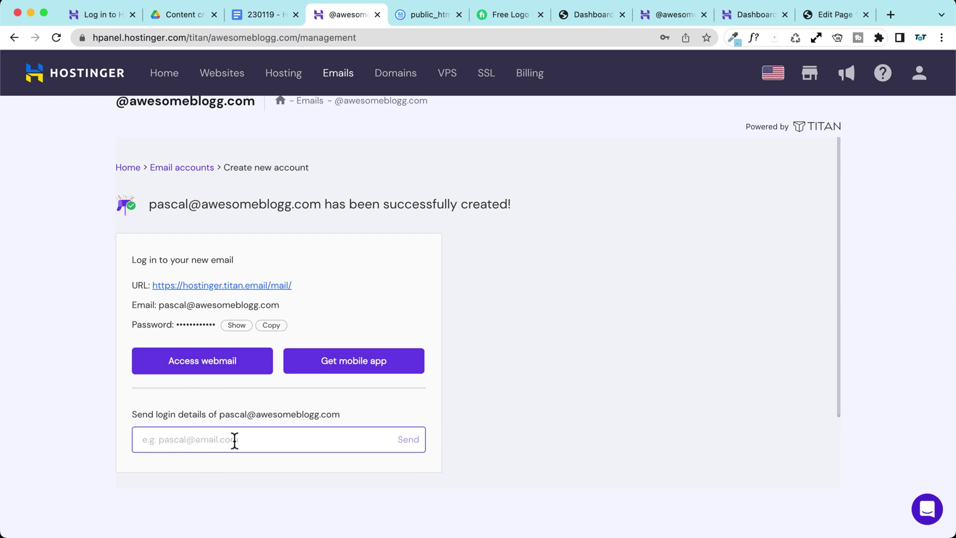
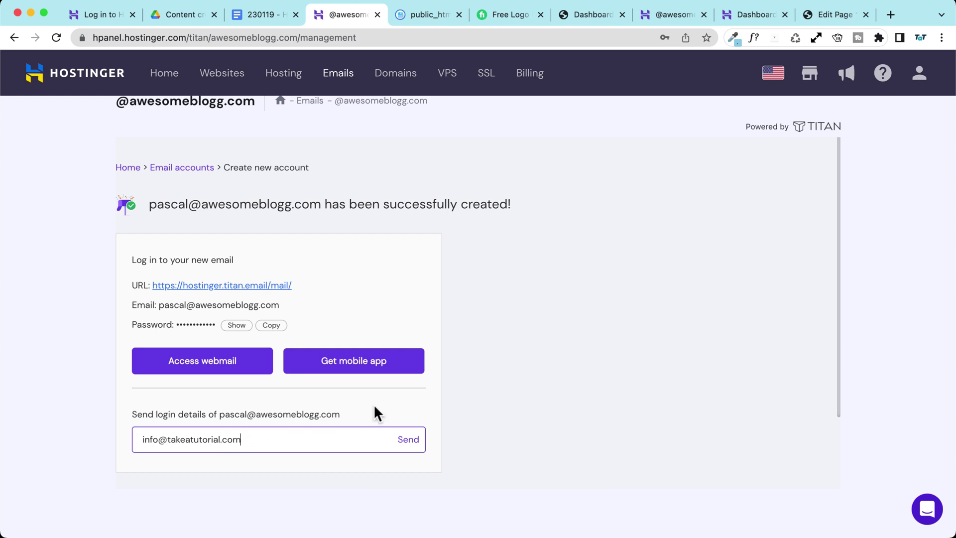
left_click(407, 440)
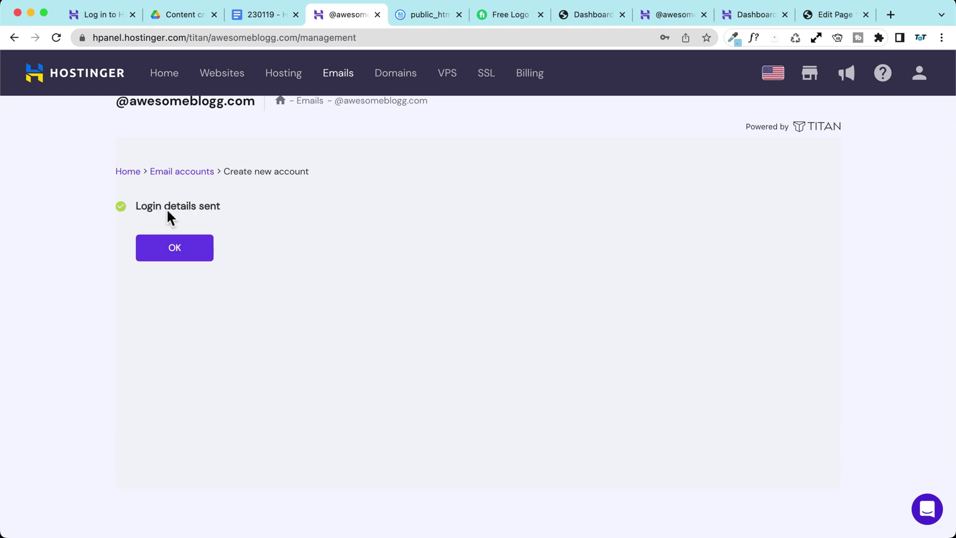
left_click(171, 240)
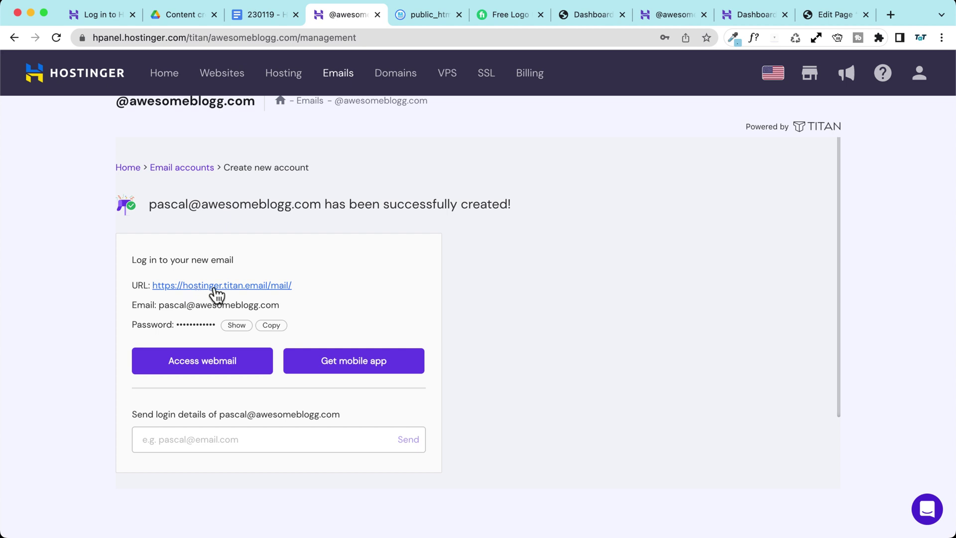
left_click(213, 287)
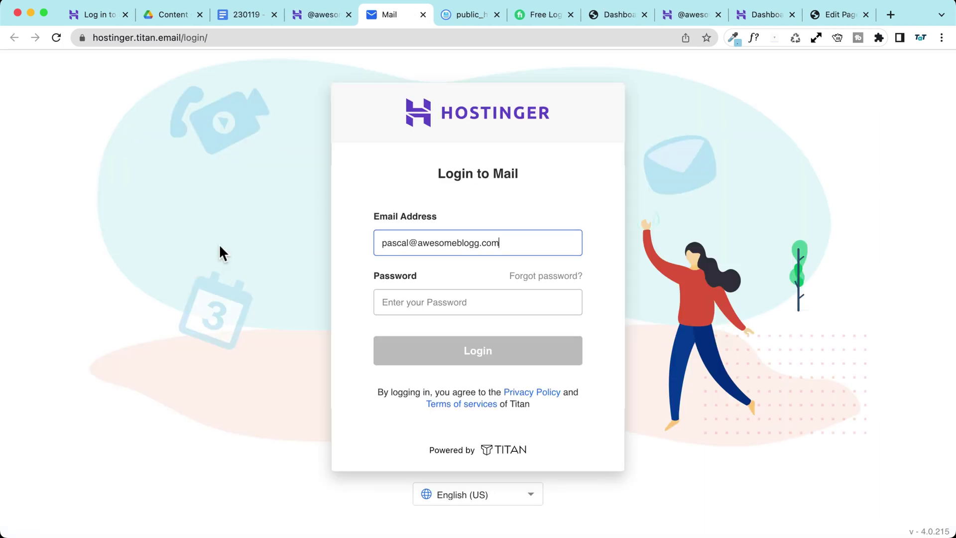
Step: Log into the new mailbox in Titan Mail with the copied password, confirming the recovery e-mail
left_click(455, 303)
key("super+v")
left_click(487, 348)
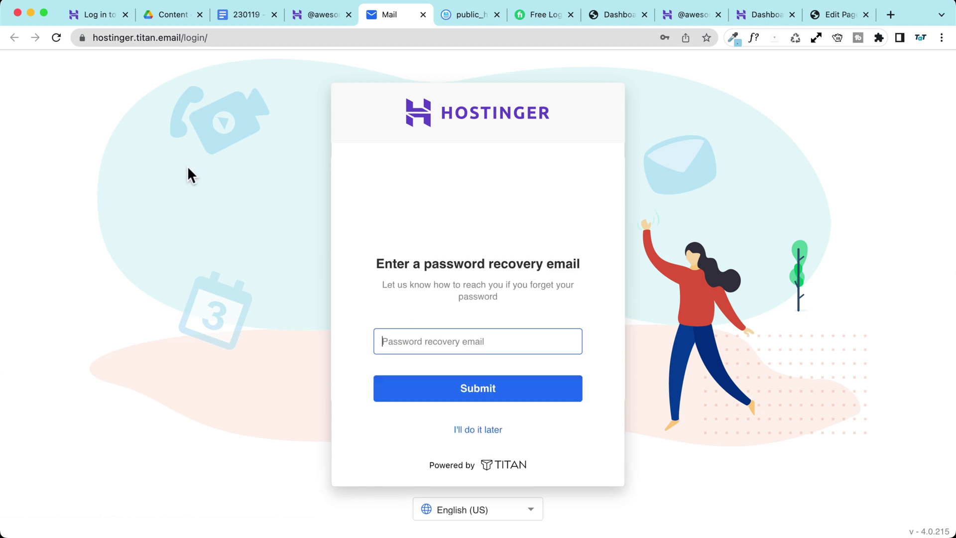
left_click(685, 221)
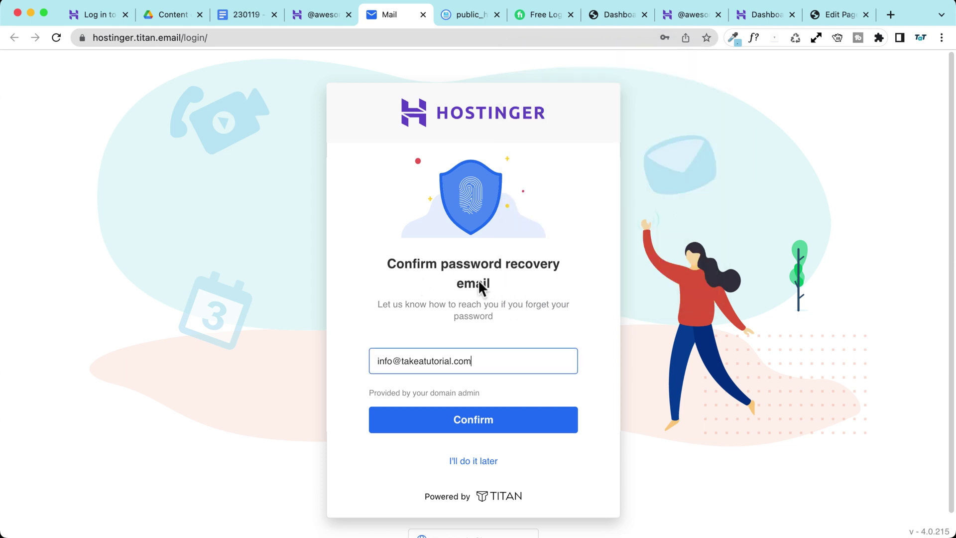
left_click(498, 415)
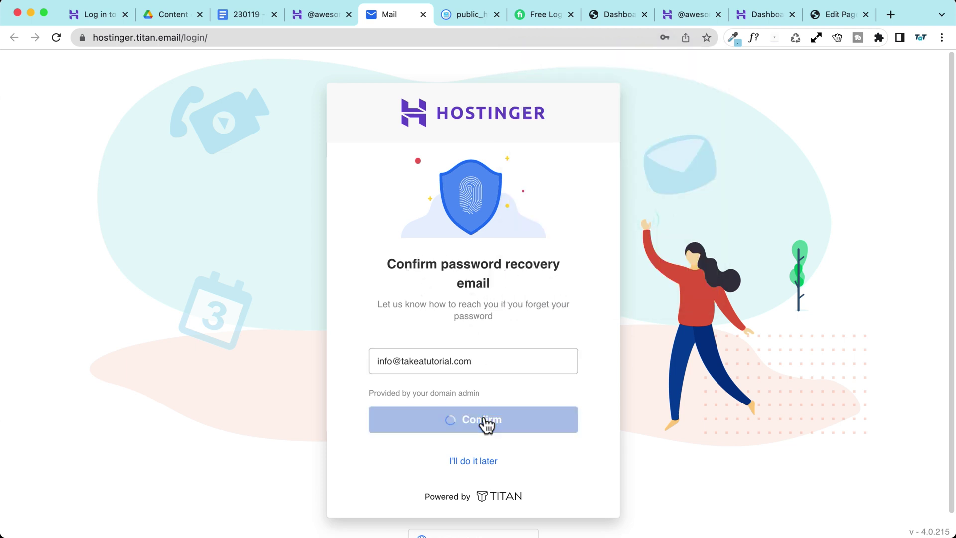
left_click(390, 304)
left_click(480, 352)
left_click(473, 363)
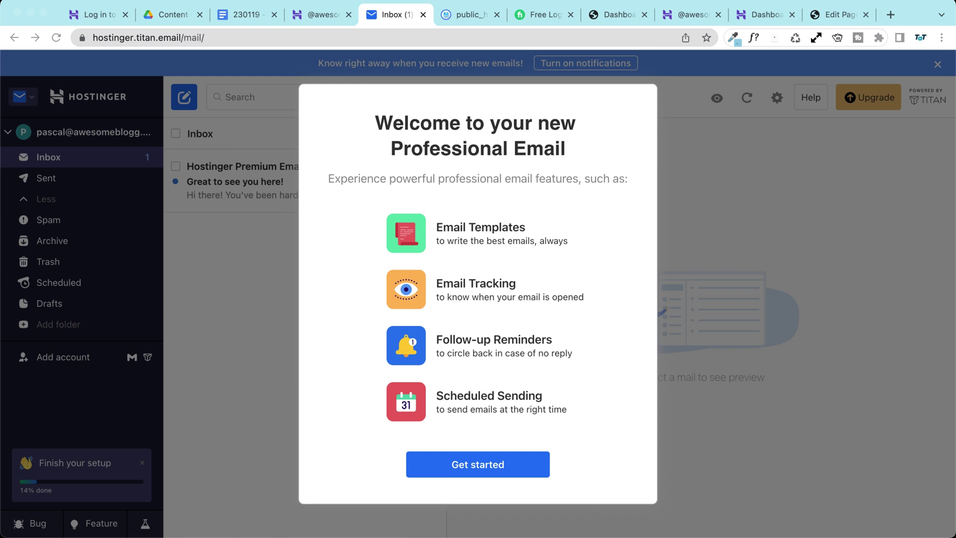
Step: Set a display name, then skip Gmail import, signature setup and the mobile app prompt
left_click(467, 465)
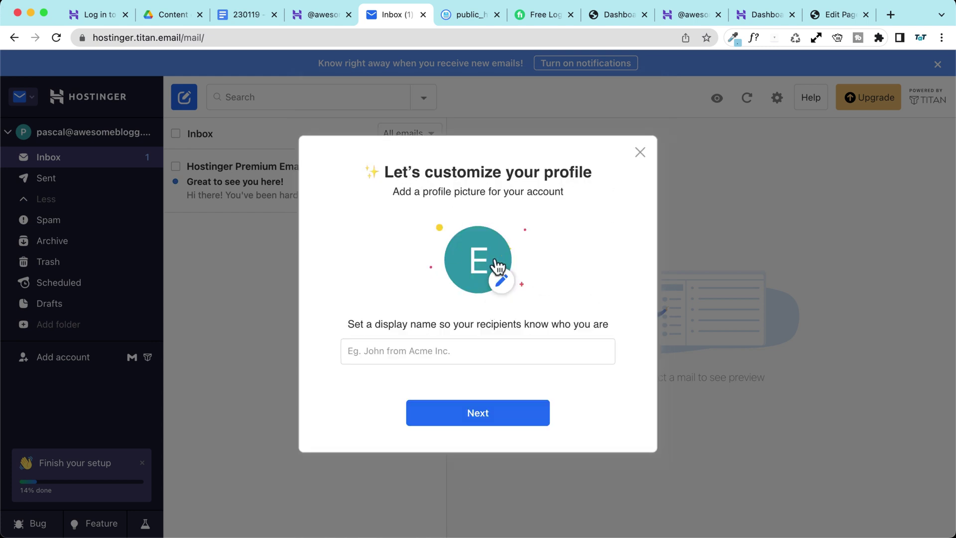
left_click(385, 350)
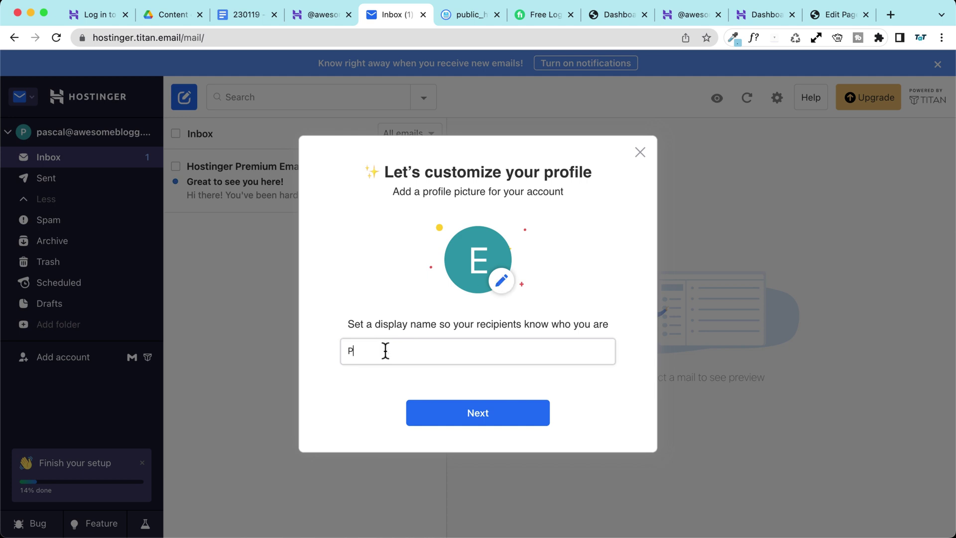
left_click(488, 417)
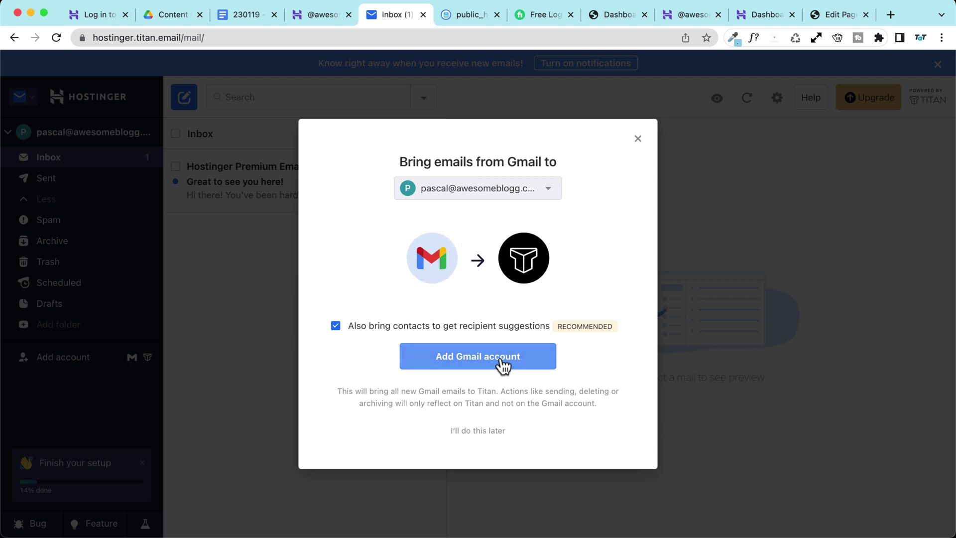
left_click(480, 431)
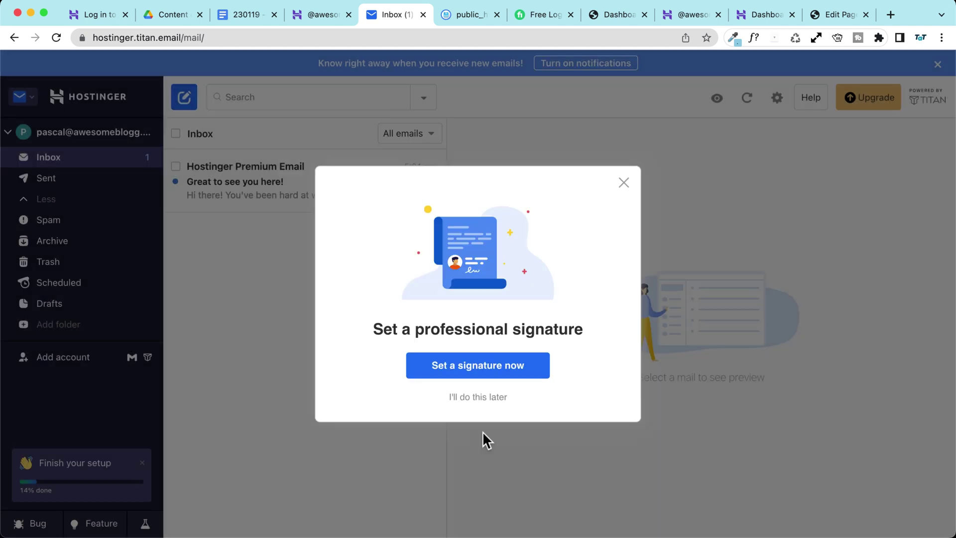
left_click(476, 398)
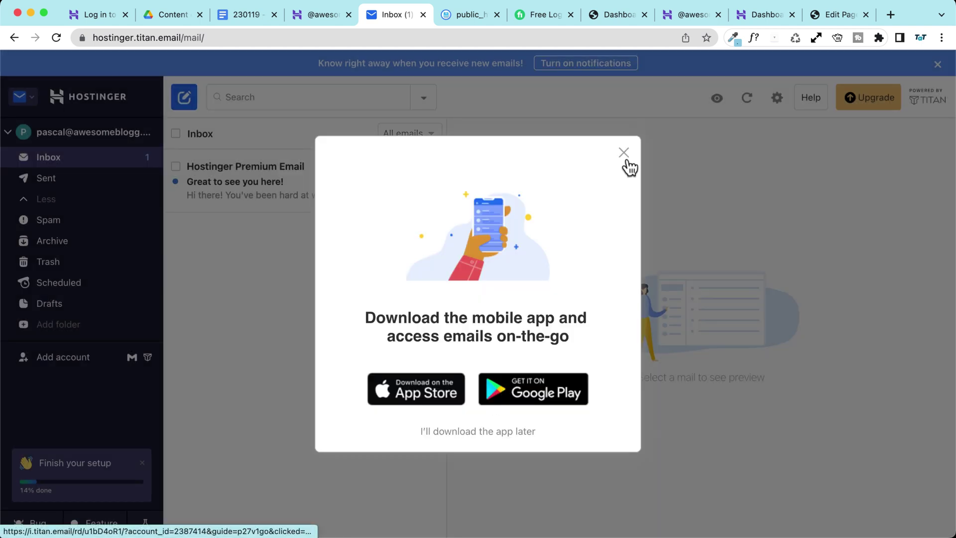
left_click(624, 150)
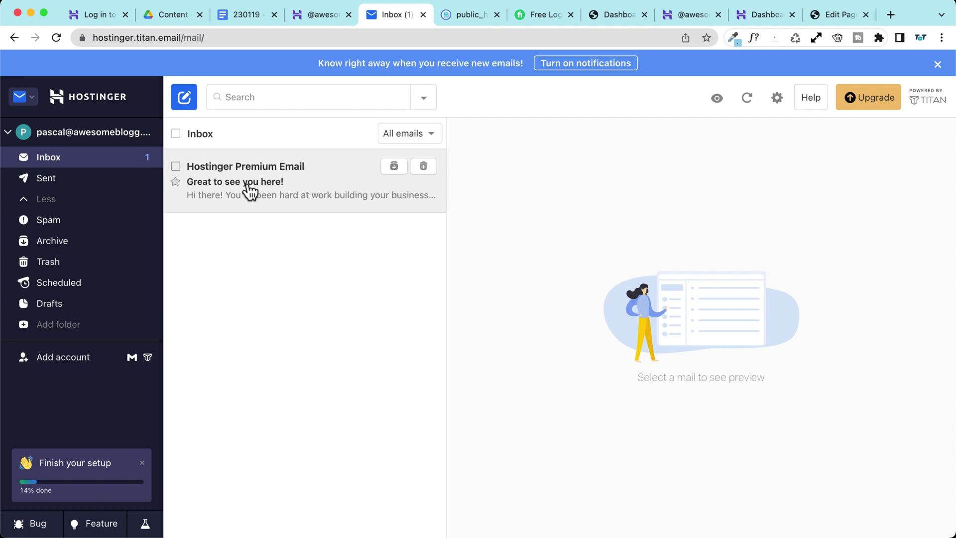
Step: Read through the Hostinger welcome email and bring up the mail settings menu
left_click(271, 197)
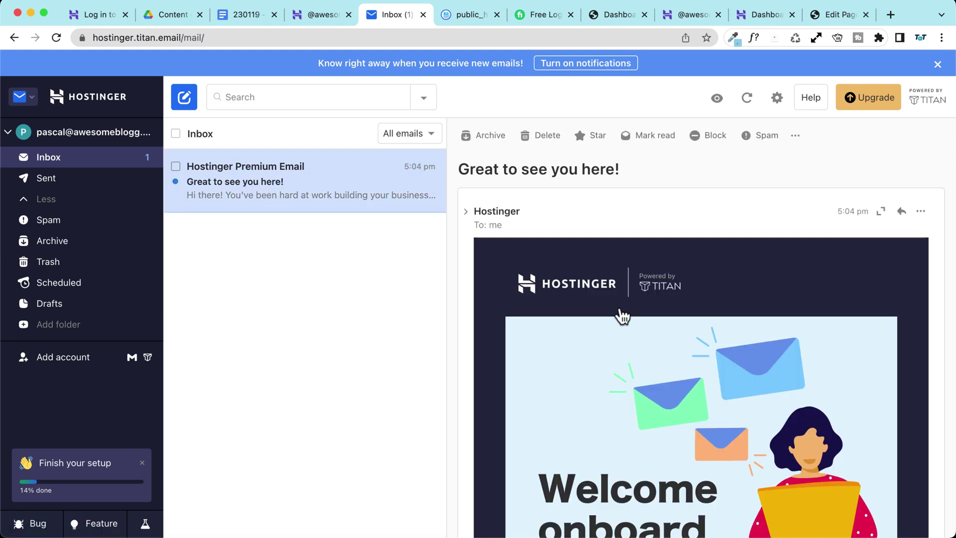
scroll(594, 305, "down", 10)
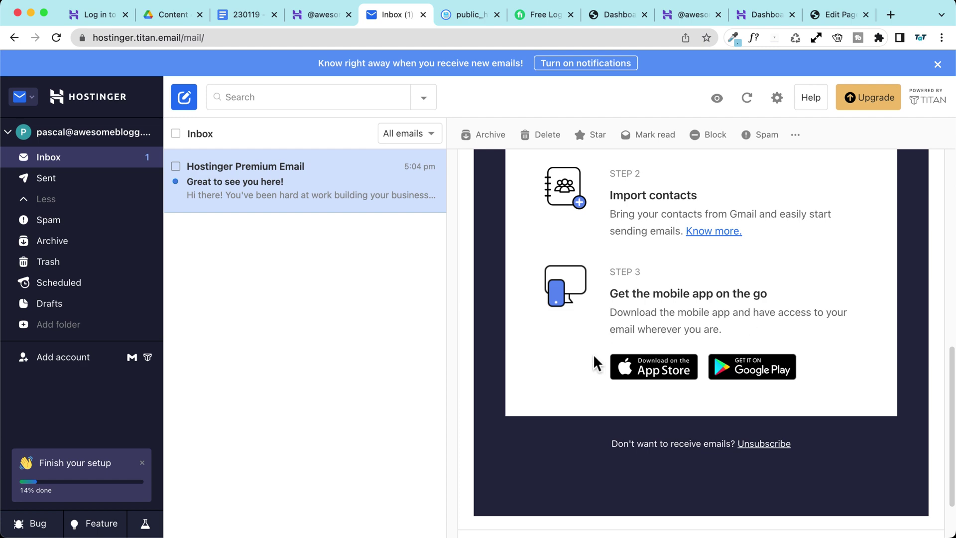
scroll(575, 354, "up", 15)
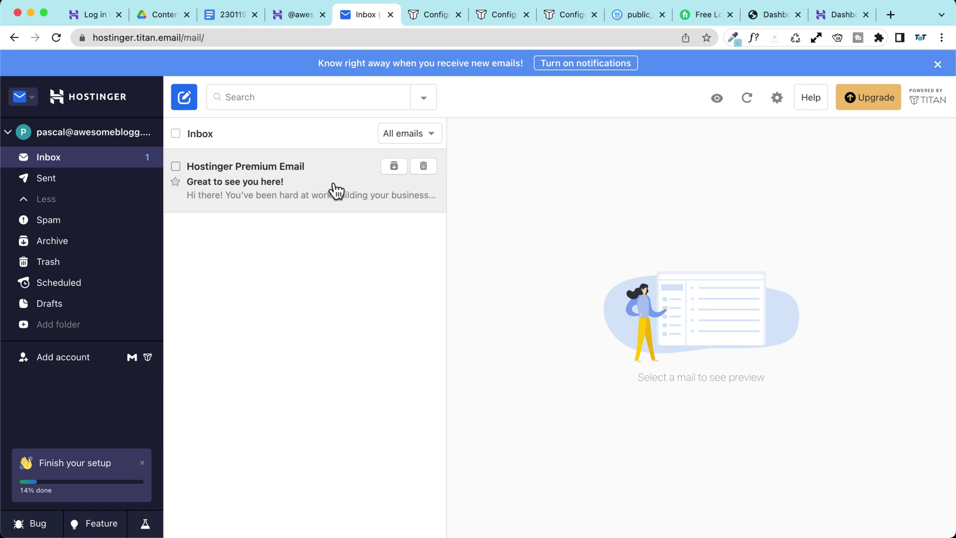
left_click(775, 99)
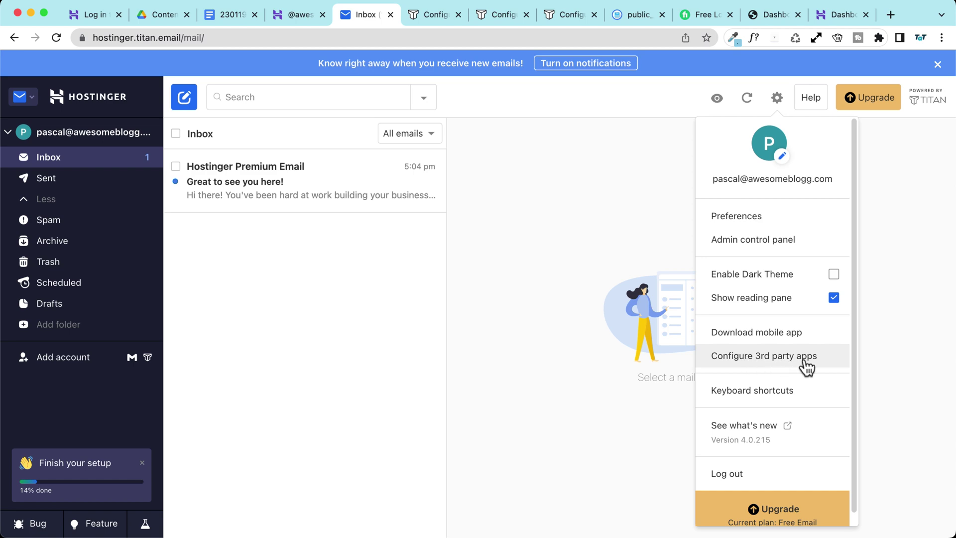
Step: Open the third-party apps guide and its Apple Mail on MacOS setup article
left_click(822, 356)
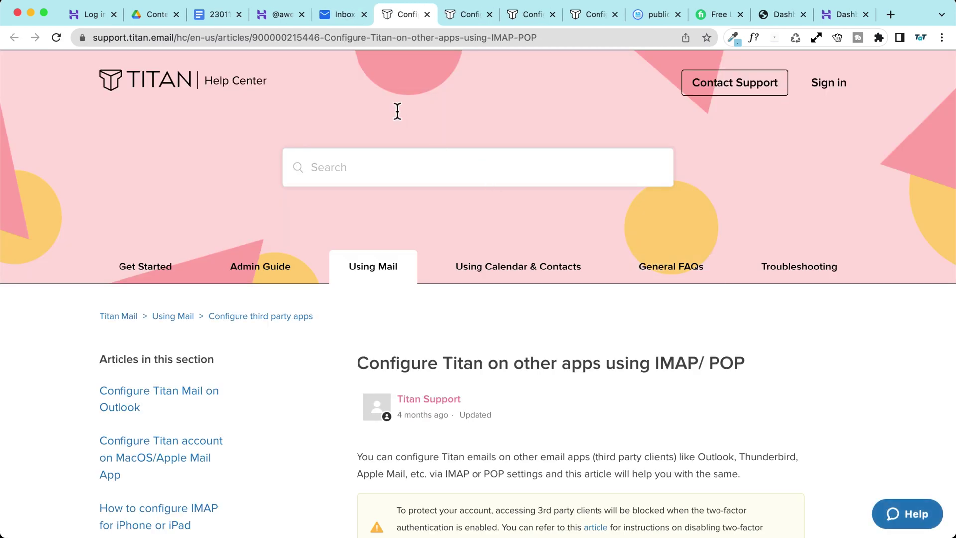
scroll(323, 127, "down", 5)
scroll(326, 174, "down", 3)
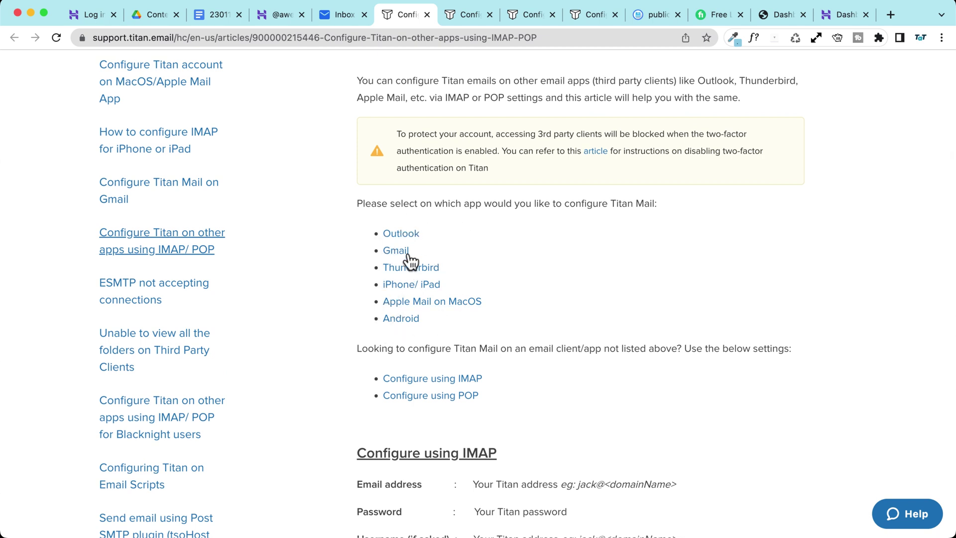
left_click(439, 301)
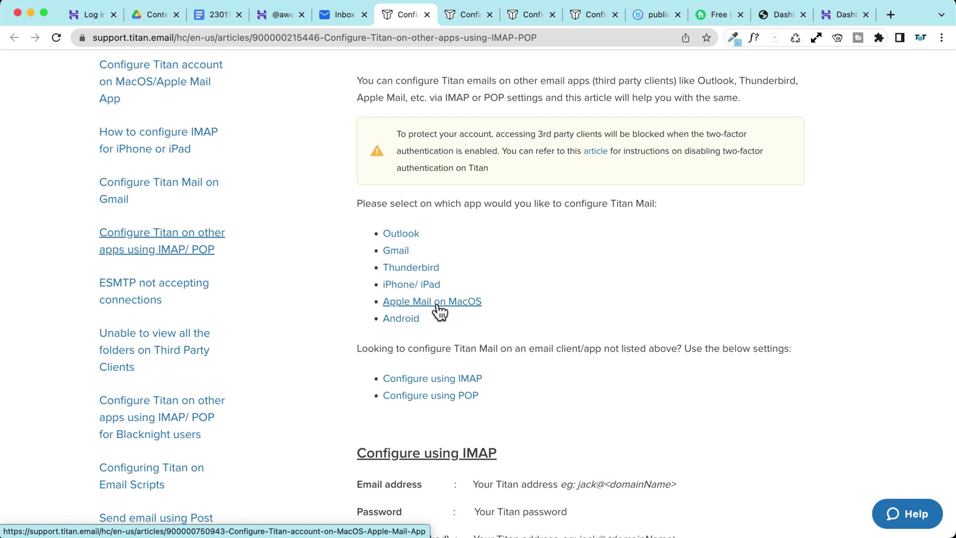
scroll(341, 264, "down", 2)
scroll(302, 250, "down", 9)
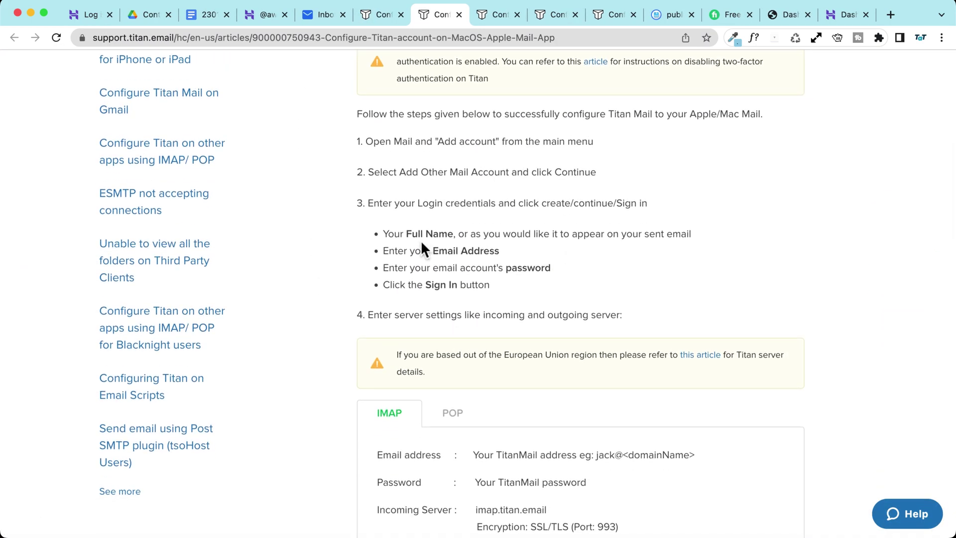
scroll(383, 239, "down", 3)
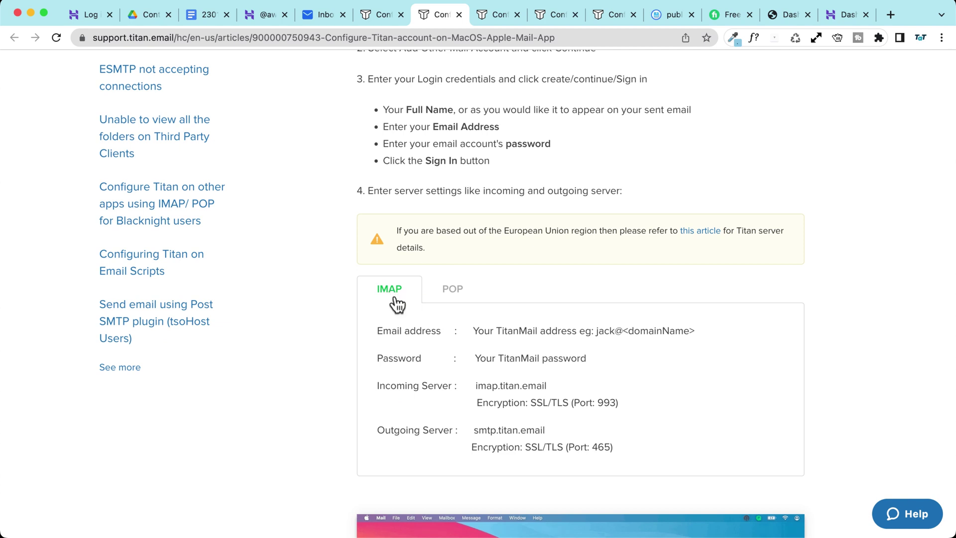
Step: Review the IMAP/POP settings (imap.titan.email port 993, smtp.titan.email), then return to the inbox
left_click(450, 295)
left_click(383, 300)
scroll(367, 299, "up", 1)
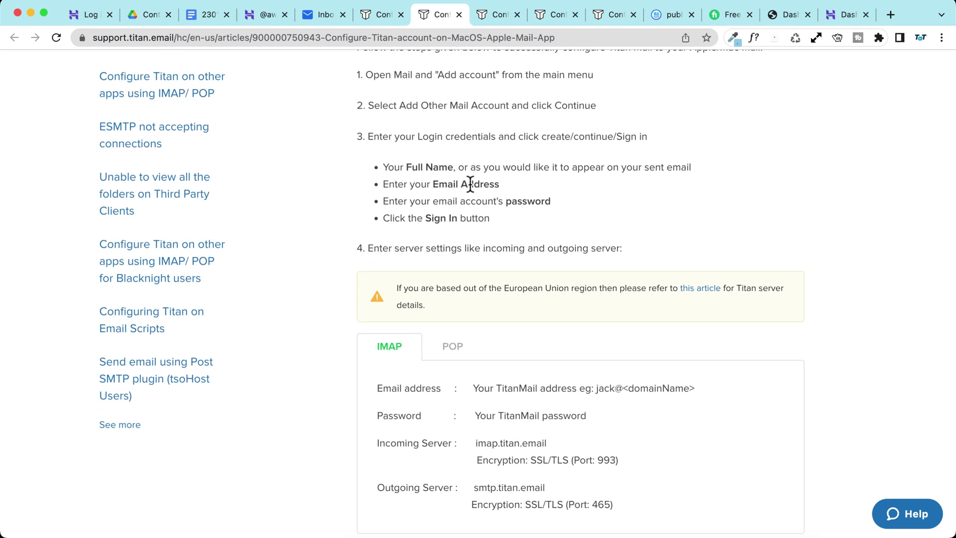
left_click_drag(506, 201, 550, 202)
left_click_drag(426, 218, 551, 242)
scroll(468, 228, "down", 4)
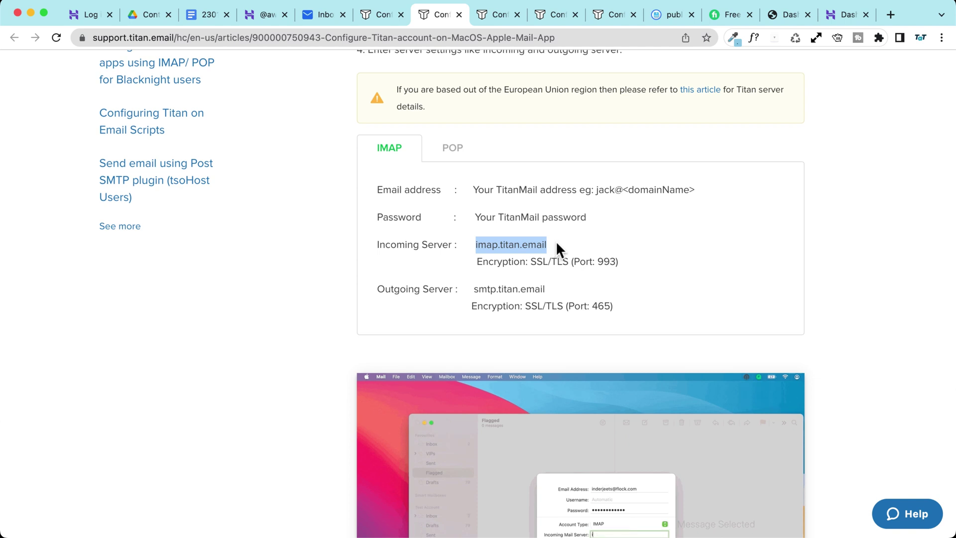
double_click(606, 261)
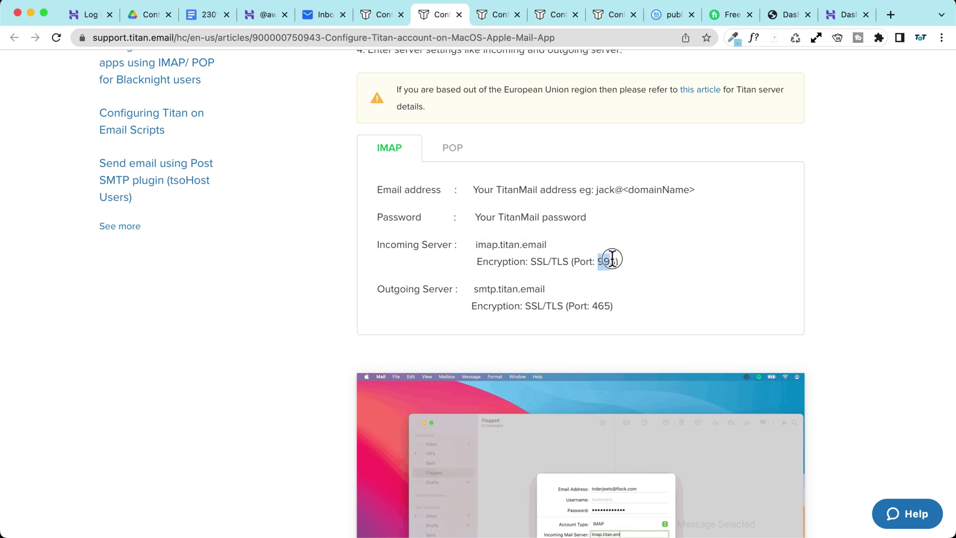
left_click_drag(474, 290, 611, 306)
scroll(365, 224, "up", 1)
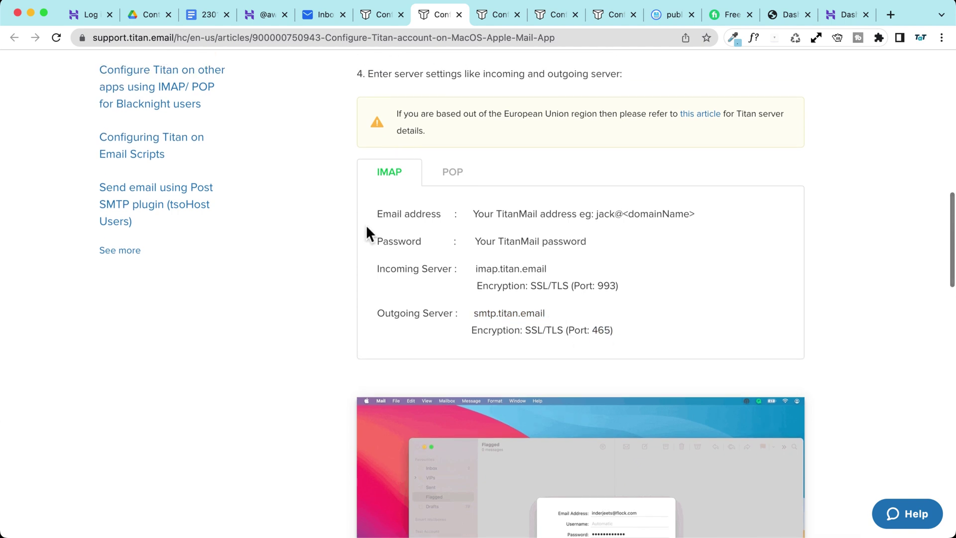
scroll(358, 241, "down", 3)
scroll(581, 294, "down", 3)
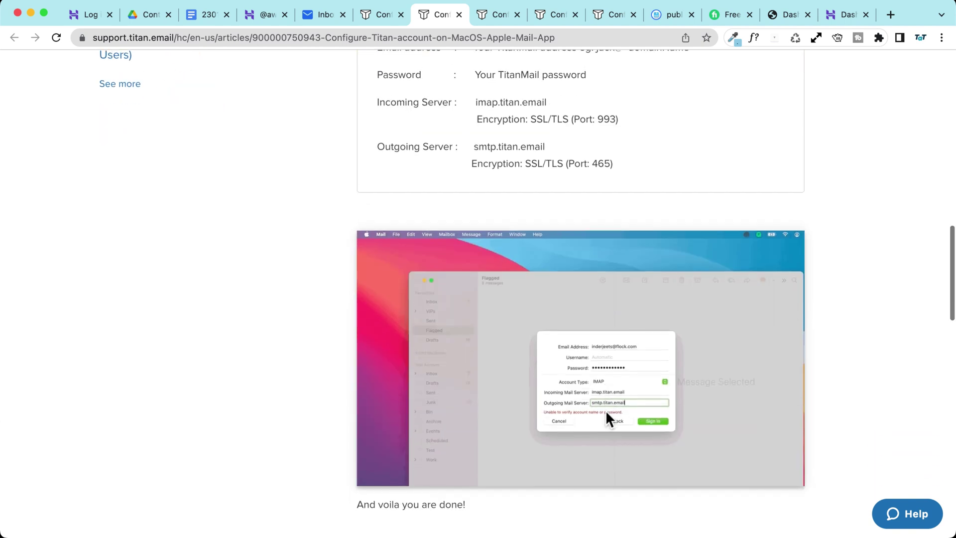
scroll(299, 253, "up", 8)
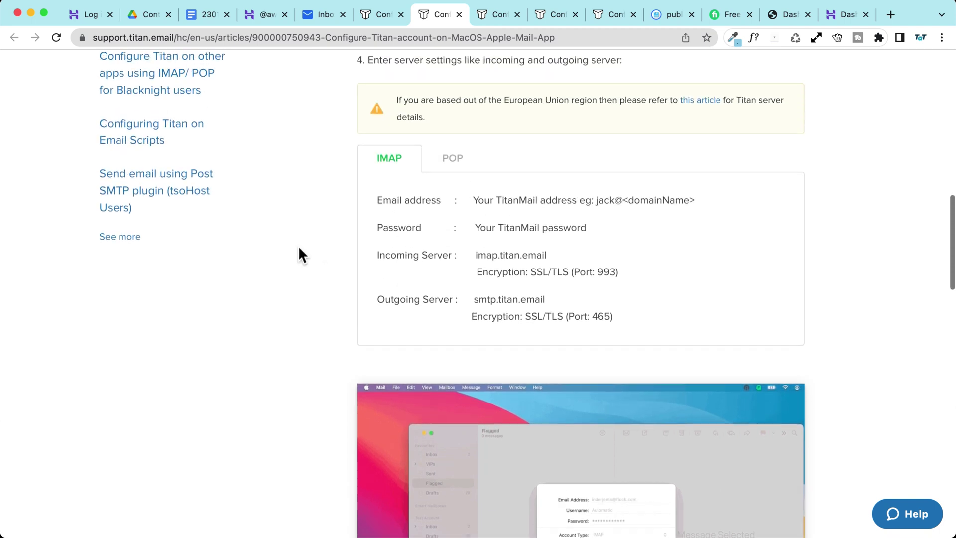
left_click(324, 14)
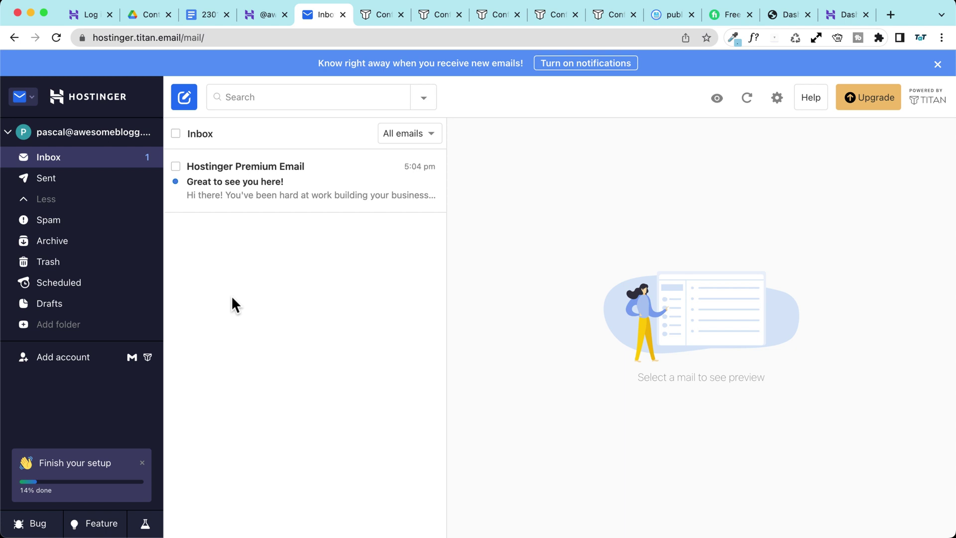
Step: Cancel the Add account dialog and open the Hostinger 'Great to see you here!' welcome email
left_click(132, 357)
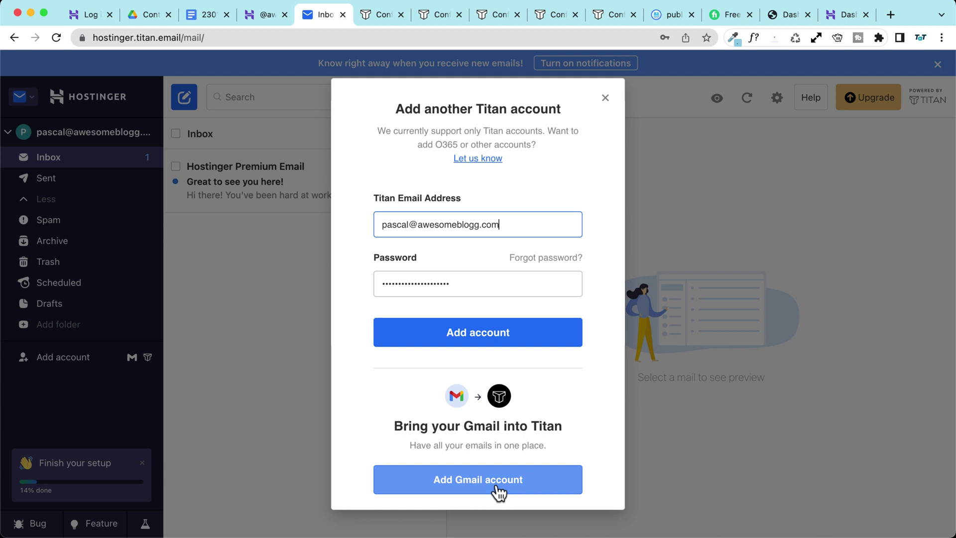
left_click(605, 98)
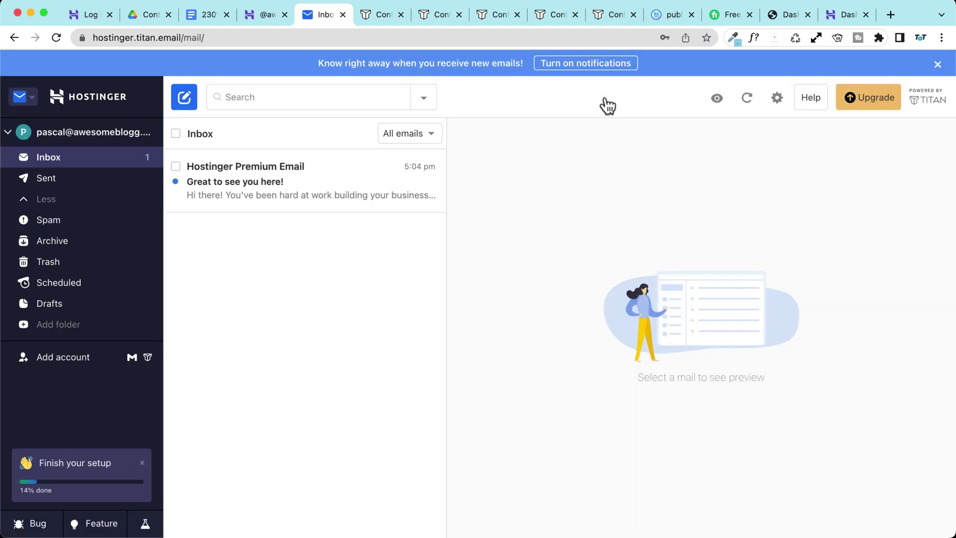
left_click(241, 189)
scroll(655, 329, "down", 15)
scroll(655, 330, "up", 2)
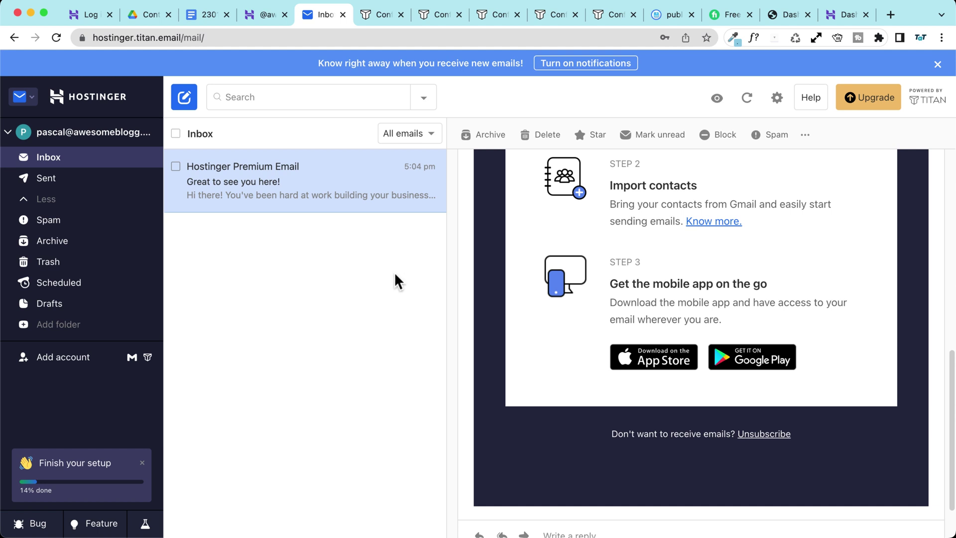
scroll(572, 343, "up", 12)
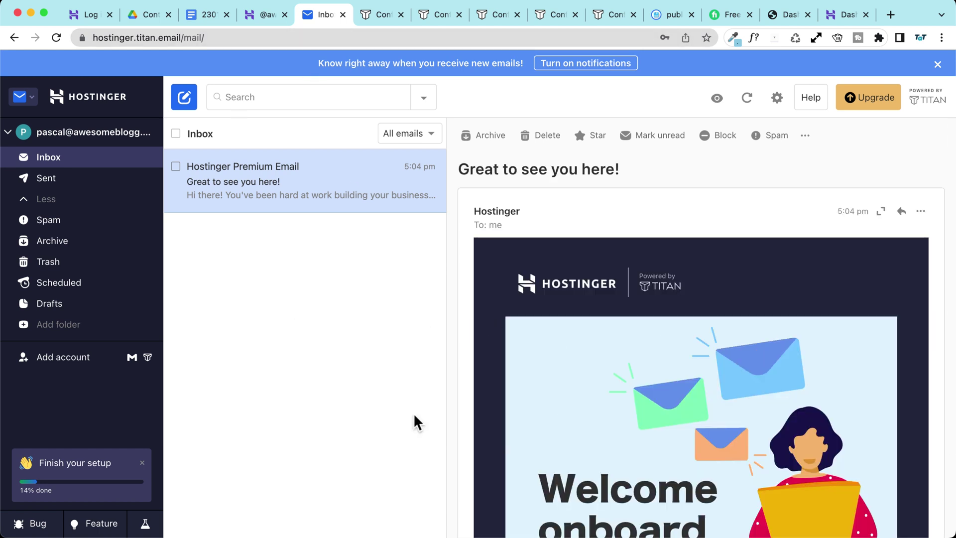
Step: Check the settings menu and Add account dialog again, closing both without changes
left_click(777, 98)
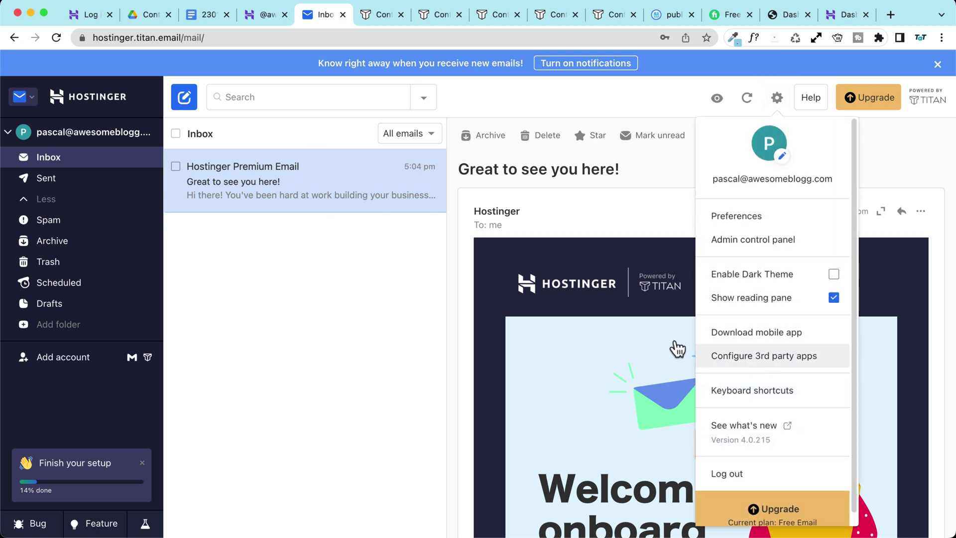
left_click(374, 306)
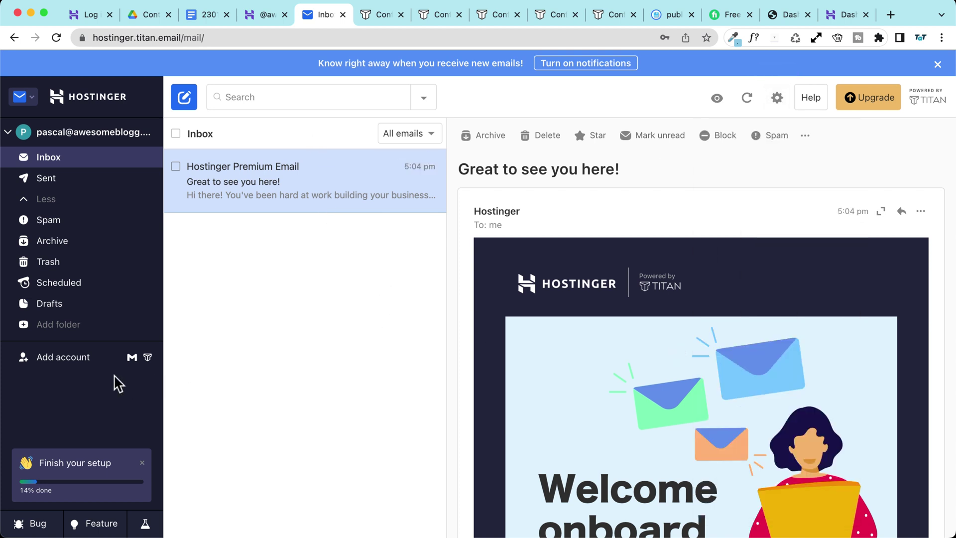
left_click(148, 357)
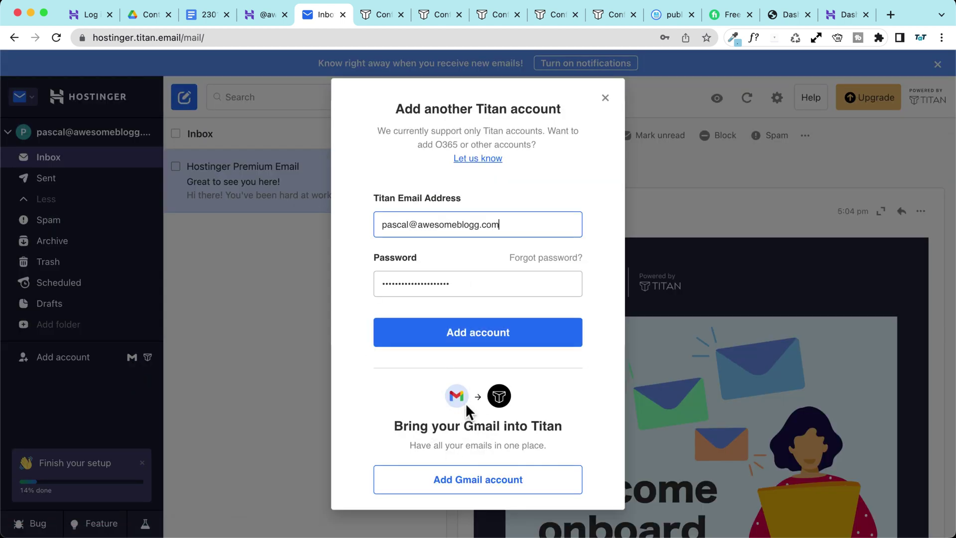
left_click(605, 98)
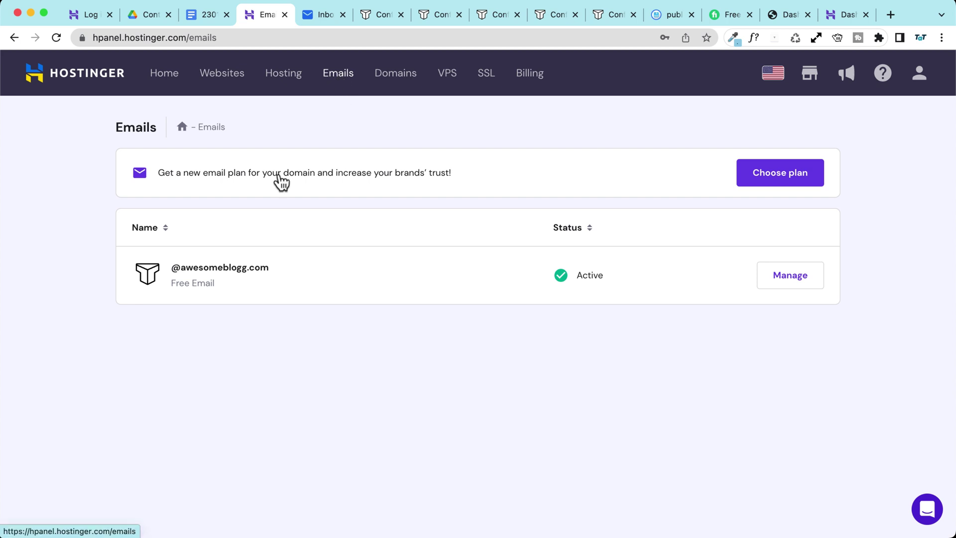
Step: Open the awesomeblogg.com email plan's account list, glance at the new-account form, and return
left_click(786, 285)
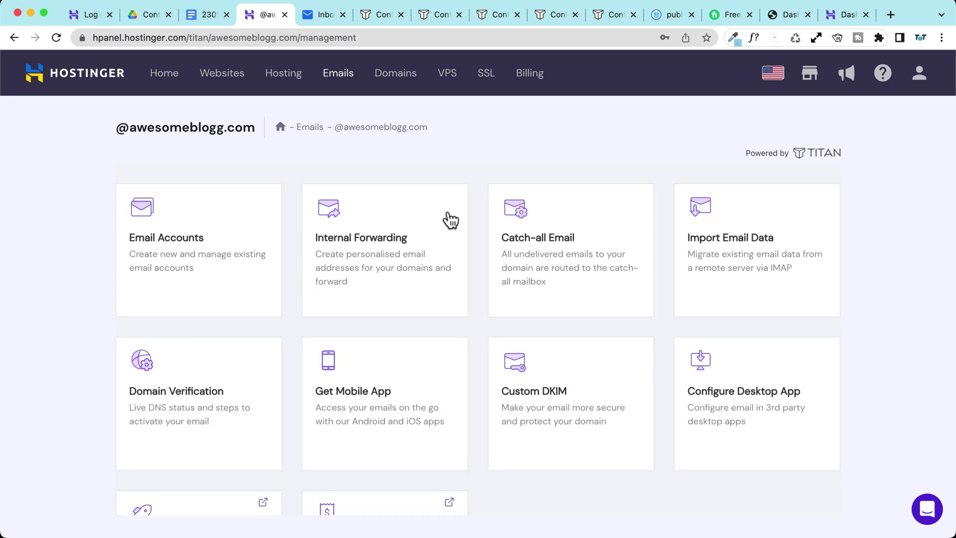
scroll(576, 273, "down", 3)
scroll(183, 336, "up", 3)
left_click(177, 220)
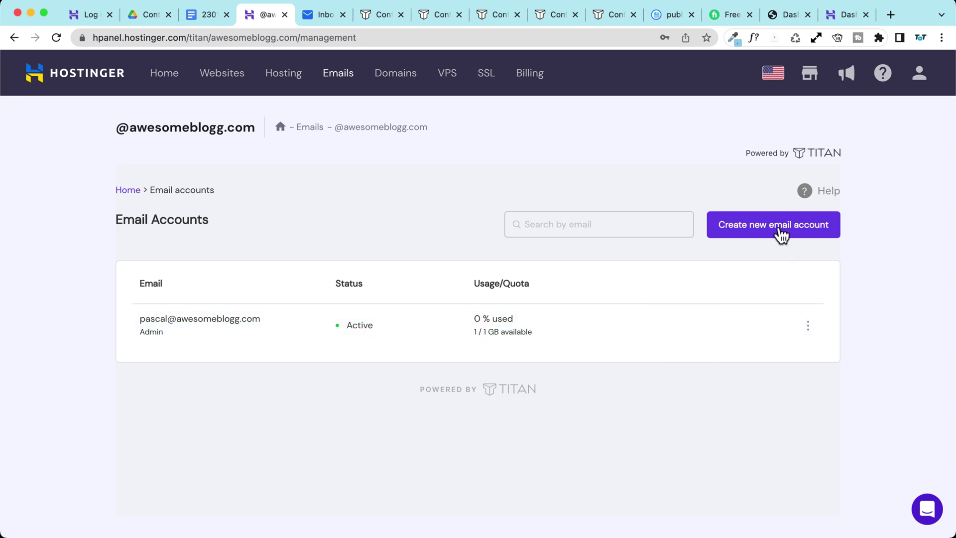
left_click(754, 231)
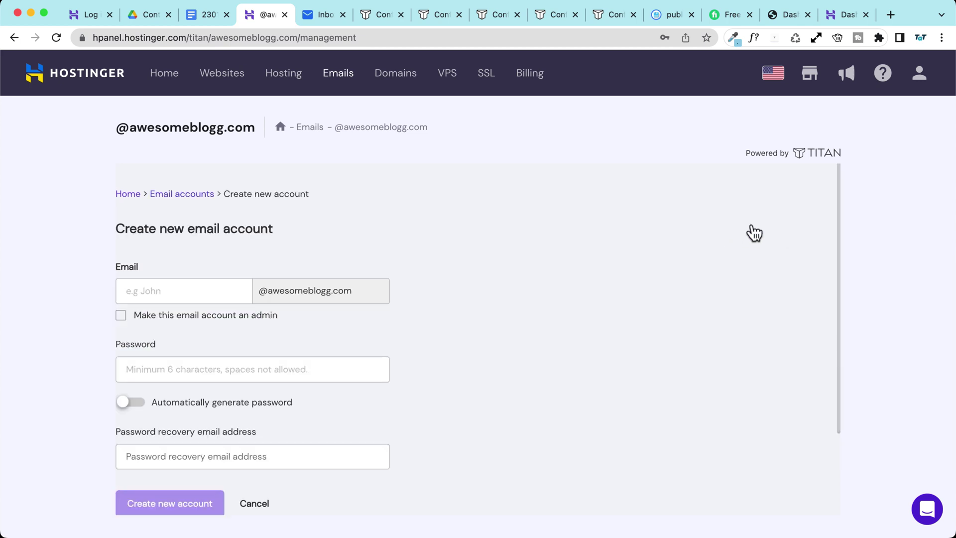
scroll(473, 271, "down", 2)
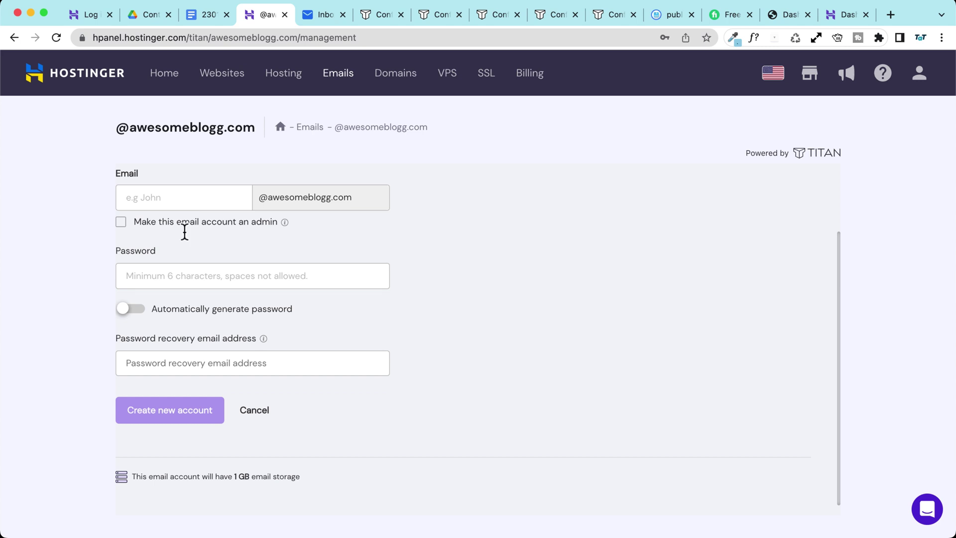
scroll(213, 345, "up", 2)
scroll(213, 344, "up", 1)
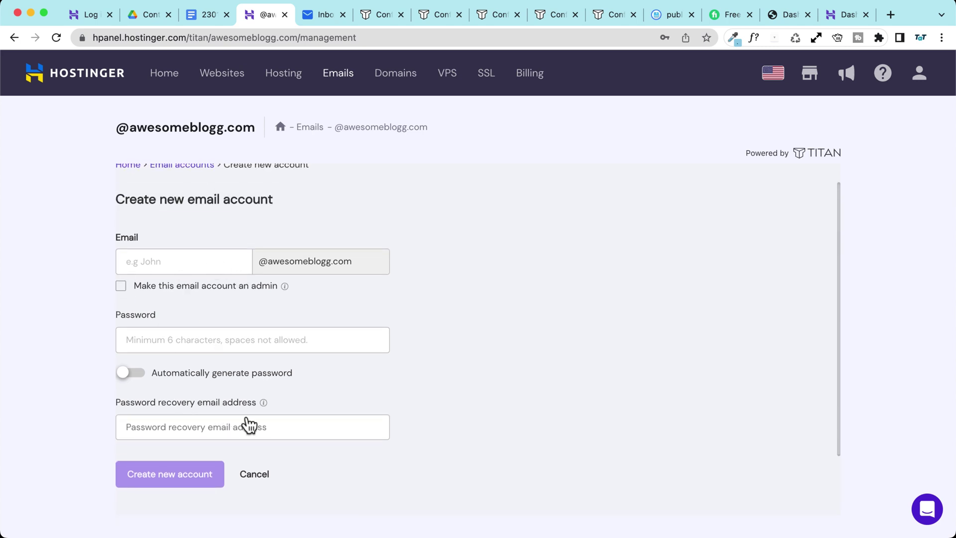
scroll(305, 405, "up", 1)
scroll(201, 267, "down", 3)
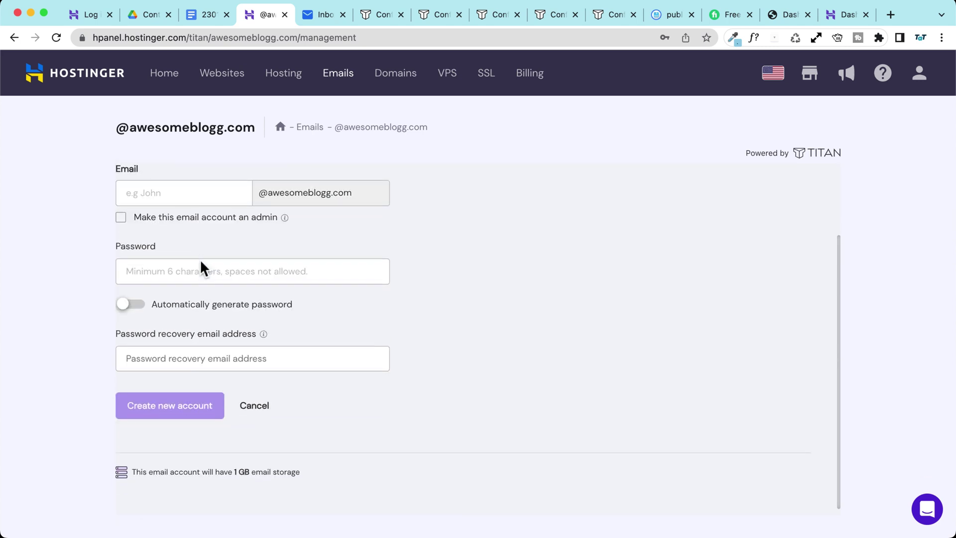
scroll(203, 260, "up", 3)
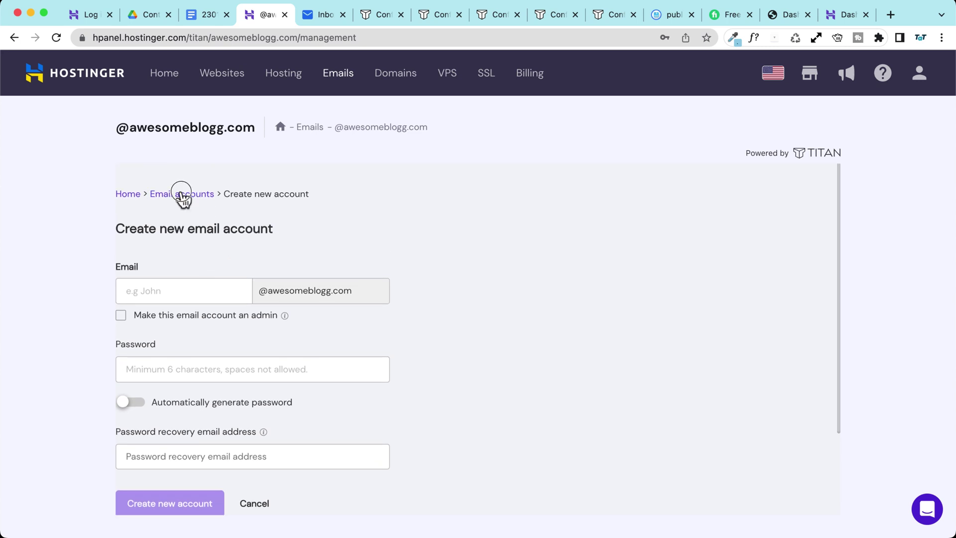
left_click(182, 194)
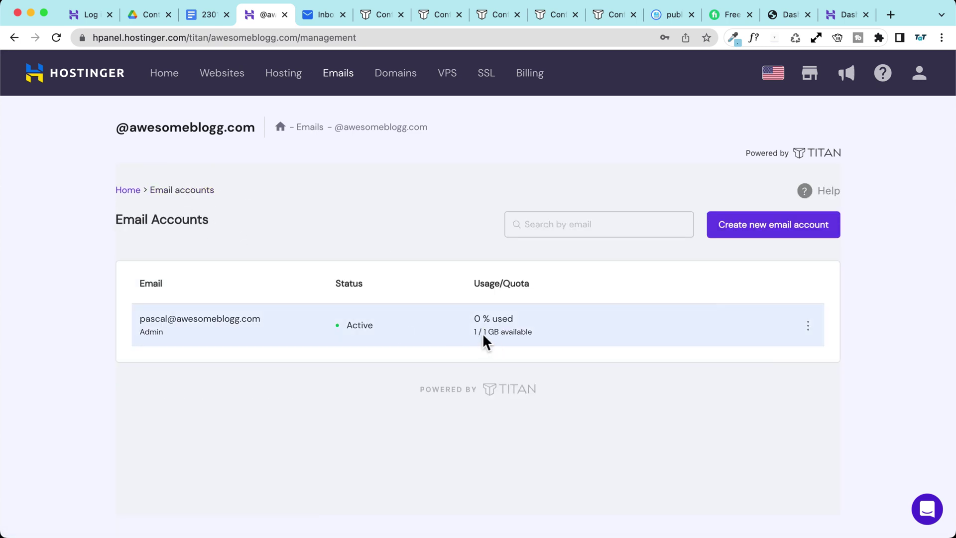
Step: Show the actions menu for the admin mailbox on the Email Accounts list
left_click(808, 328)
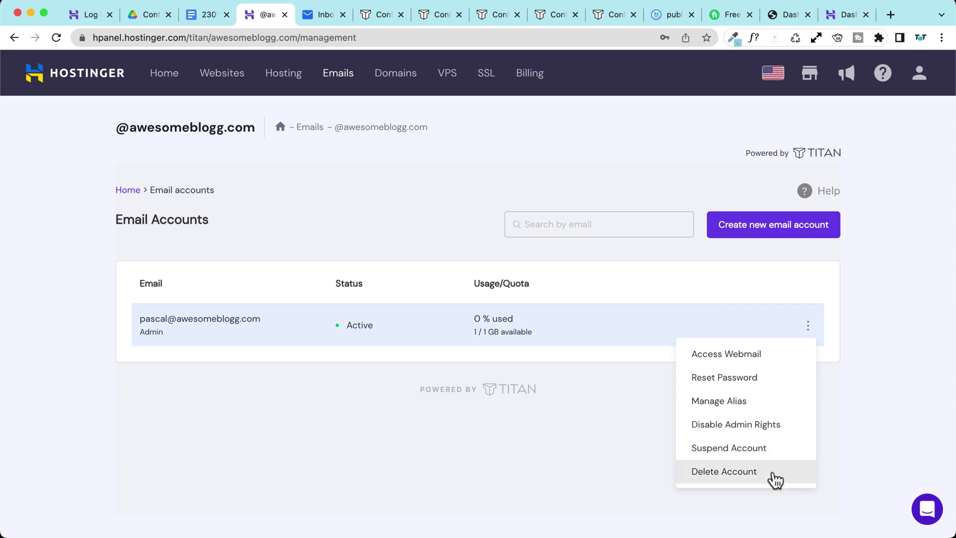
scroll(772, 470, "down", 1)
scroll(526, 376, "up", 1)
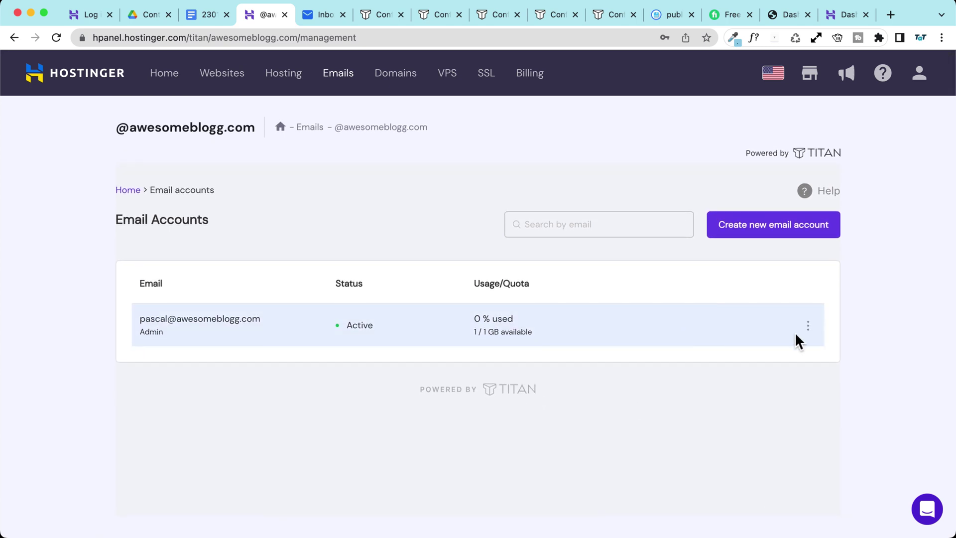
left_click(807, 325)
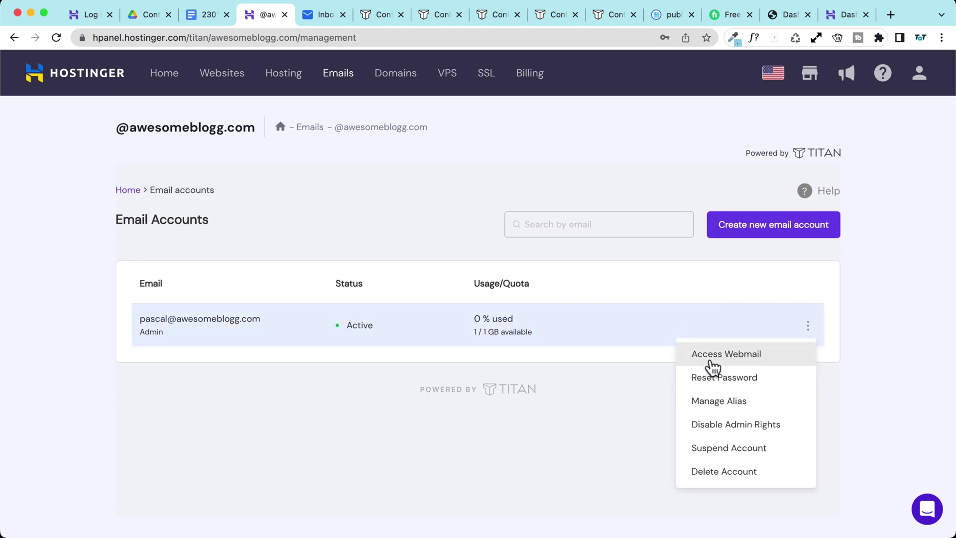
Step: Open the mailbox in Titan Webmail and sign in with the saved password
left_click(746, 362)
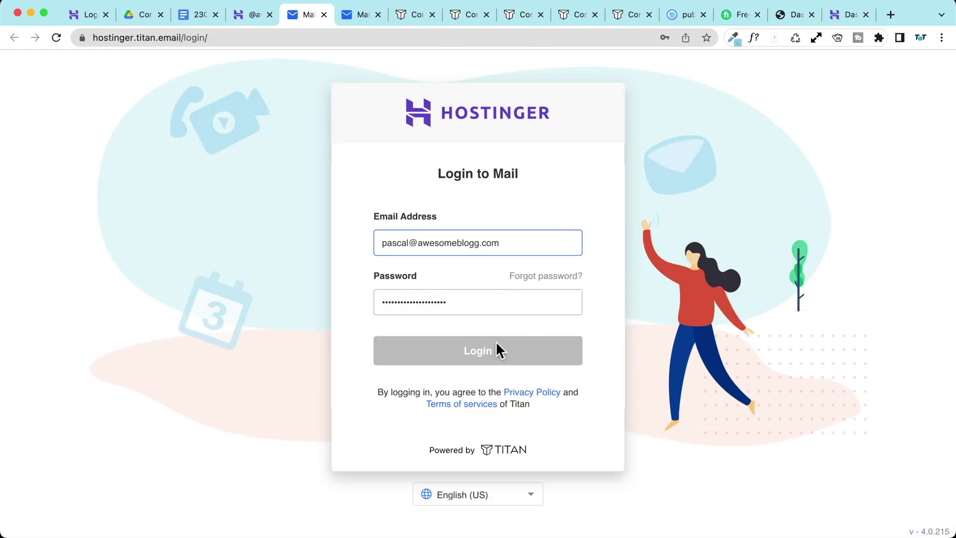
left_click(491, 351)
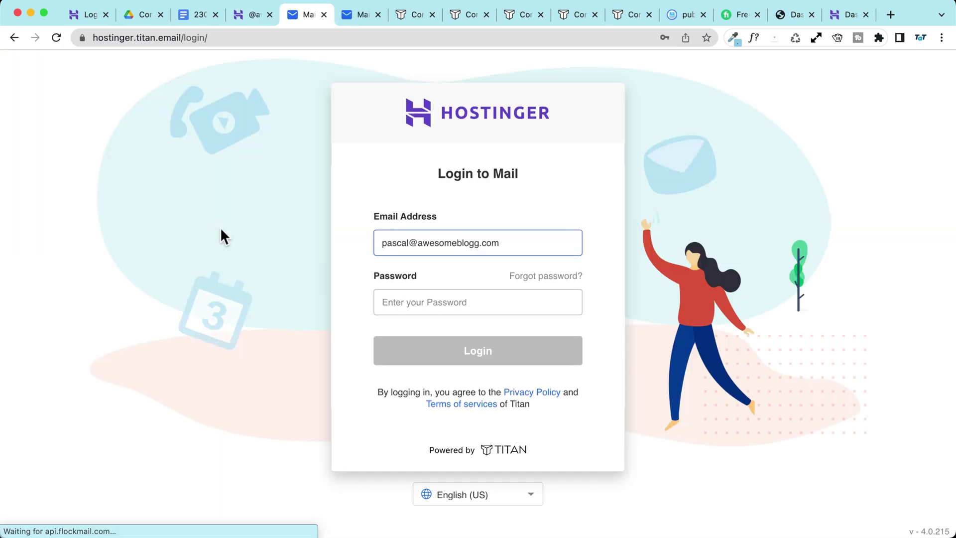
left_click(492, 294)
left_click(512, 347)
left_click(454, 355)
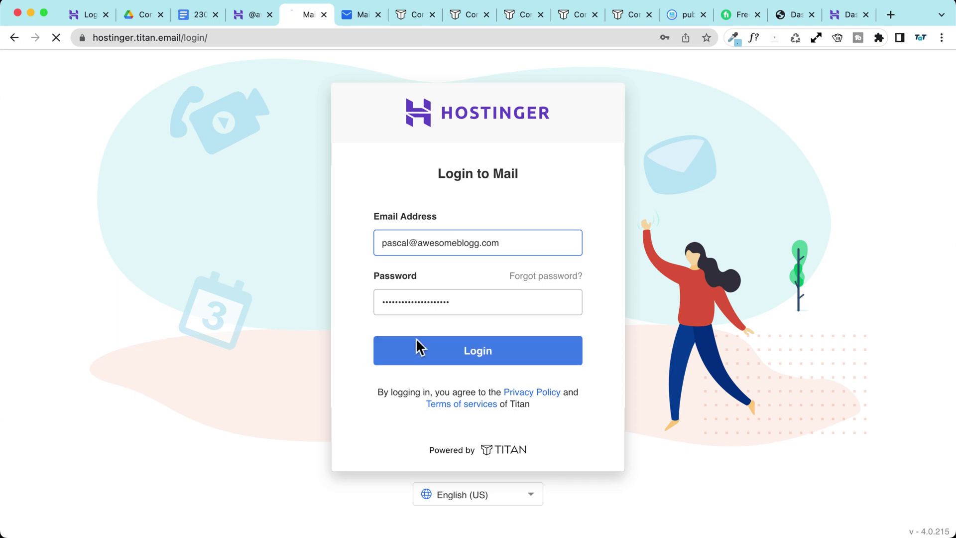
left_click(469, 347)
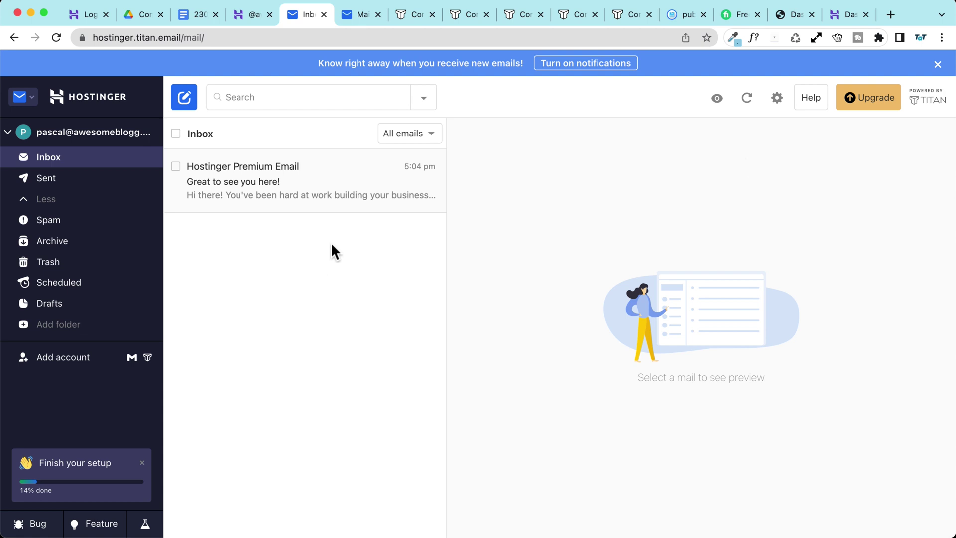
Step: Dismiss the notifications banner, glance at the upgrade offer, and return to the hPanel tab
left_click(937, 65)
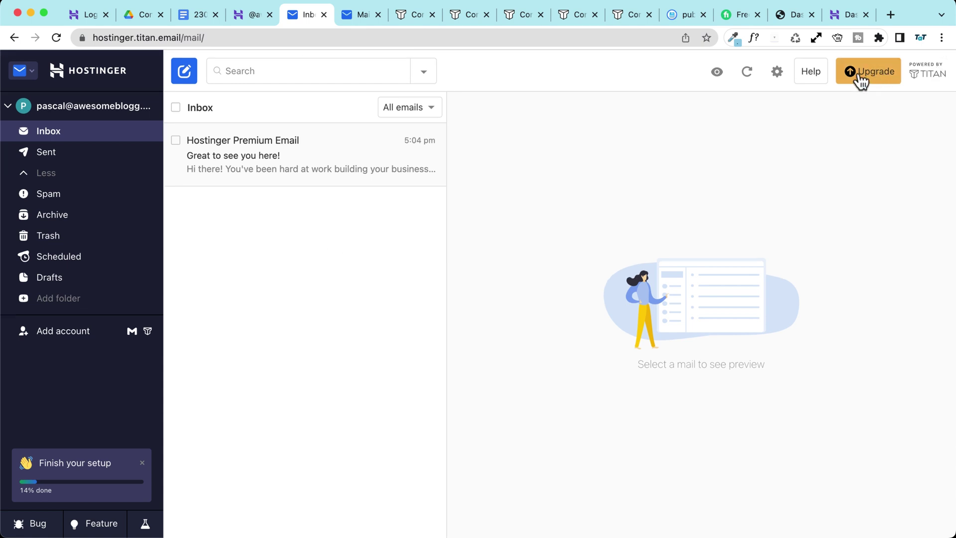
left_click(860, 79)
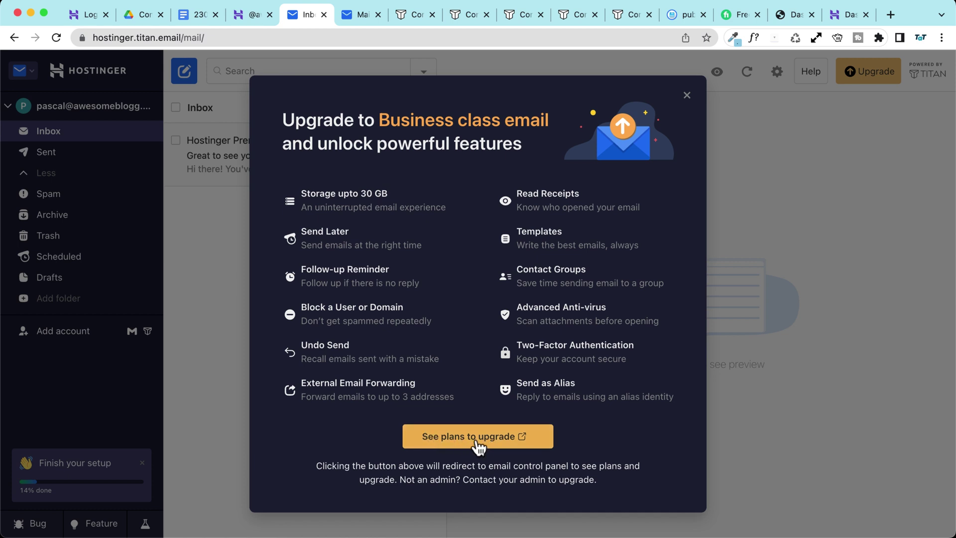
left_click(688, 98)
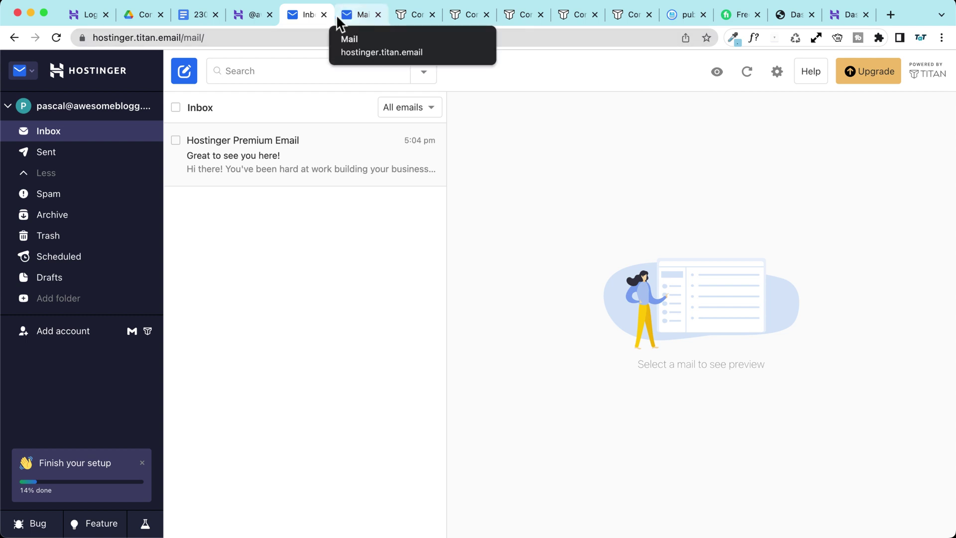
left_click(243, 19)
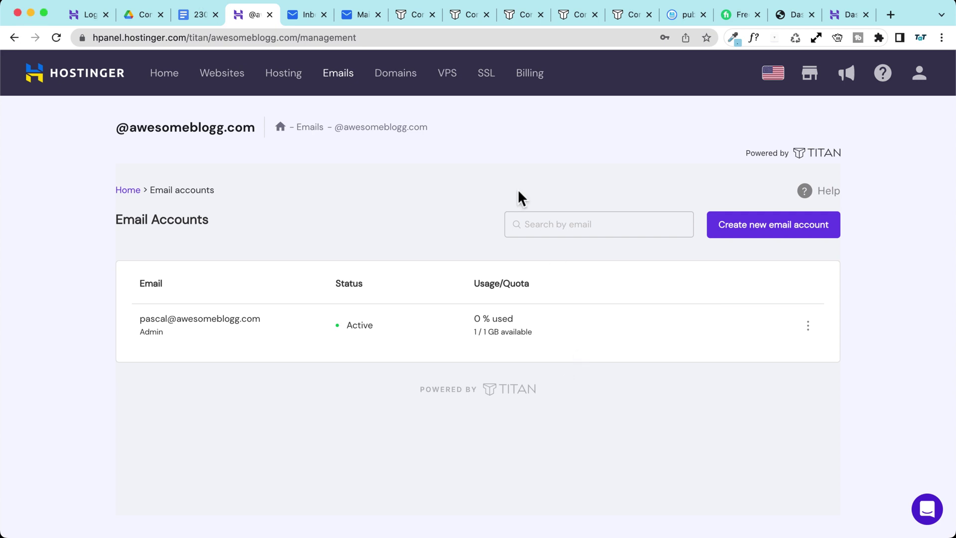
Step: Open Account Information and review the two-factor authentication security settings
left_click(919, 76)
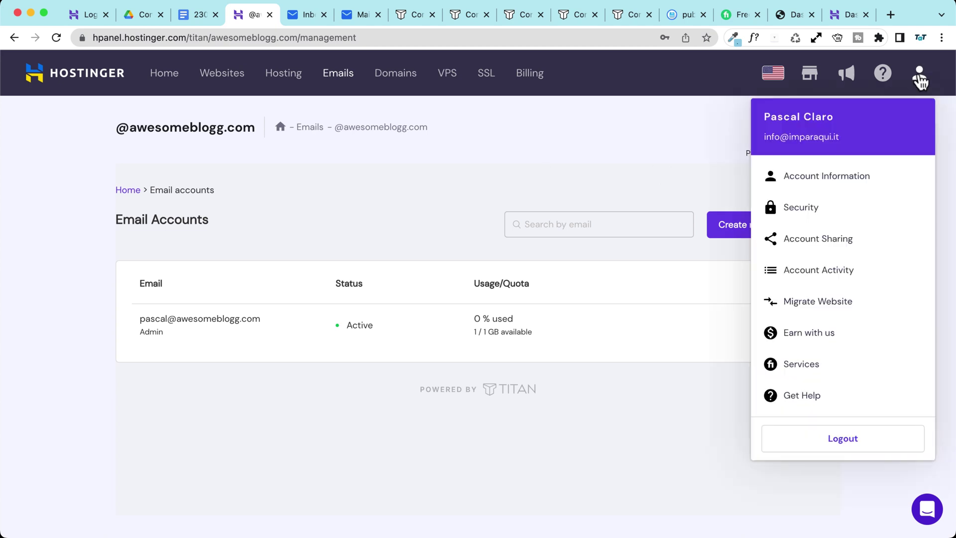
left_click(849, 180)
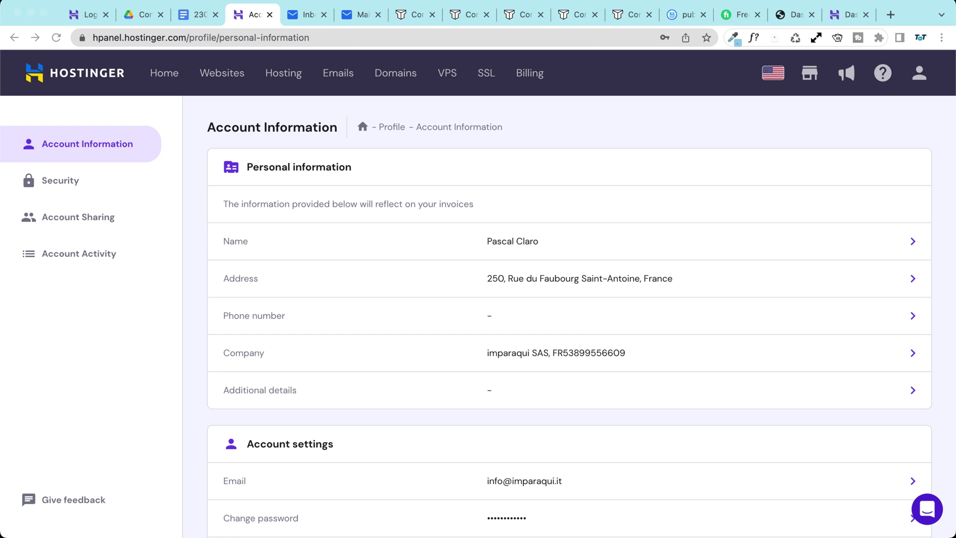
left_click(196, 255)
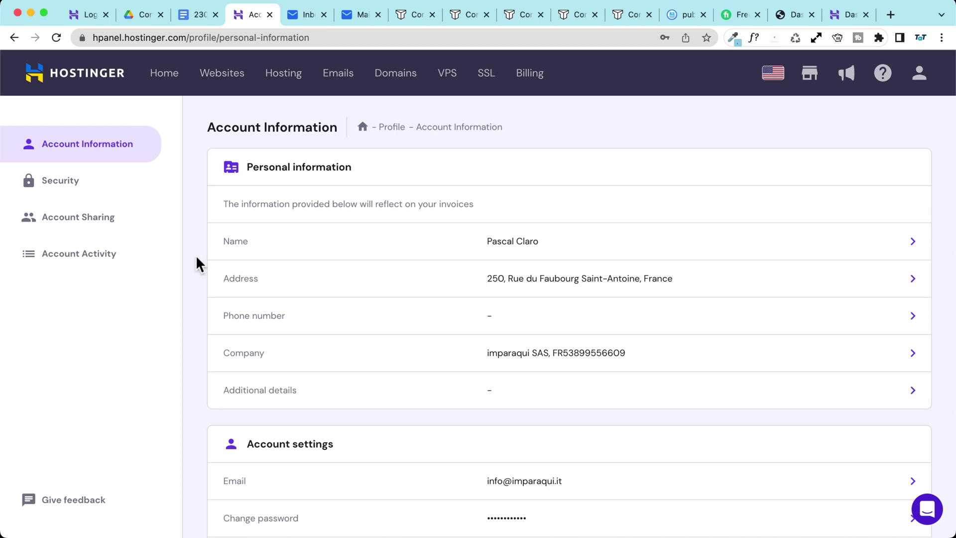
left_click(71, 189)
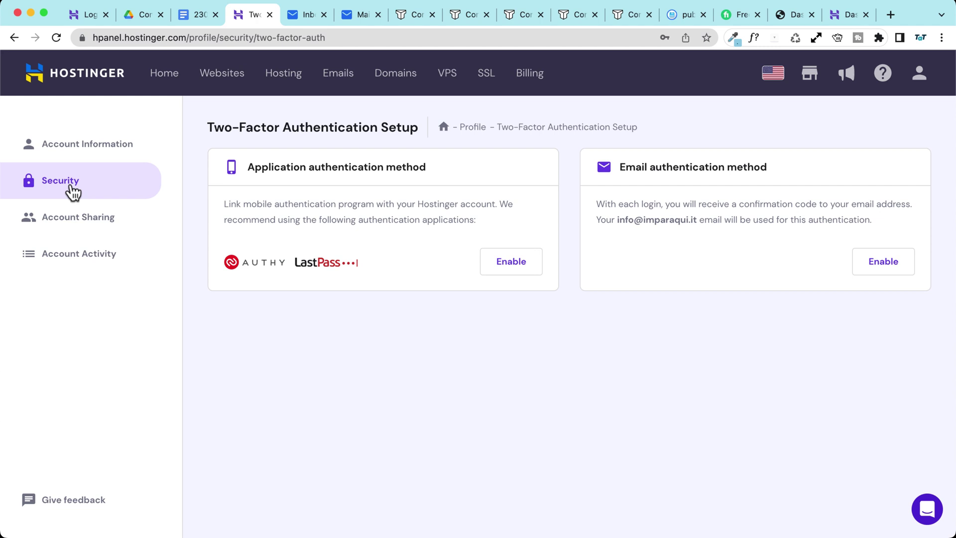
Step: Look over Account Sharing's Grant access form and the login history, then return to Websites
left_click(122, 227)
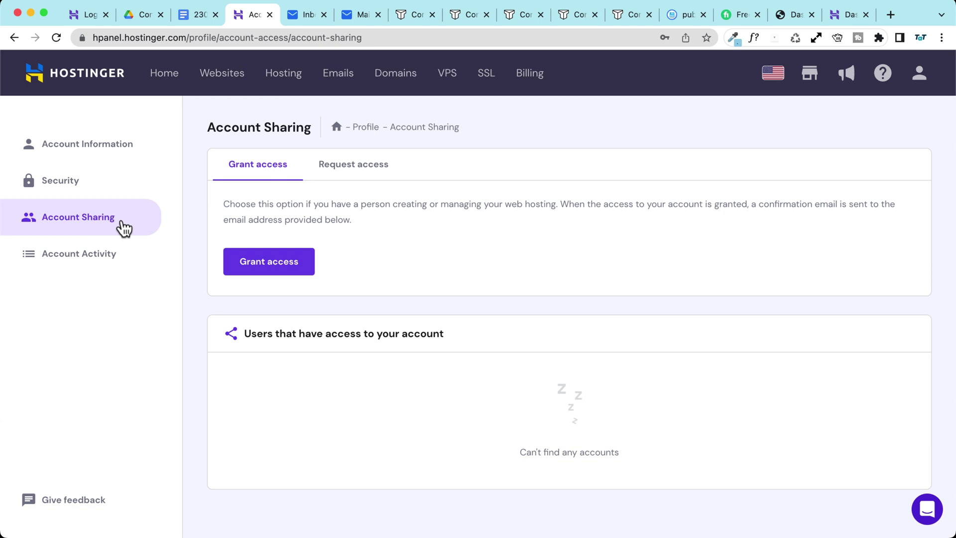
left_click(256, 264)
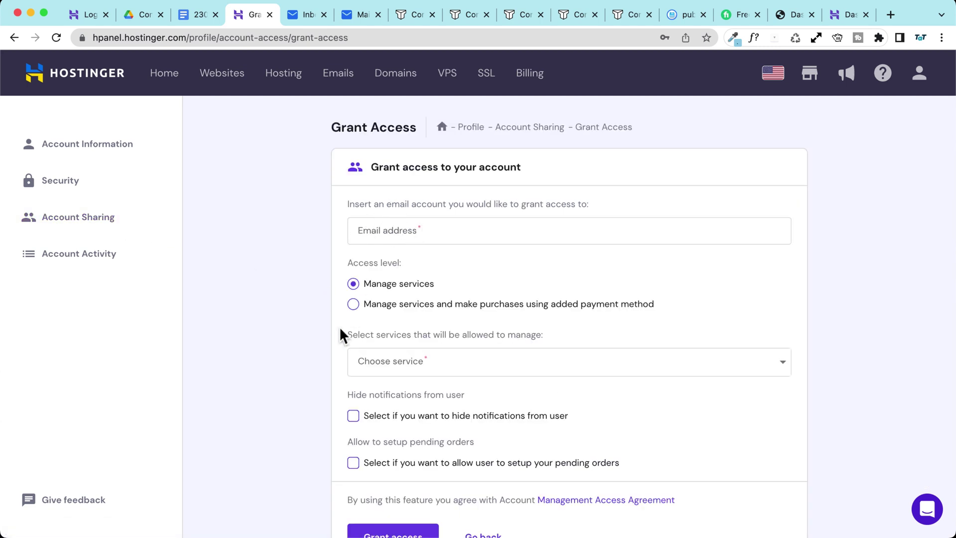
left_click(393, 372)
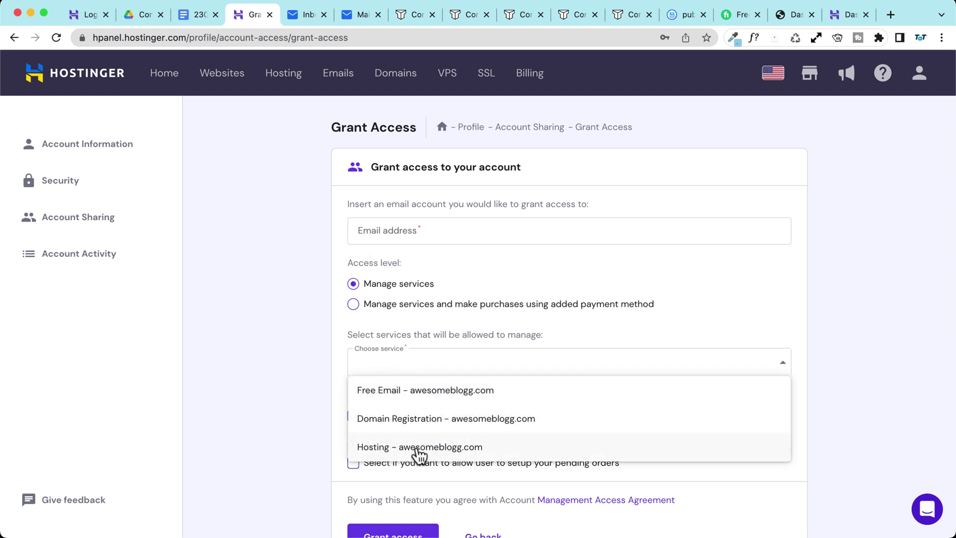
left_click(287, 351)
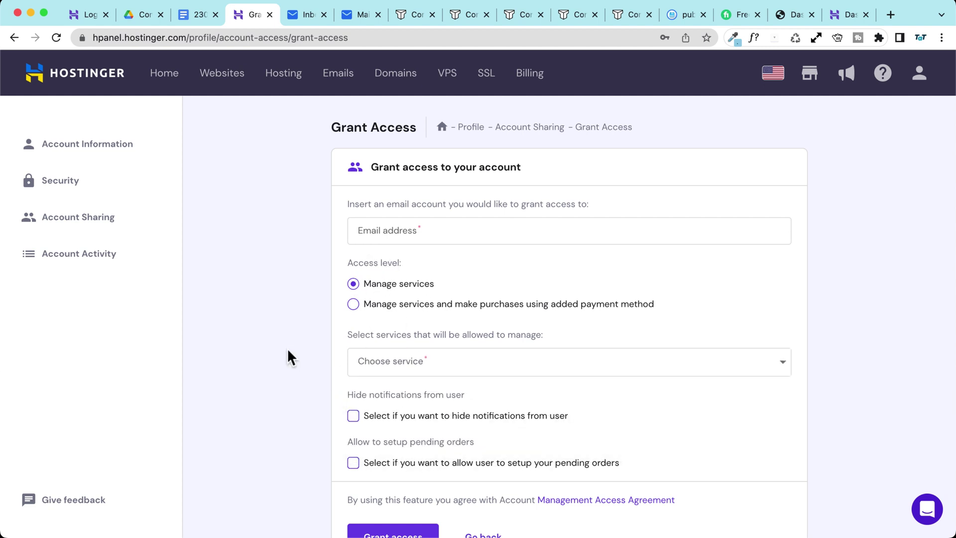
scroll(287, 351, "down", 2)
scroll(268, 365, "up", 2)
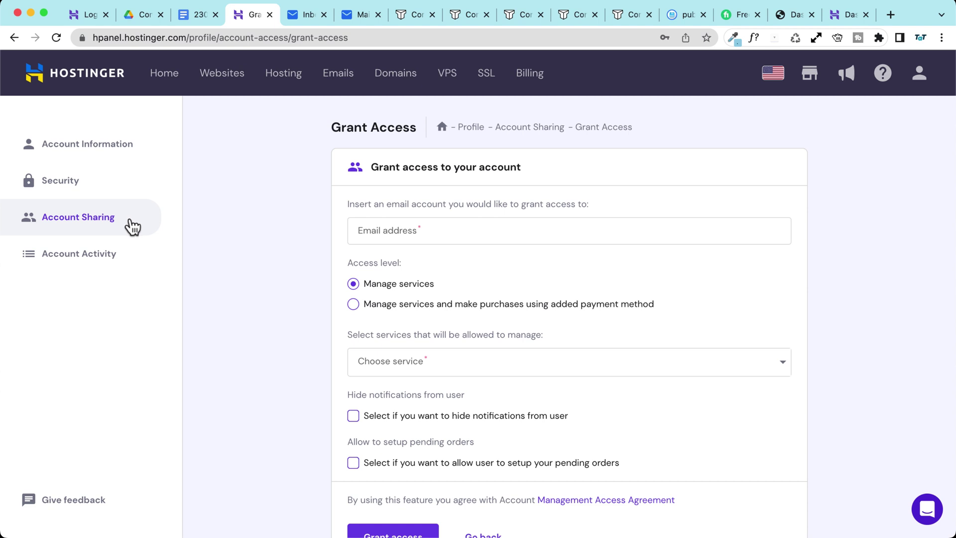
left_click(130, 259)
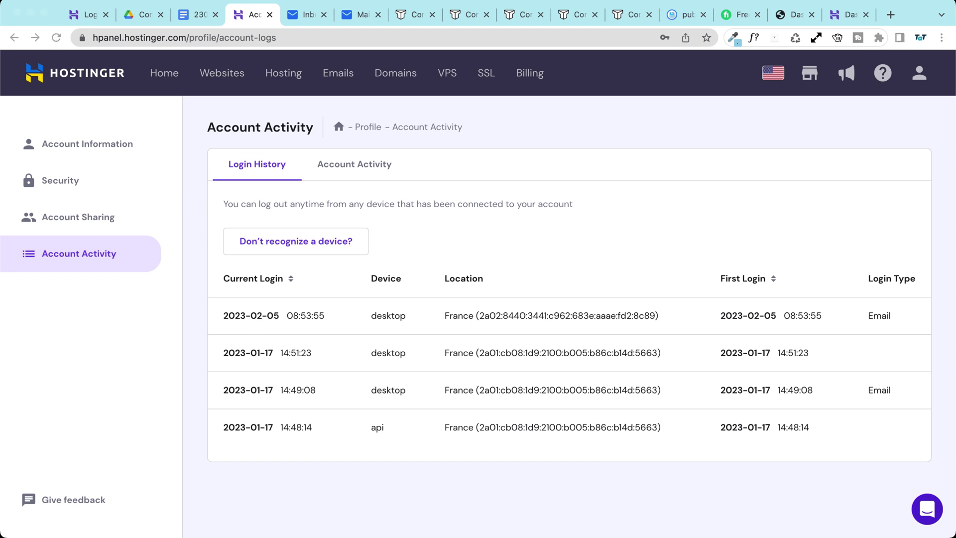
left_click(218, 68)
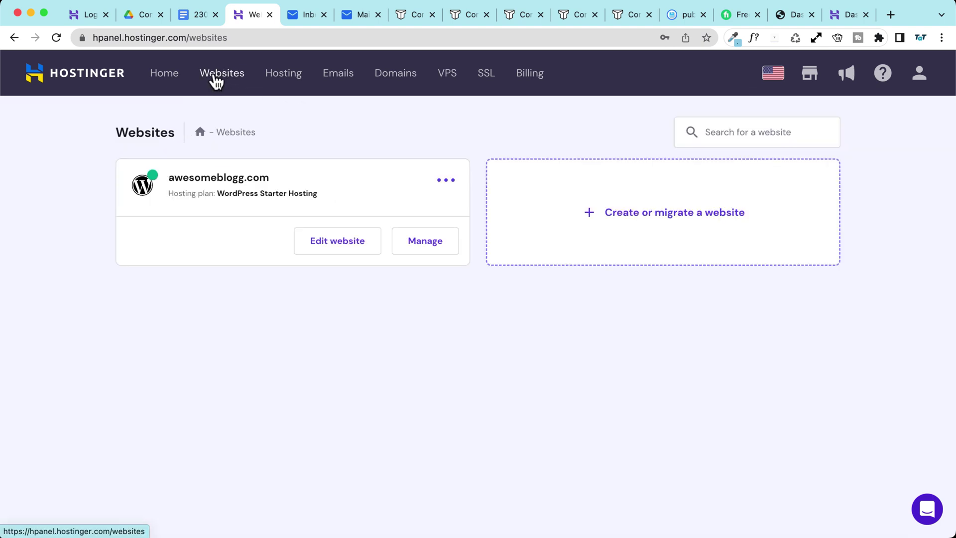
Step: Open awesomeblogg.com's hosting dashboard and compare its Daily backups with the pricing page
left_click(445, 242)
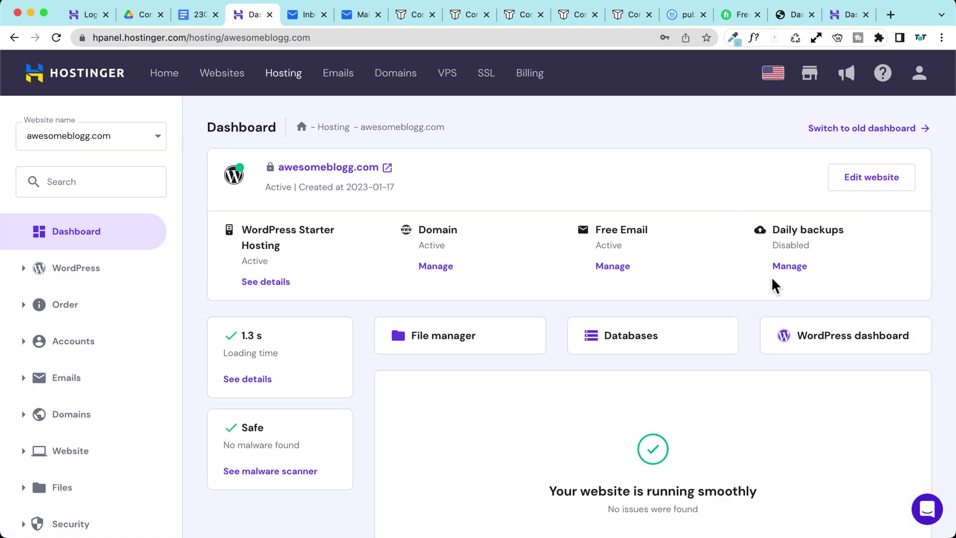
left_click_drag(769, 229, 851, 241)
left_click(851, 241)
key("super+1")
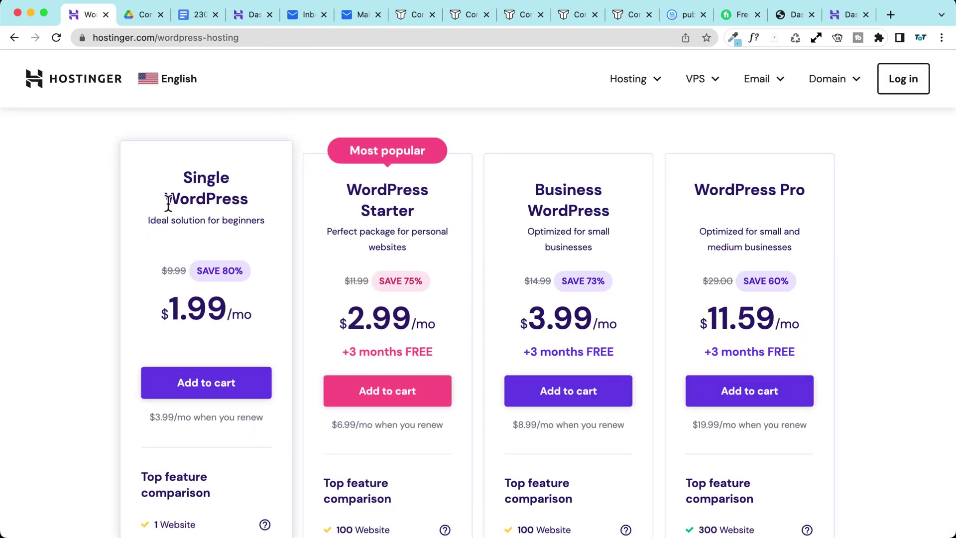
Step: Check the Weekly Backups feature on the WordPress hosting pricing page
scroll(370, 239, "down", 10)
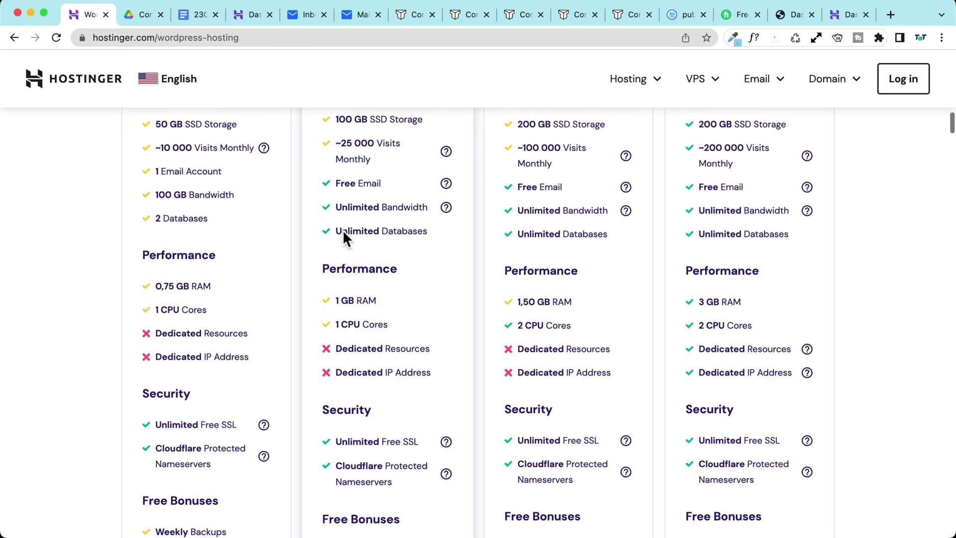
scroll(342, 231, "down", 3)
left_click(337, 346)
left_click_drag(337, 346, 402, 344)
left_click(408, 345)
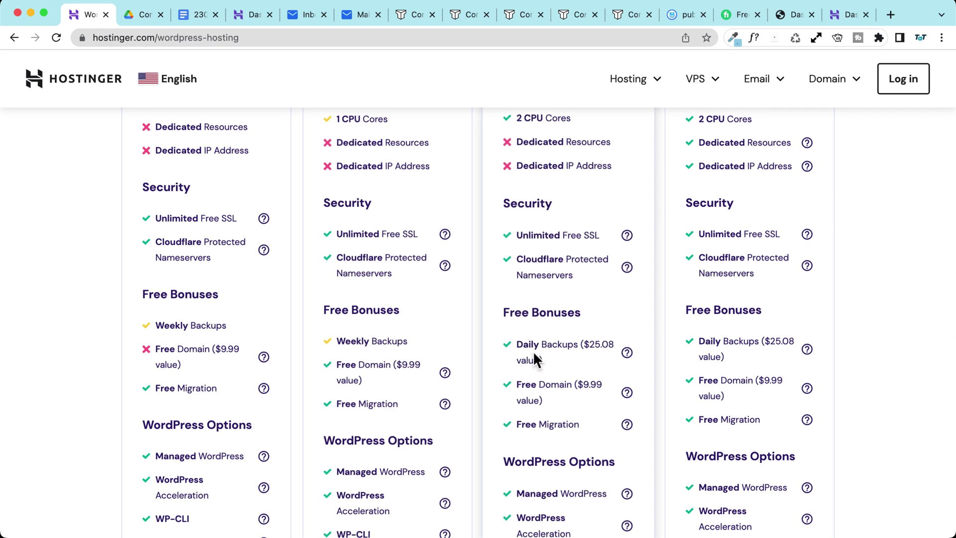
scroll(562, 351, "up", 12)
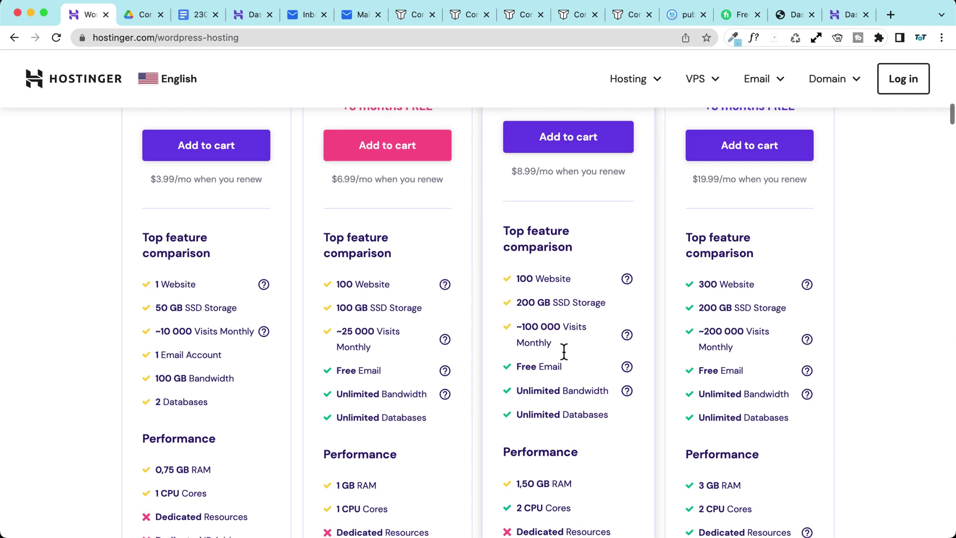
scroll(562, 351, "up", 3)
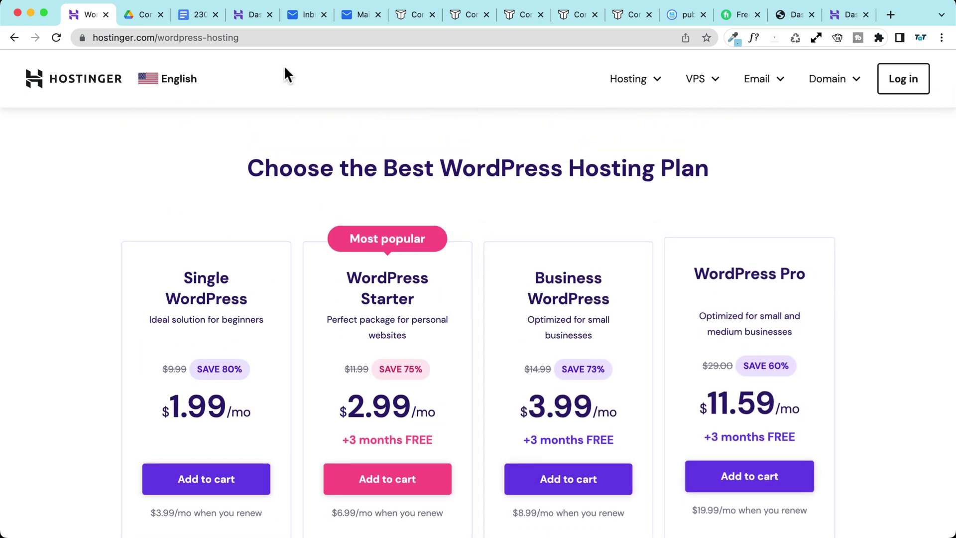
Step: Switch between the pricing and hPanel tabs, ending on the awesomeblogg.com dashboard
left_click(247, 15)
left_click(89, 14)
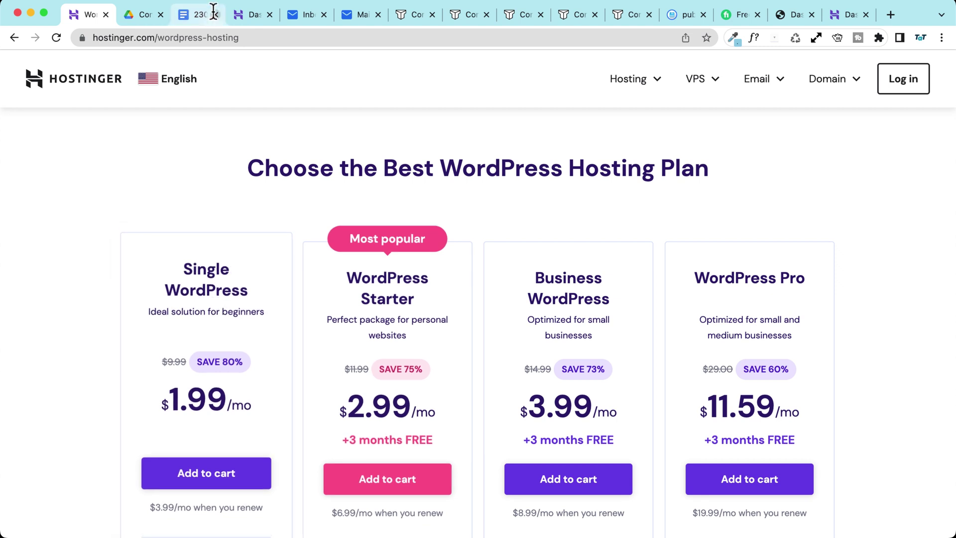
left_click(247, 16)
Step: Open awesomeblogg.com's daily backups add-on and pick the 12 months billing period
left_click(222, 73)
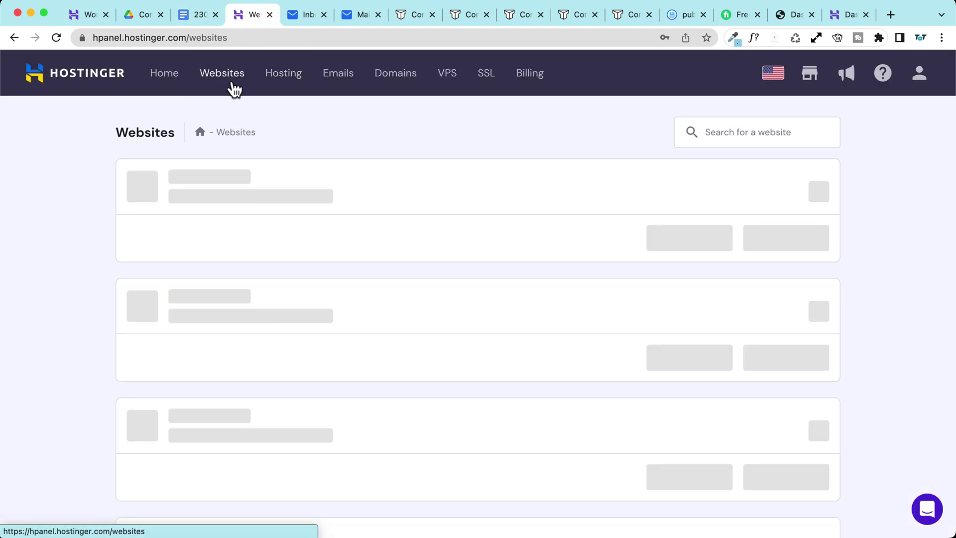
left_click(426, 242)
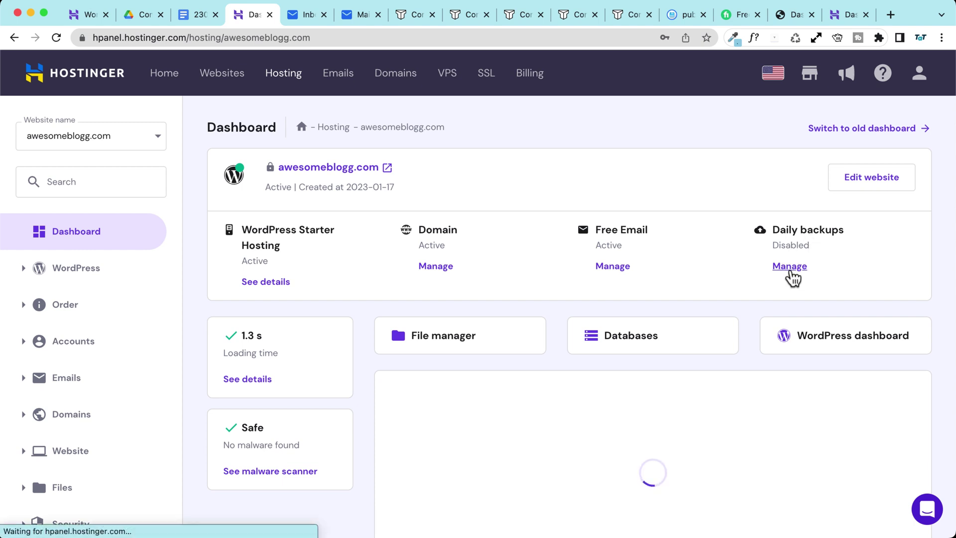
left_click(790, 269)
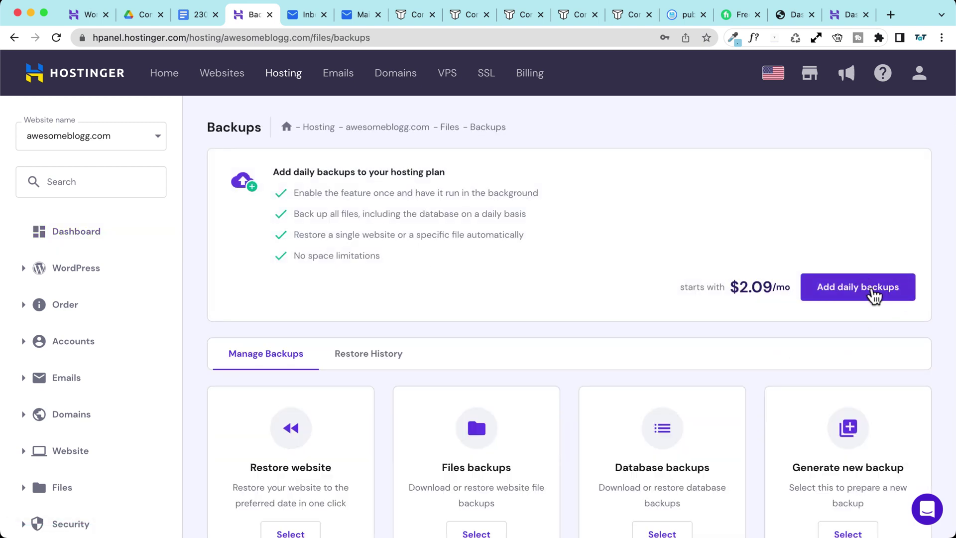
left_click(874, 294)
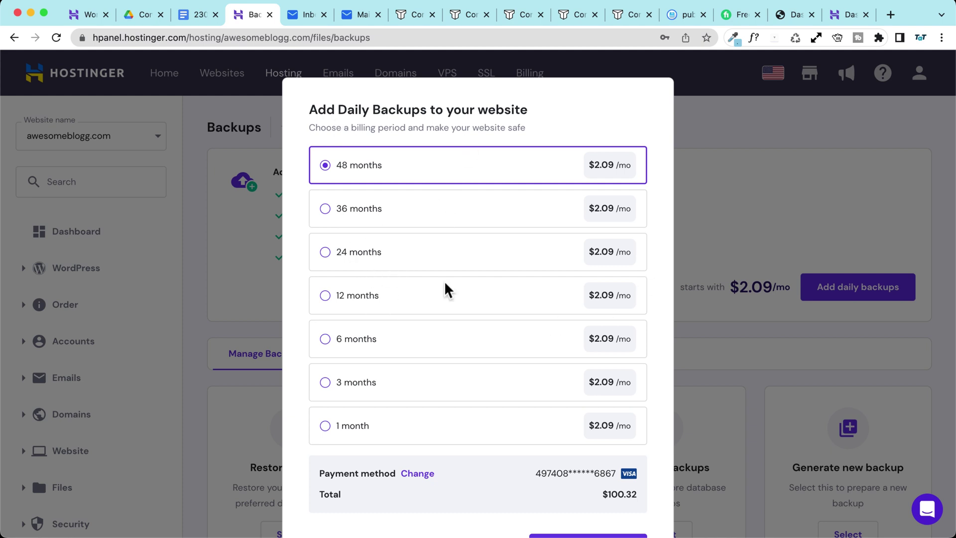
left_click(393, 302)
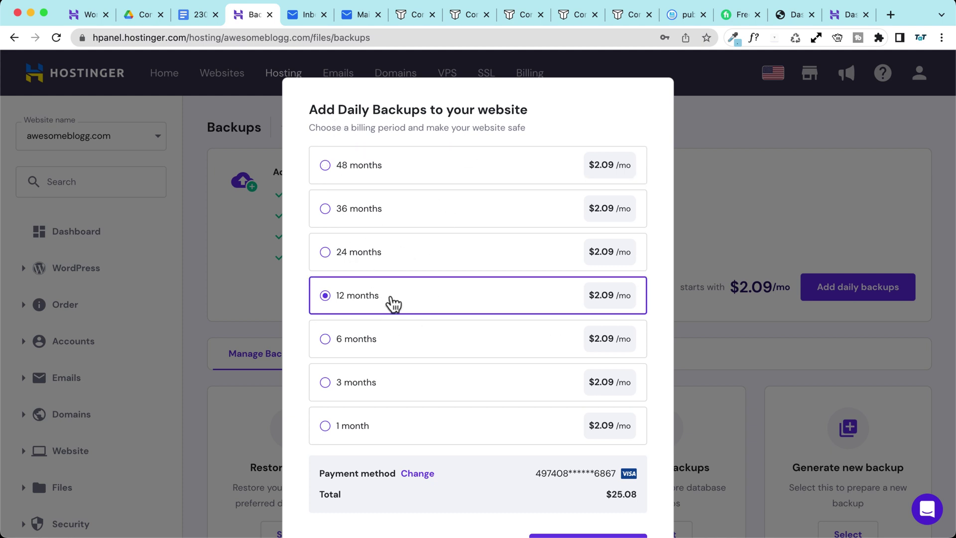
Step: Go to Create or migrate a website from the Websites list
scroll(374, 303, "down", 2)
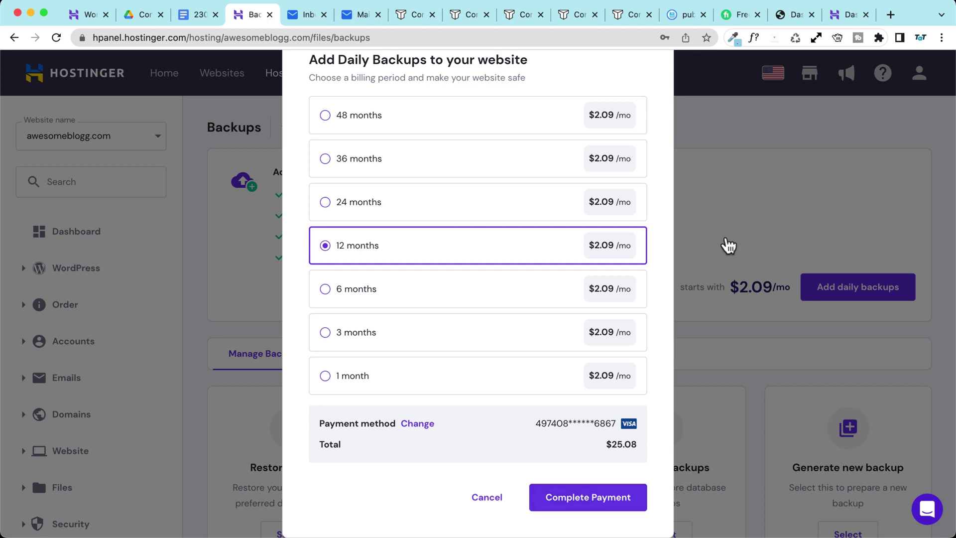
scroll(649, 143, "up", 2)
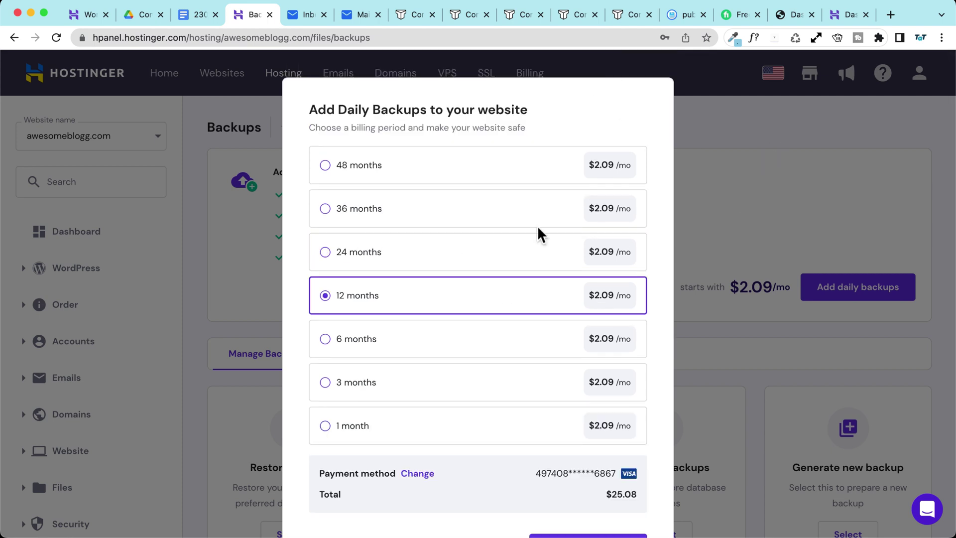
scroll(627, 192, "down", 2)
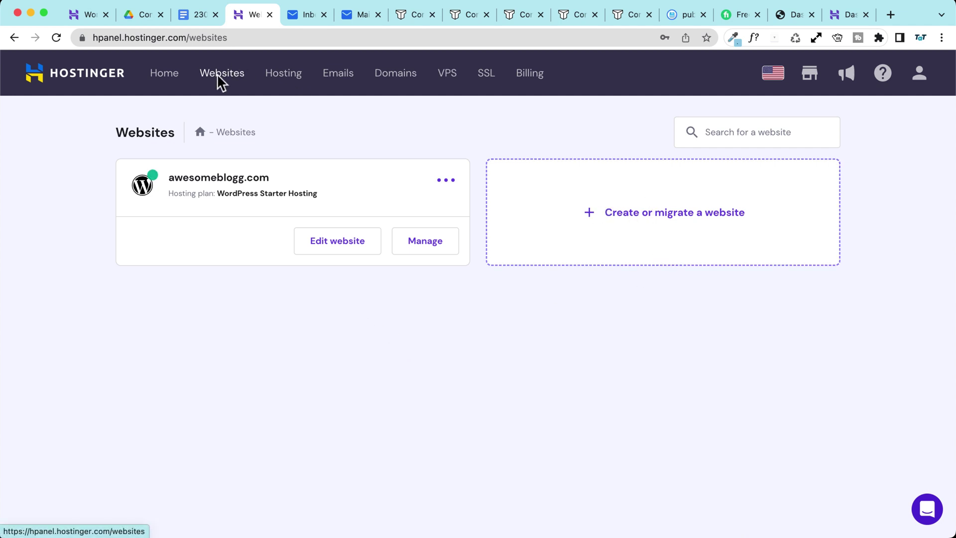
left_click(685, 223)
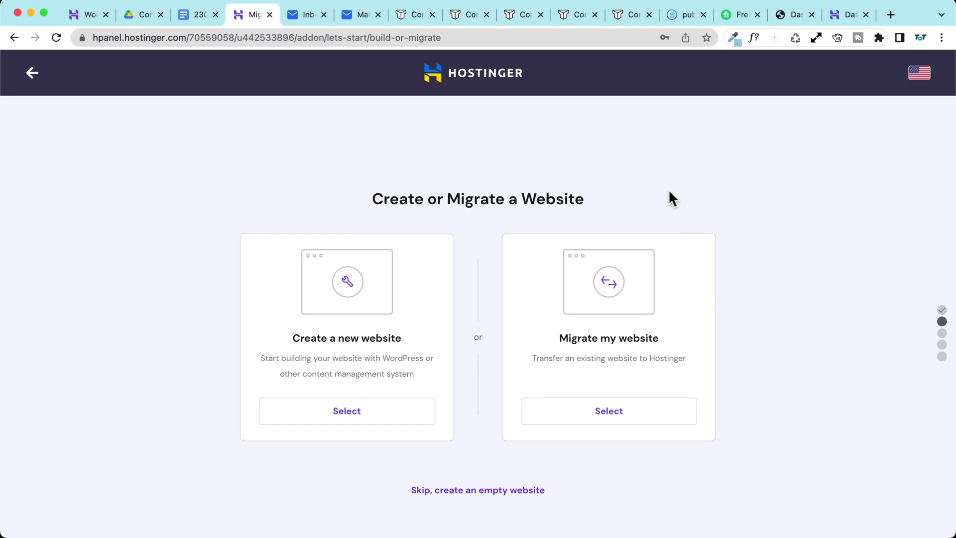
Step: Choose Migrate my website and compare the WordPress login and backup link options
left_click(609, 417)
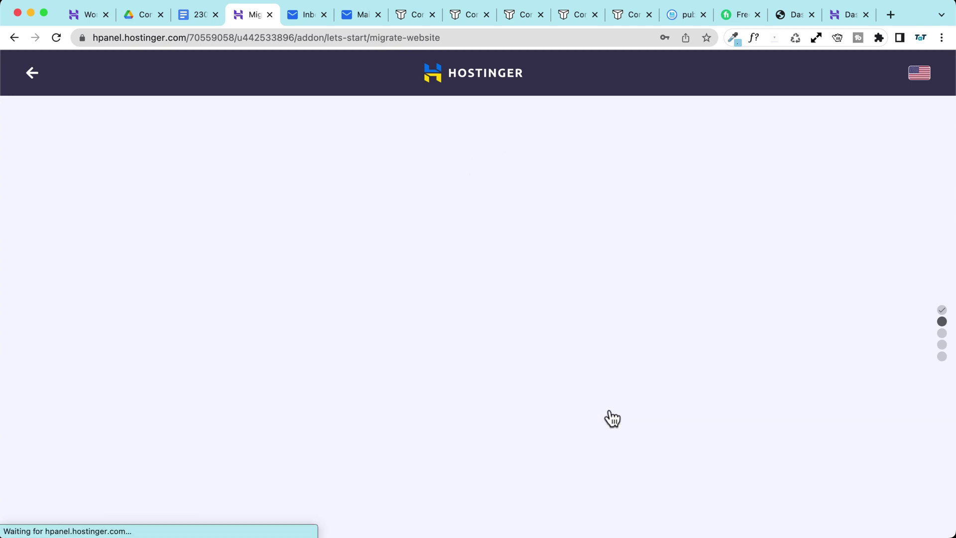
left_click(601, 399)
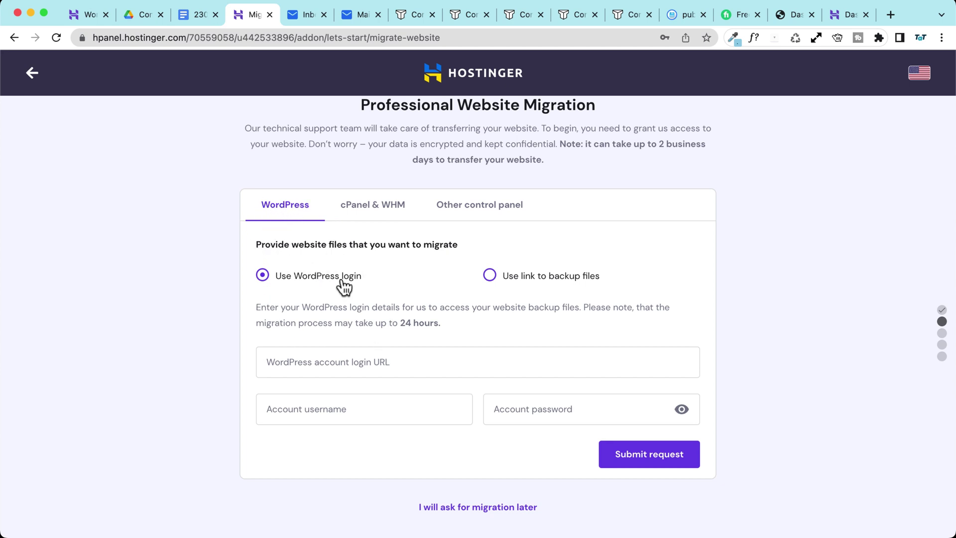
left_click(531, 277)
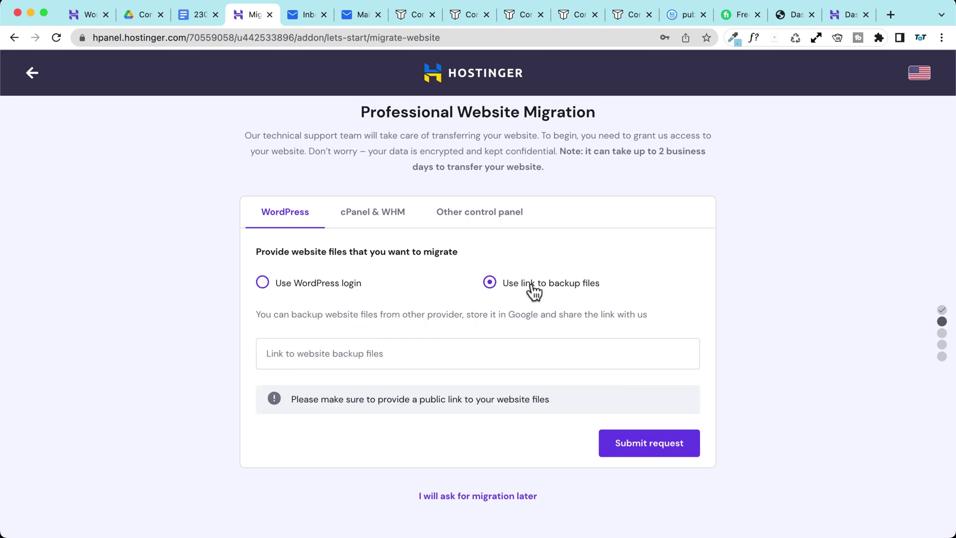
left_click(304, 282)
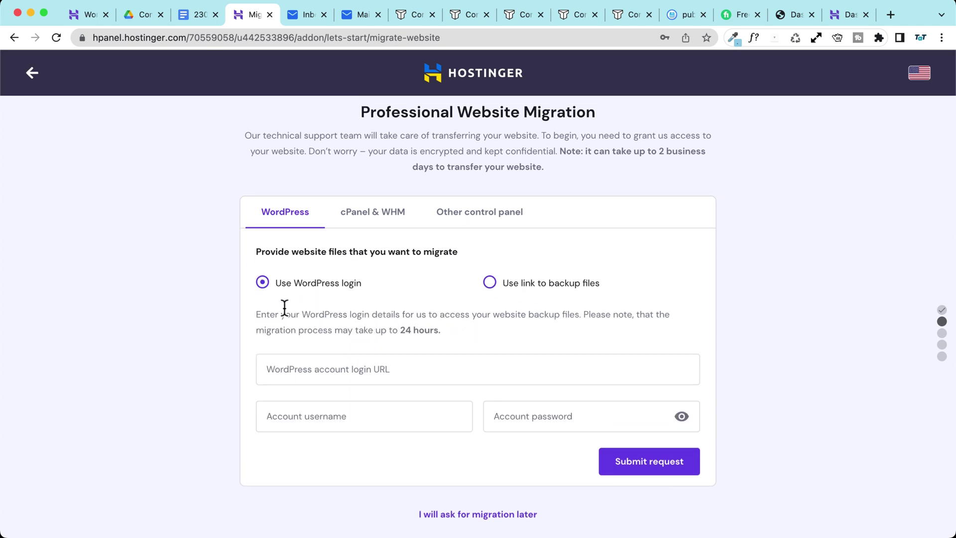
Step: Inspect the login URL, username and password fields, then go back to the hosting dashboard
scroll(297, 314, "down", 1)
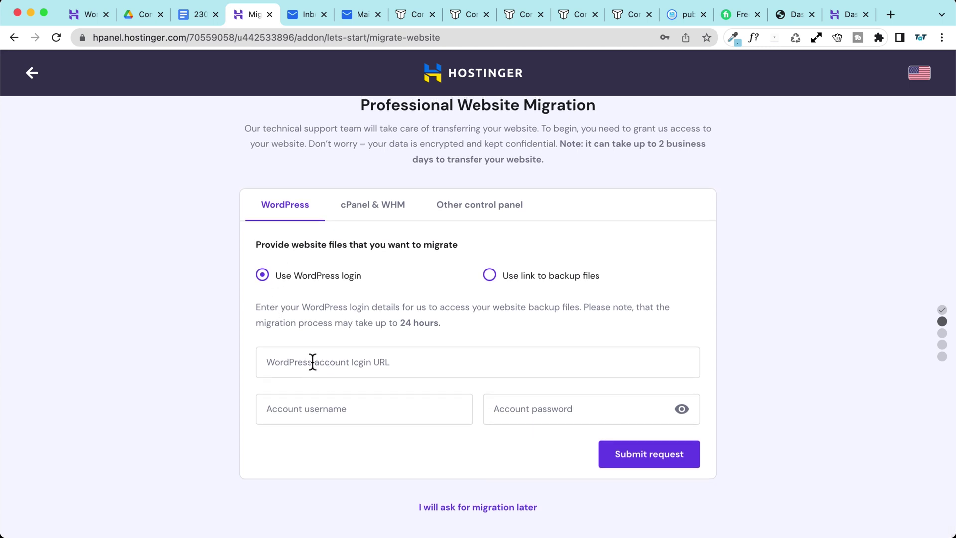
left_click(388, 363)
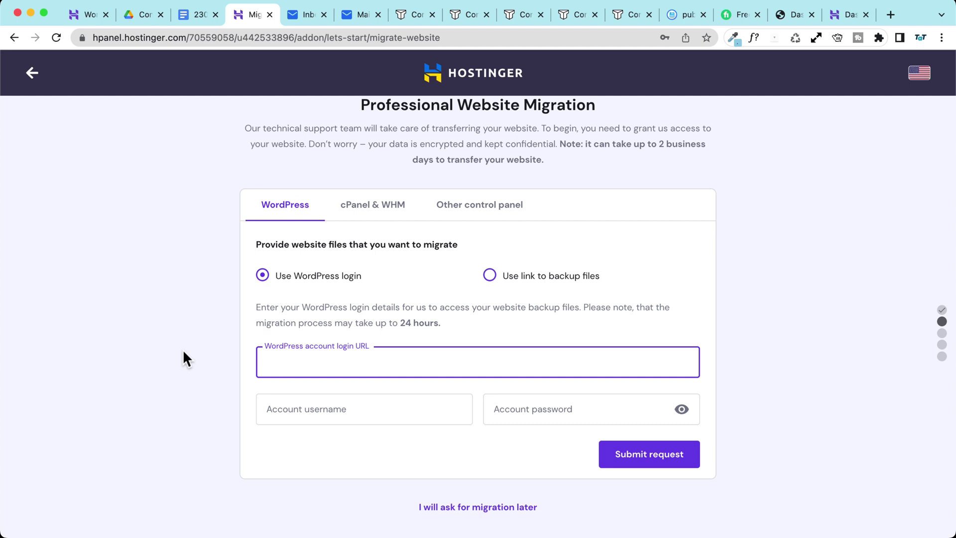
left_click(331, 409)
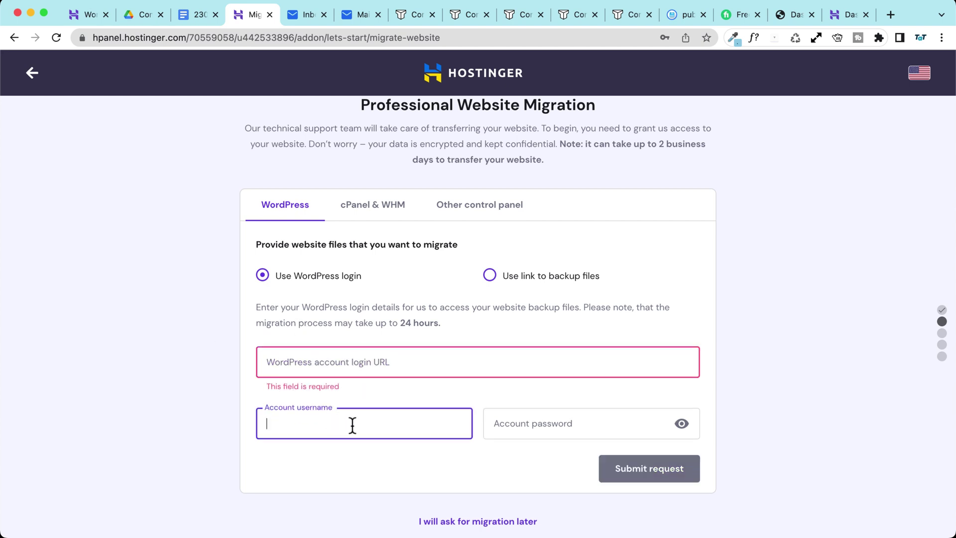
left_click(538, 422)
left_click(199, 381)
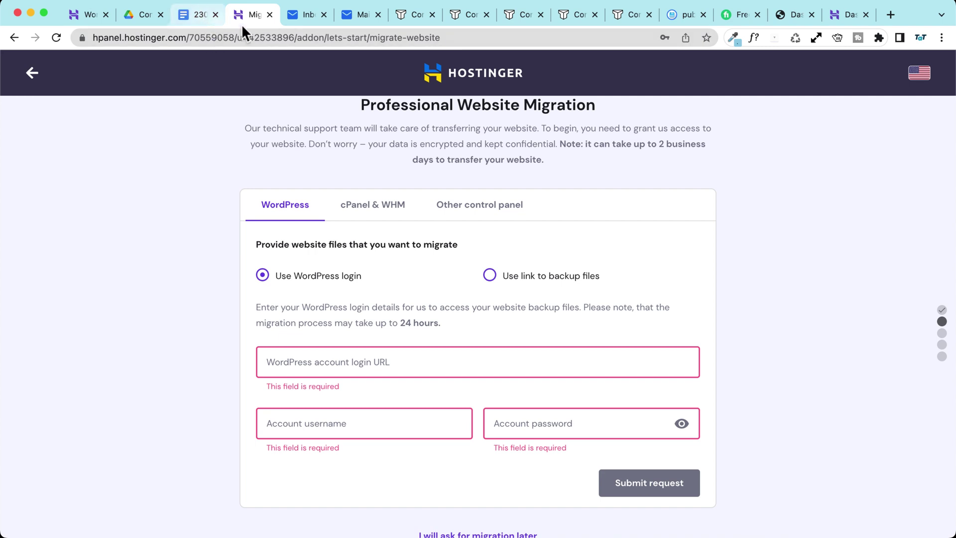
scroll(100, 130, "up", 2)
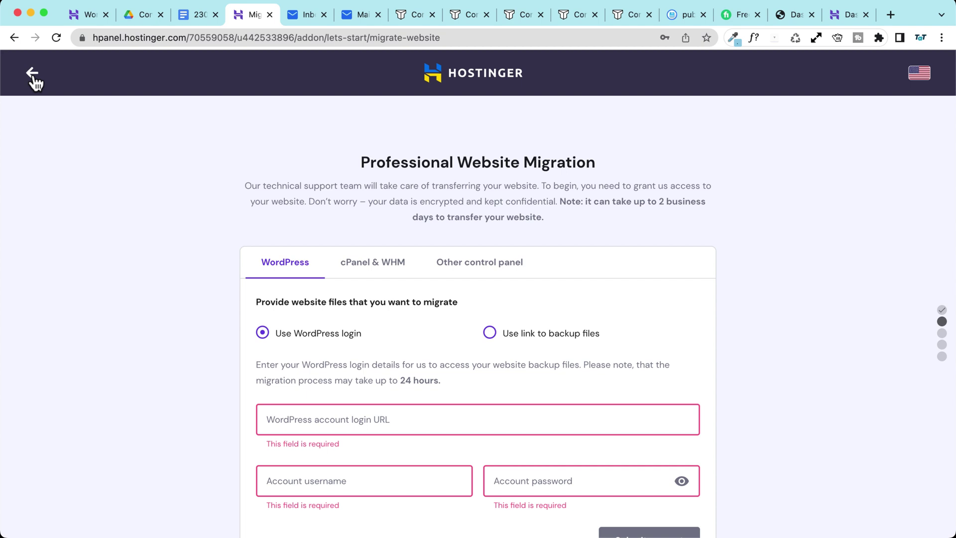
left_click(34, 78)
Step: Expand Website in the dashboard sidebar and open Migrate Website
scroll(57, 305, "down", 5)
left_click(62, 315)
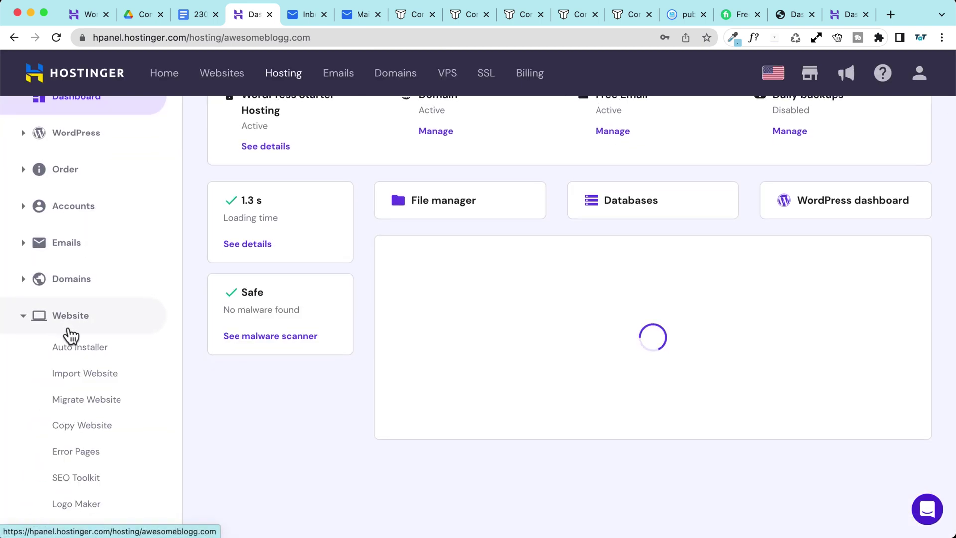
left_click(89, 401)
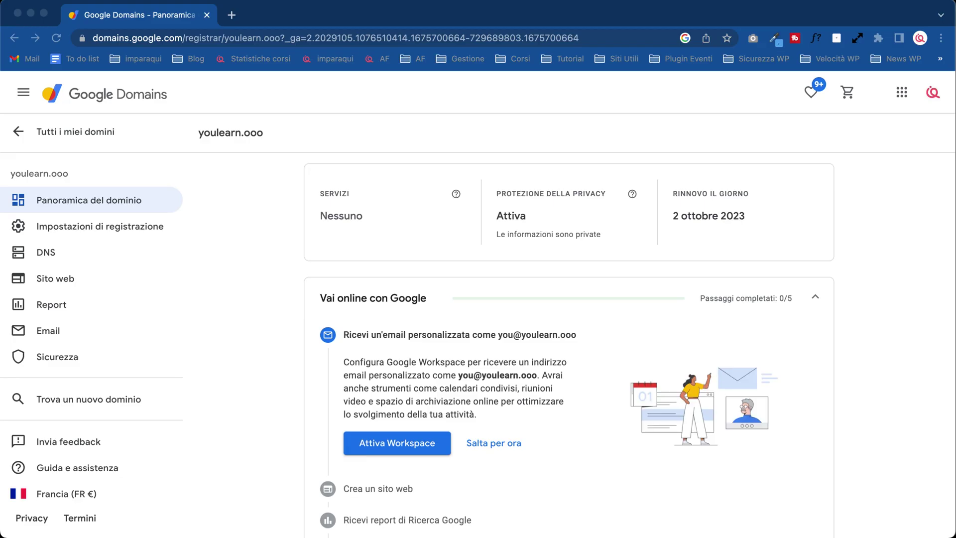
Step: Bring the Google Domains window forward and open the DNS settings for youlearn.ooo
left_click(274, 225)
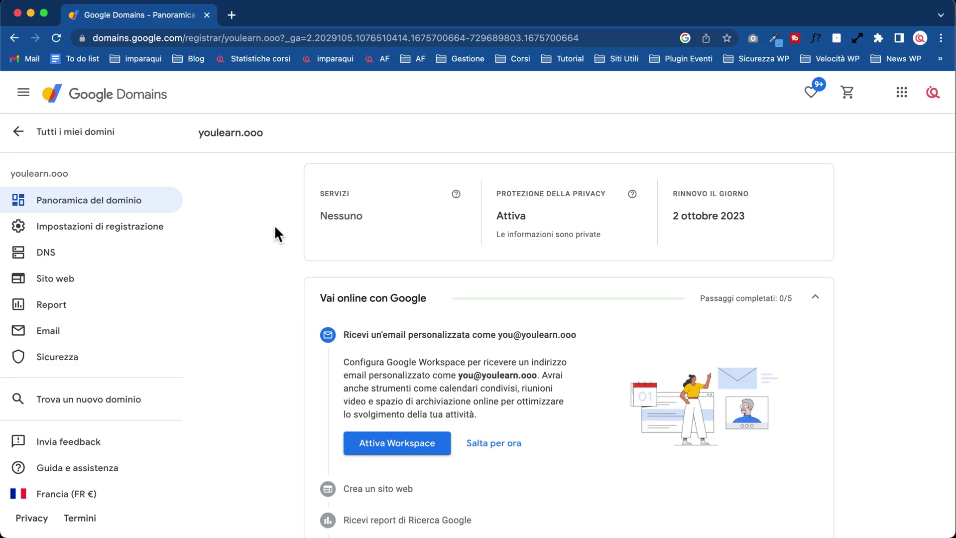
scroll(271, 219, "down", 1)
scroll(272, 222, "up", 1)
scroll(264, 333, "down", 5)
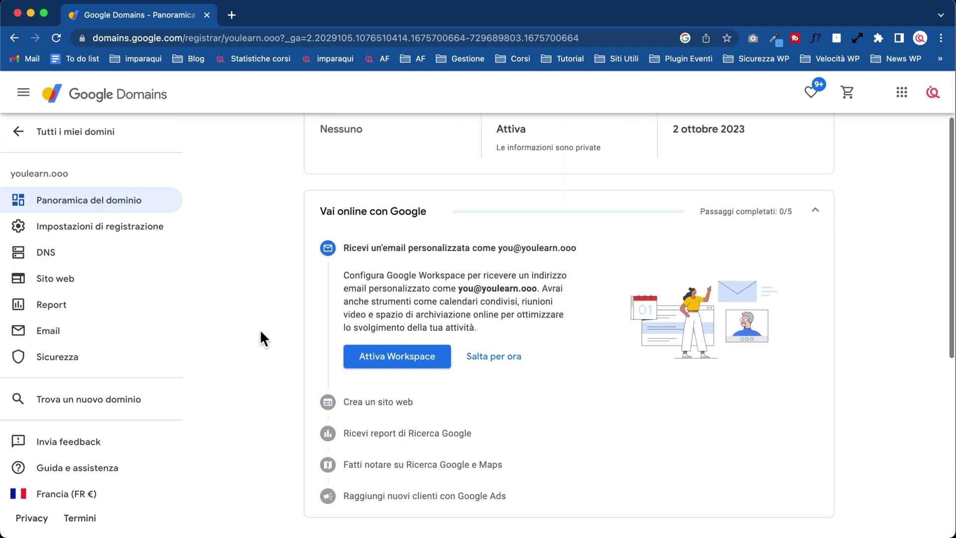
scroll(261, 331, "up", 5)
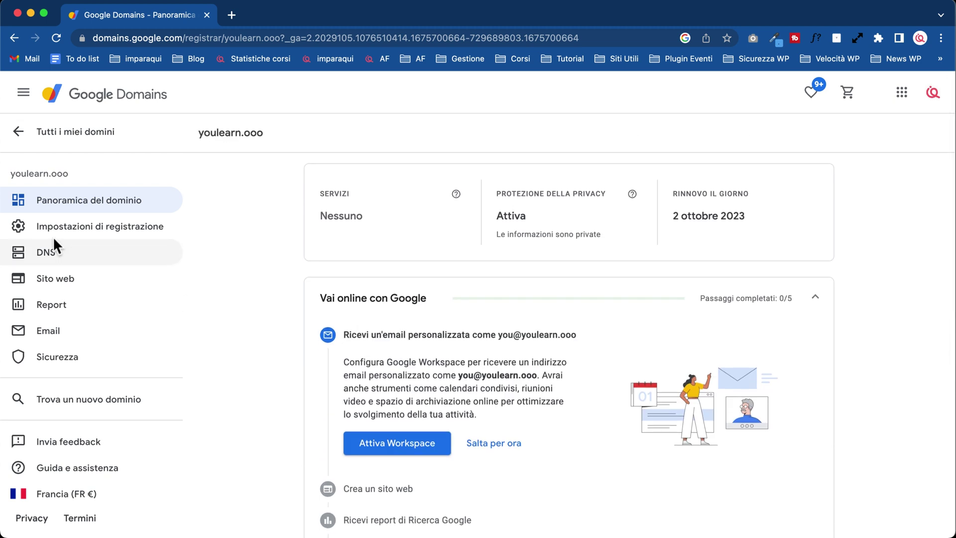
left_click(57, 257)
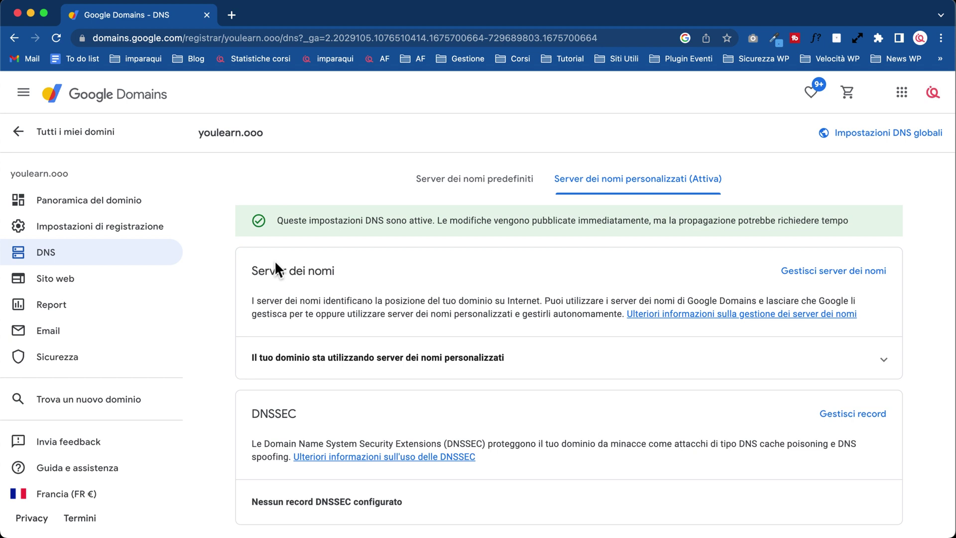
left_click(305, 143)
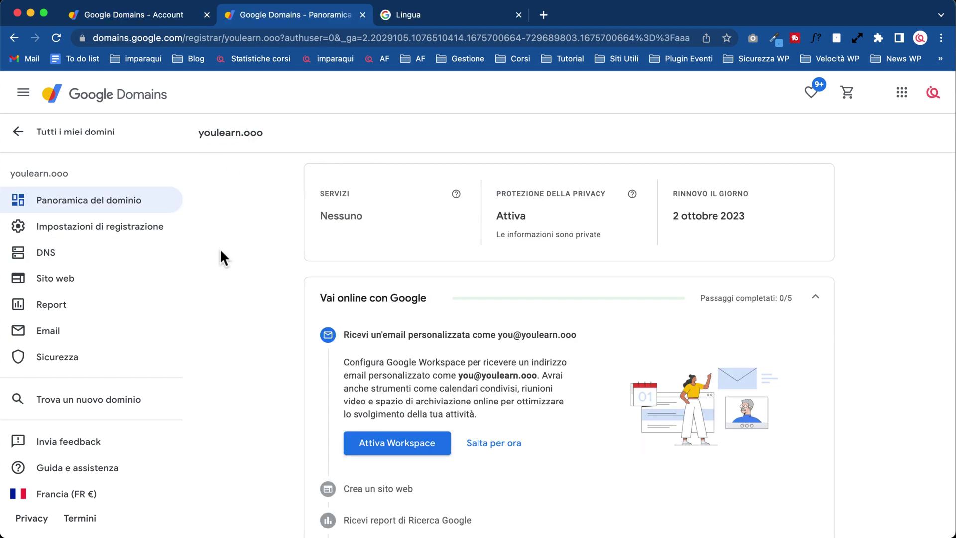
scroll(273, 235, "down", 3)
scroll(273, 235, "up", 3)
Step: Edit youlearn.ooo's custom nameservers and select the current ns1.siteground.net entry
left_click(59, 262)
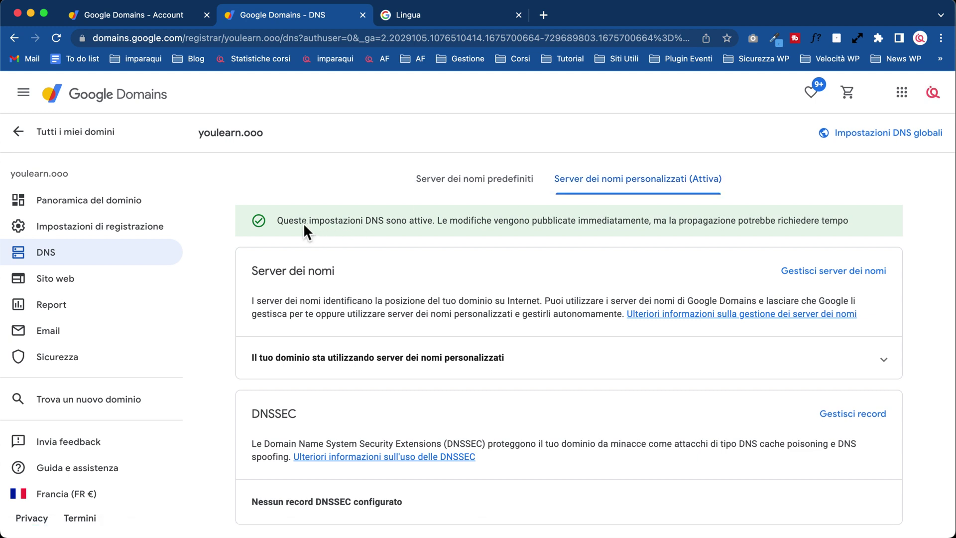
scroll(324, 222, "down", 1)
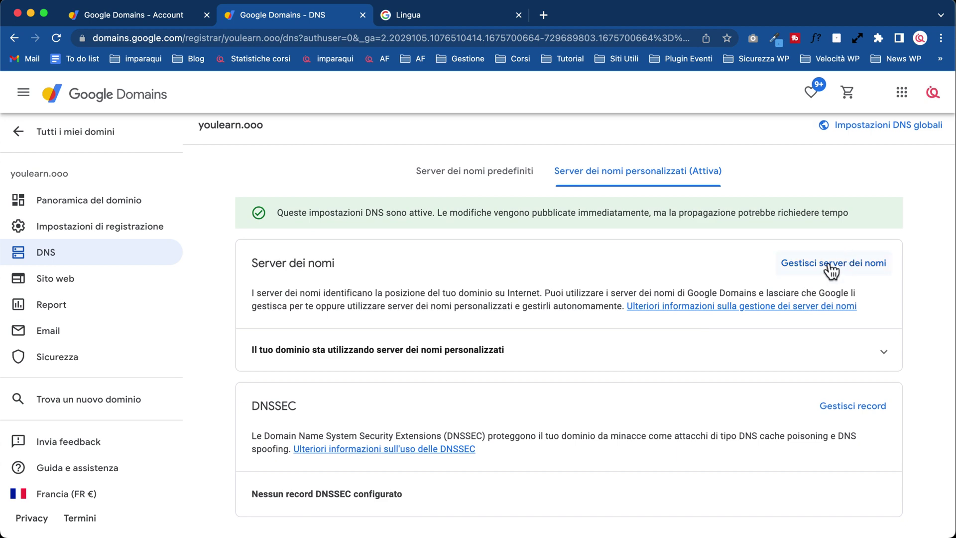
left_click(831, 262)
scroll(391, 296, "down", 5)
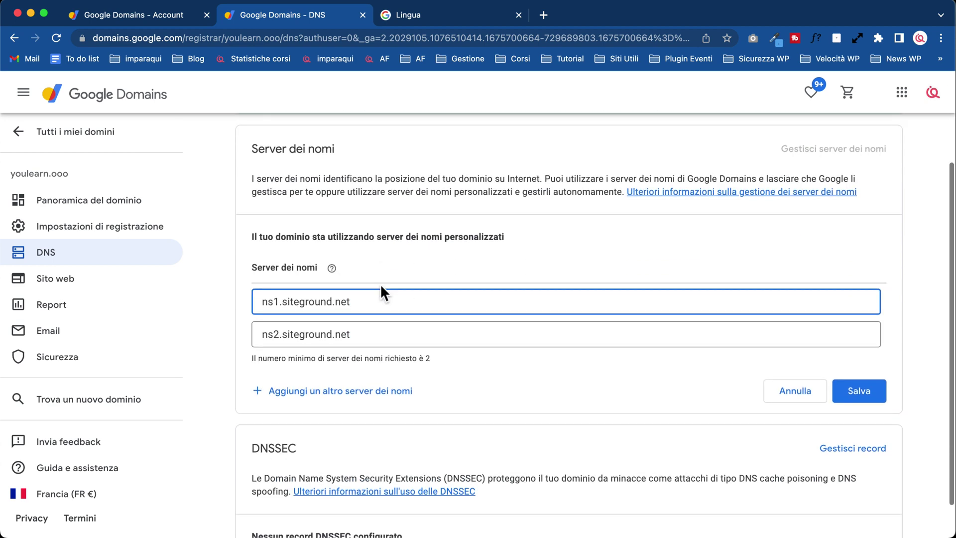
left_click_drag(368, 267, 246, 260)
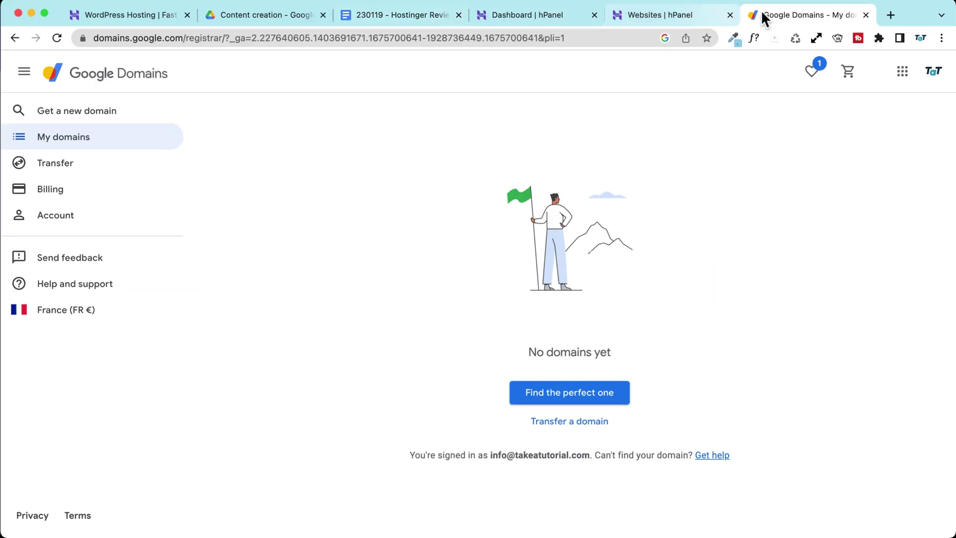
Step: Close the Google Domains tab and start a new Hostinger website, choosing WordPress
left_click(865, 15)
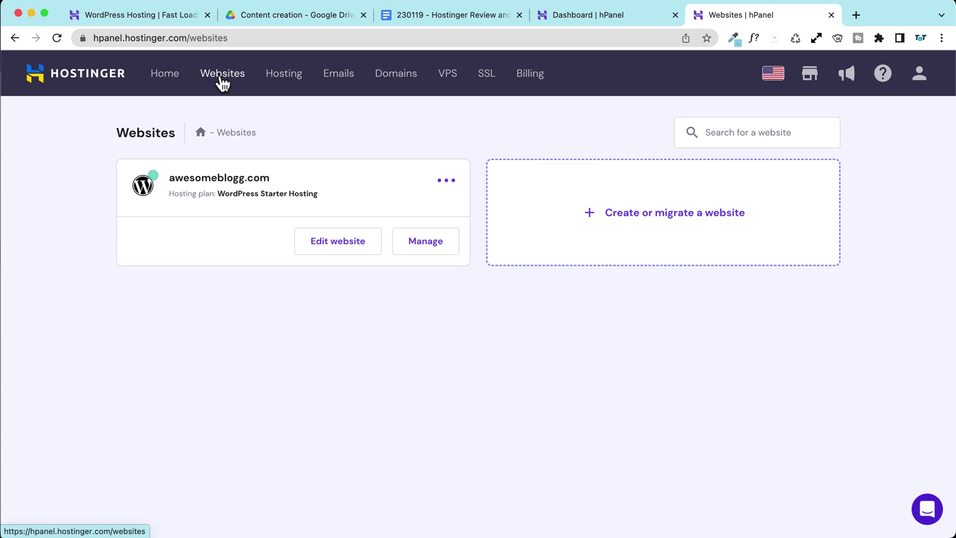
left_click(655, 224)
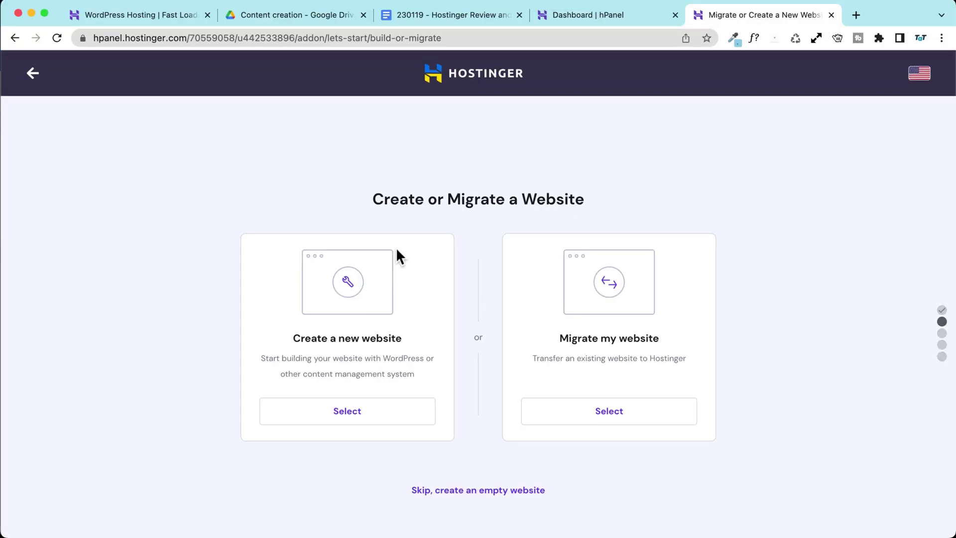
left_click(345, 411)
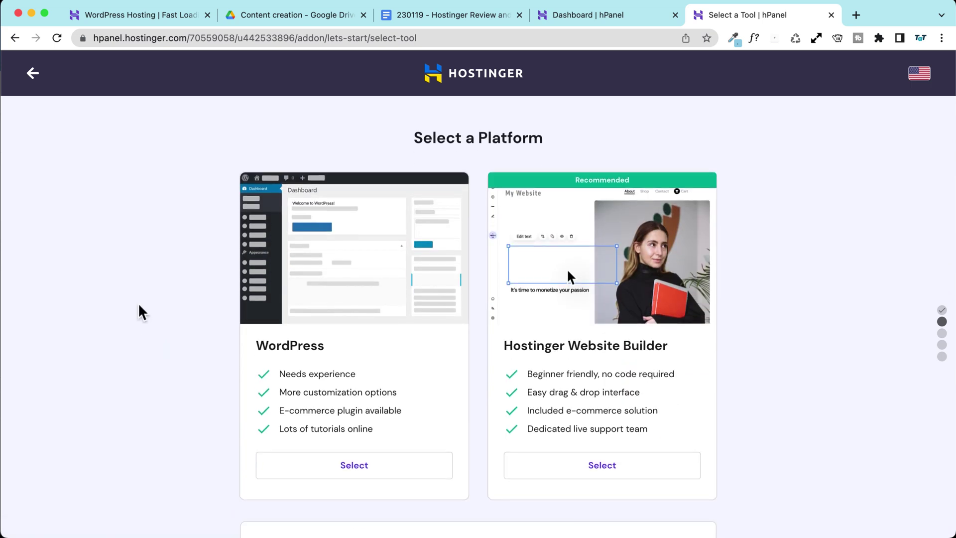
scroll(135, 306, "down", 2)
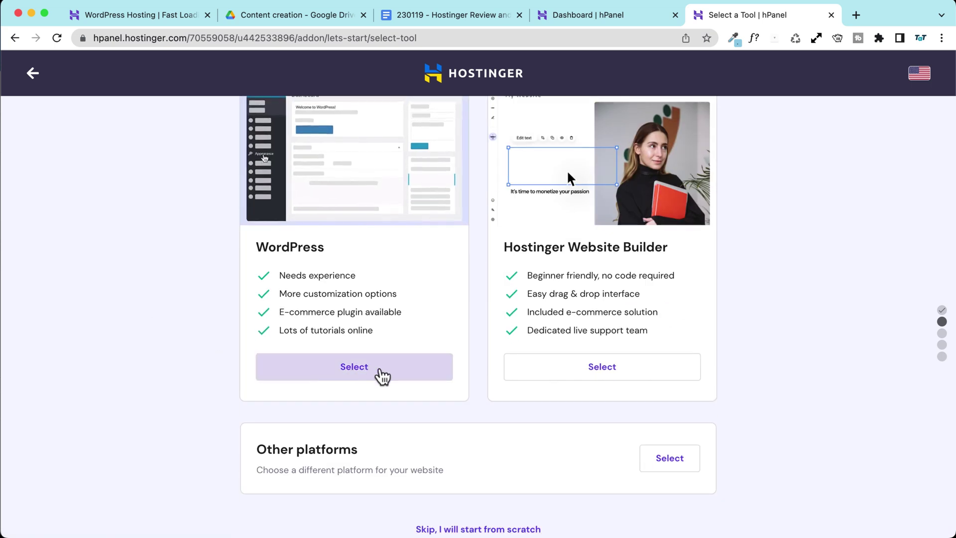
left_click(379, 377)
scroll(115, 328, "down", 2)
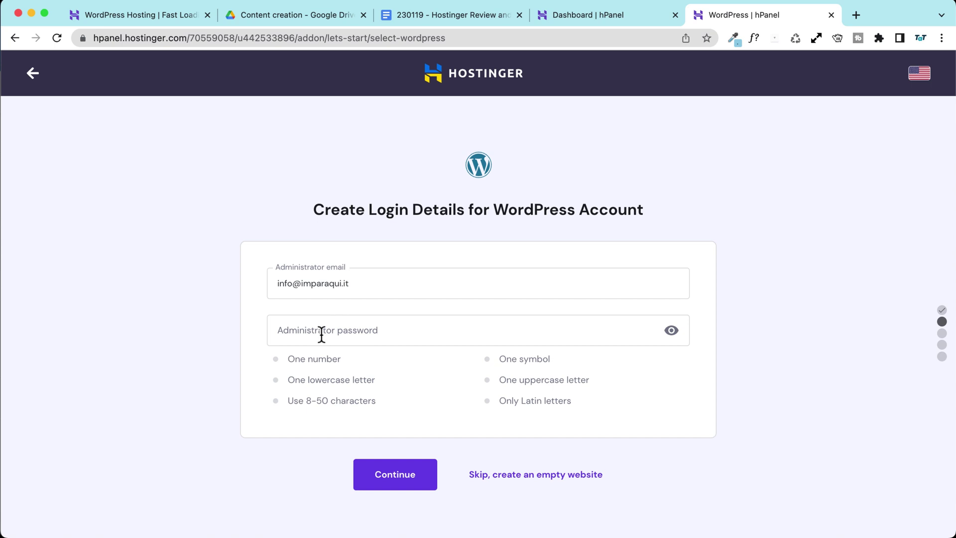
Step: Replace the administrator email's domain, enter a password, and confirm the WordPress login details
left_click_drag(368, 274, 300, 281)
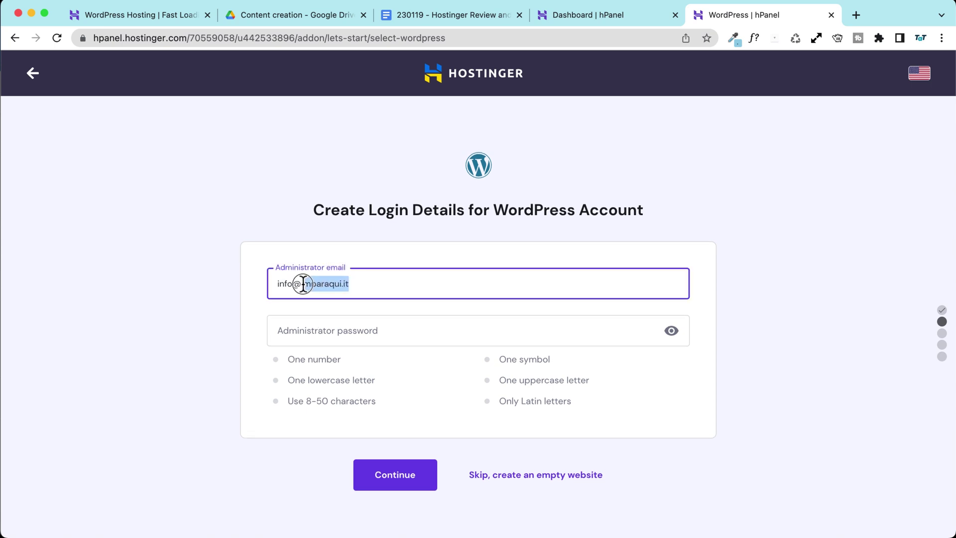
left_click(302, 283)
double_click(322, 286)
type("pascalclaro.com")
key("Tab")
type("•")
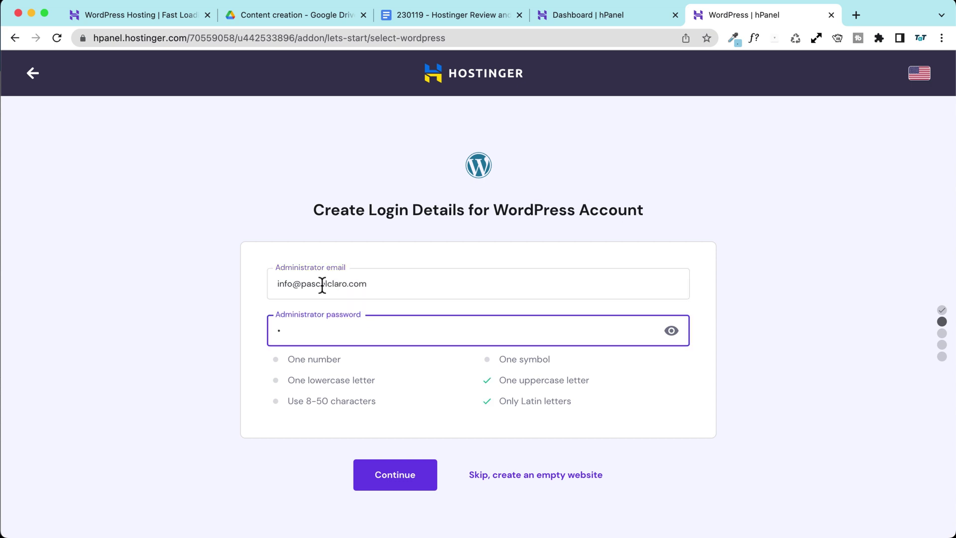
type("••••••••••••••••••")
left_click(413, 479)
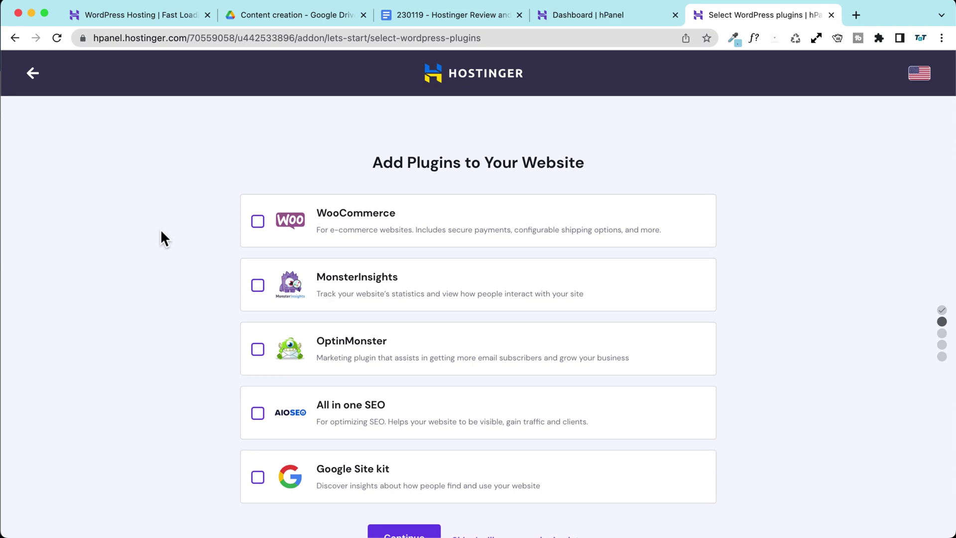
Step: Skip the plugin and template selection steps
scroll(342, 418, "down", 3)
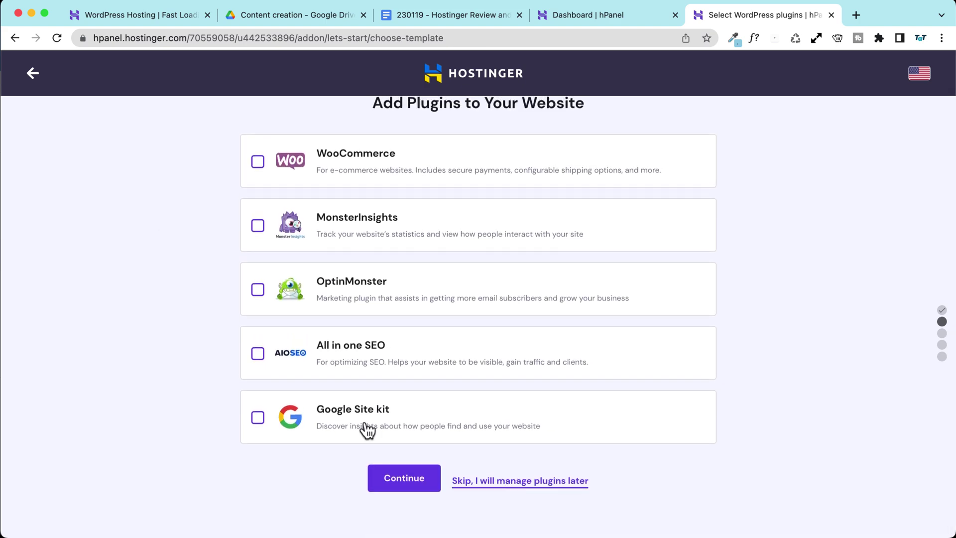
left_click(481, 478)
scroll(167, 234, "down", 5)
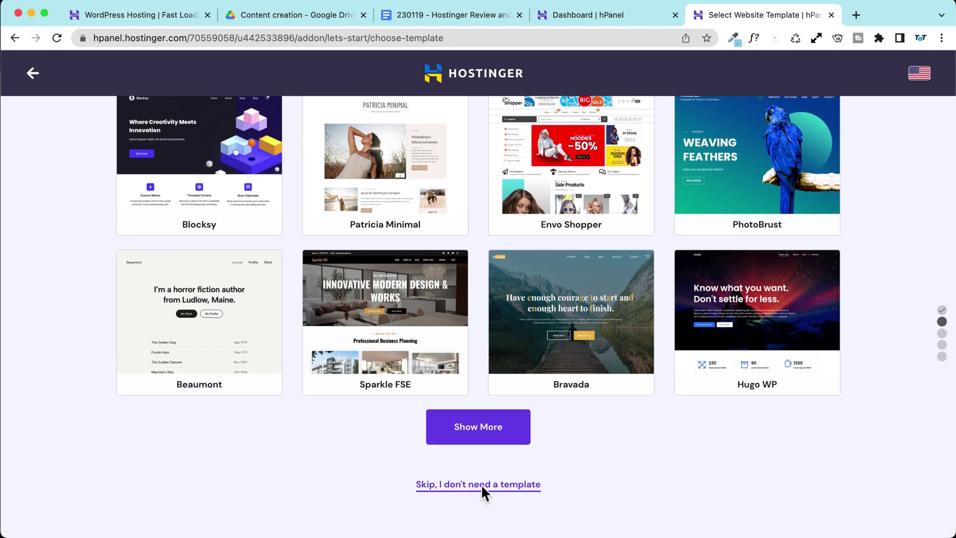
left_click(477, 486)
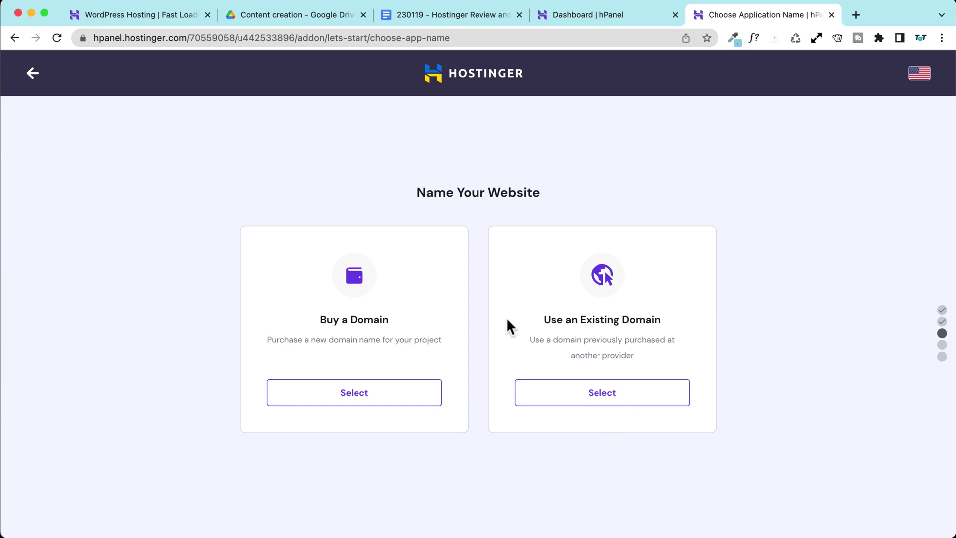
Step: Choose Use an Existing Domain and submit youlearn.ooo
left_click(640, 403)
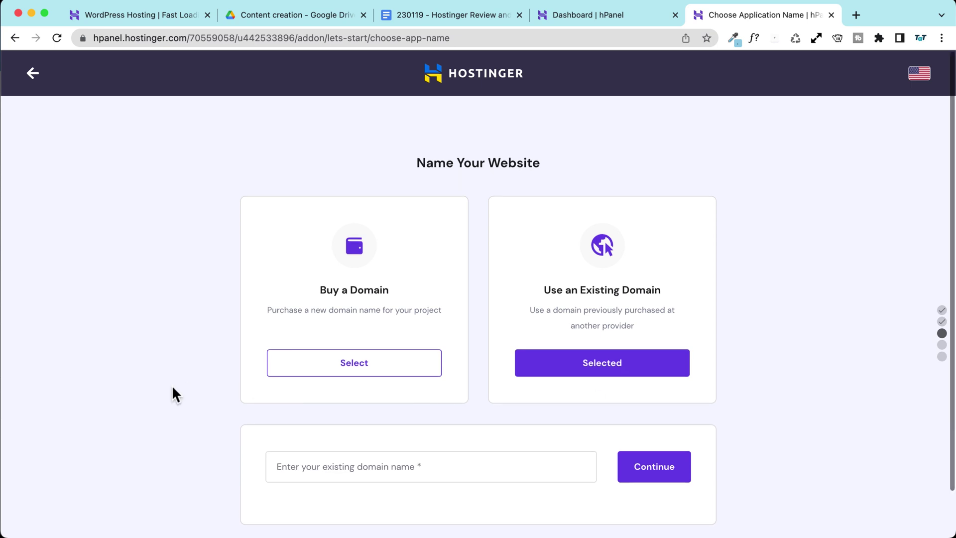
left_click(305, 466)
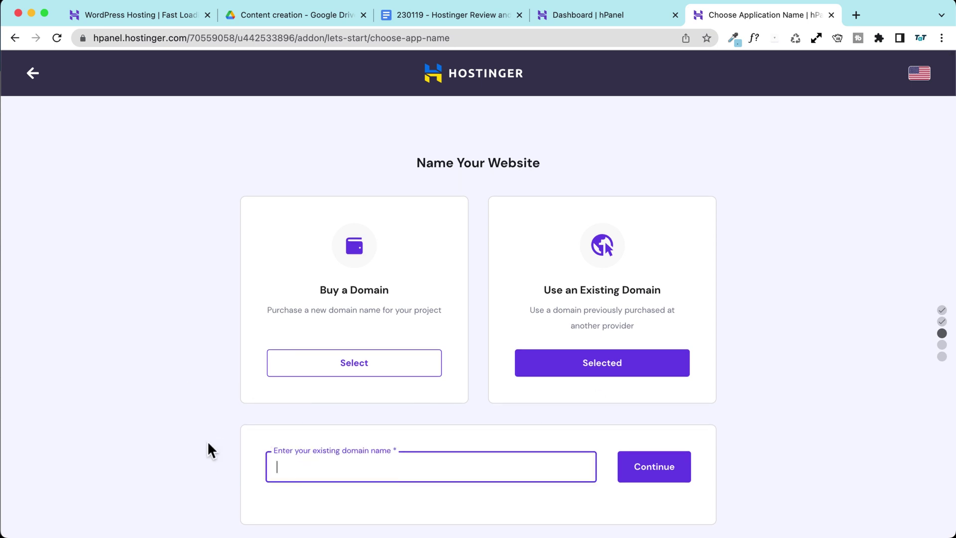
type("youlearn.ooo")
left_click(635, 472)
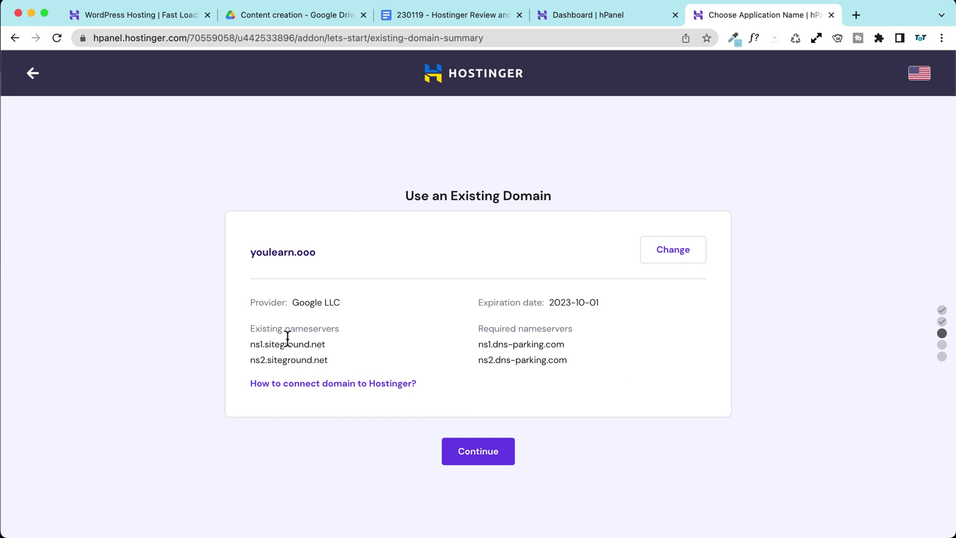
Step: Select the current siteground nameserver and the required ns1.dns-parking.com value
left_click_drag(251, 345, 315, 346)
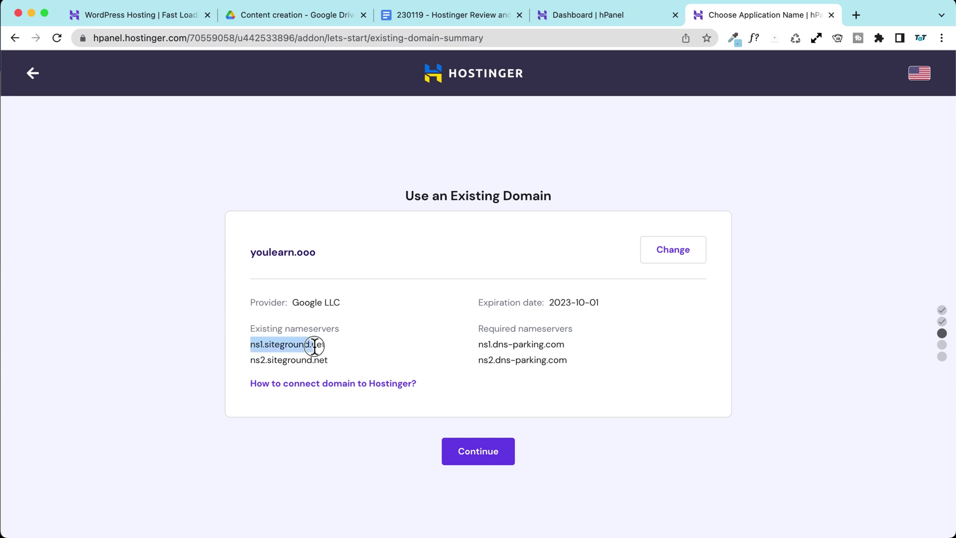
left_click(339, 356)
left_click_drag(480, 328, 588, 329)
left_click(557, 337)
mouse_move(476, 343)
left_mouse_down()
mouse_move(512, 342)
mouse_move(464, 341)
left_mouse_up()
key("super+c")
left_click(566, 347)
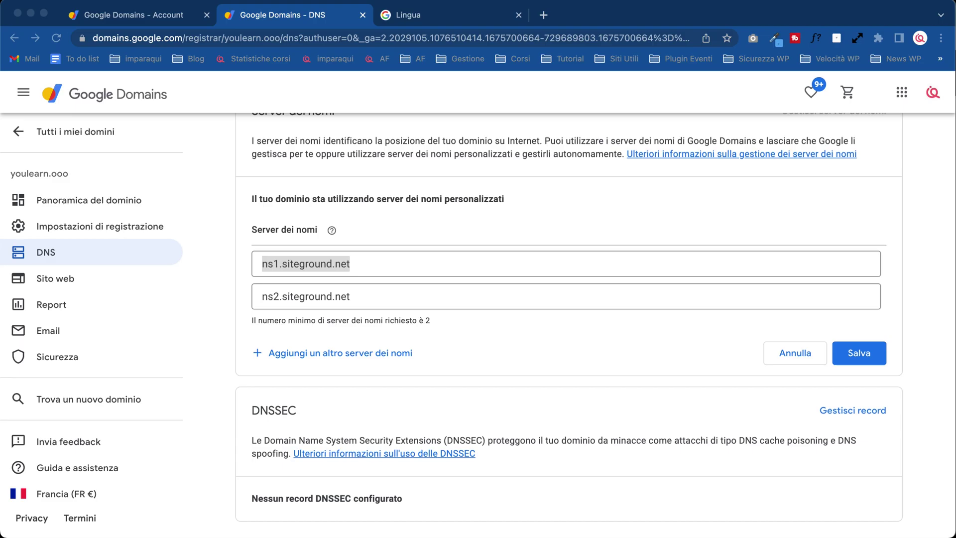
Step: Set the first Google Domains nameserver to ns1.dns-parking.com and copy ns2.dns-parking.com from Hostinger
left_click(392, 269)
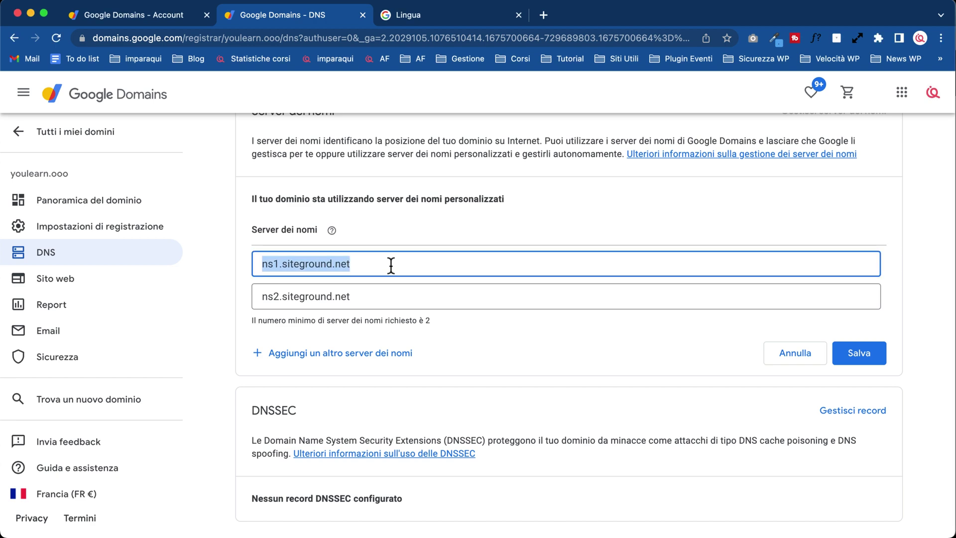
key("super+v")
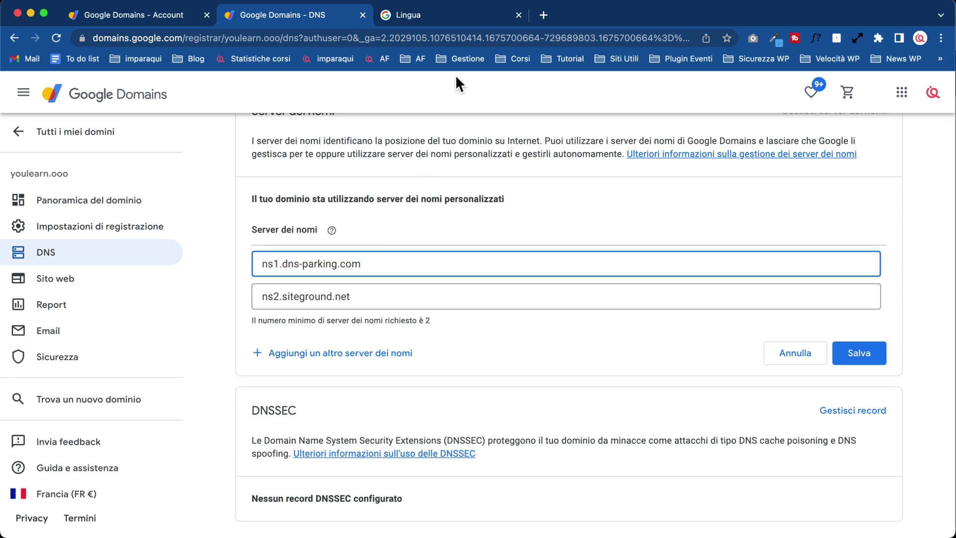
key("ctrl+Up")
left_click(805, 278)
left_click_drag(479, 359, 559, 363)
right_click(560, 363)
left_click(573, 391)
Step: Replace ns2.siteground.net with ns2.dns-parking.com, save, and continue the Hostinger setup for youlearn.ooo
key("ctrl+Up")
left_click(402, 211)
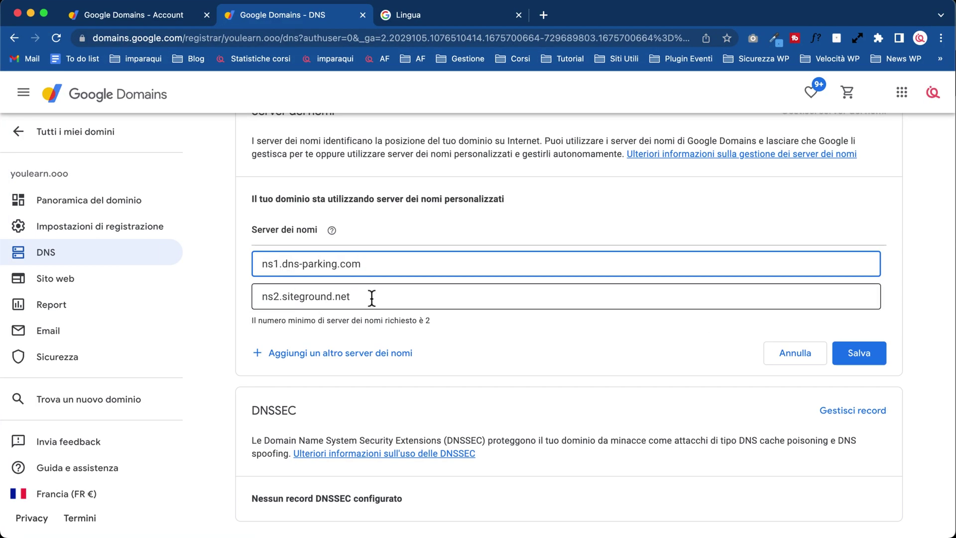
left_click_drag(372, 297, 238, 303)
key("super+v")
left_click(860, 354)
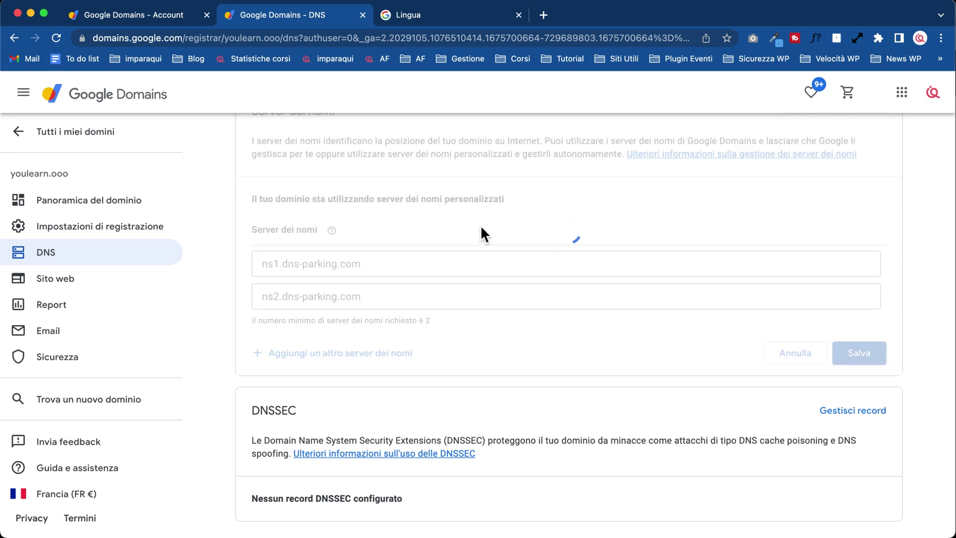
scroll(487, 224, "up", 2)
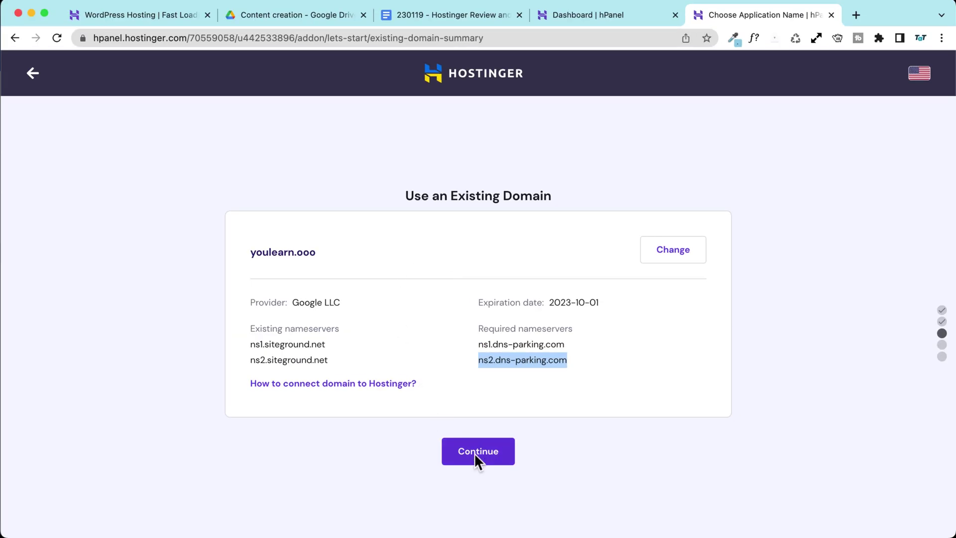
left_click(477, 459)
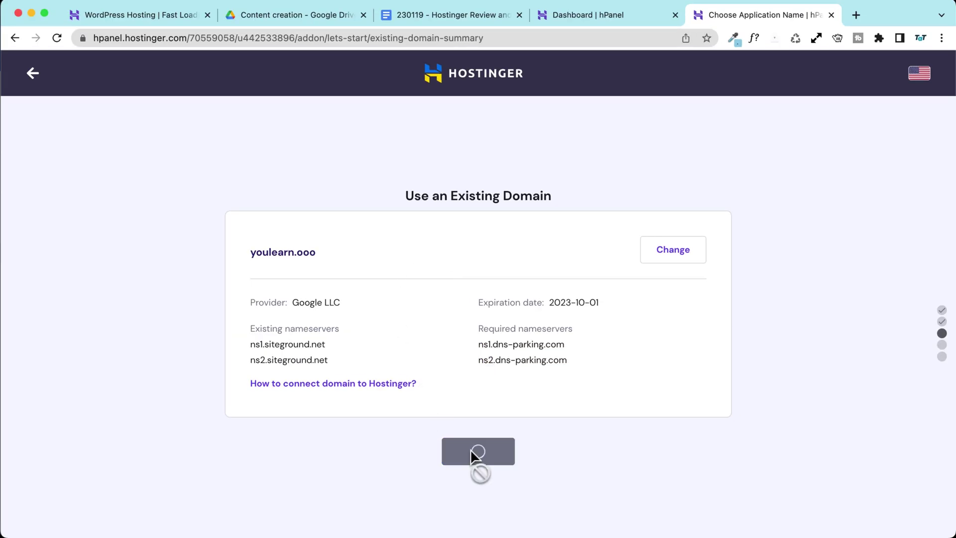
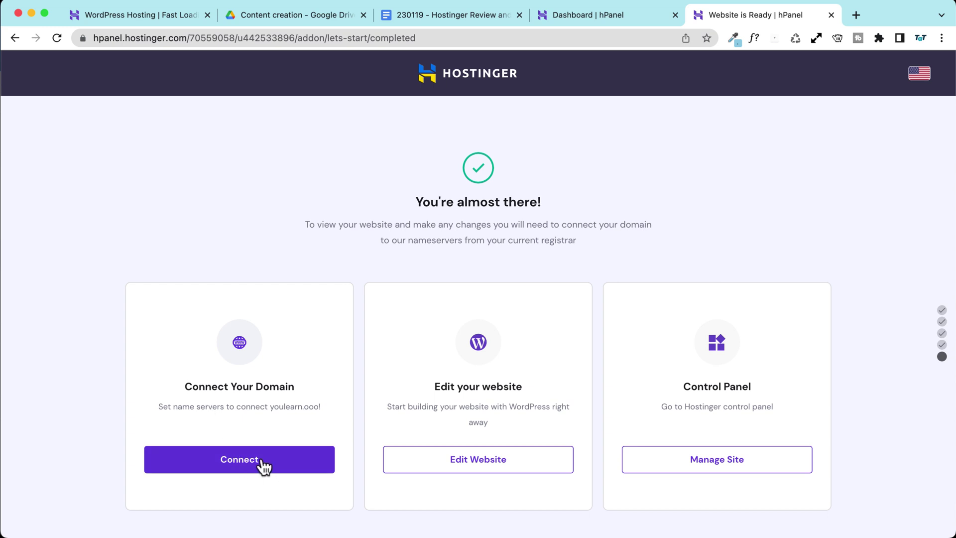
Step: Connect youlearn.ooo to the website by authorizing Entri with Google Domains under a different Google account
left_click(244, 462)
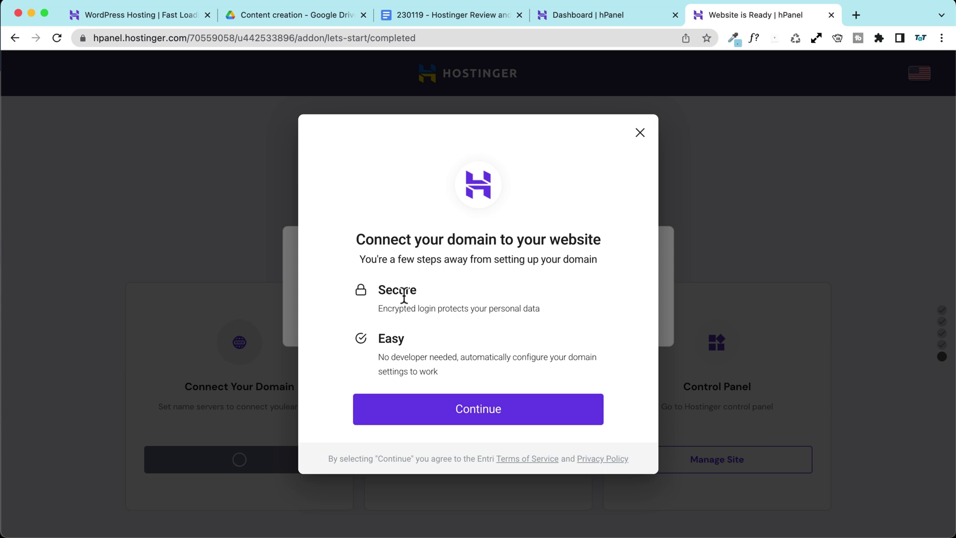
left_click(486, 415)
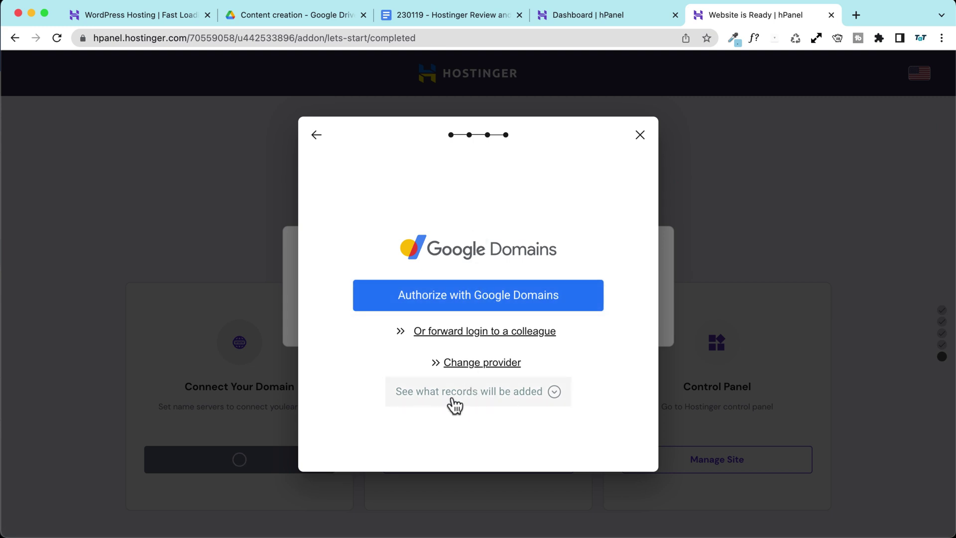
left_click(554, 391)
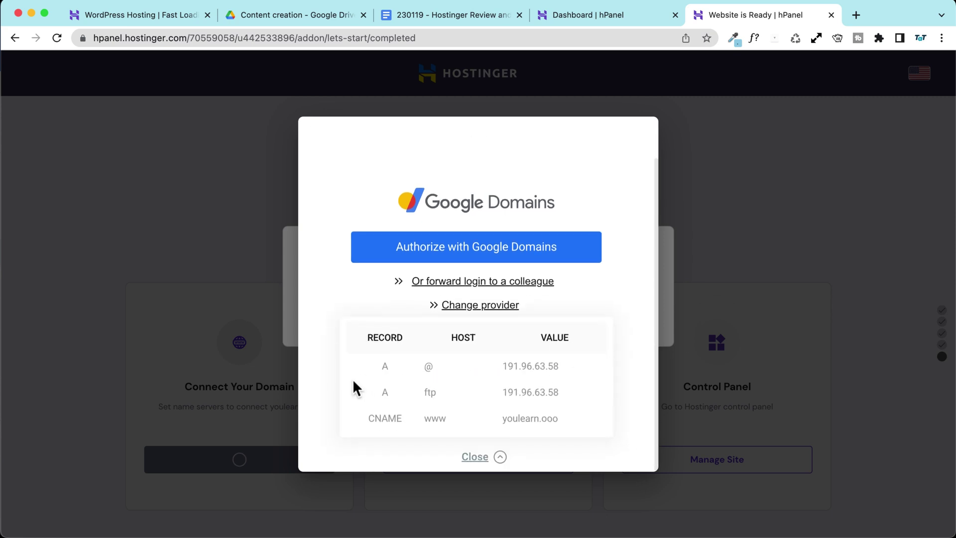
scroll(338, 331, "up", 2)
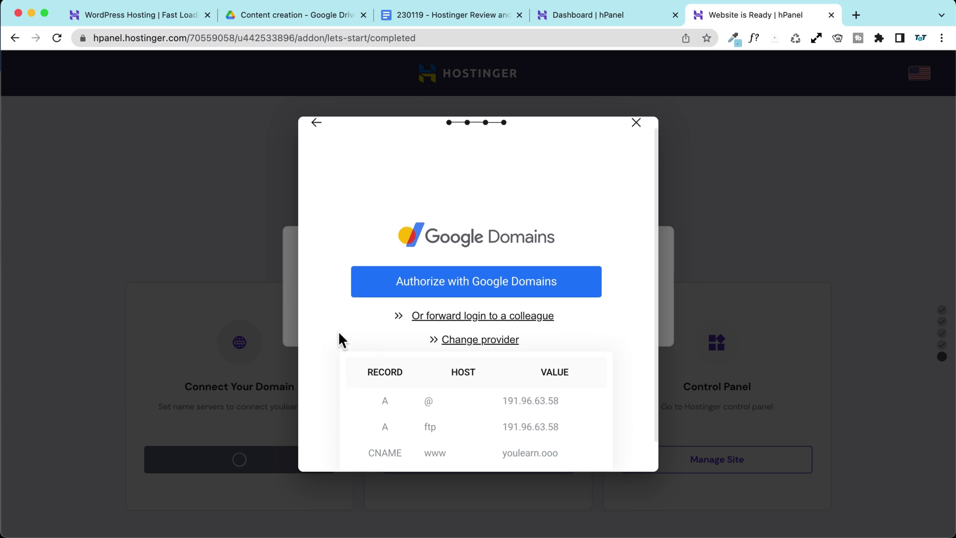
left_click(473, 304)
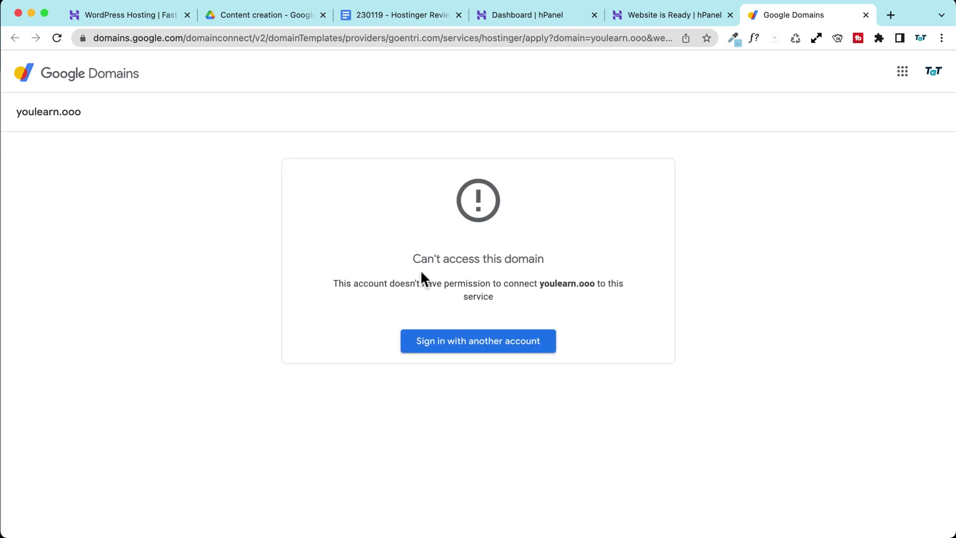
left_click(483, 347)
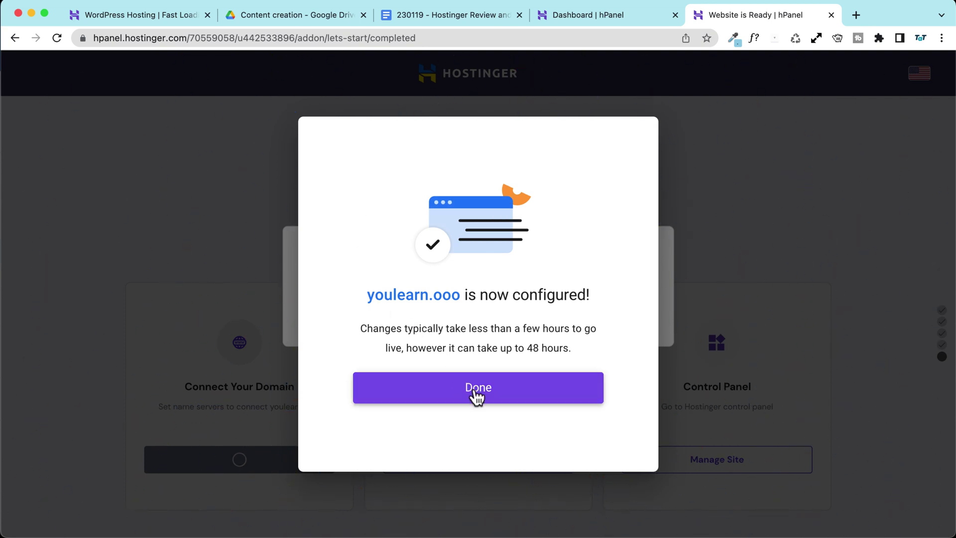
left_click(471, 393)
scroll(184, 359, "down", 2)
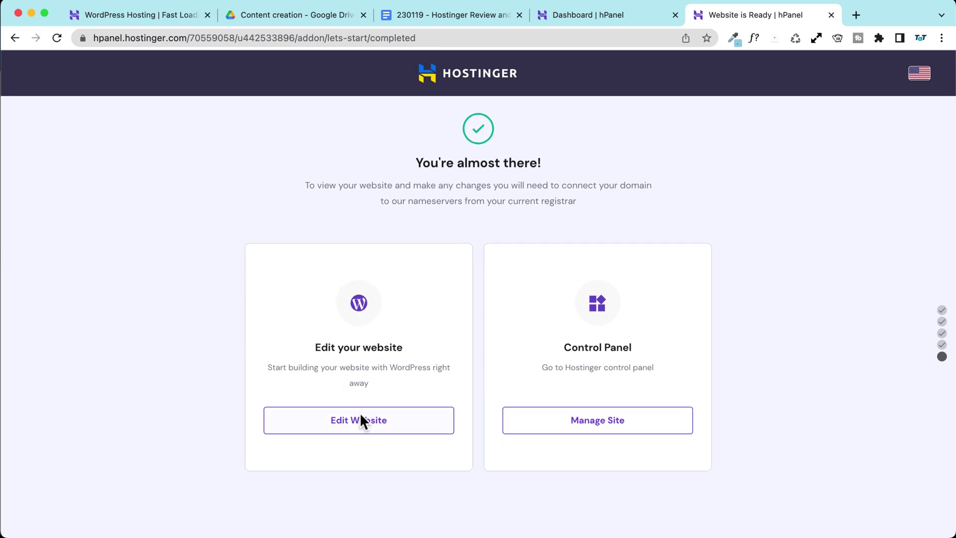
Step: Open the site in the WordPress block editor and close its welcome guide
left_click(348, 427)
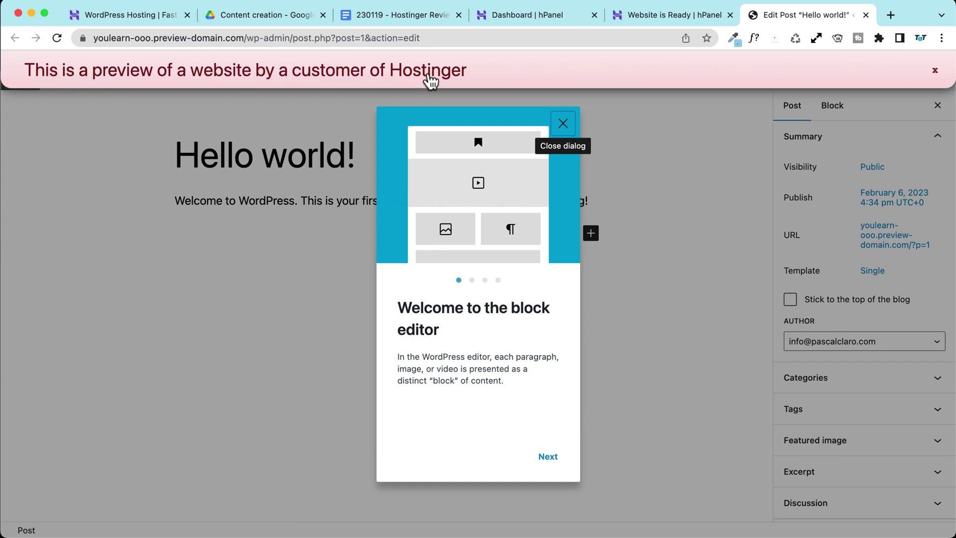
left_click(934, 70)
left_click_drag(421, 38, 80, 37)
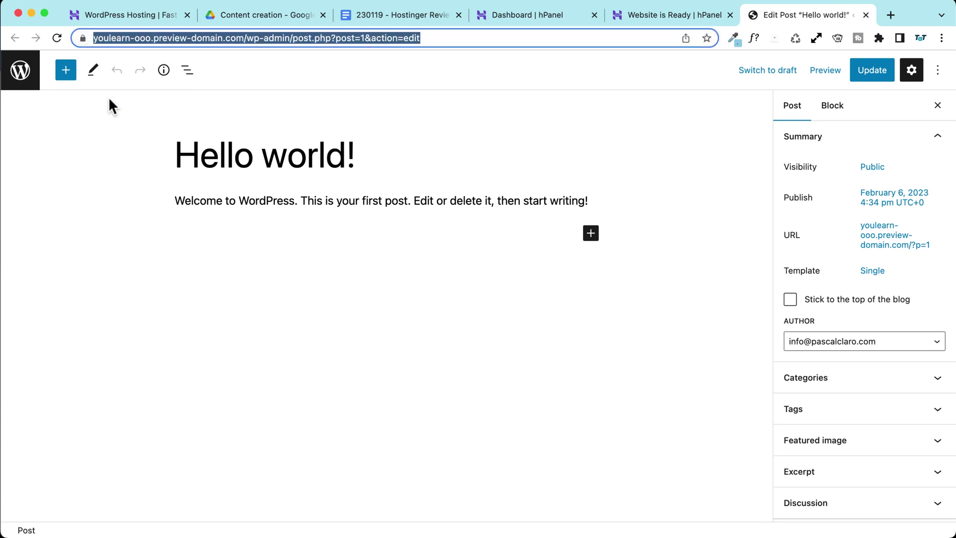
left_click(459, 38)
Step: Load youlearn.ooo, see its 'Awesome Site in The Making' placeholder, and return to hPanel
triple_click(482, 37)
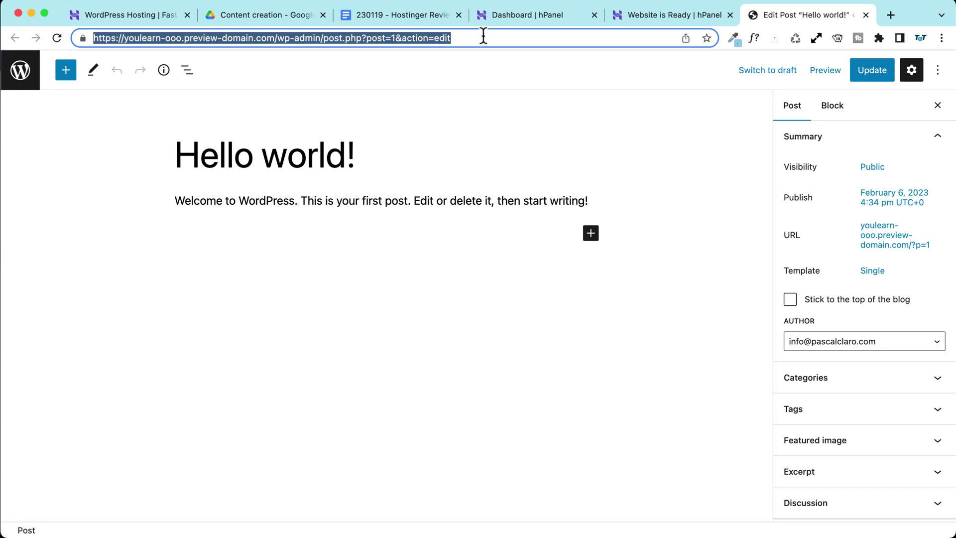
type("you")
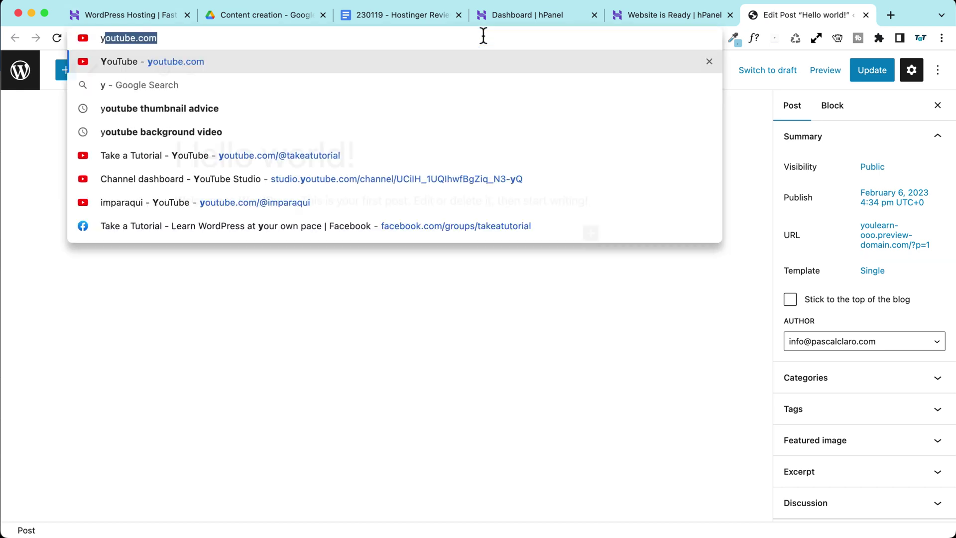
key("BackSpace")
type("r")
key("BackSpace")
type("lern.ooo")
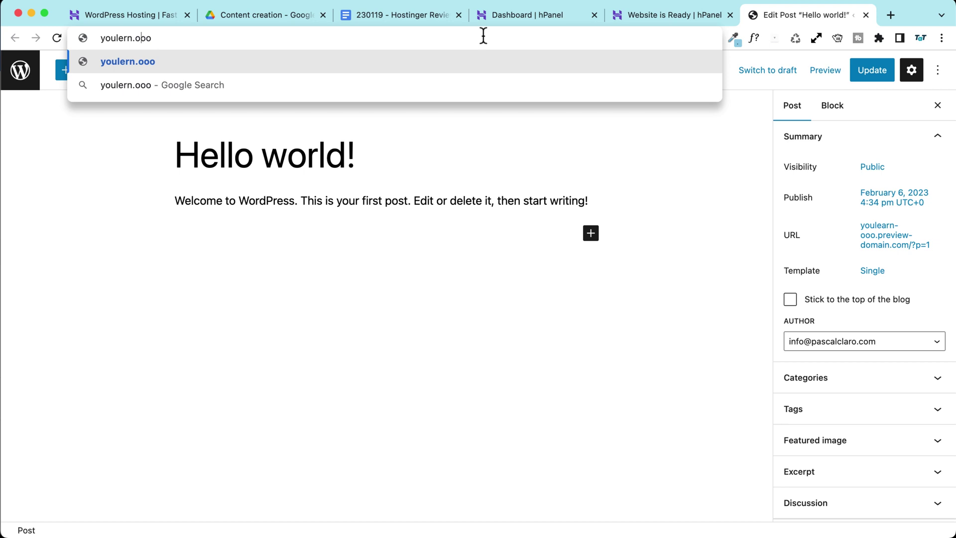
type("a")
key("Return")
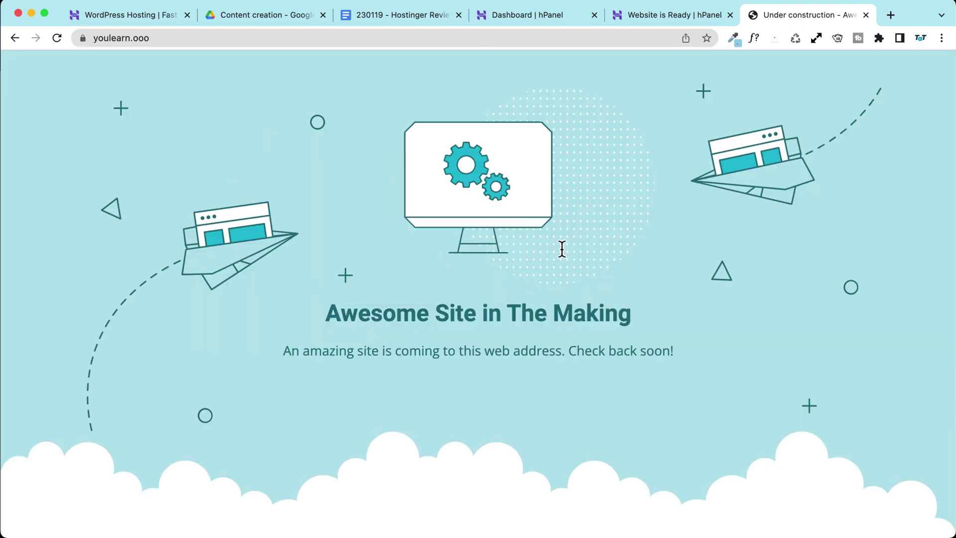
left_click(163, 38)
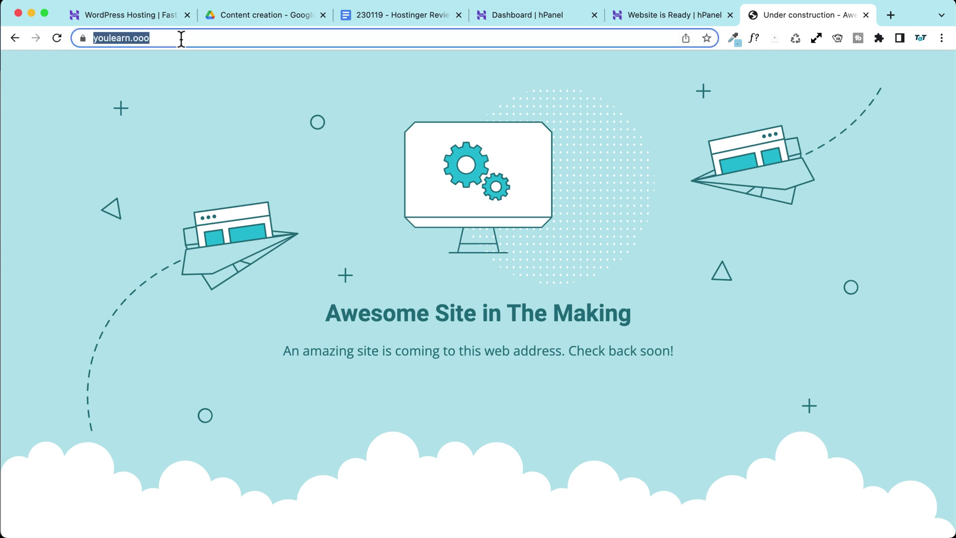
key("Return")
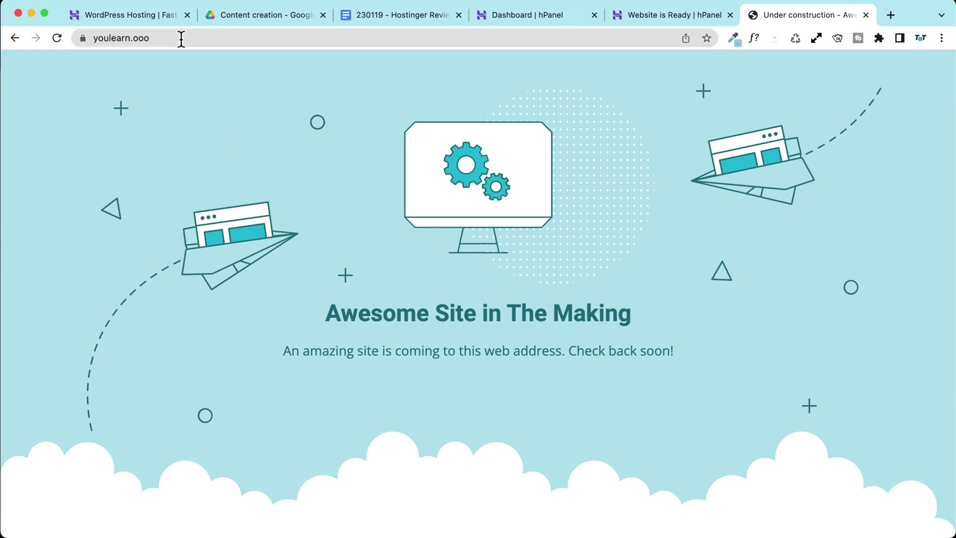
left_click(181, 38)
left_click(181, 38)
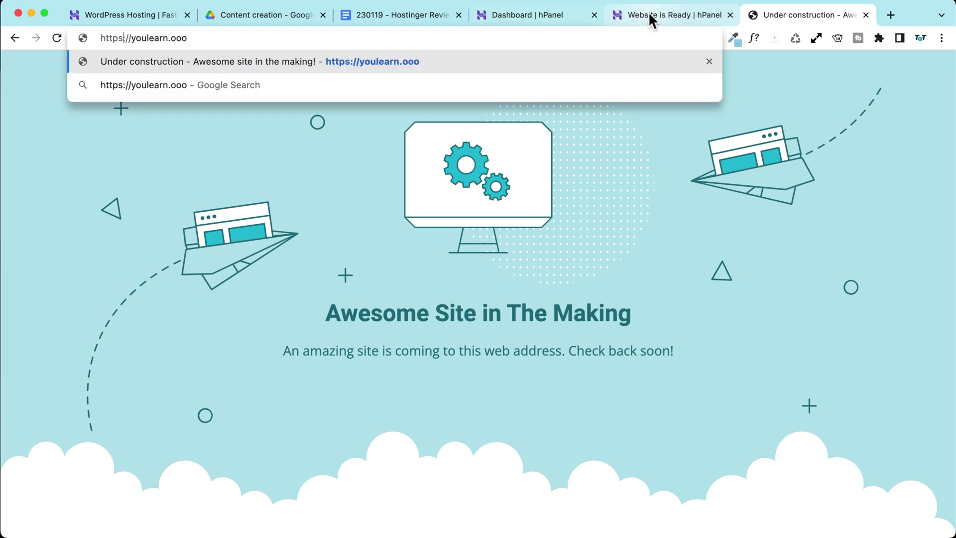
left_click(642, 14)
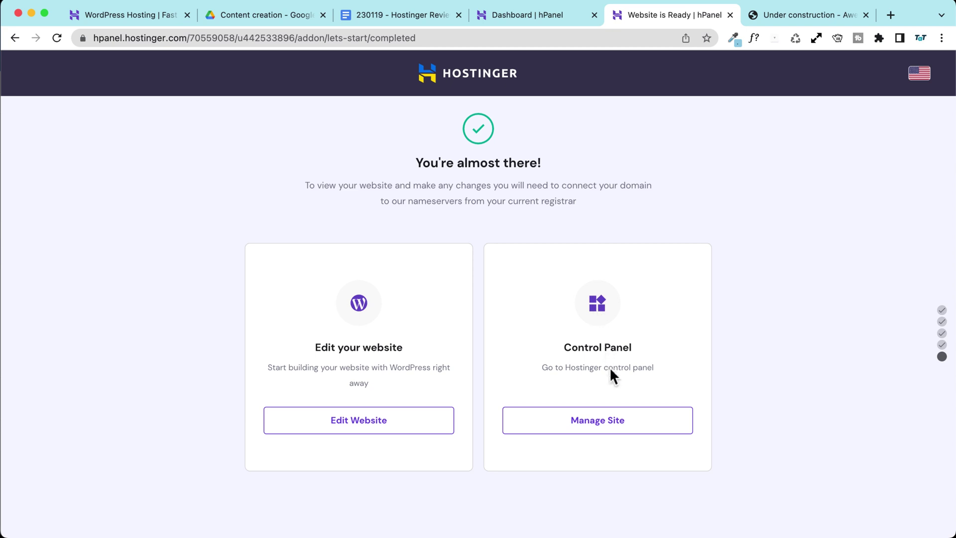
Step: Open the youlearn.ooo hosting dashboard and check its domain status warning about name servers
left_click(599, 425)
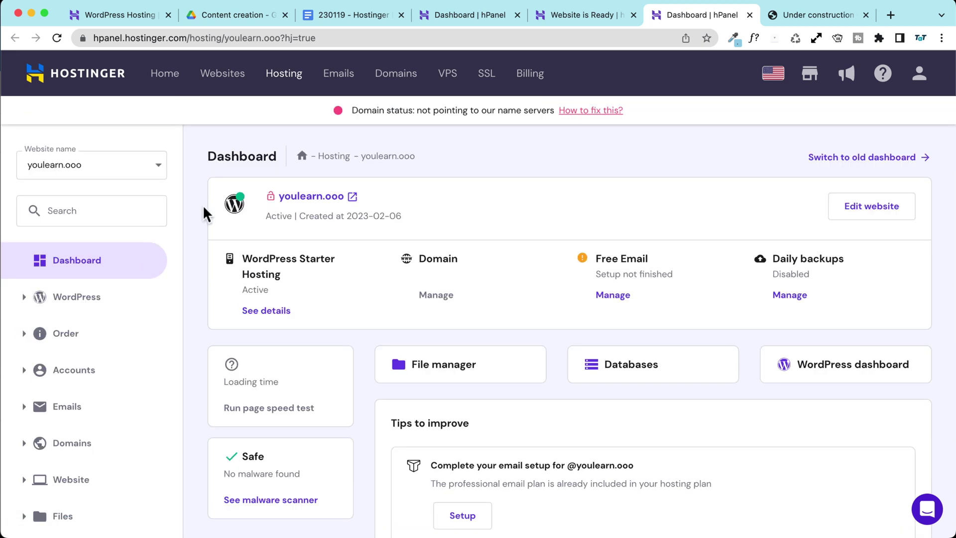
left_click(120, 173)
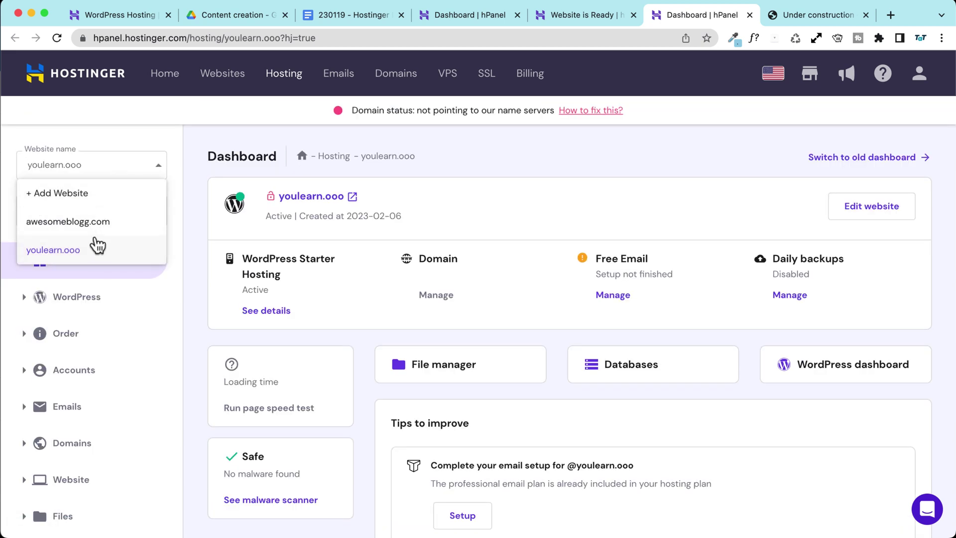
left_click(209, 205)
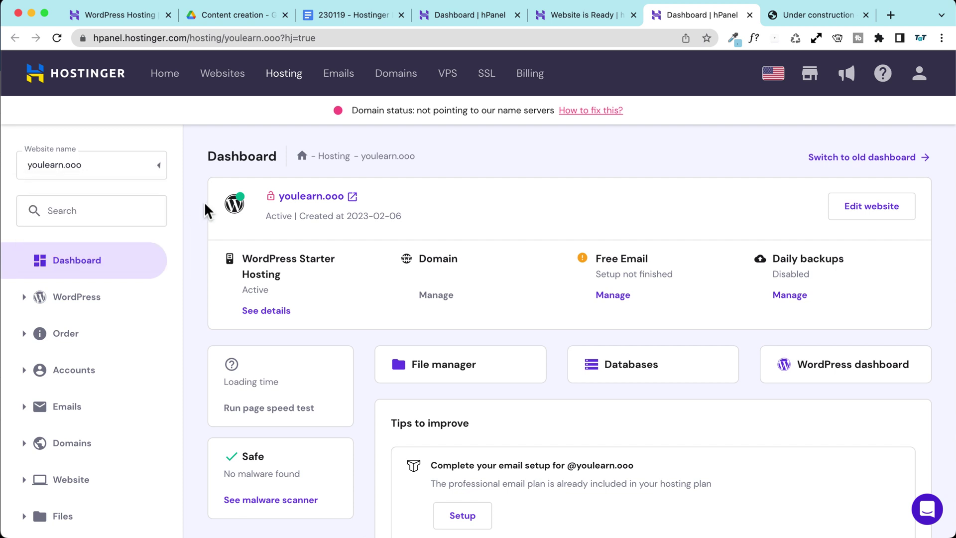
scroll(194, 206, "down", 1)
scroll(194, 206, "down", 2)
scroll(192, 307, "up", 3)
left_click_drag(351, 110, 554, 111)
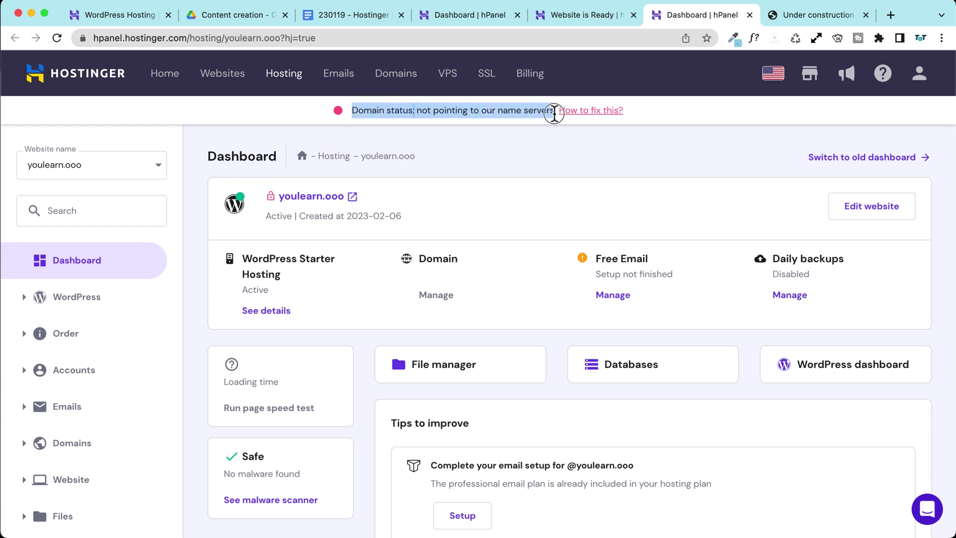
left_click(498, 149)
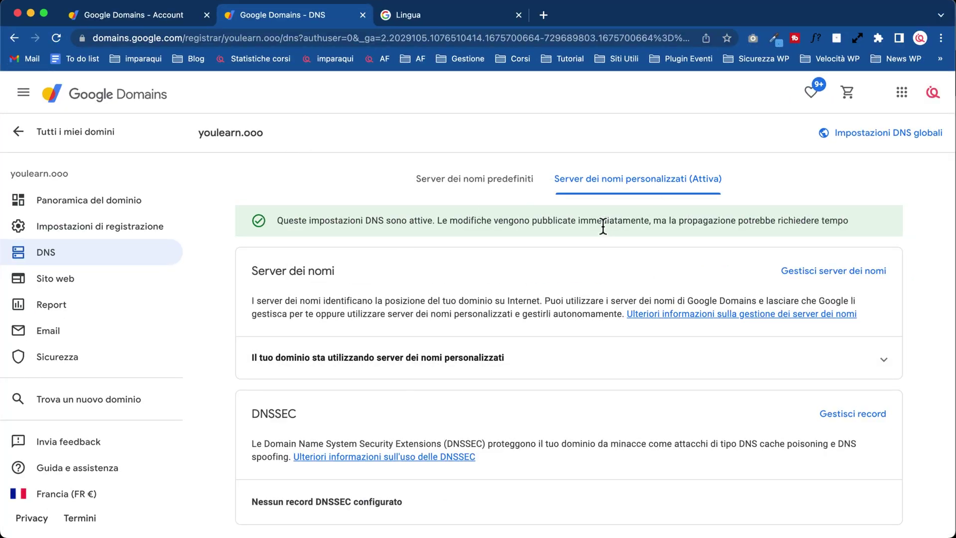
Step: Review youlearn.ooo's custom name servers in Google Domains, then switch to the other Chrome window
scroll(603, 226, "down", 1)
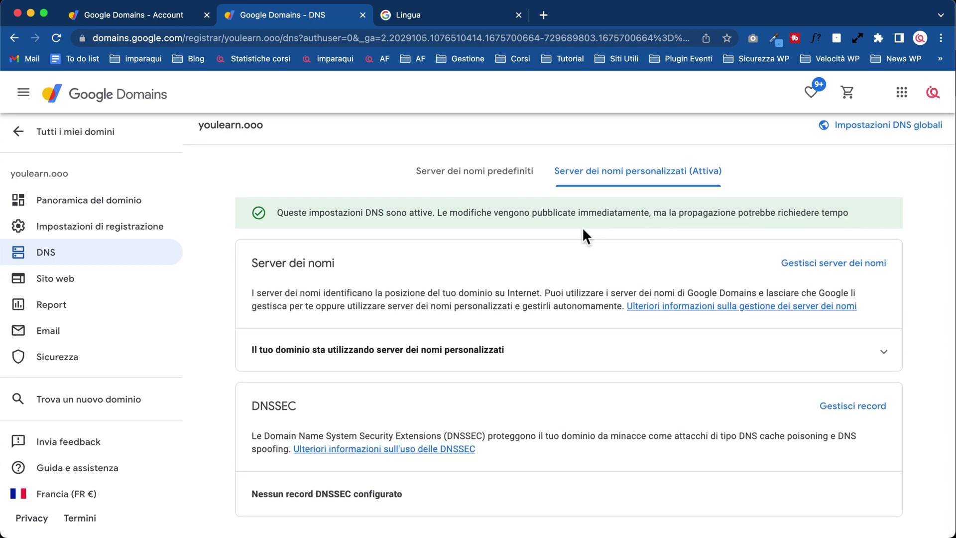
key("ctrl+Up")
left_click(634, 177)
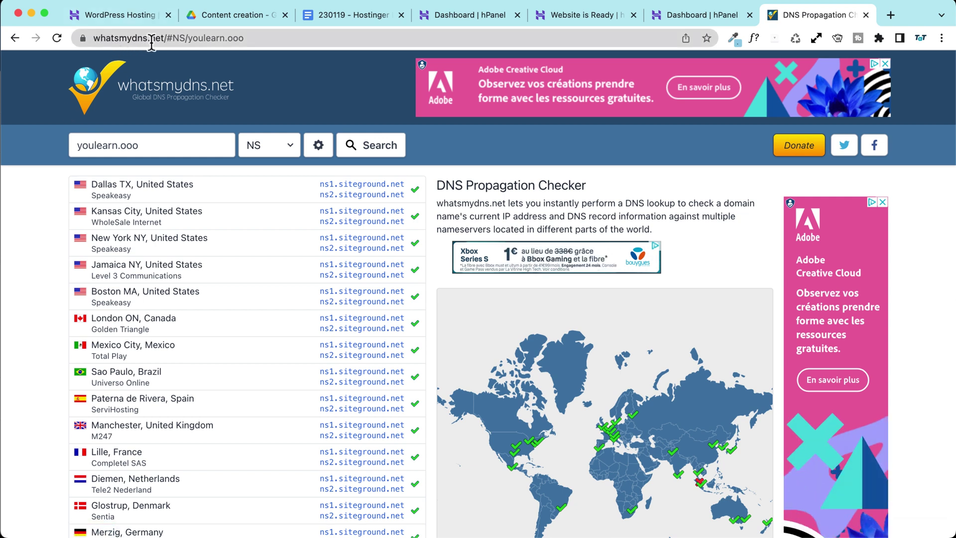
Step: Rerun the NS lookup for youlearn.ooo and scan which locations still report SiteGround name servers
left_click_drag(168, 150, 22, 150)
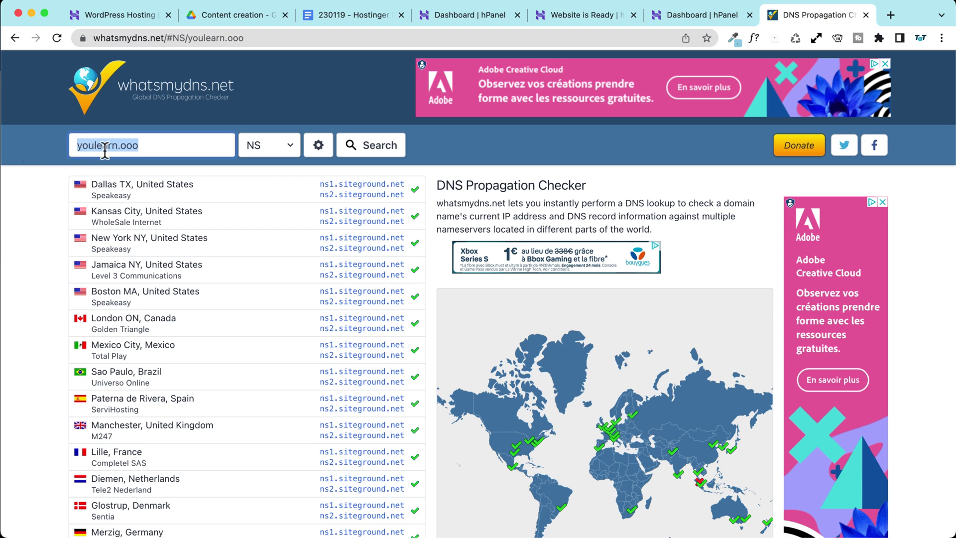
left_click(377, 147)
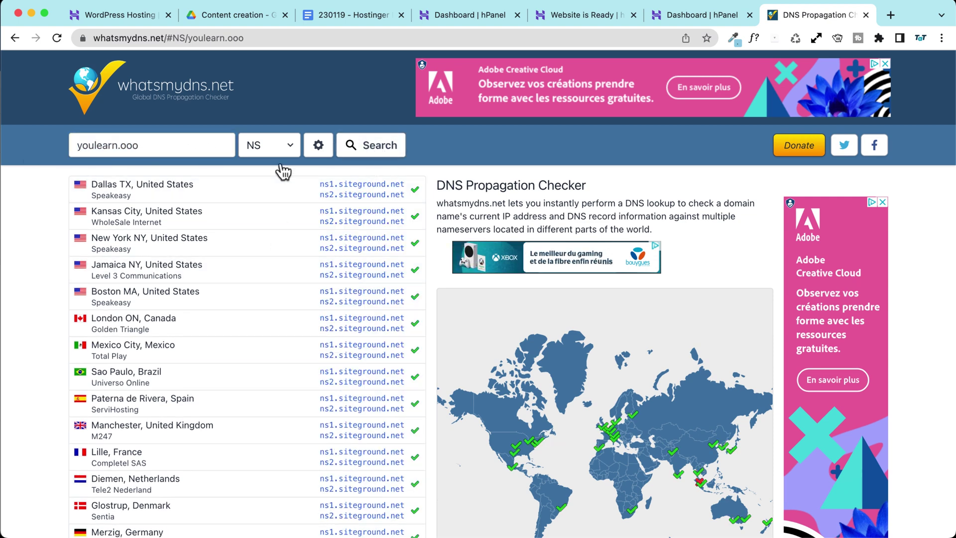
left_click(287, 150)
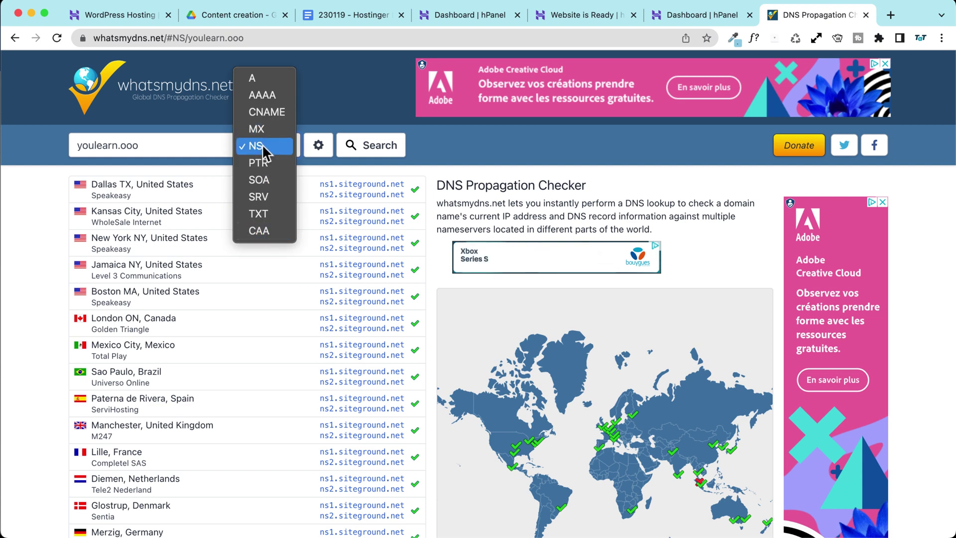
left_click(267, 144)
scroll(55, 216, "down", 10)
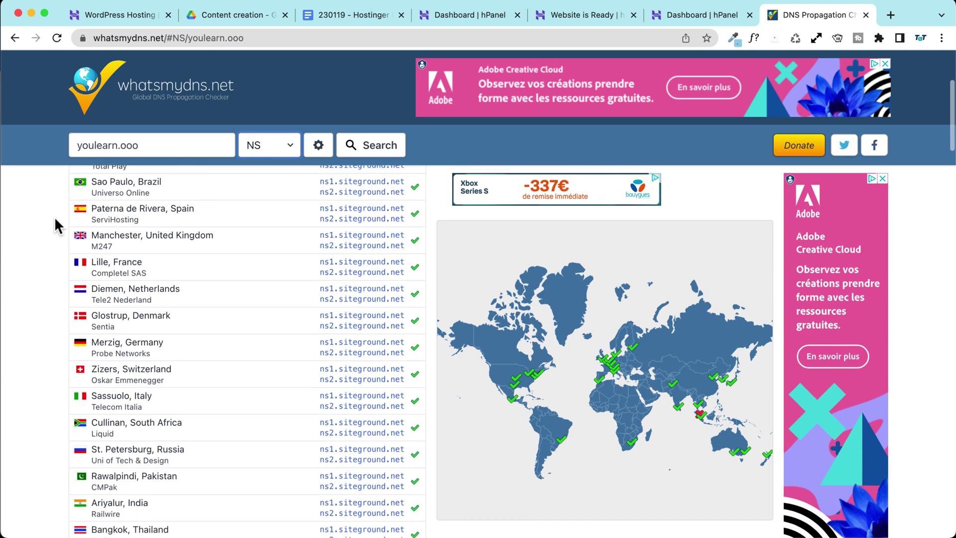
scroll(55, 217, "up", 5)
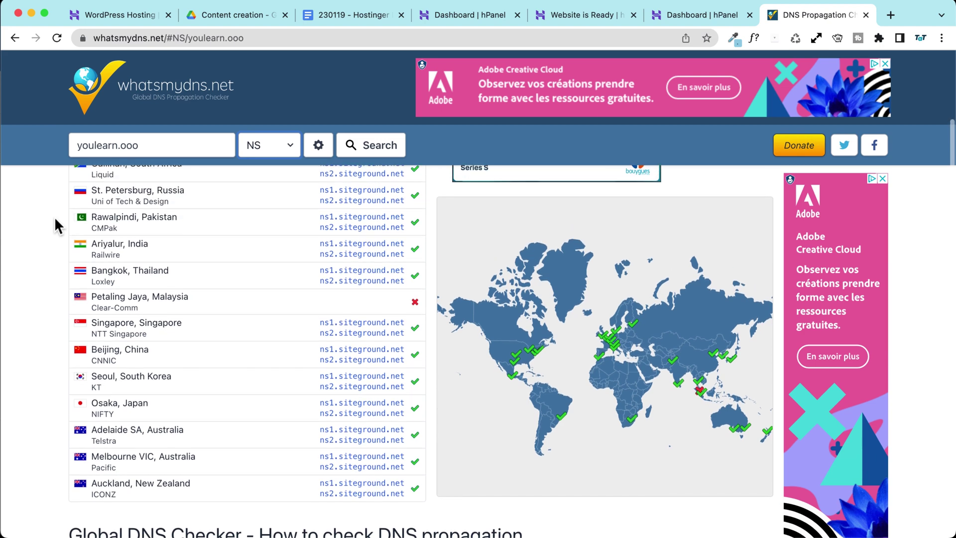
scroll(55, 216, "up", 5)
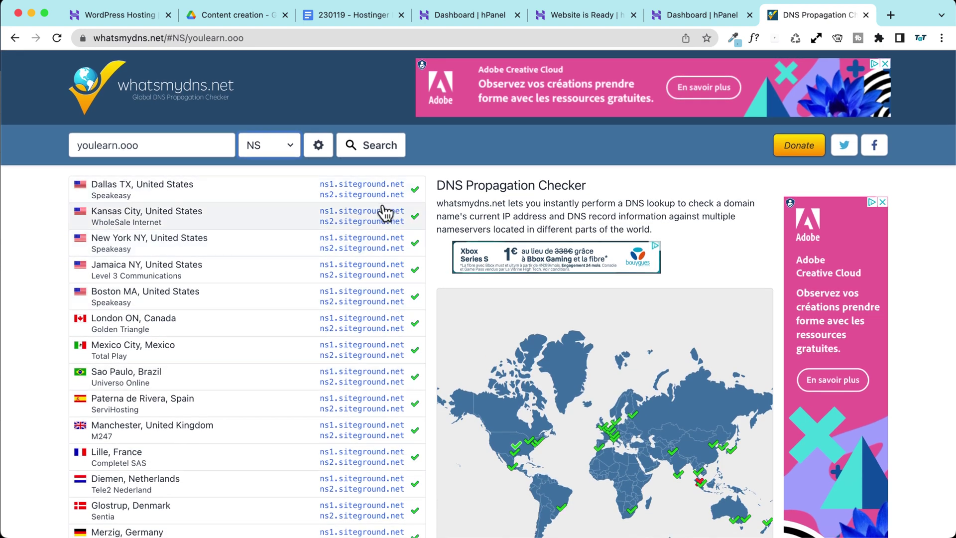
left_click(377, 150)
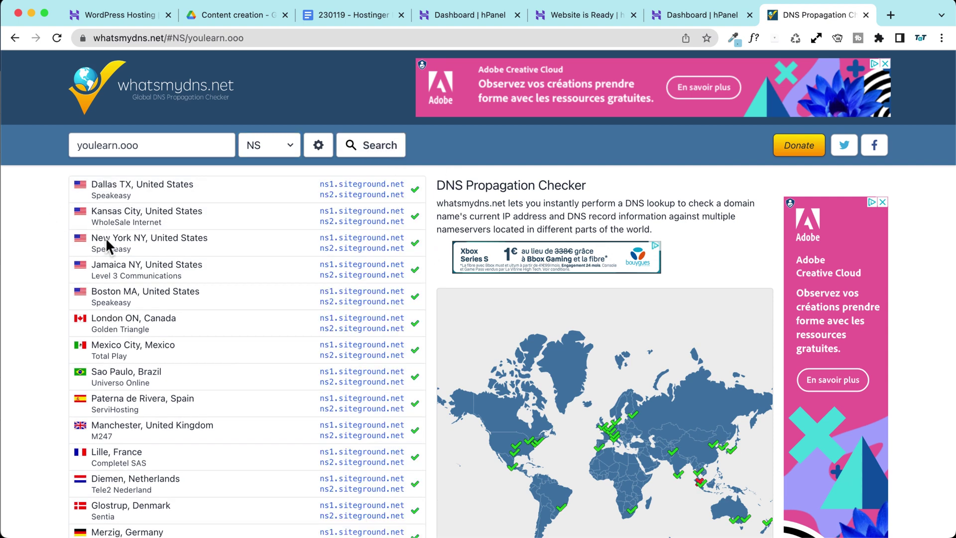
scroll(356, 245, "down", 7)
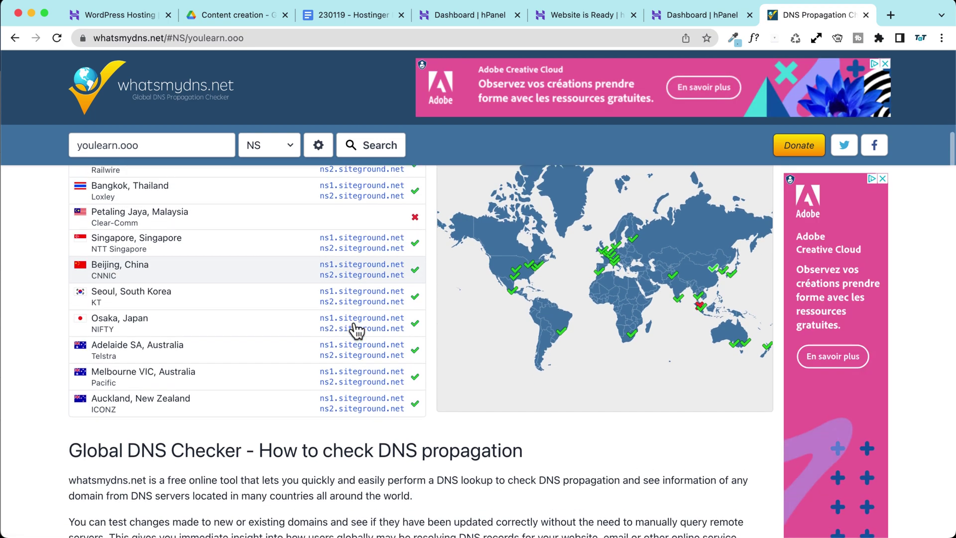
scroll(356, 330, "up", 10)
scroll(356, 330, "up", 2)
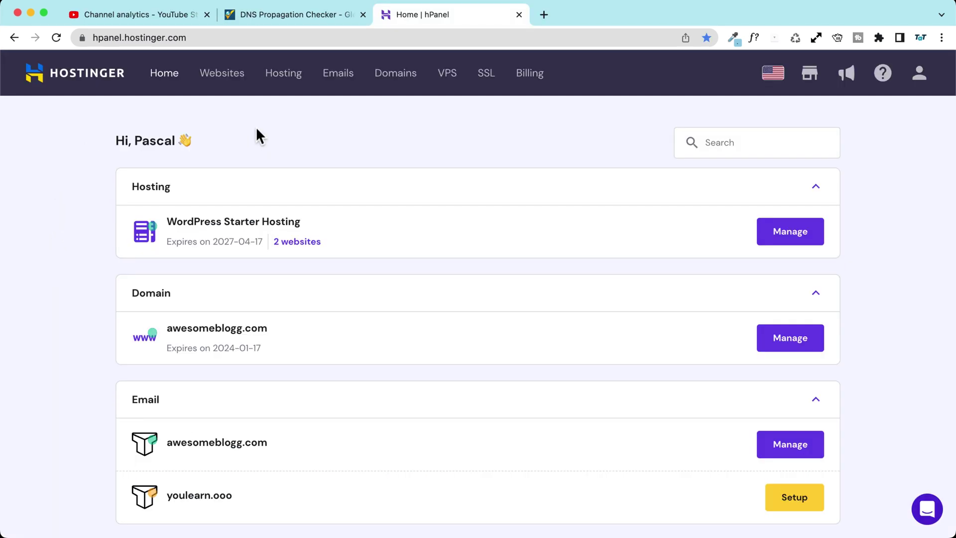
Step: Open youlearn.ooo's hosting dashboard and view its WordPress login page in a new tab
left_click(228, 80)
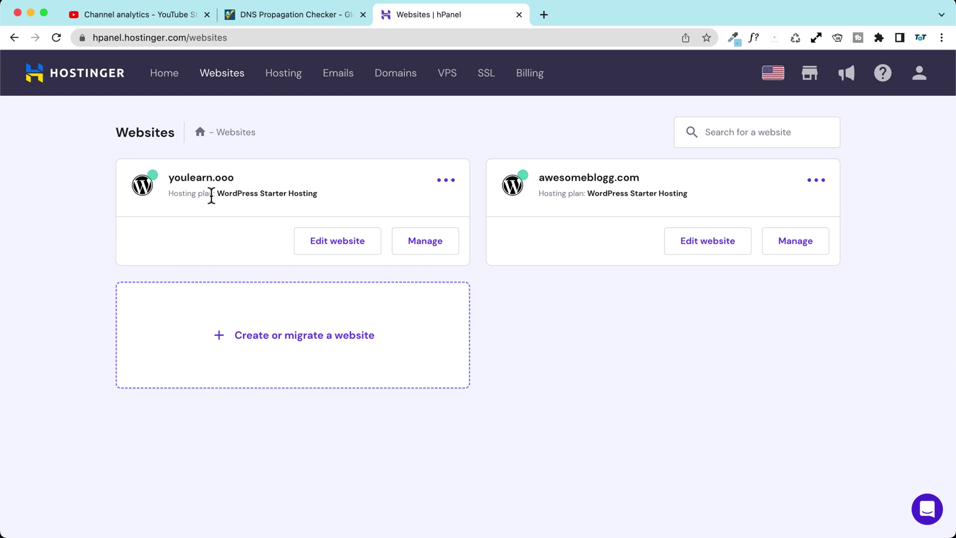
left_click(417, 238)
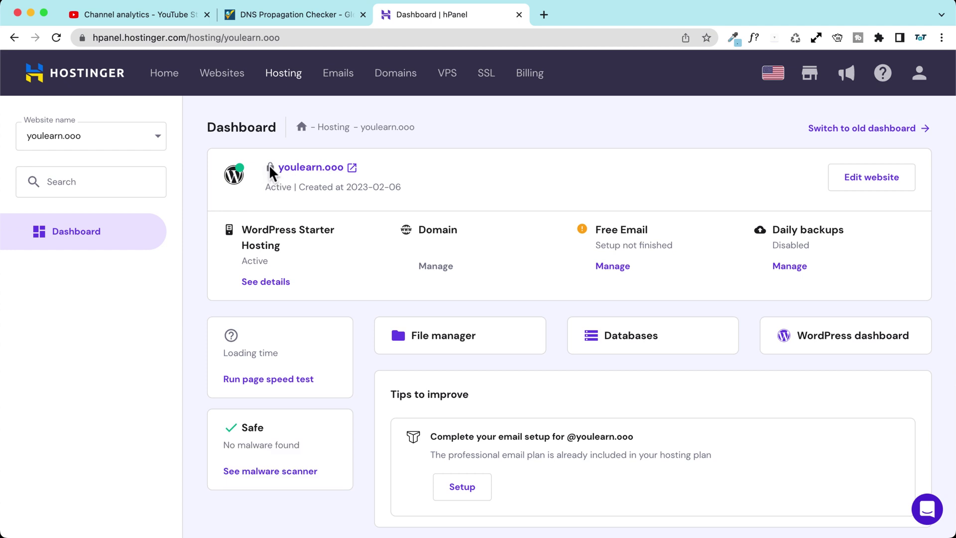
left_click(270, 168)
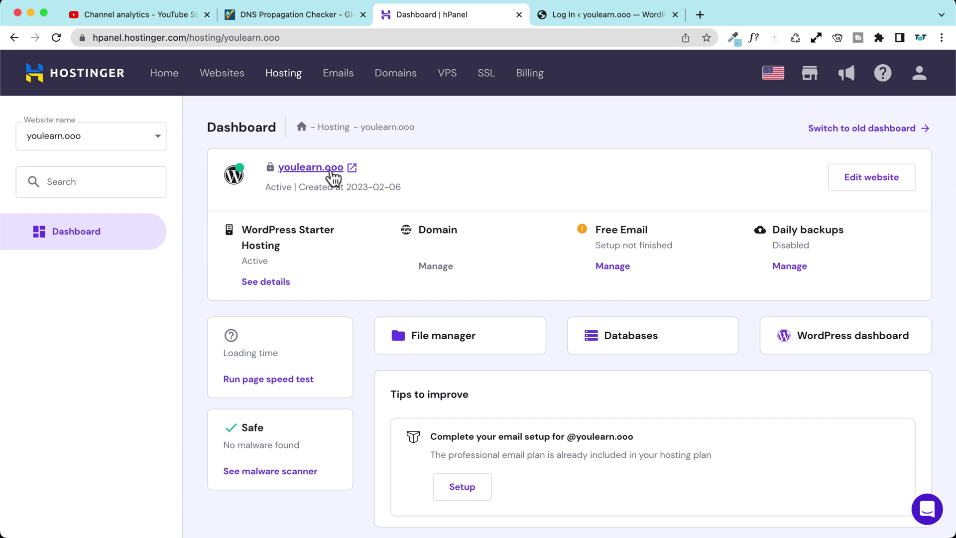
left_click(593, 16)
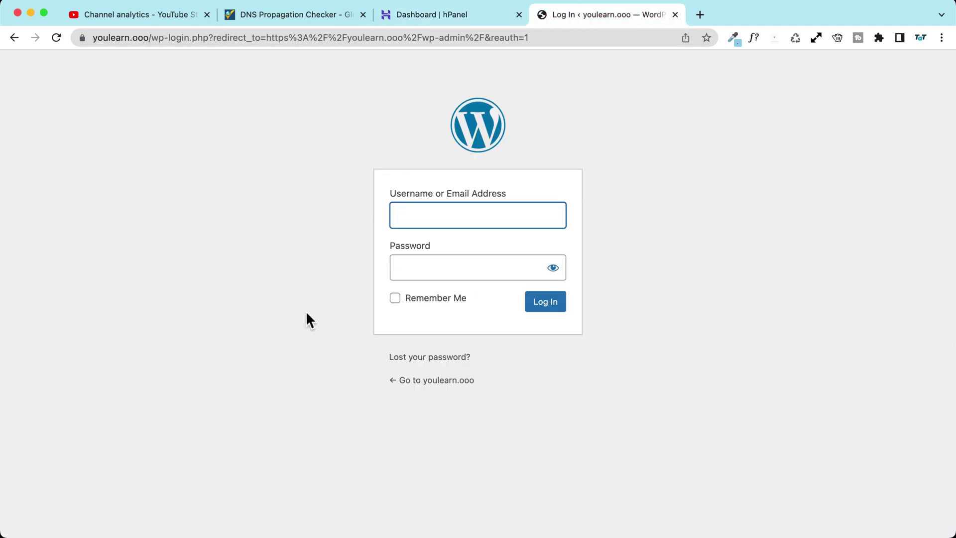
left_click(441, 16)
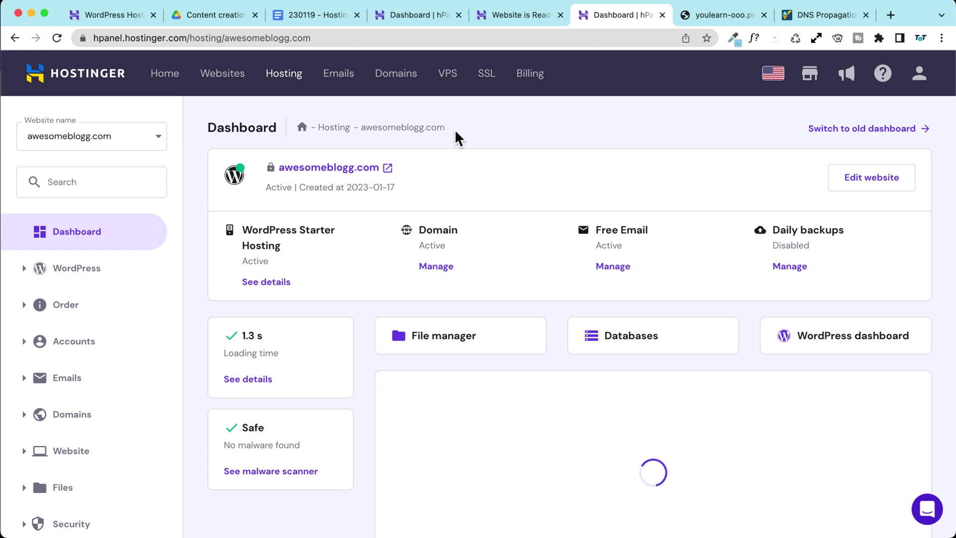
left_click(107, 139)
left_click(60, 193)
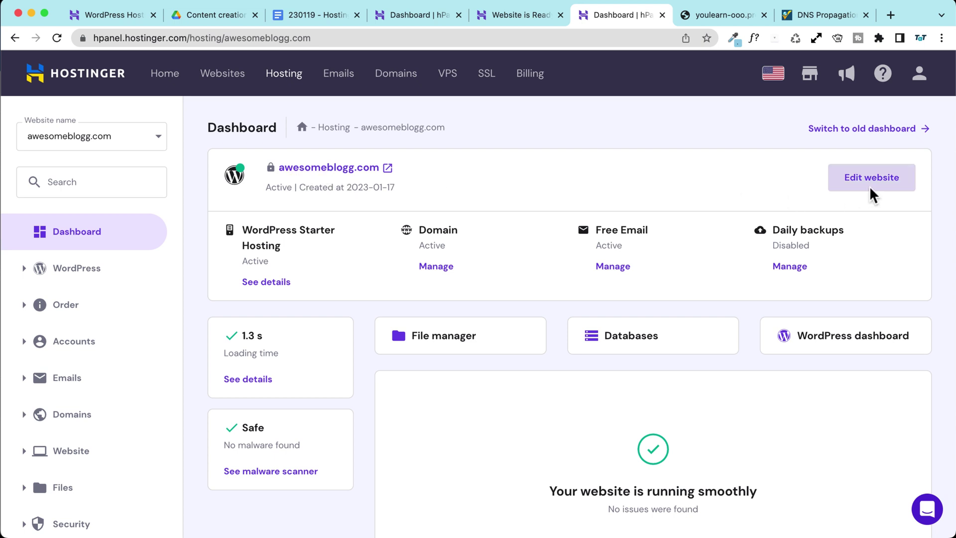
Step: From the Websites list, choose Edit website on the awesomeblogg.com card
left_click(217, 72)
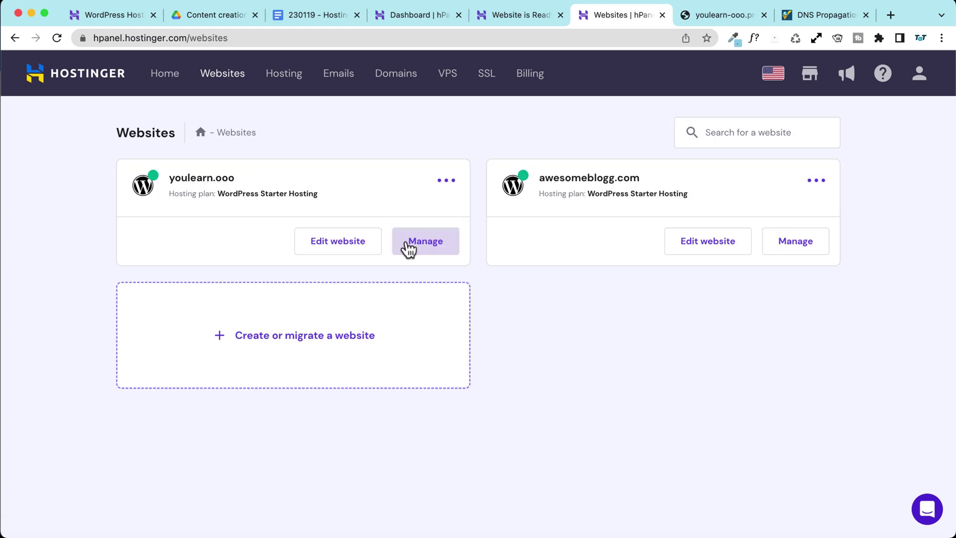
left_click(327, 242)
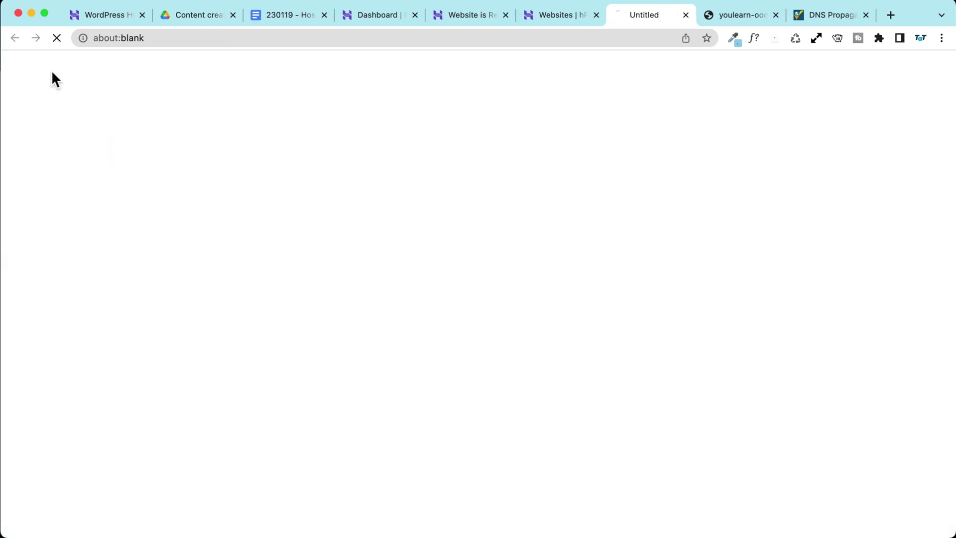
left_click(541, 20)
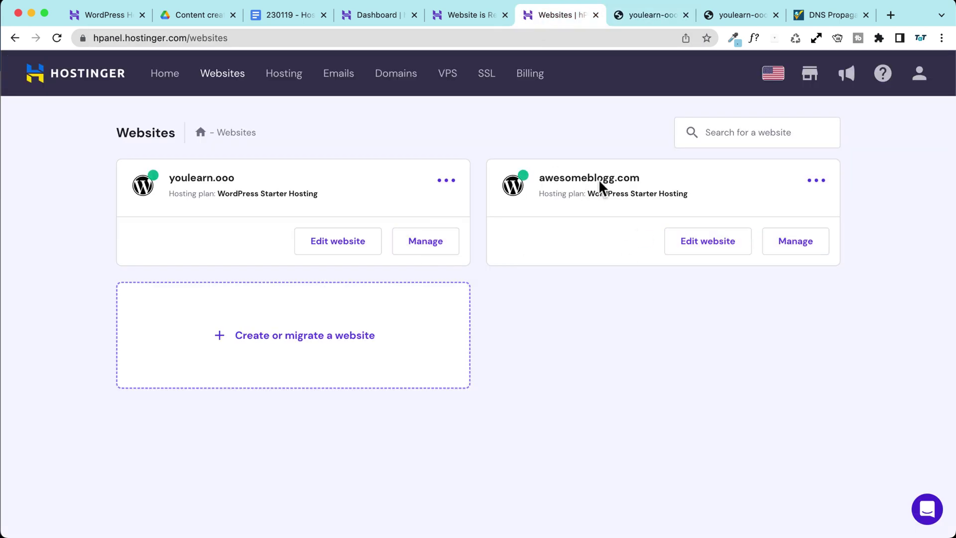
left_click(687, 248)
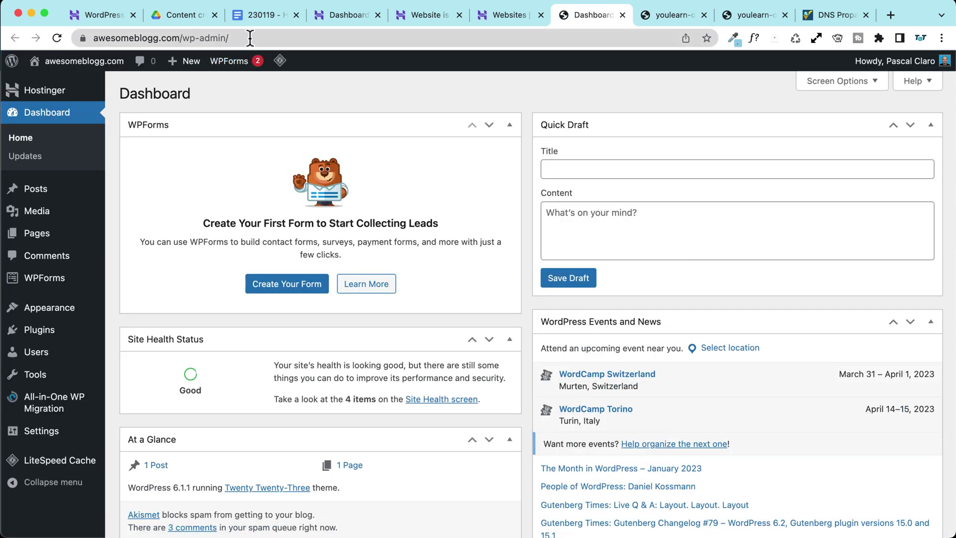
Step: Log out of awesomeblogg.com, load /wp-admin, and log back in with the saved credentials
mouse_move(896, 61)
left_click(868, 141)
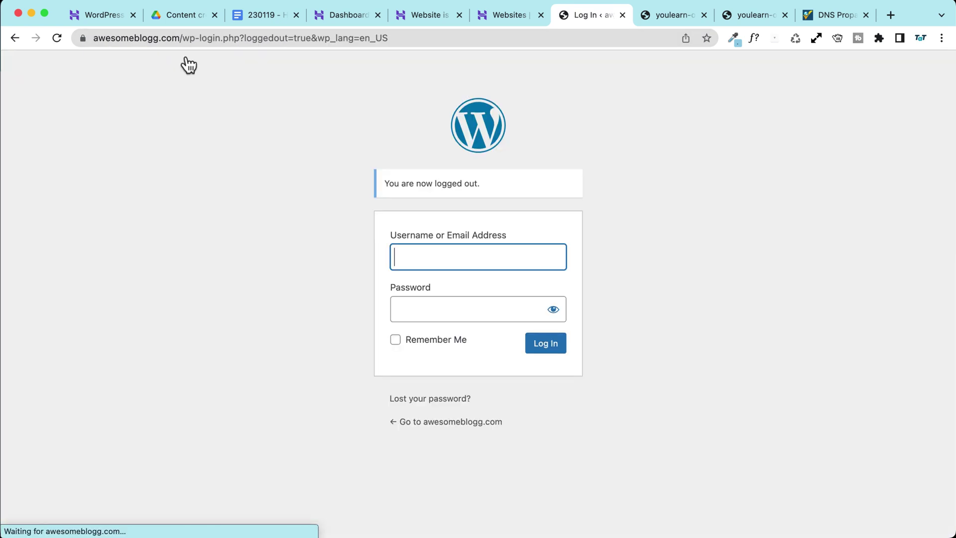
left_click_drag(186, 38, 612, 47)
type("wp-admin")
key("Return")
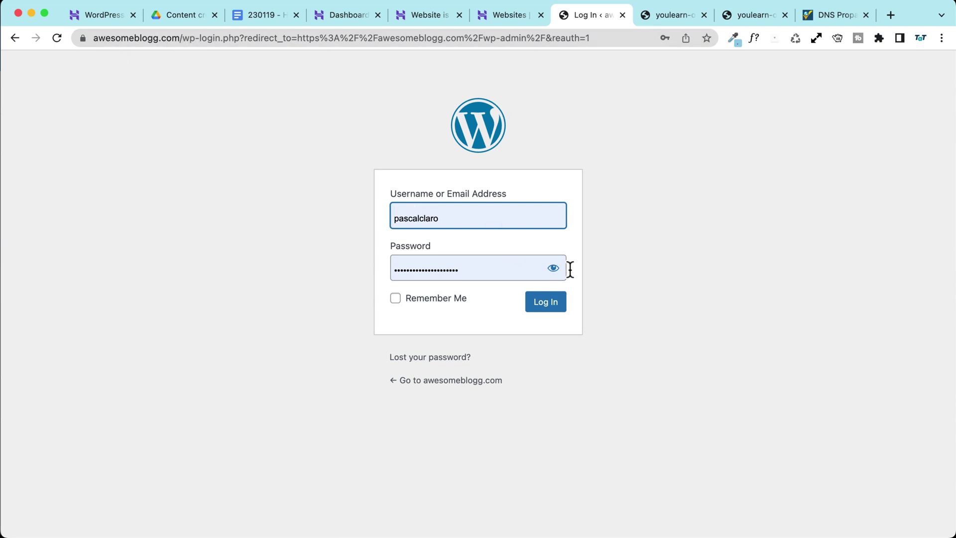
left_click(562, 301)
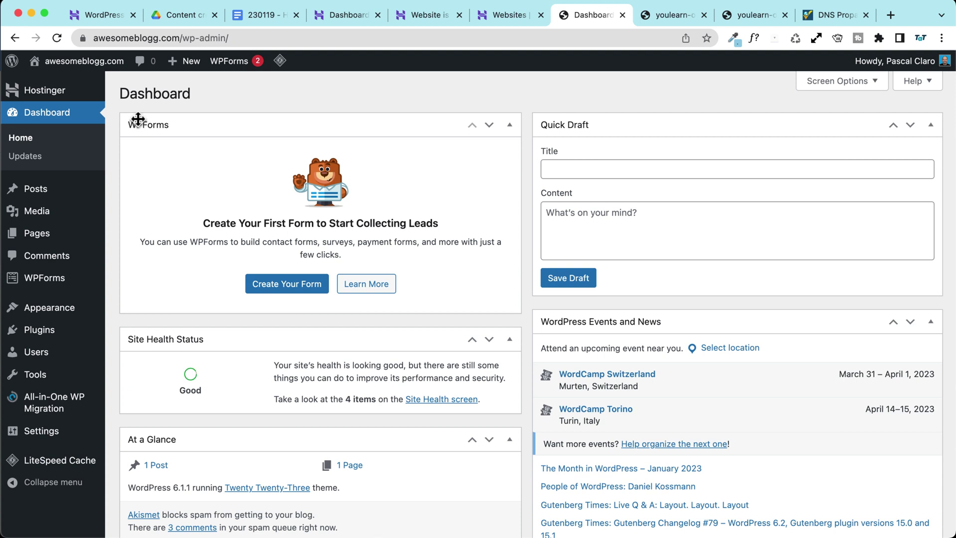
Step: Bulk-deactivate every installed plugin on the Plugins page
left_click(57, 333)
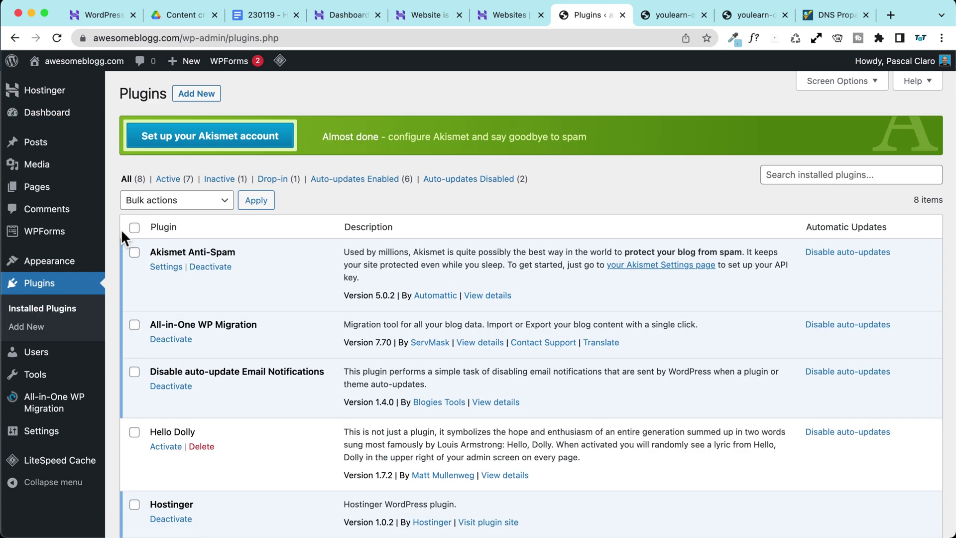
scroll(122, 232, "down", 3)
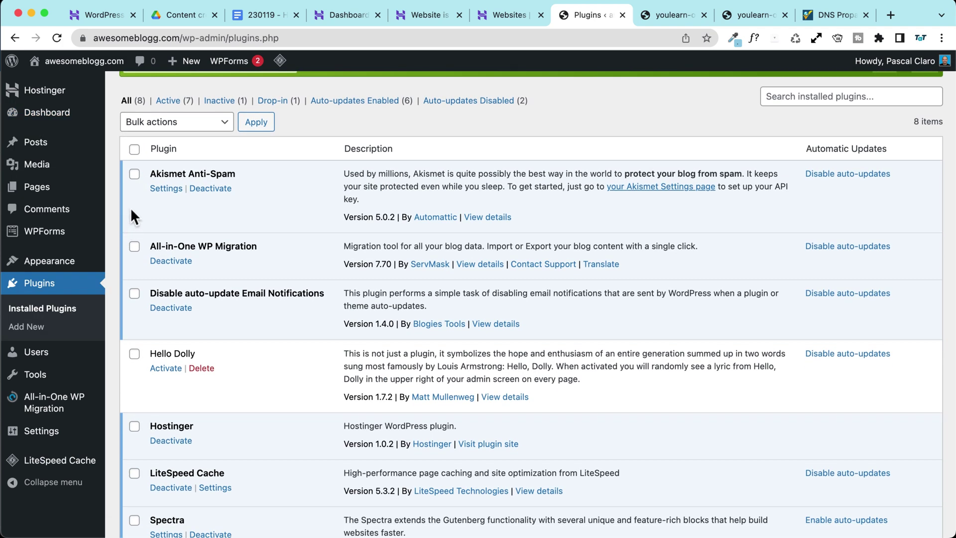
scroll(129, 205, "down", 3)
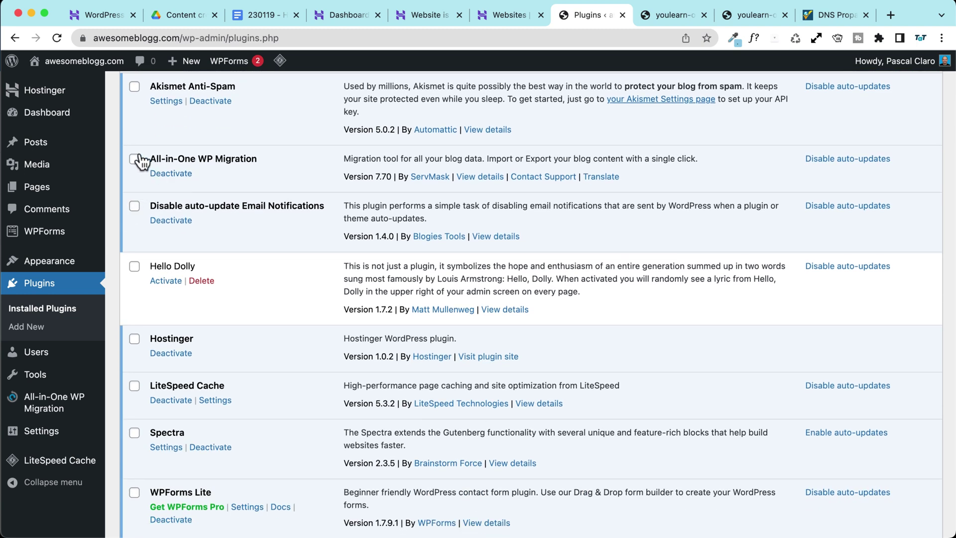
scroll(141, 130, "up", 3)
left_click(135, 105)
left_click(149, 110)
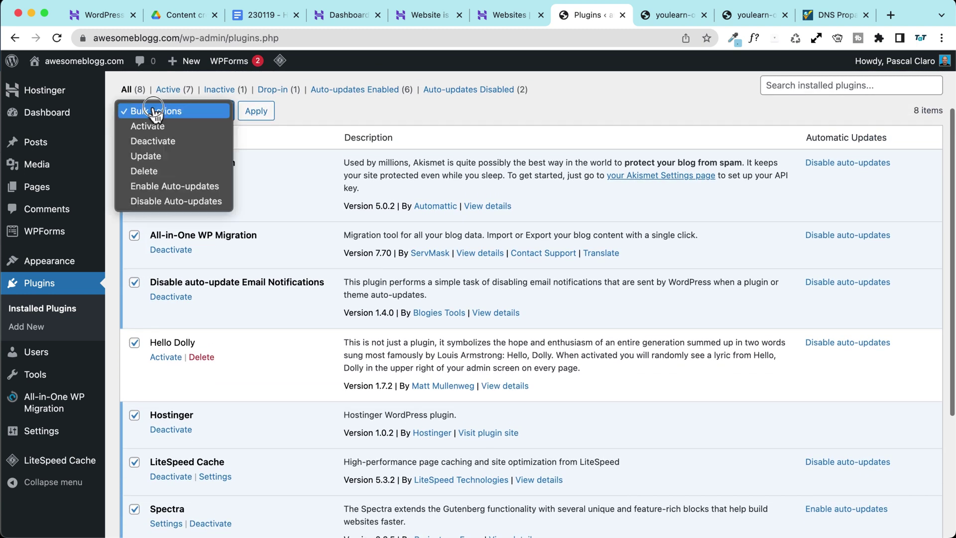
left_click(162, 142)
left_click(255, 111)
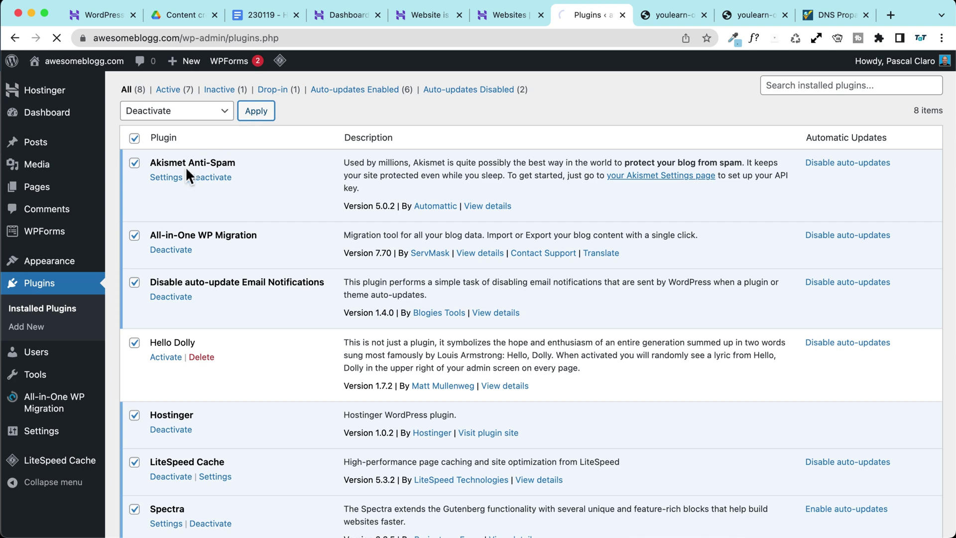
Step: Activate the Disable auto-update Email Notifications and LiteSpeed Cache plugins
scroll(150, 294, "down", 3)
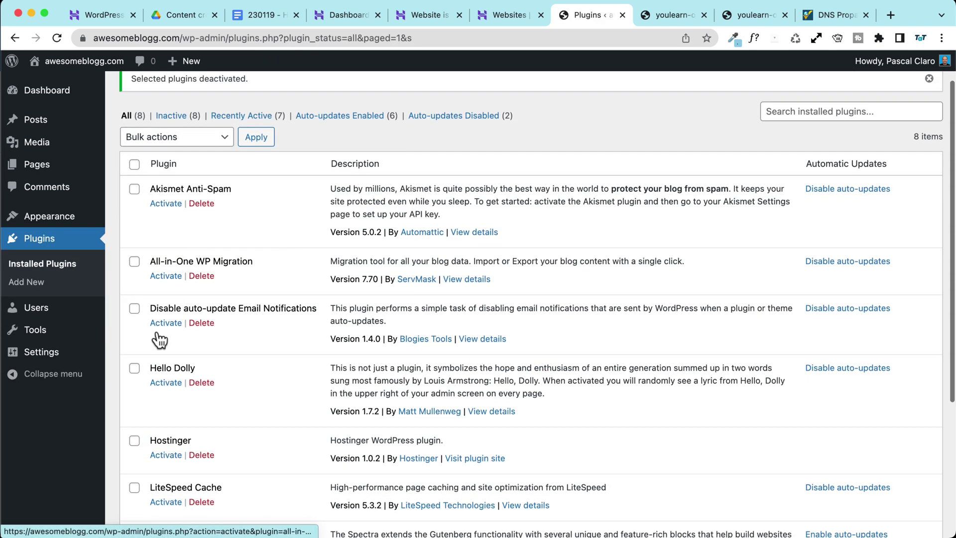
left_click(167, 283)
scroll(514, 234, "down", 4)
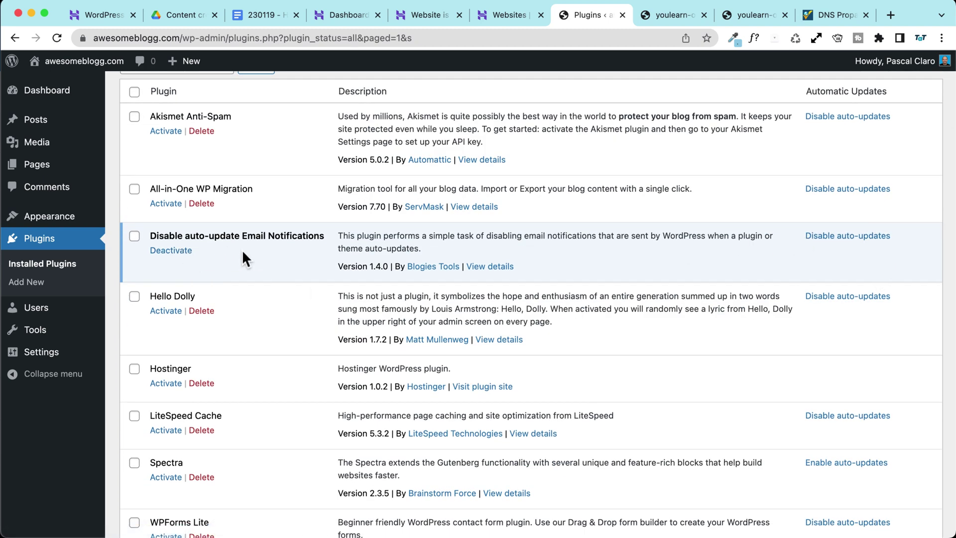
scroll(236, 240, "down", 5)
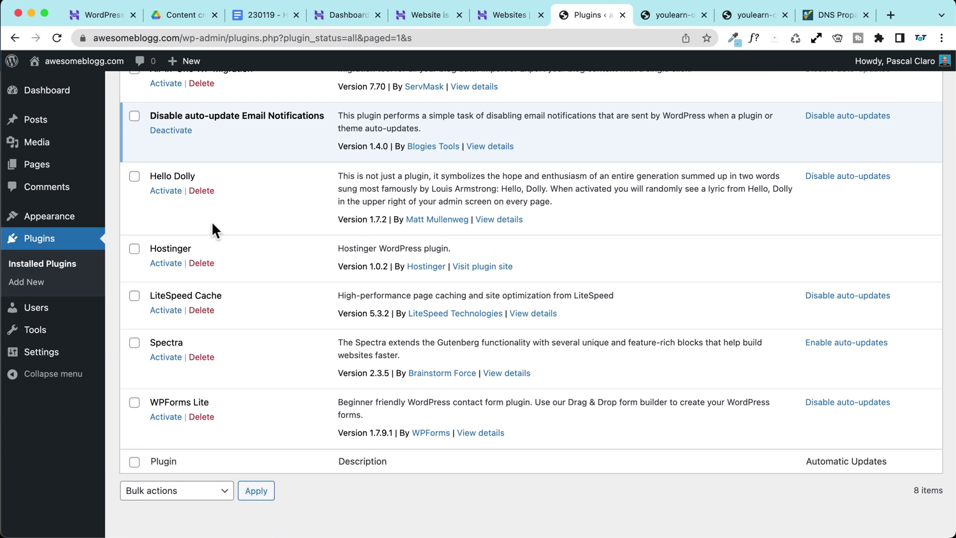
scroll(214, 230, "up", 3)
scroll(185, 236, "up", 1)
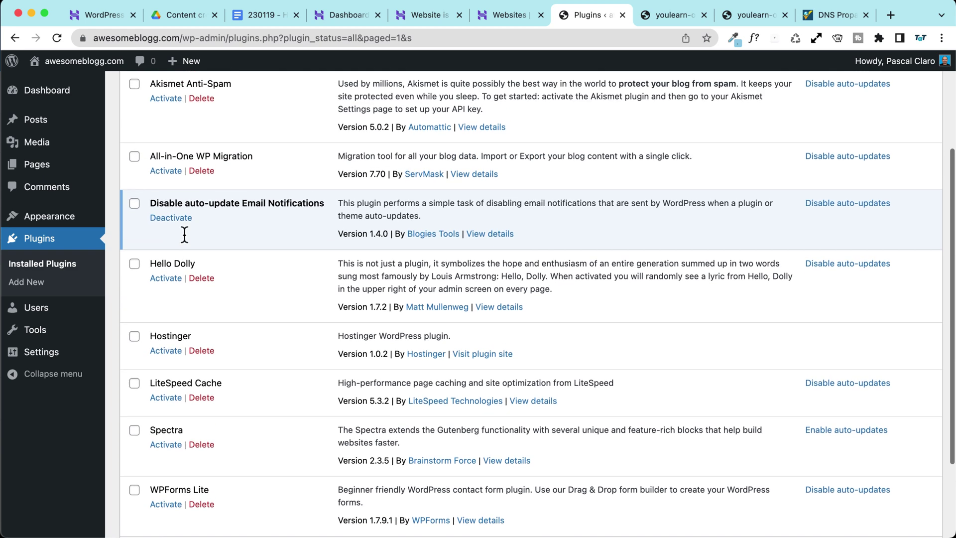
left_click_drag(228, 381, 142, 385)
left_click(165, 398)
scroll(213, 395, "down", 10)
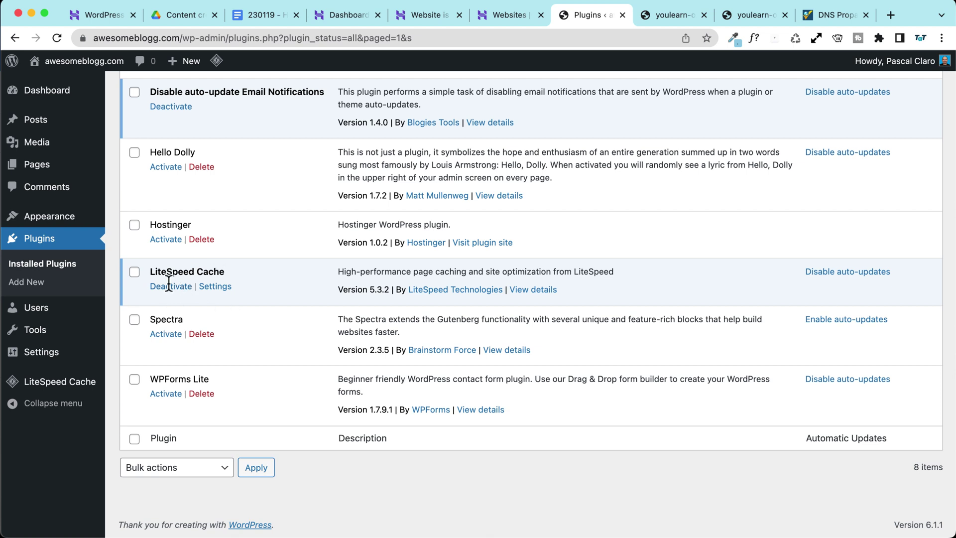
scroll(210, 348, "up", 4)
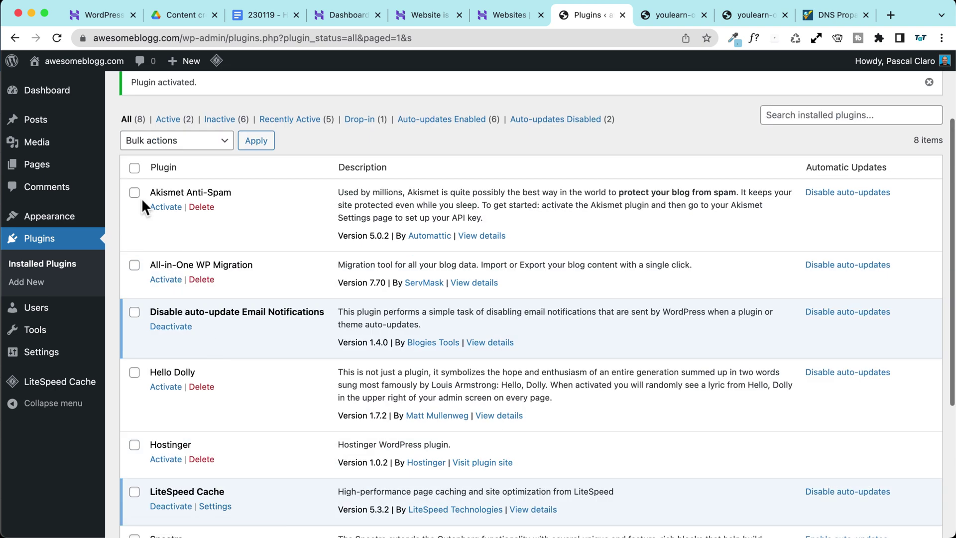
Step: Bulk-delete every plugin except those two, confirming the deletion
left_click(134, 168)
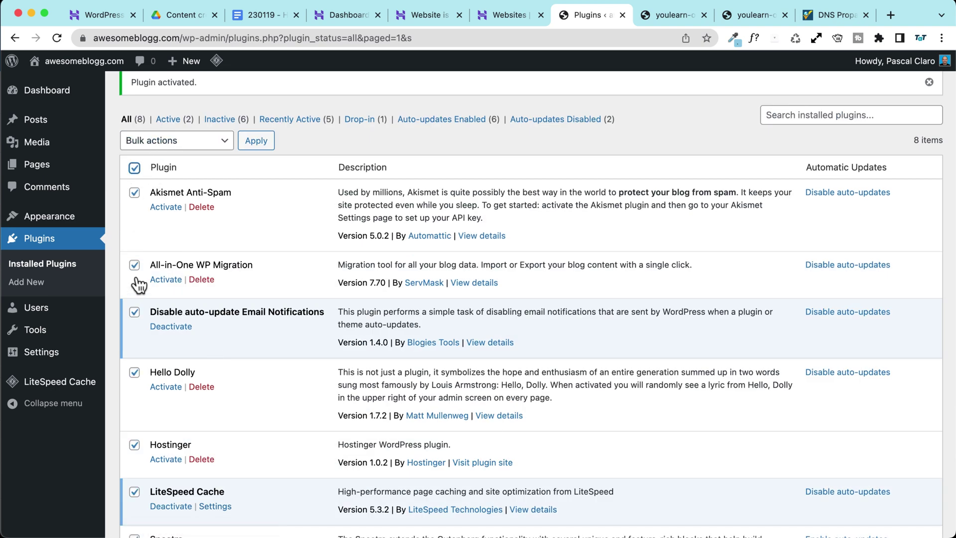
scroll(138, 287, "down", 2)
left_click(134, 230)
left_click(134, 410)
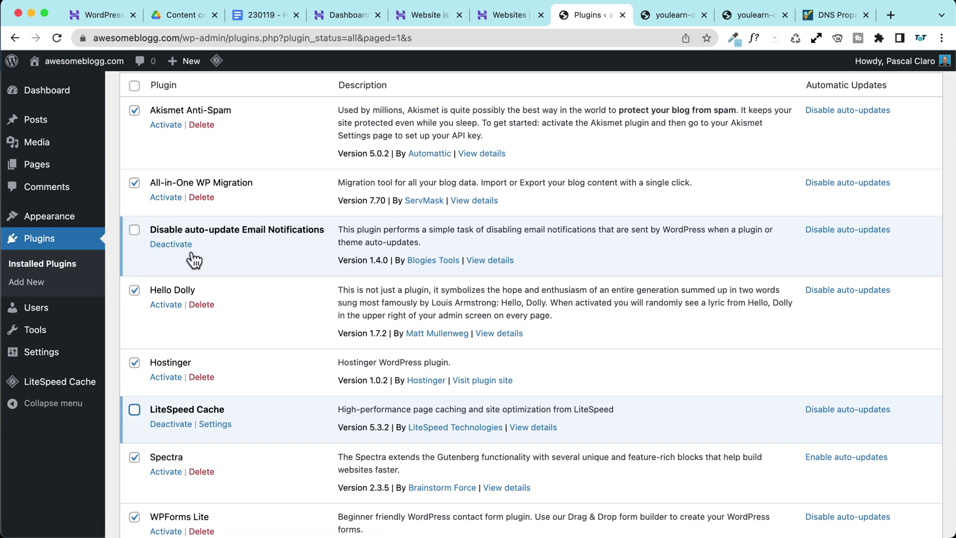
scroll(192, 302, "up", 5)
left_click(159, 253)
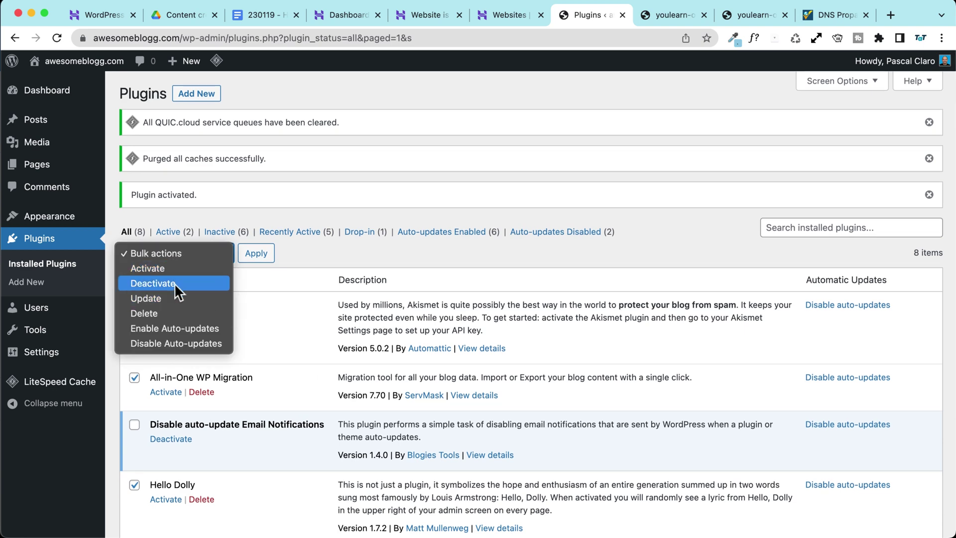
left_click(150, 313)
left_click(254, 252)
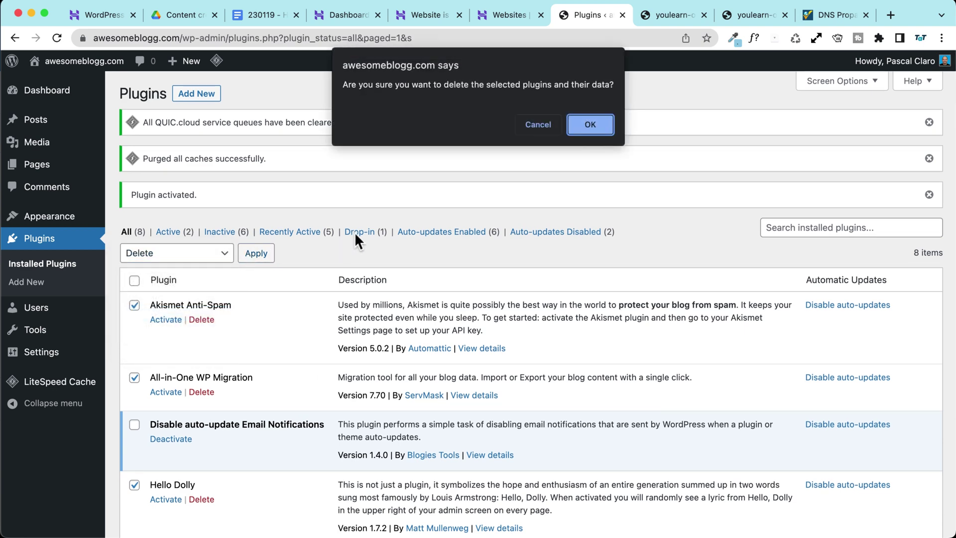
left_click(589, 125)
scroll(307, 190, "down", 2)
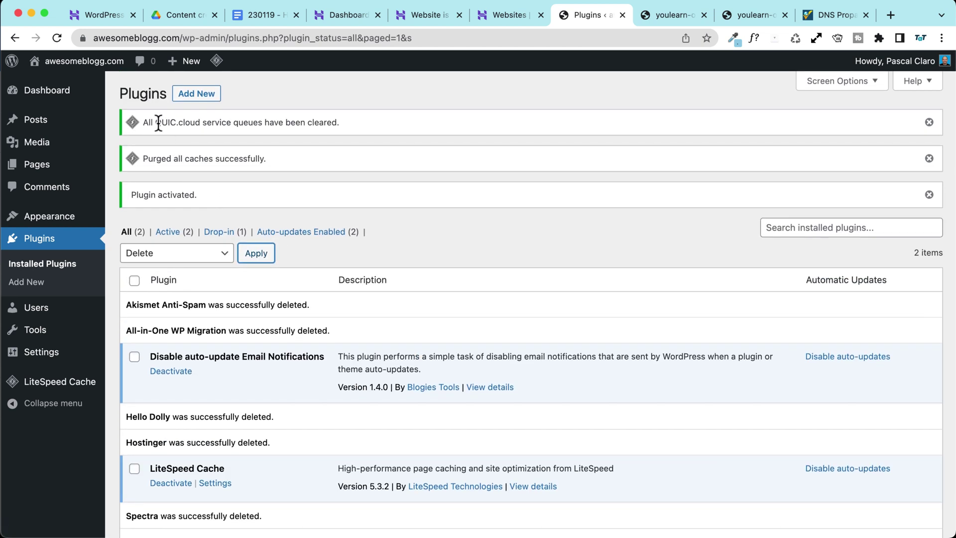
mouse_move(47, 100)
left_click(149, 92)
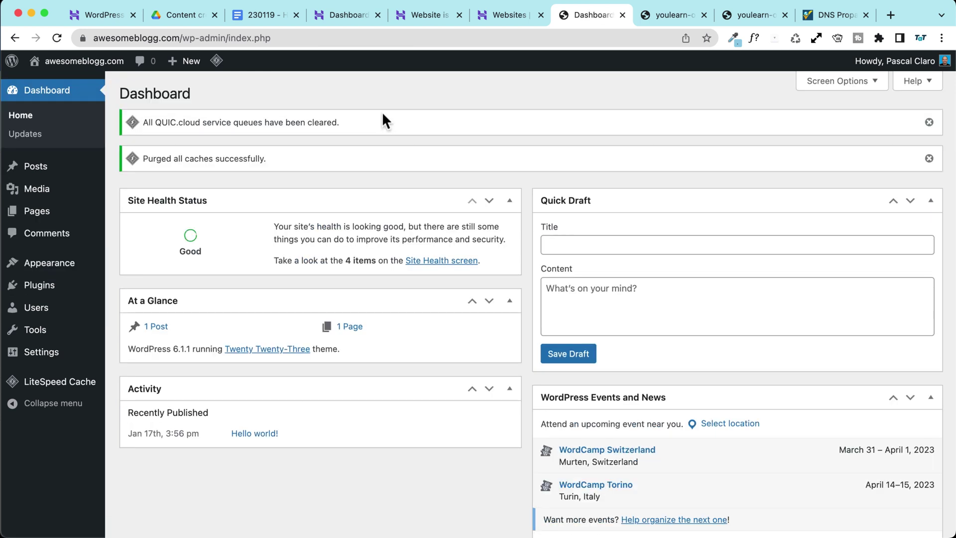
Step: Dismiss the cache notices and hide the Site Health, At a Glance, Activity, Quick Draft and Events widgets
left_click(926, 119)
left_click(928, 122)
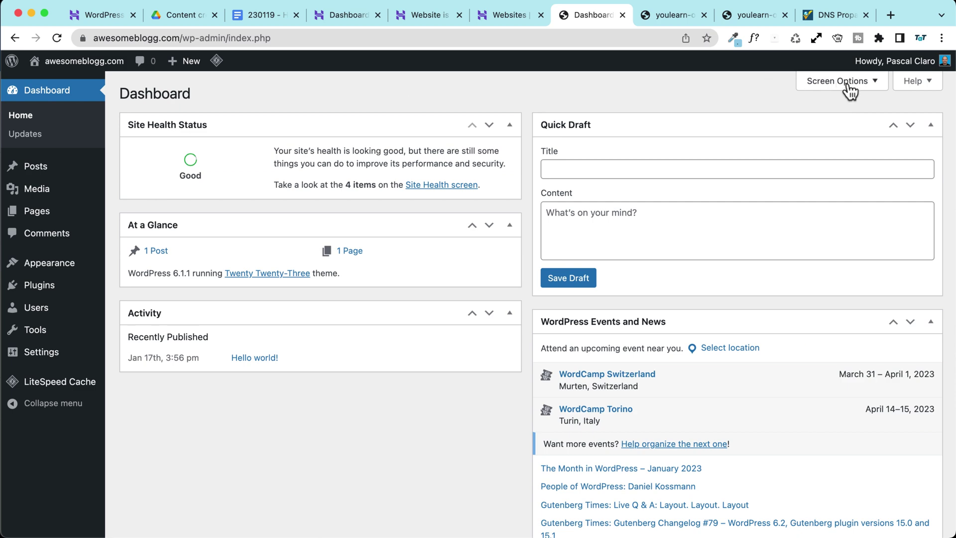
left_click(846, 82)
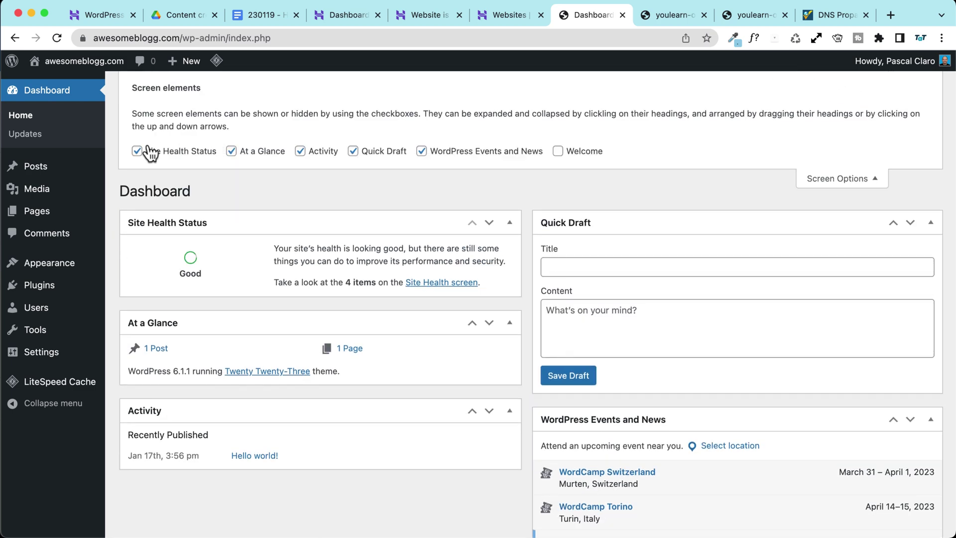
left_click(149, 151)
left_click(260, 152)
left_click(325, 152)
left_click(380, 152)
left_click(465, 152)
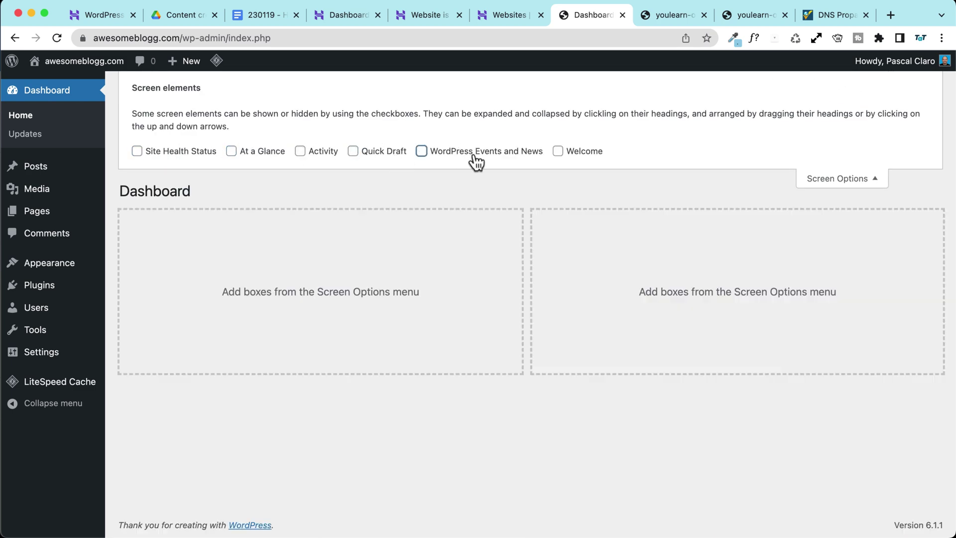
left_click(847, 179)
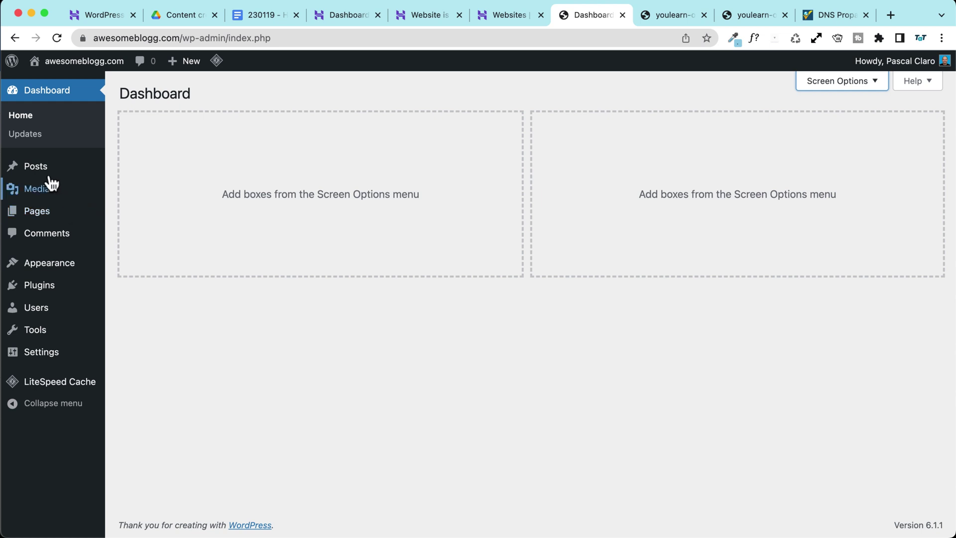
mouse_move(50, 354)
left_click(143, 345)
Step: Set the site title to awesomeblogg and the tagline to 'WordPress tutorials from beginners to experts!'
left_click_drag(351, 201, 234, 204)
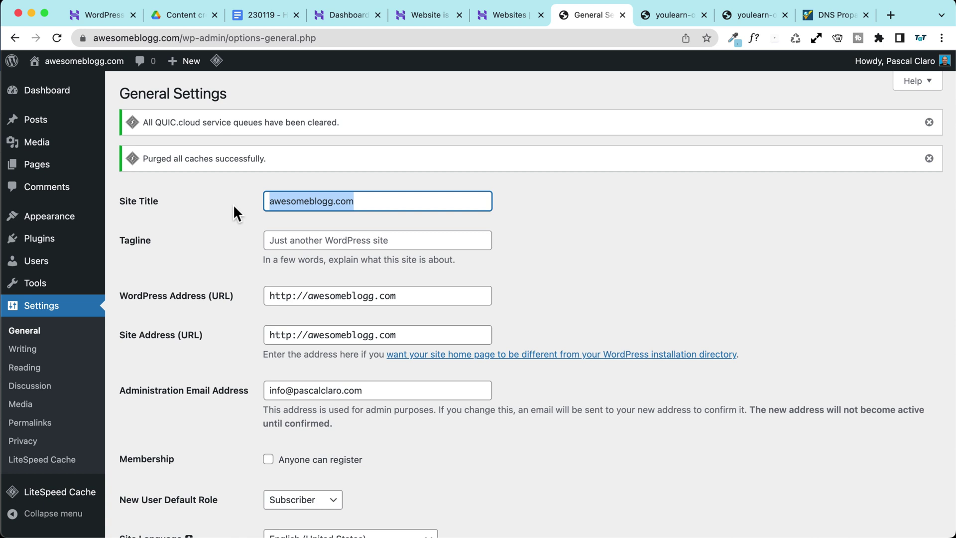
type("awesomeblogg")
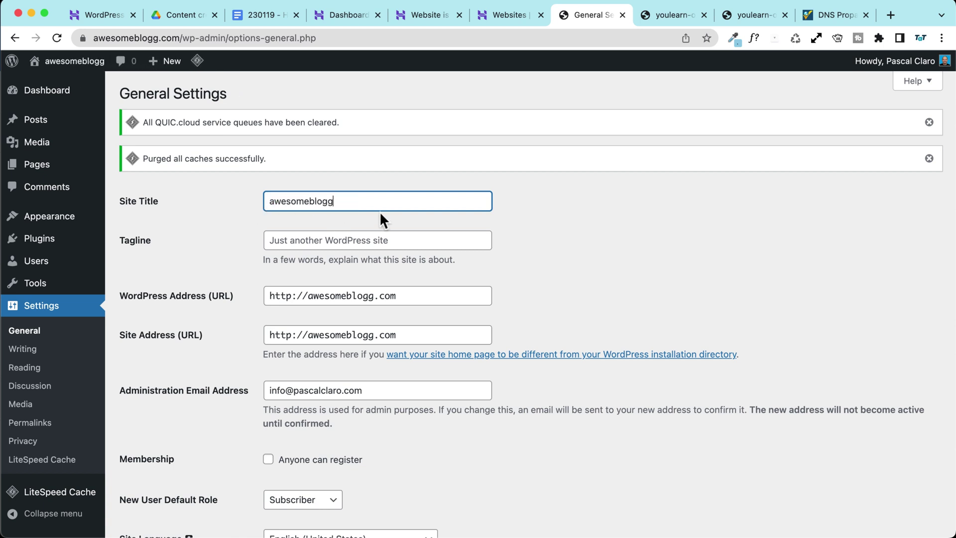
left_click(407, 242)
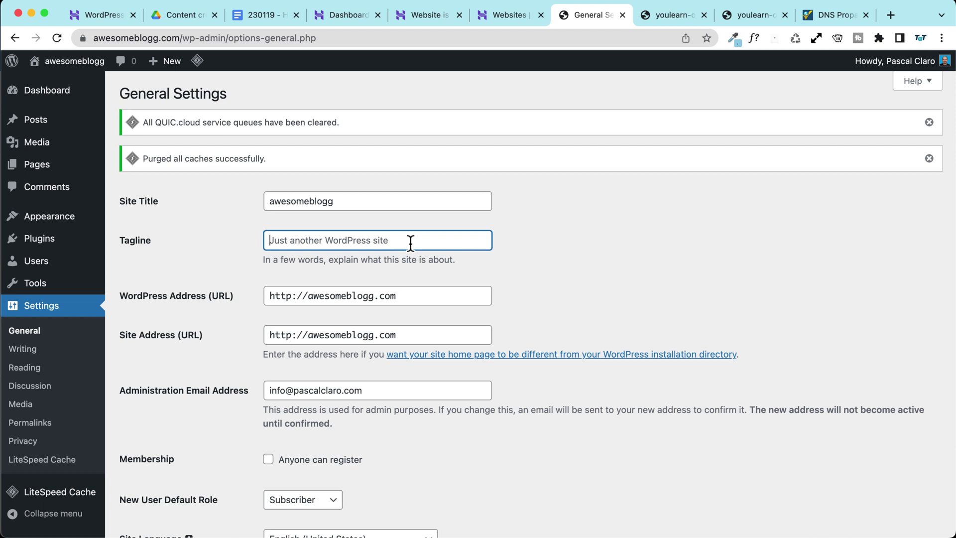
type("WordPre")
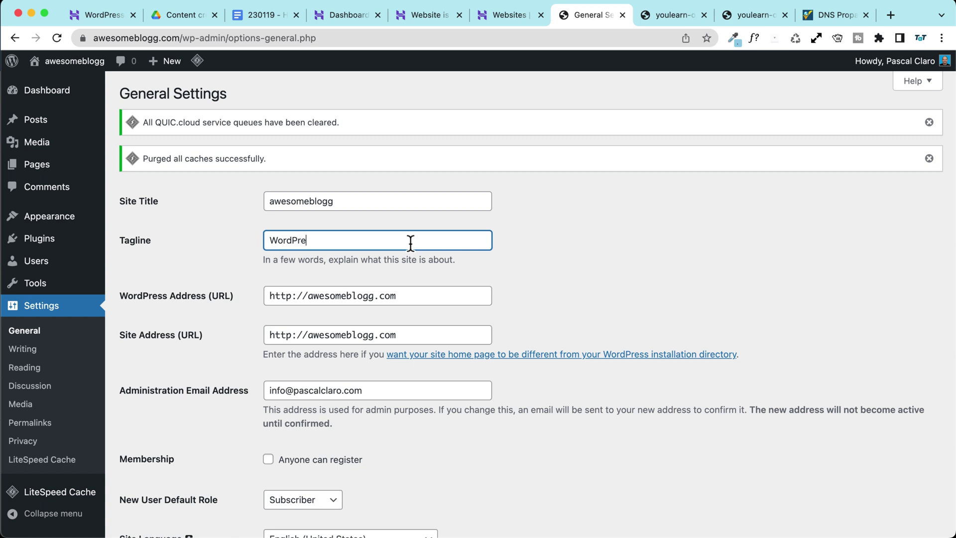
type("ss tutorials for beginners")
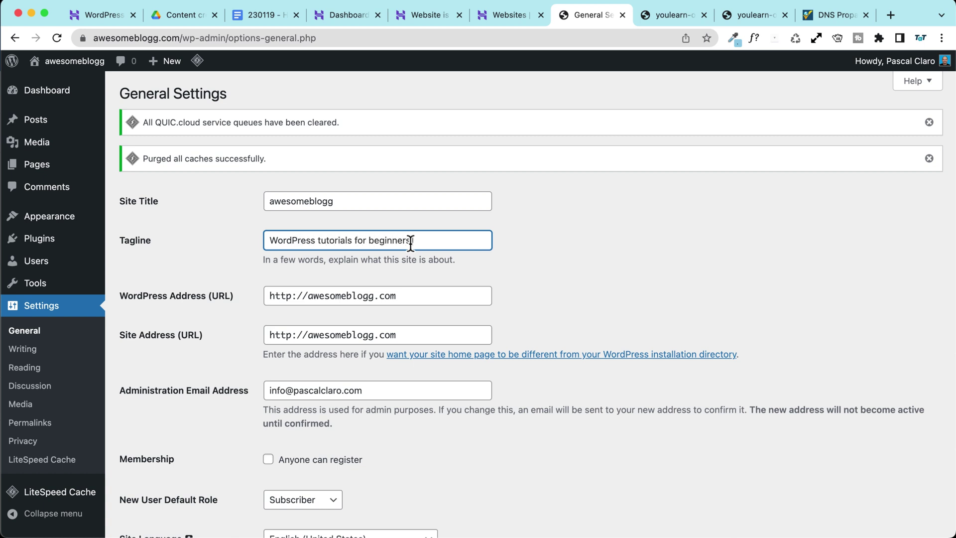
type(" and ex")
key("BackSpace")
key("BackSpace")
key("BackSpace")
key("BackSpace")
key("BackSpace")
key("BackSpace")
key("BackSpace")
key("BackSpace")
key("BackSpace")
key("BackSpace")
key("BackSpace")
key("BackSpace")
key("BackSpace")
key("BackSpace")
key("BackSpace")
key("BackSpace")
key("BackSpace")
key("BackSpace")
key("BackSpace")
type("e")
key("BackSpace")
type("rom beginners to experts!")
Step: Change both the WordPress Address and Site Address from http to https
scroll(234, 252, "down", 3)
left_click(288, 212)
type("s")
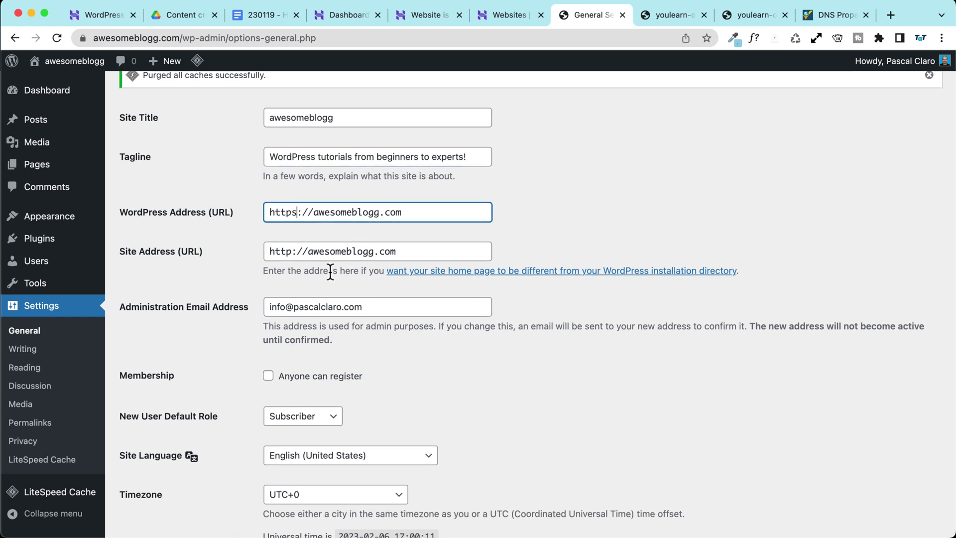
left_click(296, 251)
type("s")
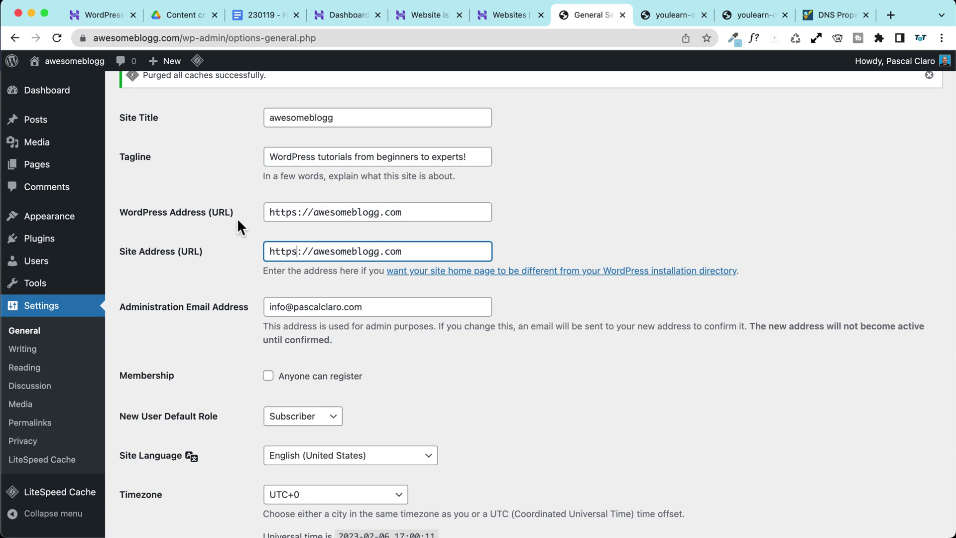
left_click(235, 244)
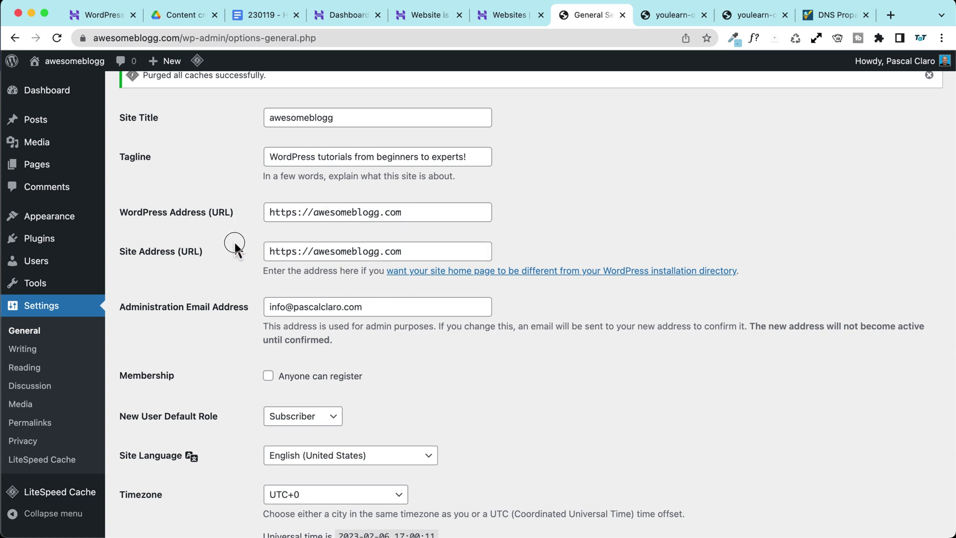
Step: Check the https in the WordPress Address and Site Address fields
scroll(234, 241, "down", 2)
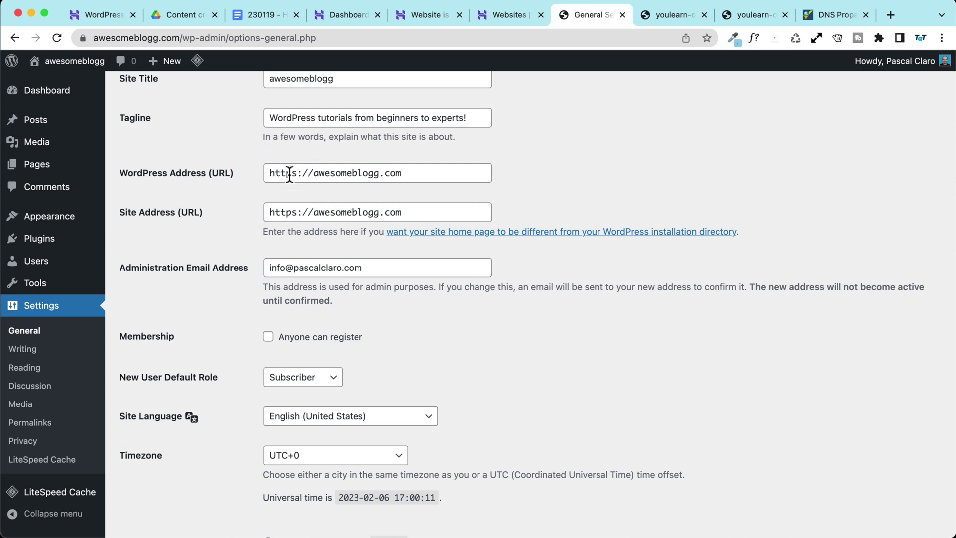
scroll(289, 175, "up", 5)
left_click_drag(313, 172, 302, 172)
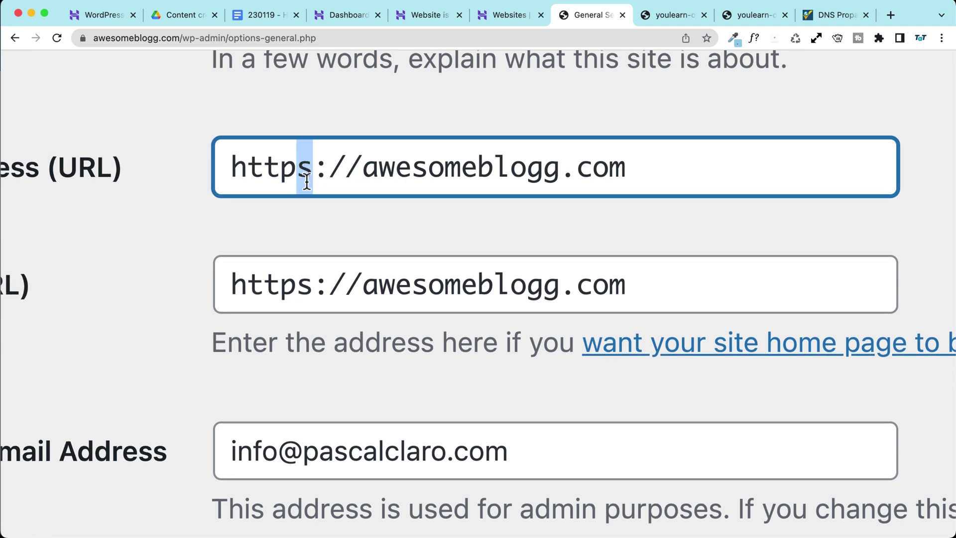
left_click_drag(297, 286, 312, 286)
left_click(311, 288)
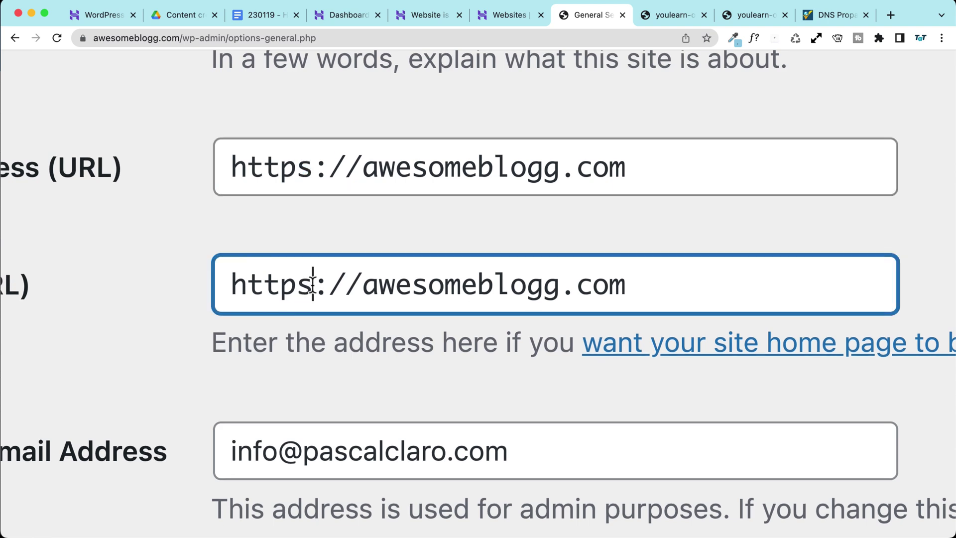
scroll(521, 205, "down", 5)
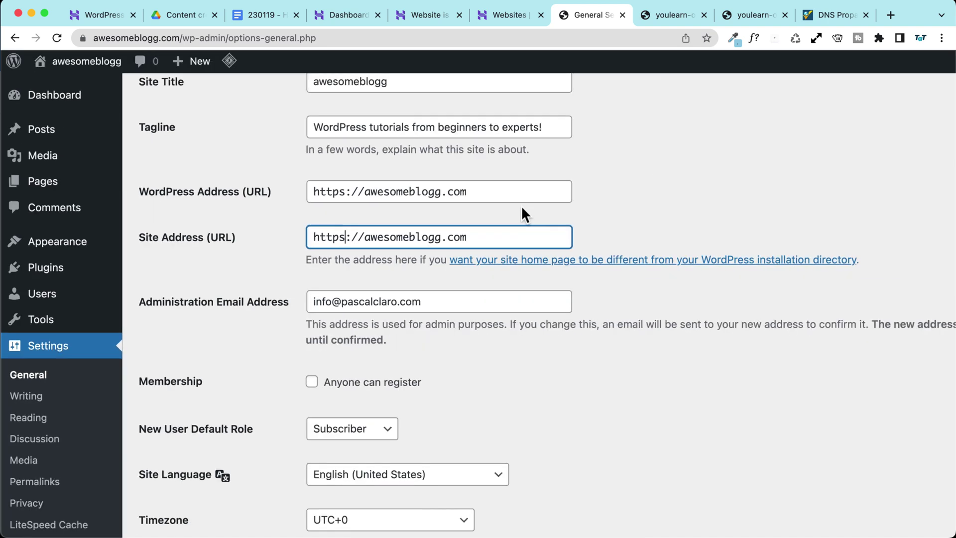
left_click(232, 202)
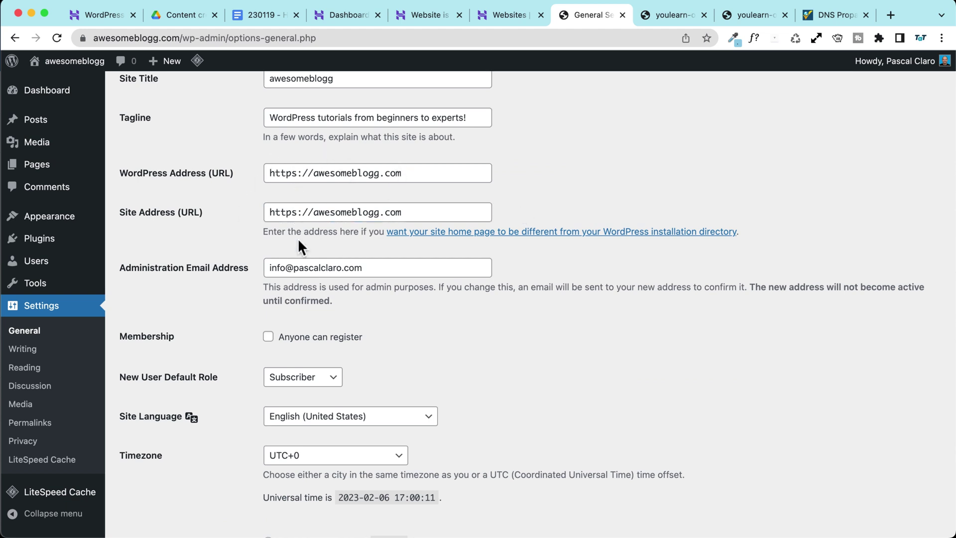
Step: Scroll past the administration email field and open the Timezone dropdown list
scroll(228, 232, "down", 3)
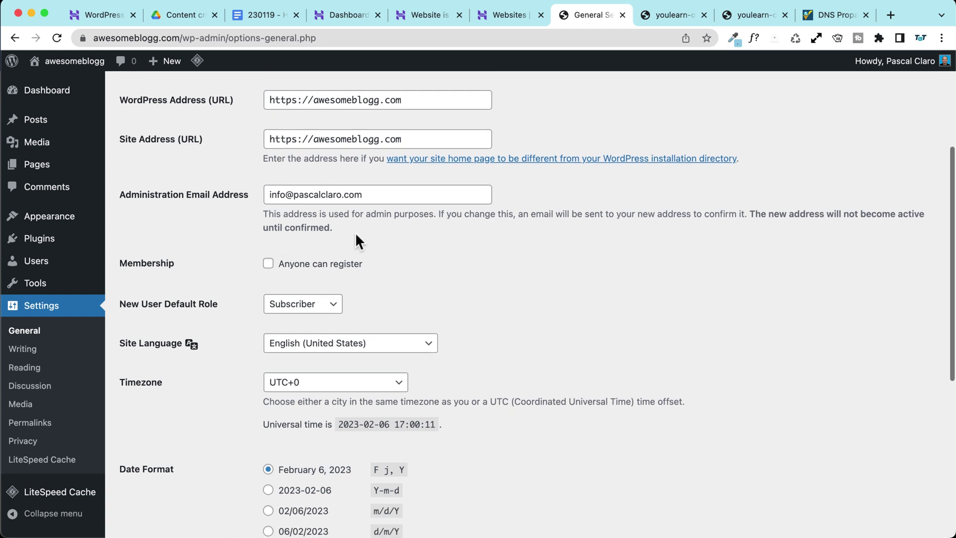
left_click_drag(379, 193, 191, 194)
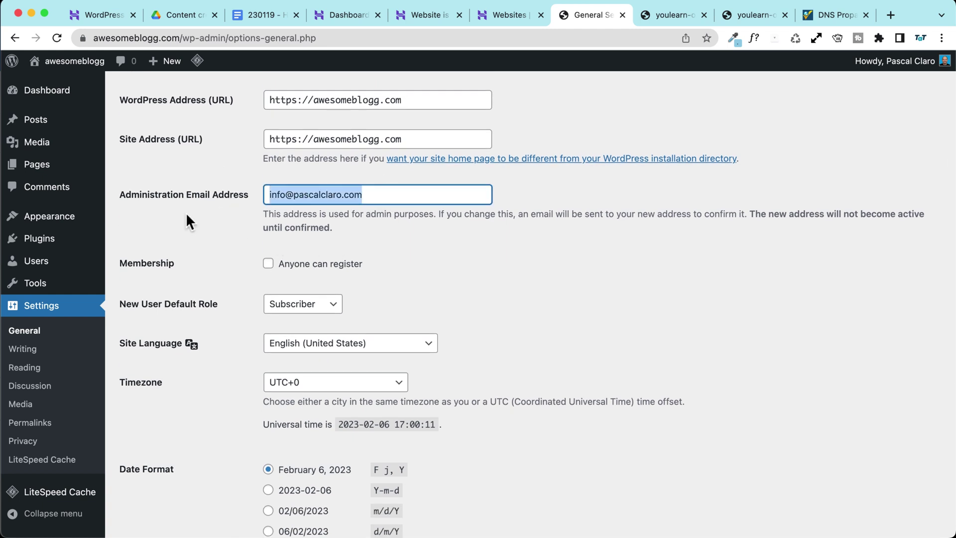
scroll(190, 214, "down", 2)
left_click(203, 191)
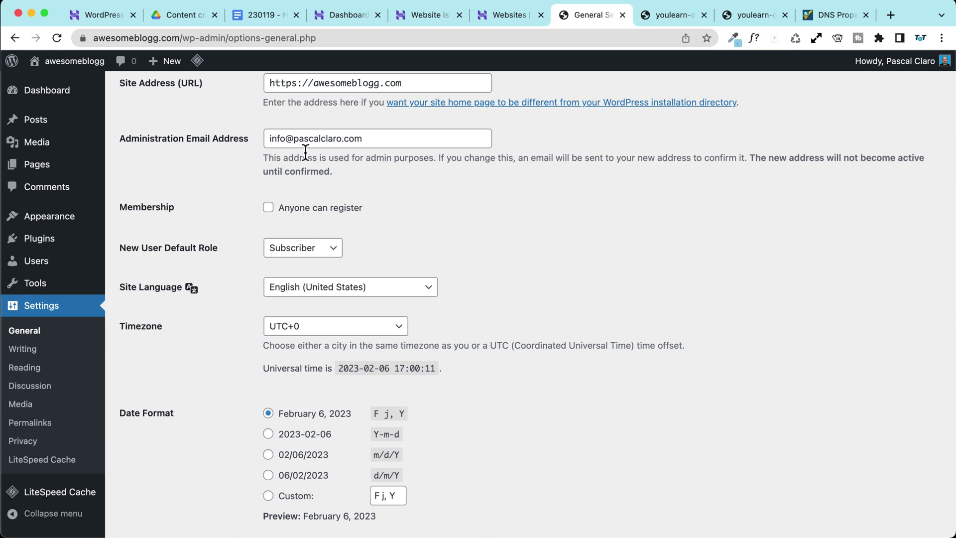
left_click_drag(366, 138, 153, 178)
left_click(219, 159)
scroll(194, 175, "down", 4)
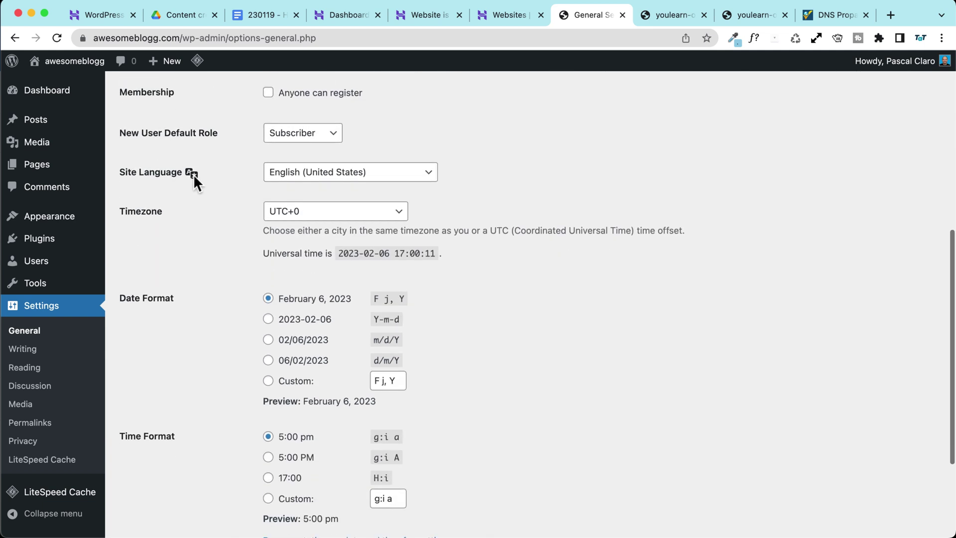
scroll(194, 175, "down", 1)
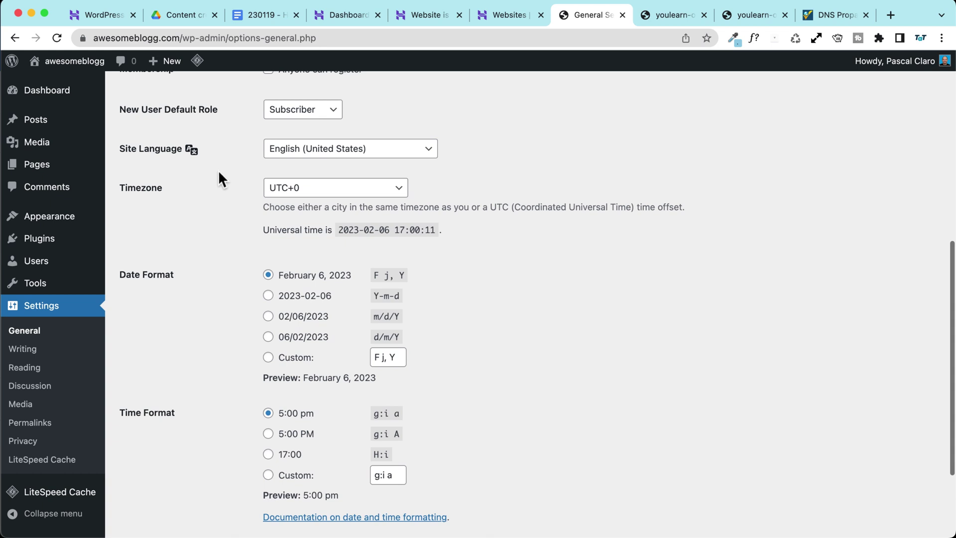
left_click(296, 189)
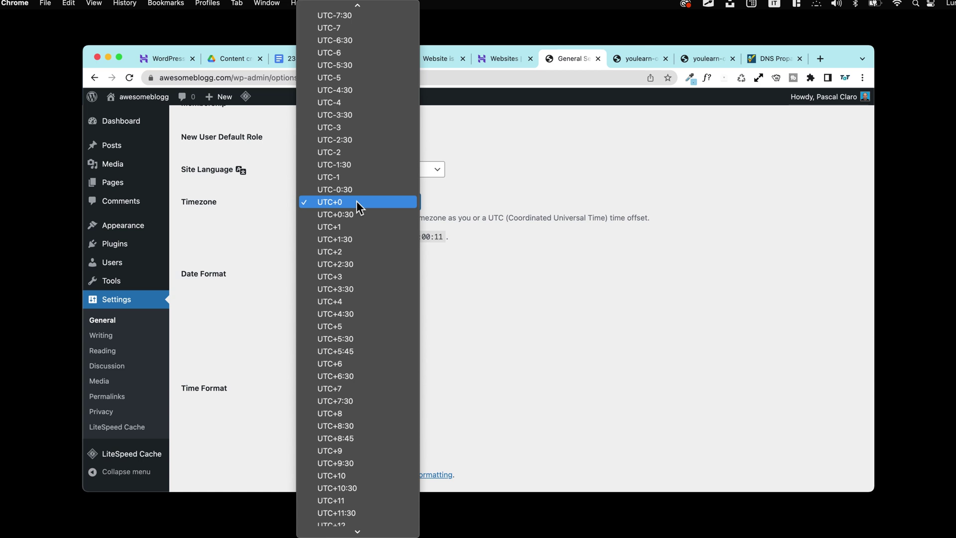
Step: Set the site timezone to Paris
type("par")
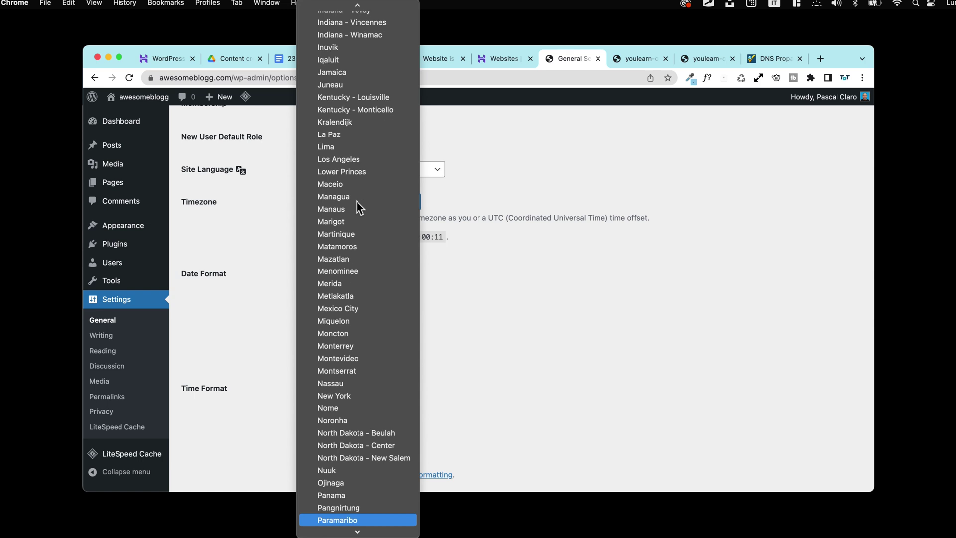
key("Down")
key("Down")
key("Down")
key("Down")
key("Down")
key("Down")
key("Down")
key("Down")
key("Down")
key("Down")
key("Down")
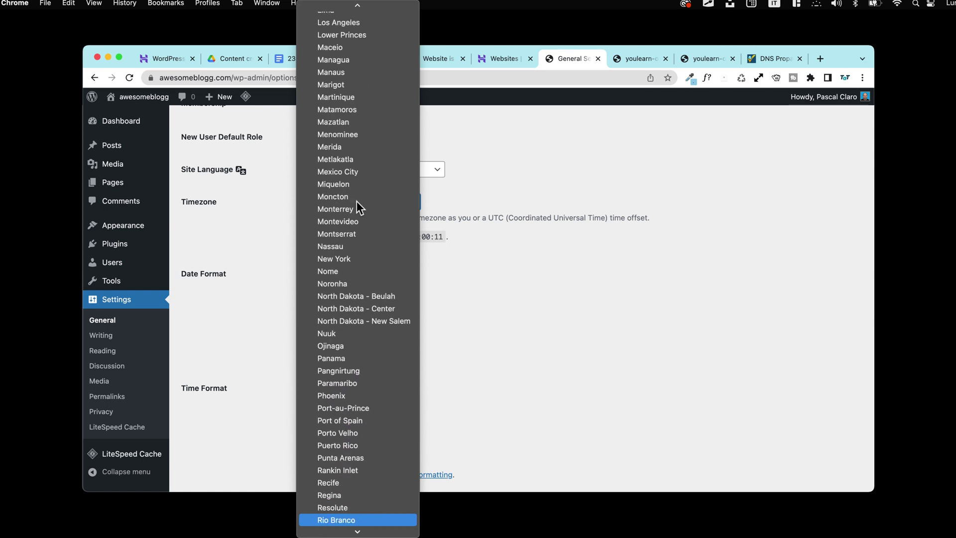
type("paris")
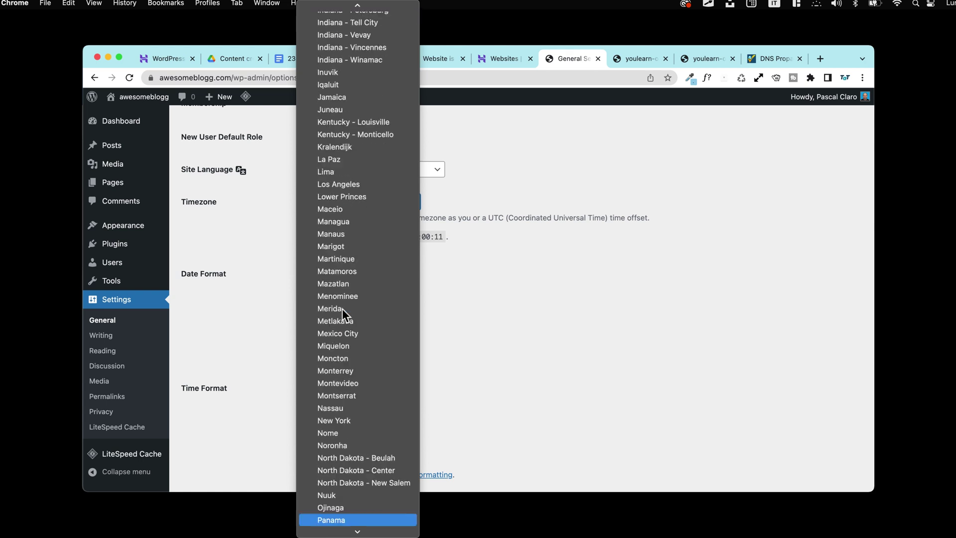
key("Return")
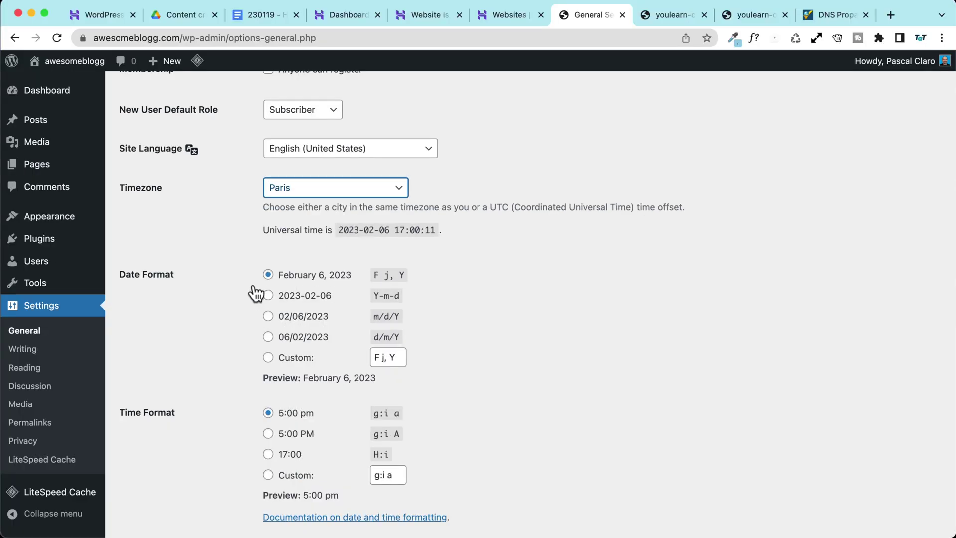
Step: Try the other date formats, then keep the February 6, 2023 format
scroll(291, 284, "down", 2)
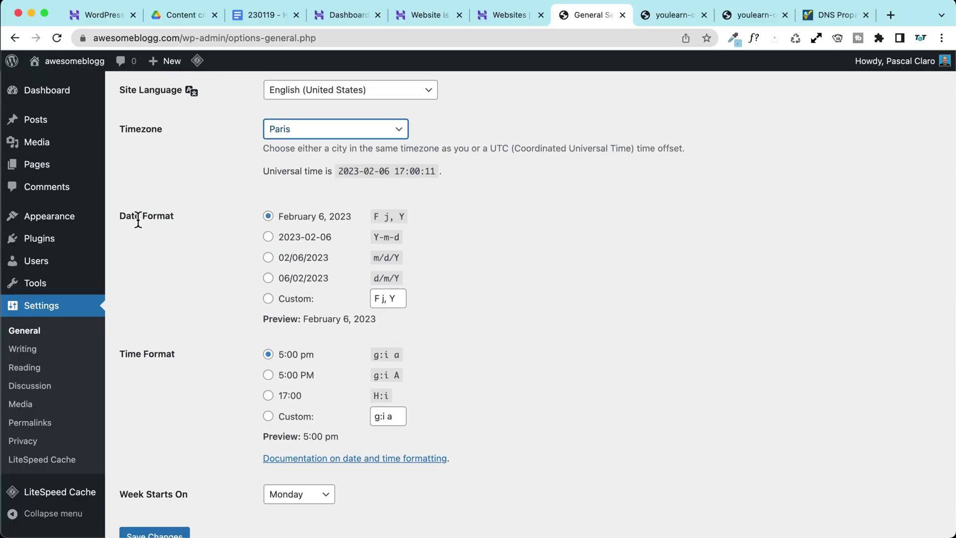
left_click_drag(263, 318, 299, 319)
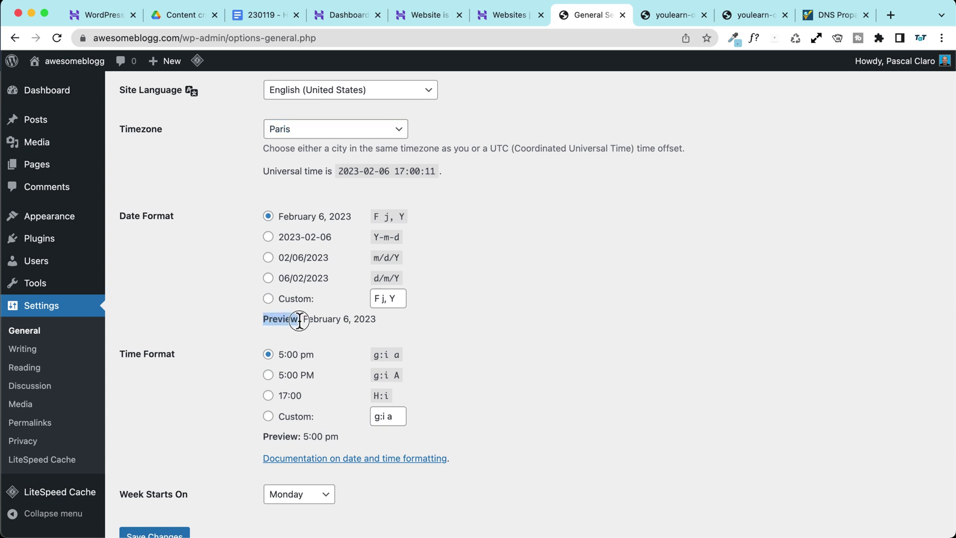
left_click(269, 237)
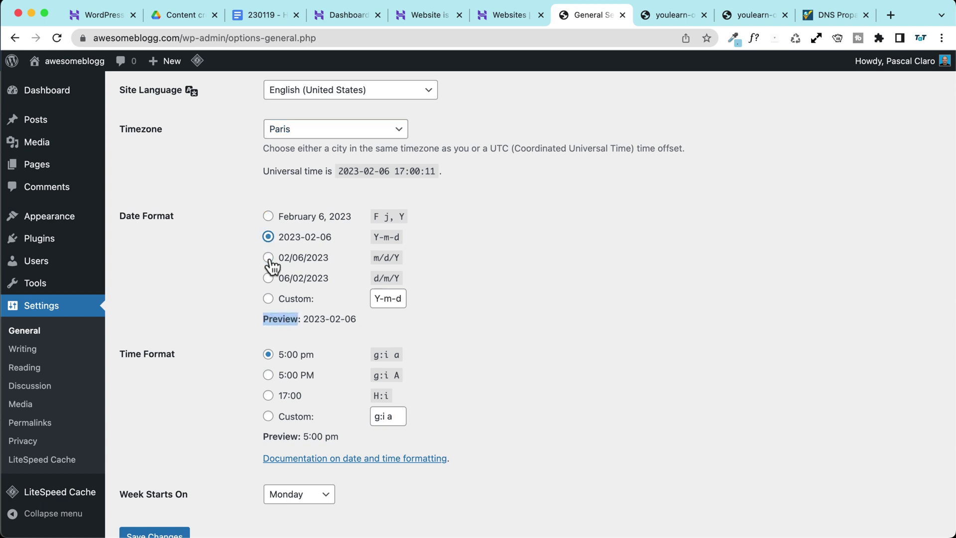
left_click(269, 258)
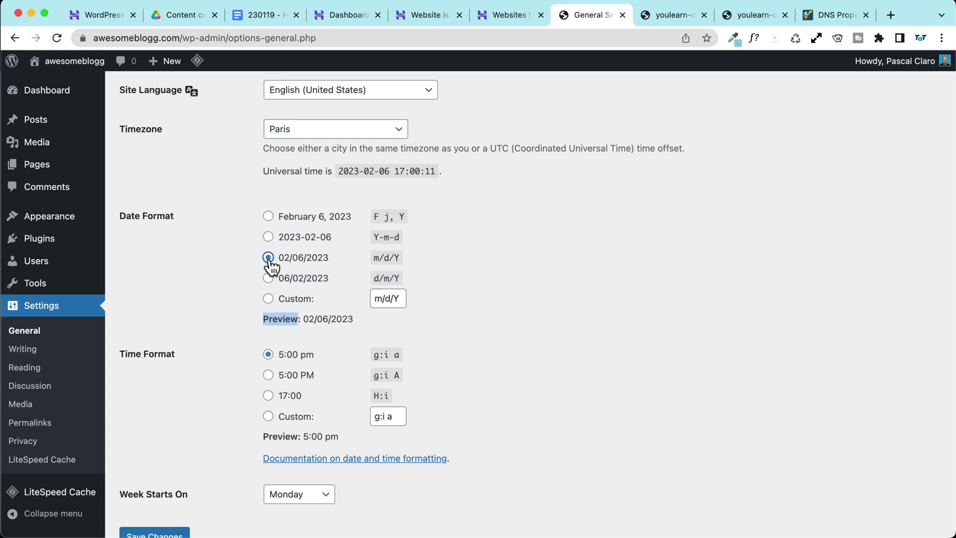
left_click(267, 276)
left_click(268, 257)
left_click(267, 237)
left_click(224, 254)
left_click(267, 217)
Step: Set the time format to 5:00 PM, keep Monday as week start, and save
scroll(188, 292, "down", 2)
left_click(268, 308)
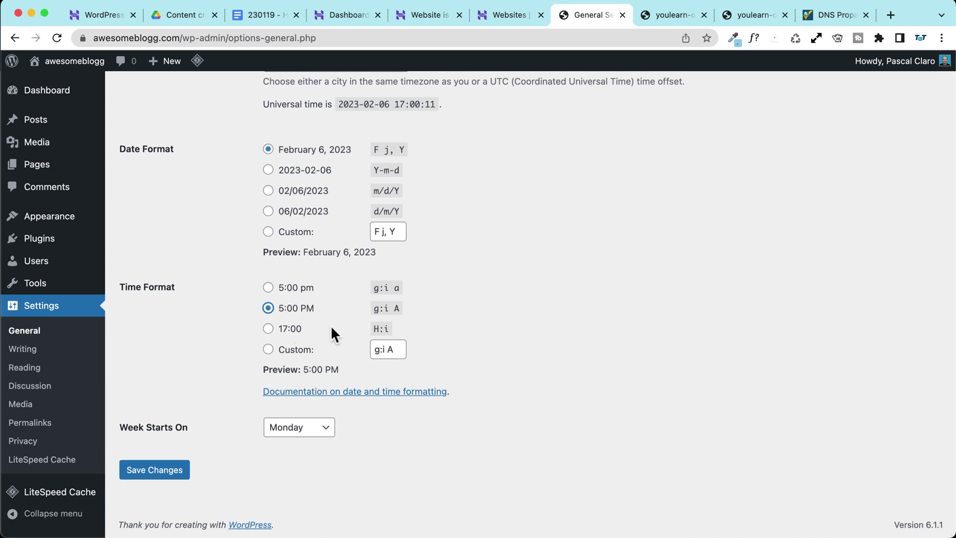
left_click_drag(302, 369, 348, 369)
left_click(150, 375)
left_click(303, 428)
left_click(204, 382)
left_click(155, 471)
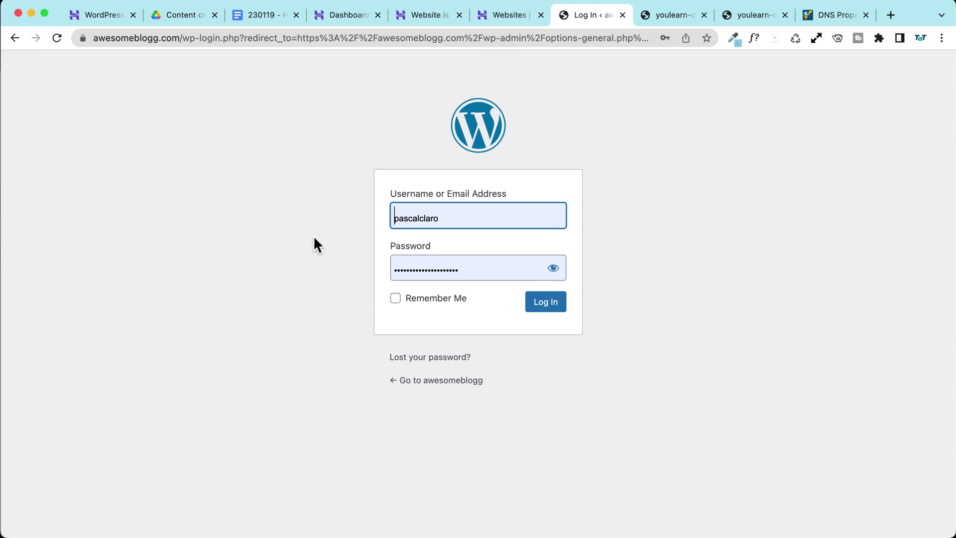
Step: Log back in to the WordPress admin and go to the Permalink settings
left_click(546, 304)
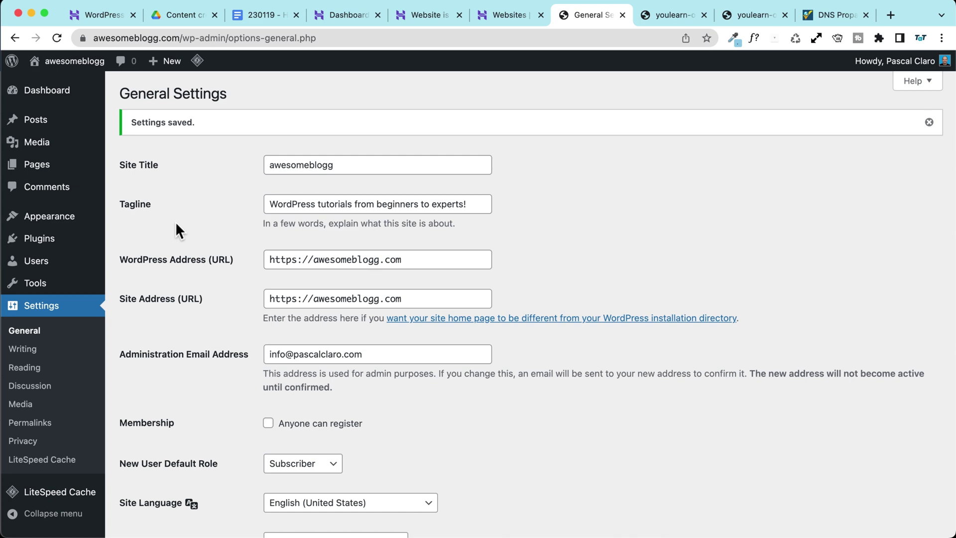
scroll(177, 224, "down", 10)
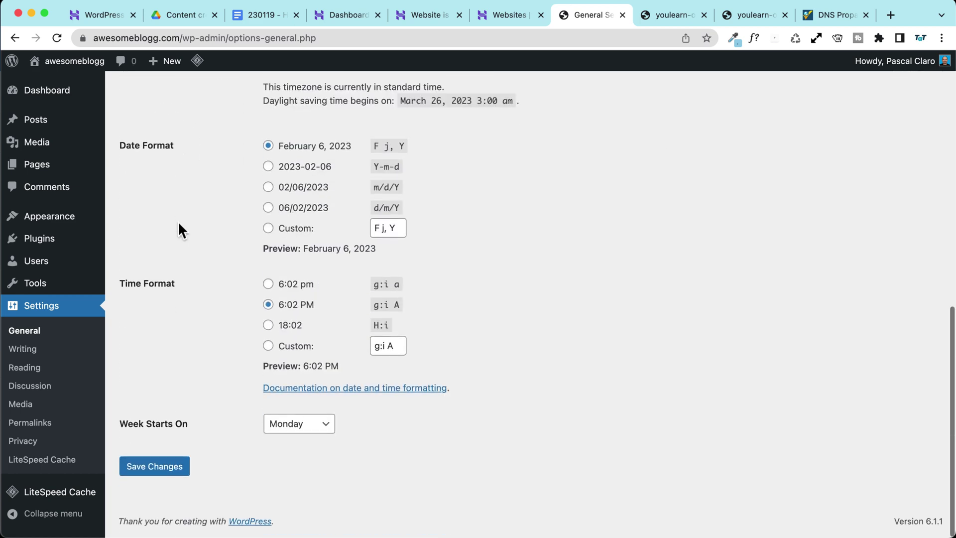
scroll(178, 229, "up", 10)
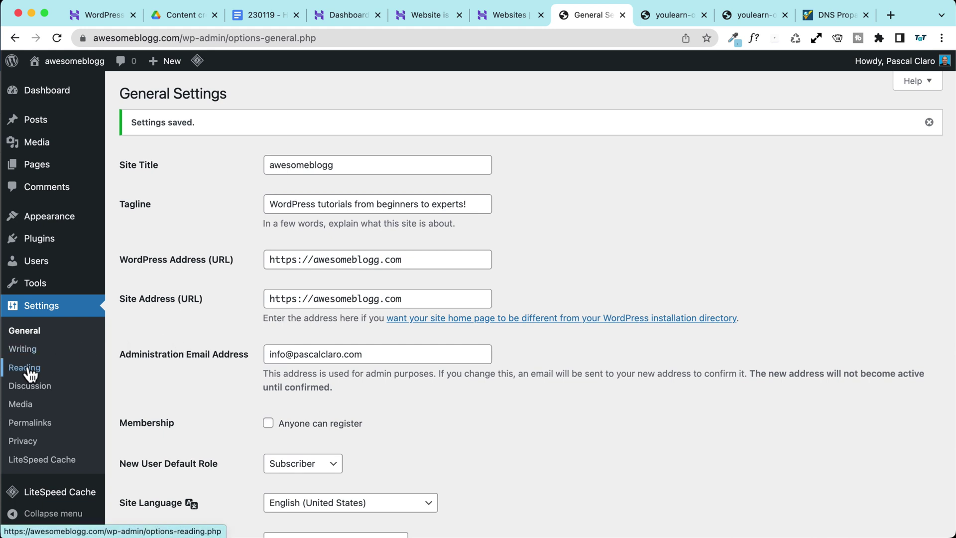
left_click(35, 424)
Step: Select the Post name permalink structure and save it
scroll(175, 358, "down", 4)
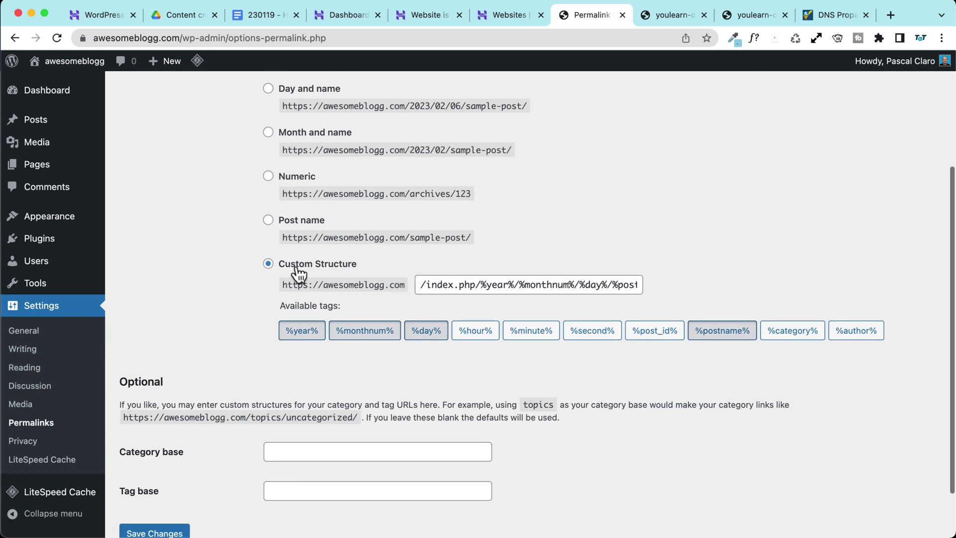
left_click(269, 220)
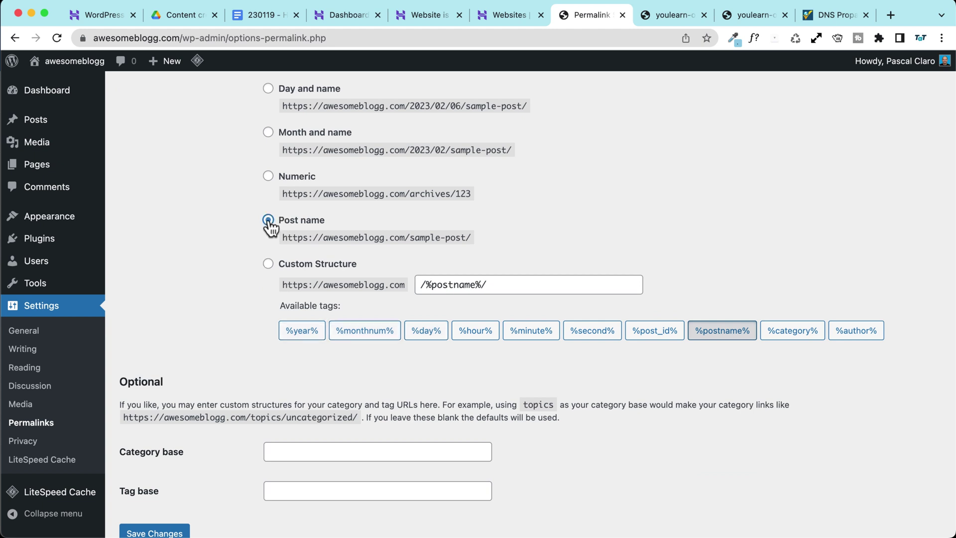
scroll(294, 227, "up", 2)
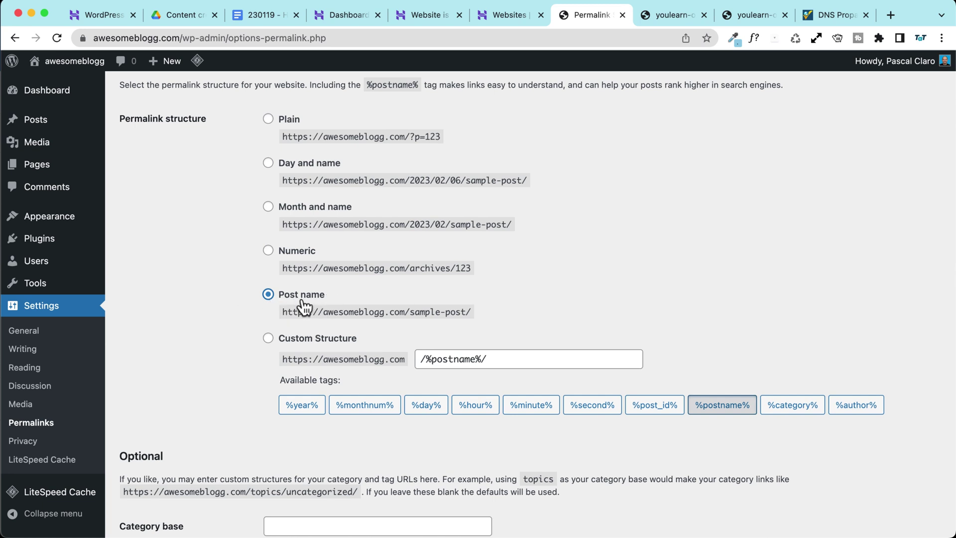
scroll(192, 305, "down", 1)
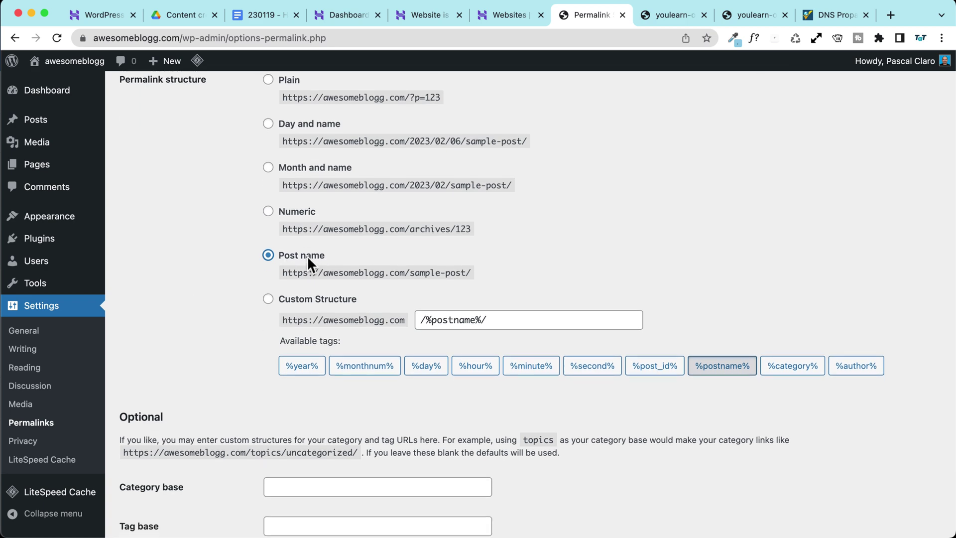
scroll(209, 262, "down", 3)
left_click(158, 470)
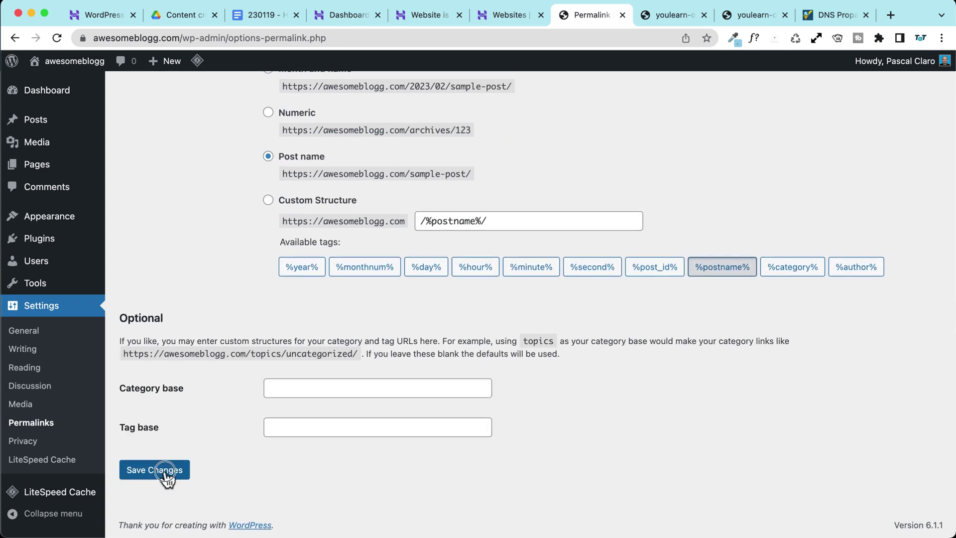
scroll(204, 235, "down", 7)
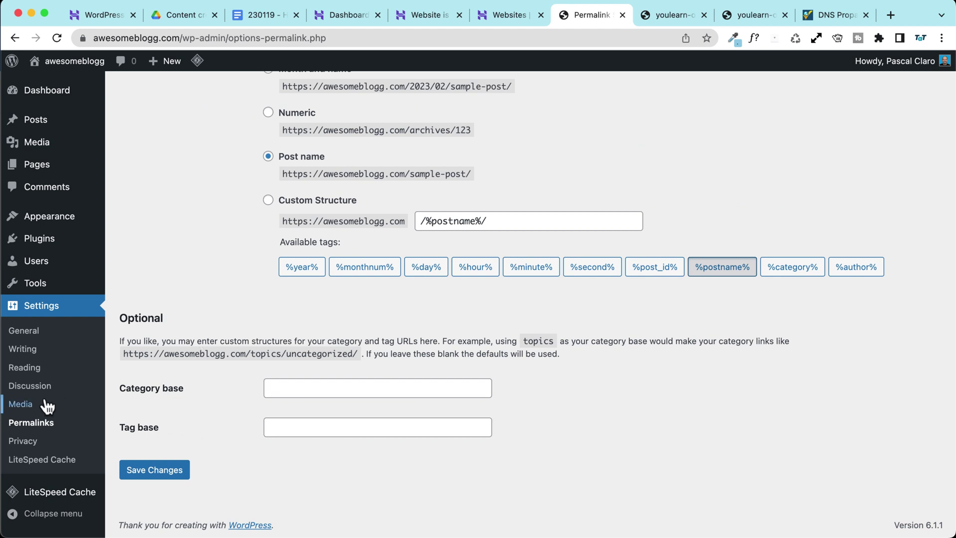
left_click(26, 369)
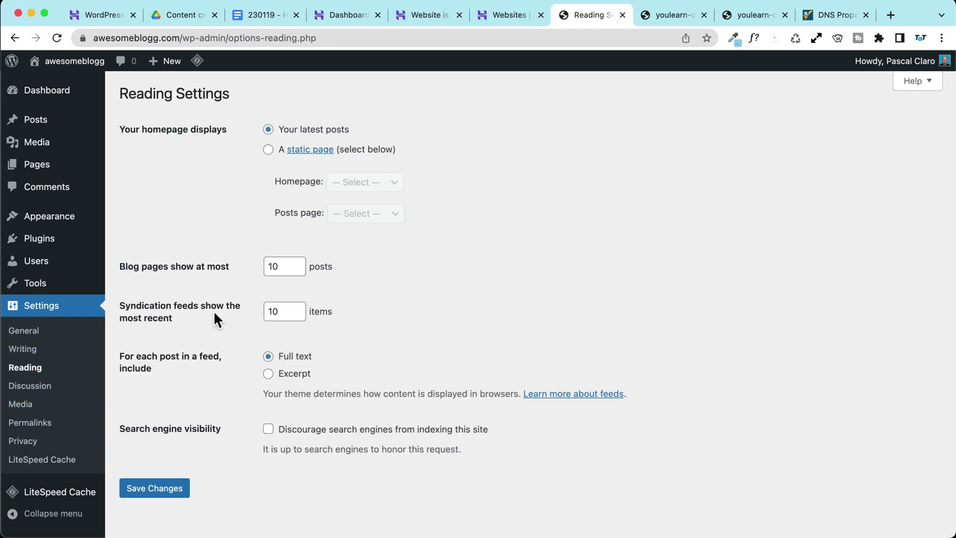
Step: Save the Reading settings with Discourage search engines left unchecked
scroll(213, 309, "down", 1)
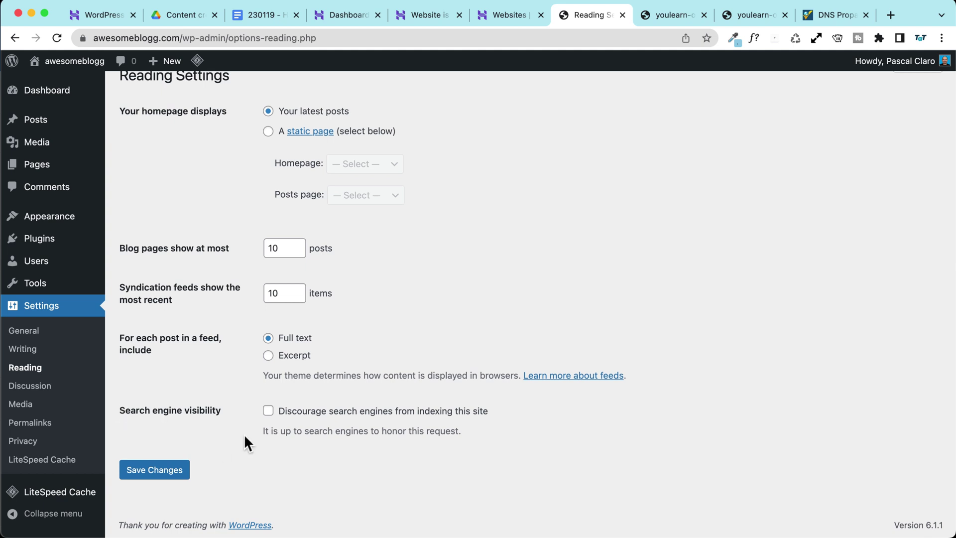
left_click(268, 412)
left_click(268, 413)
left_click(224, 439)
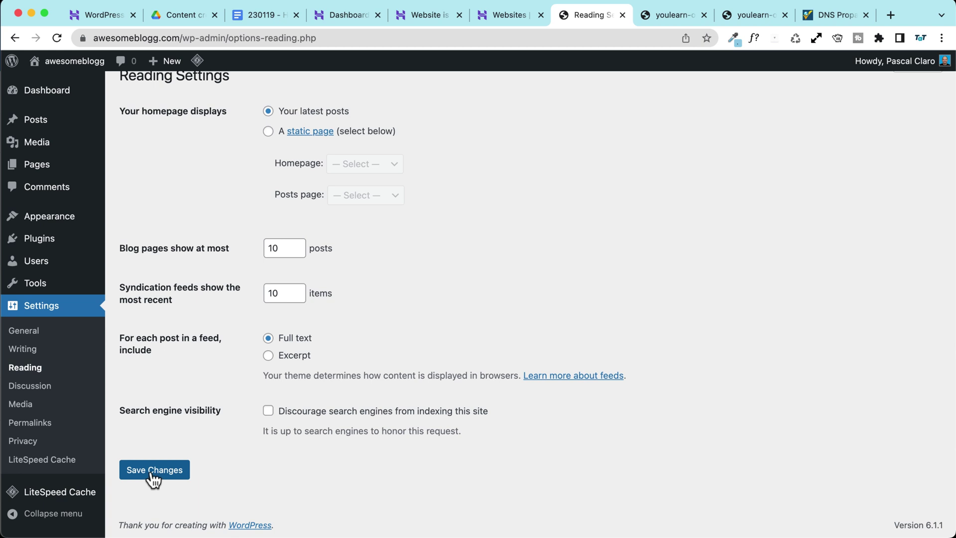
scroll(153, 479, "up", 1)
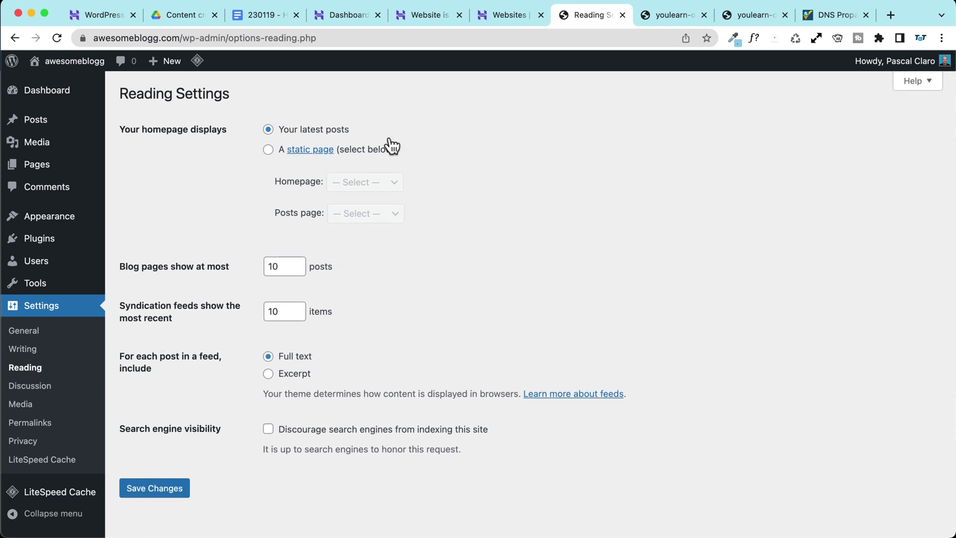
left_click(166, 491)
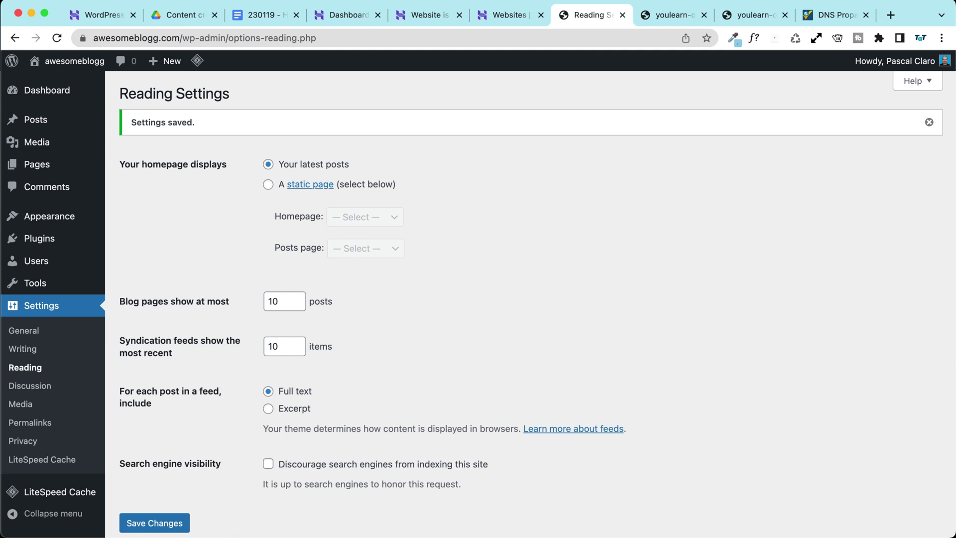
scroll(198, 252, "down", 2)
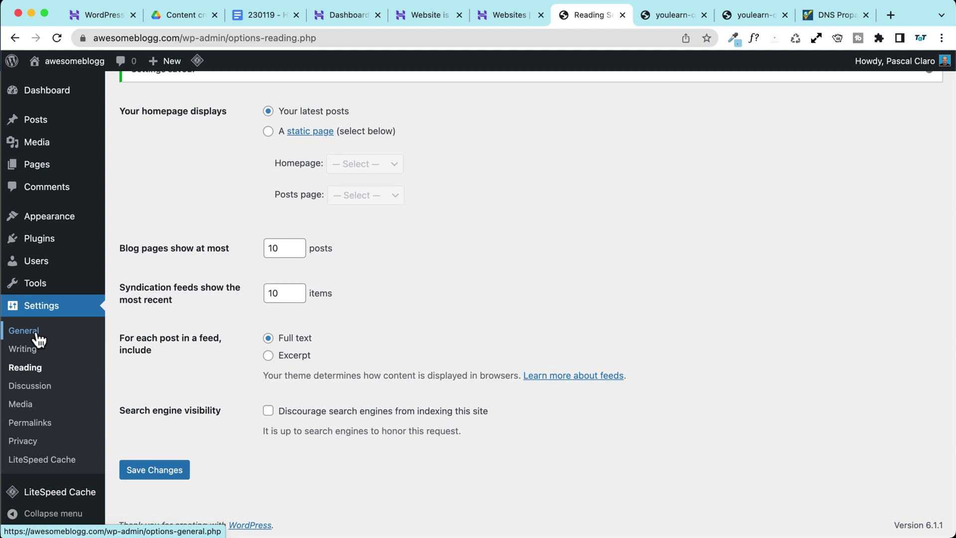
left_click(32, 349)
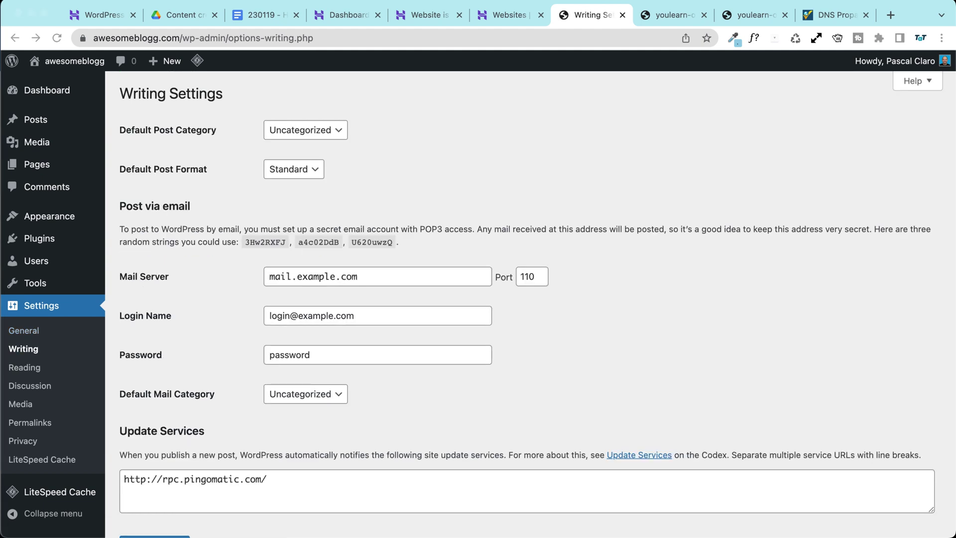
Step: Delete the Twenty Twenty-One and Twenty Twenty-Two themes
mouse_move(50, 219)
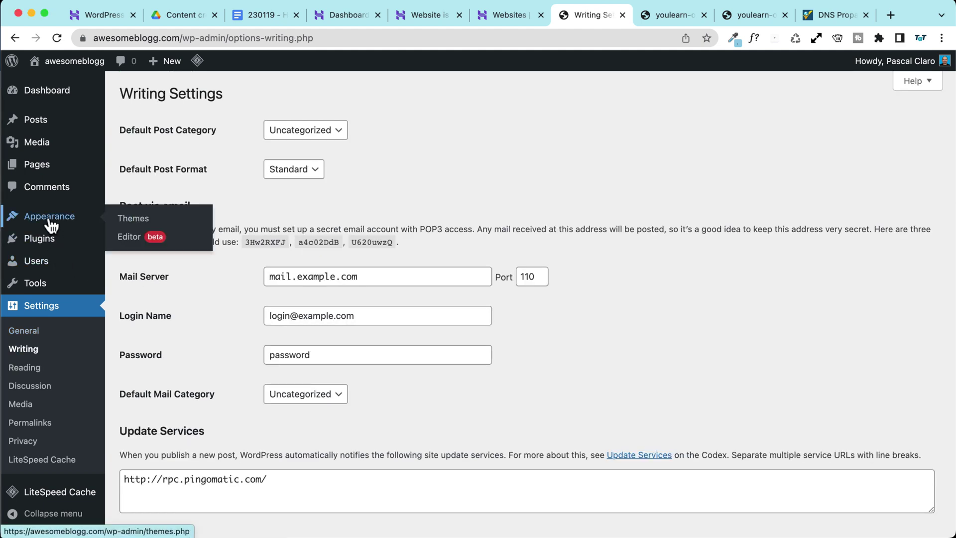
left_click(152, 224)
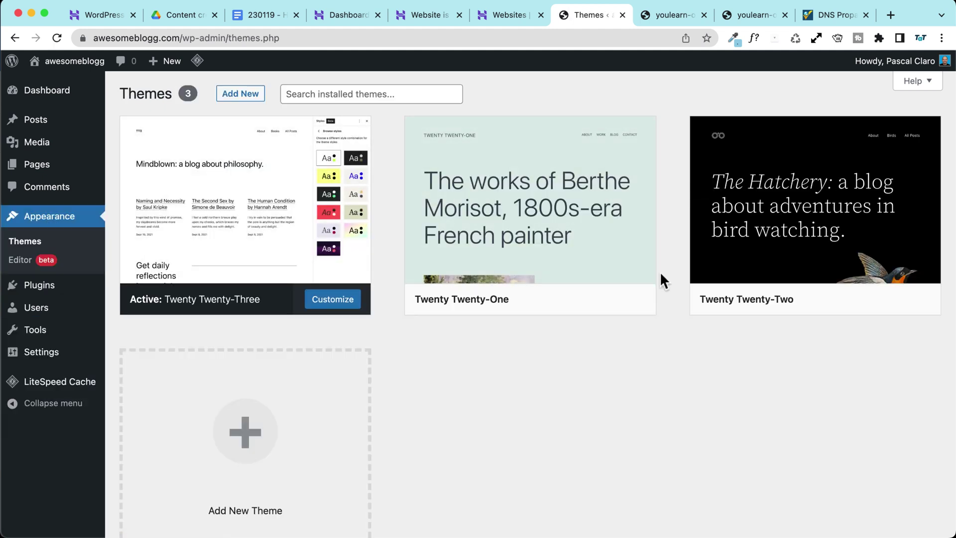
left_click(584, 262)
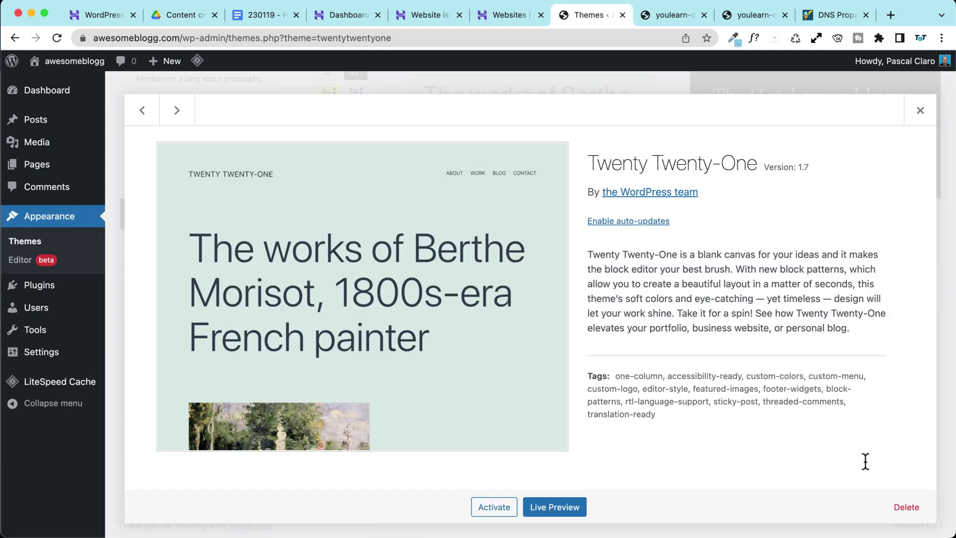
left_click(905, 507)
left_click(591, 136)
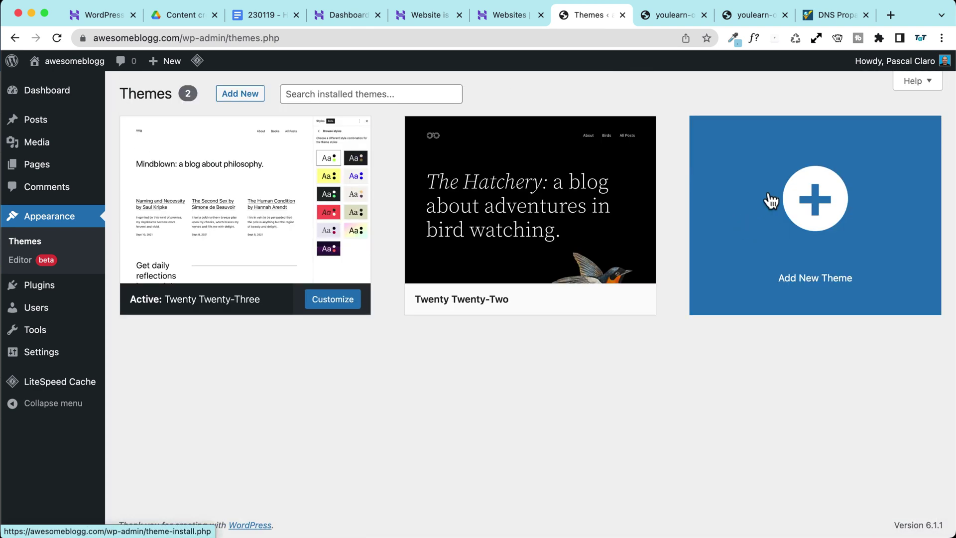
left_click(561, 243)
left_click(905, 507)
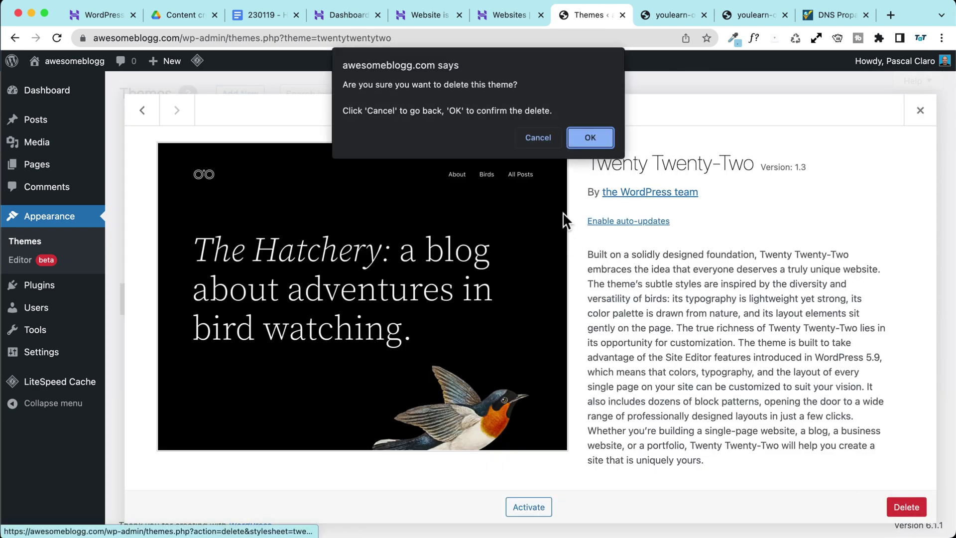
left_click(590, 137)
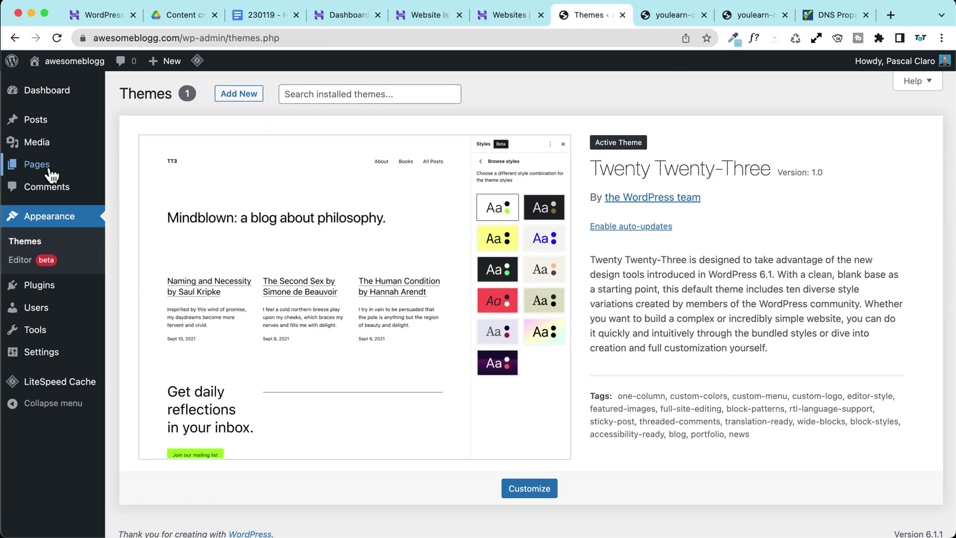
Step: Bulk-trash both pages and permanently delete them from the trash
left_click(76, 169)
left_click(133, 169)
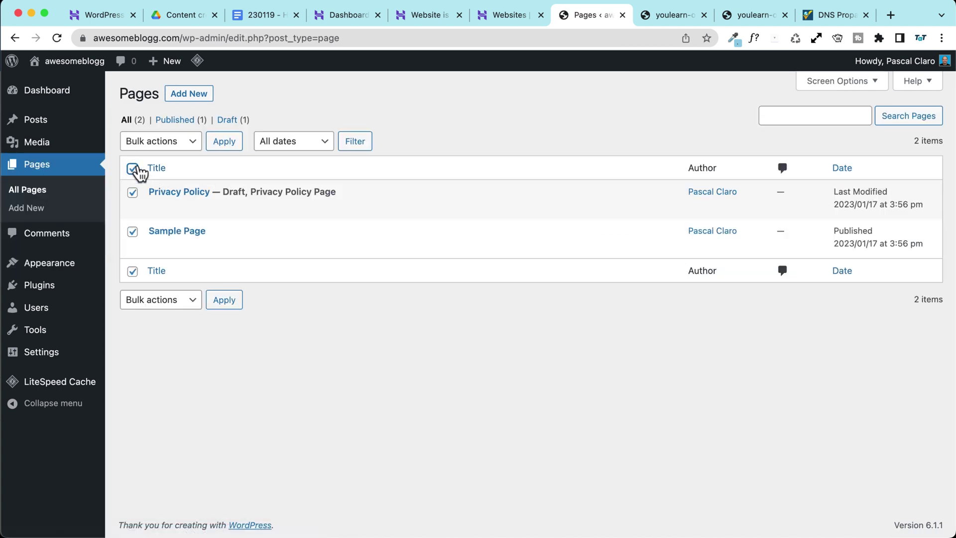
left_click(150, 141)
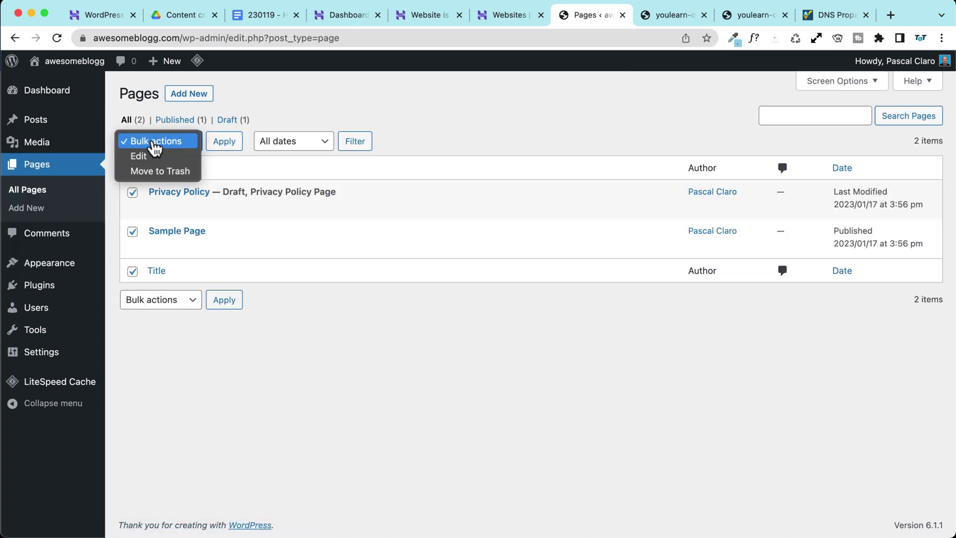
left_click(151, 172)
left_click(232, 145)
left_click(172, 159)
left_click(426, 145)
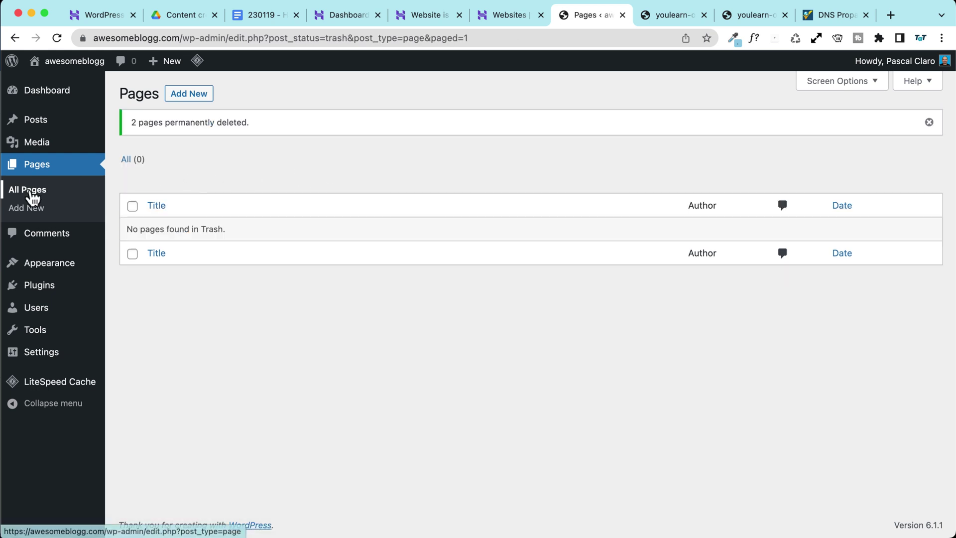
Step: Trash the Hello world! post and permanently delete it
left_click(37, 124)
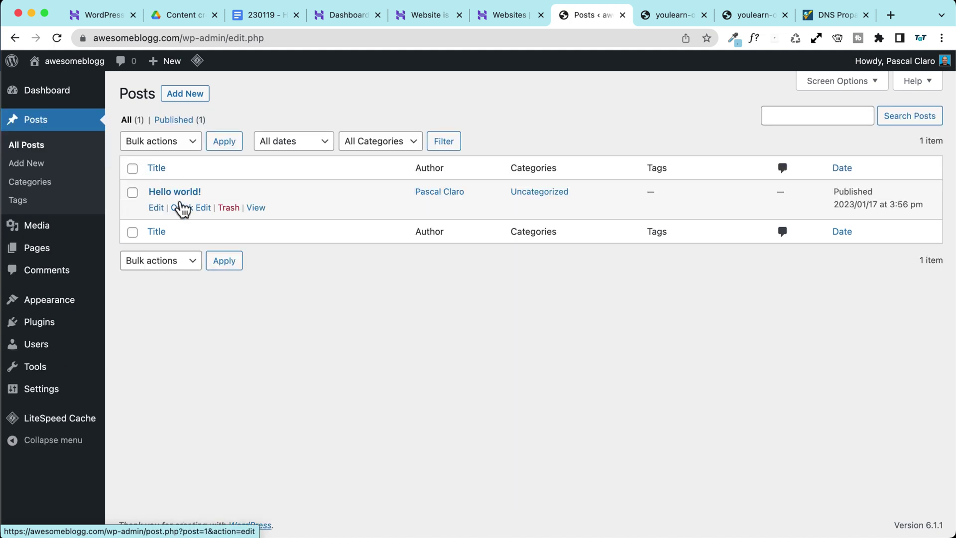
left_click(219, 208)
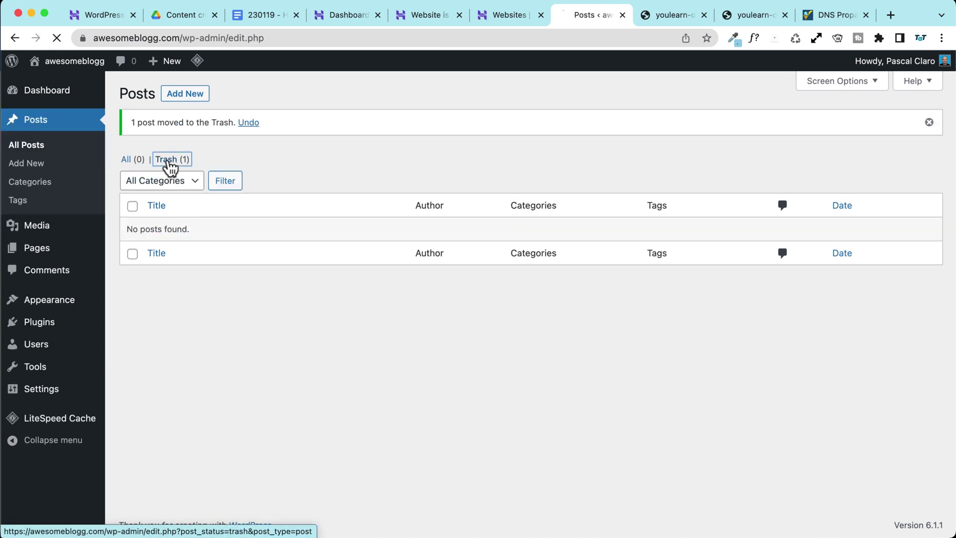
left_click(167, 161)
left_click(236, 213)
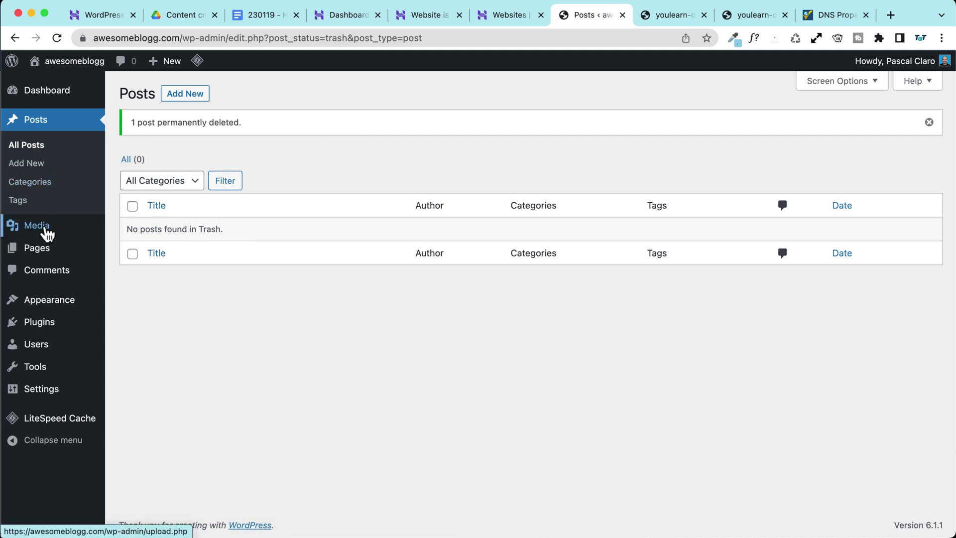
Step: Return to the dashboard and view the public awesomeblogg.com homepage
mouse_move(47, 232)
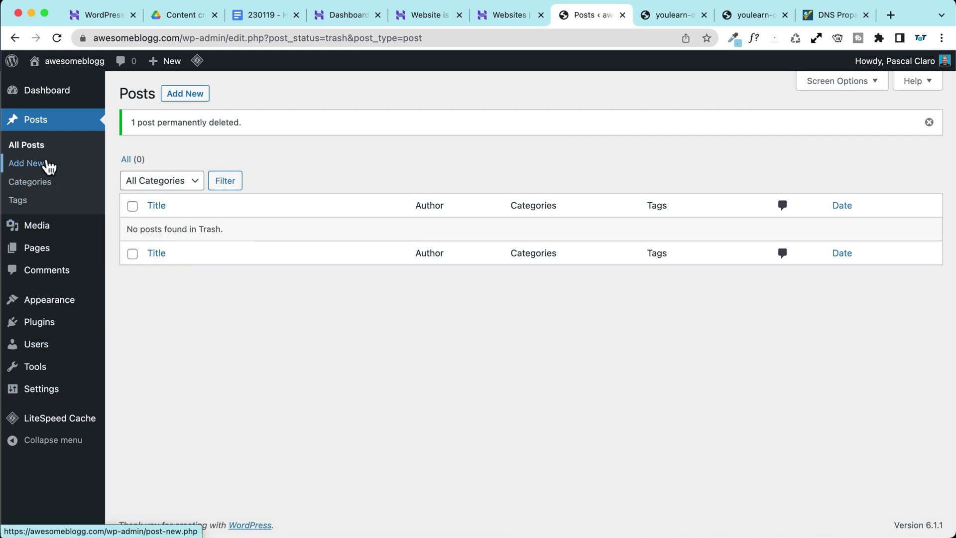
mouse_move(100, 103)
left_click(140, 102)
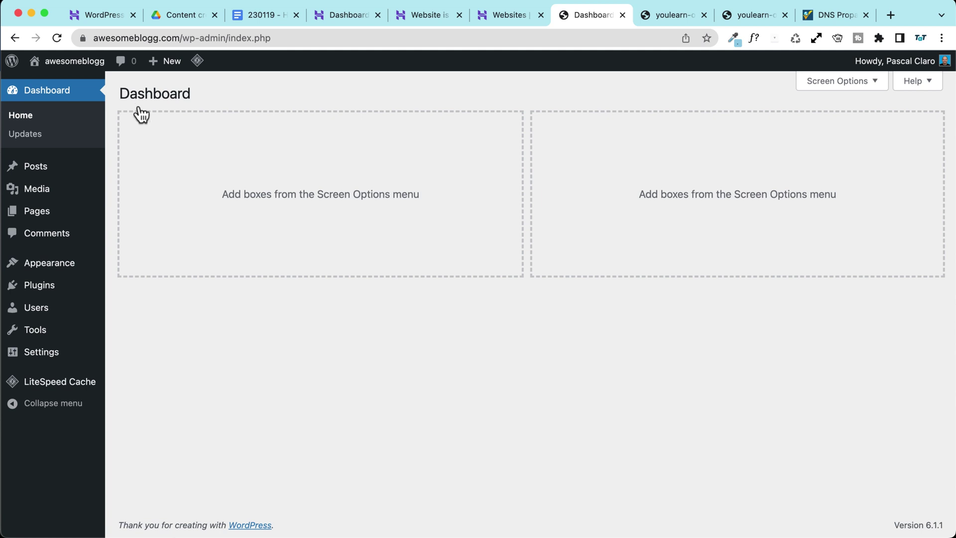
mouse_move(75, 63)
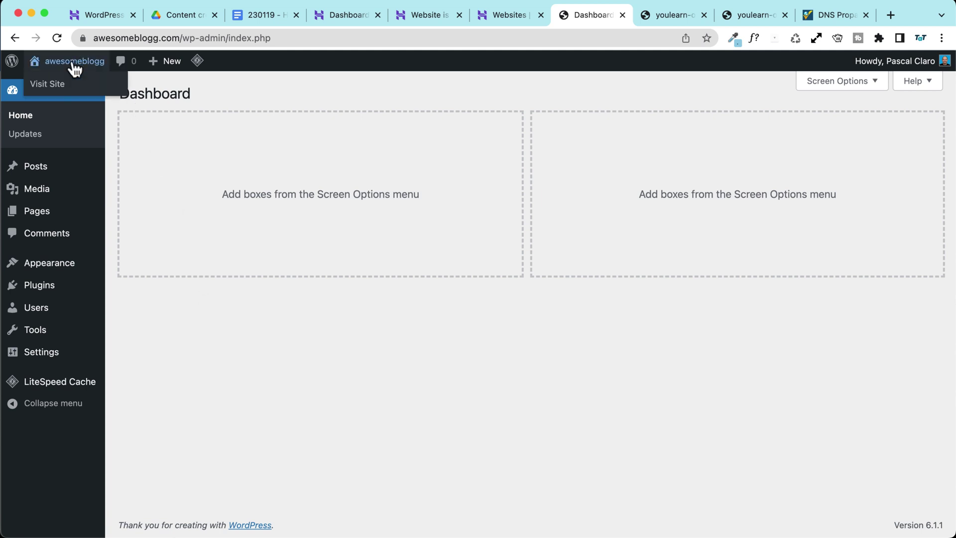
left_click(71, 86)
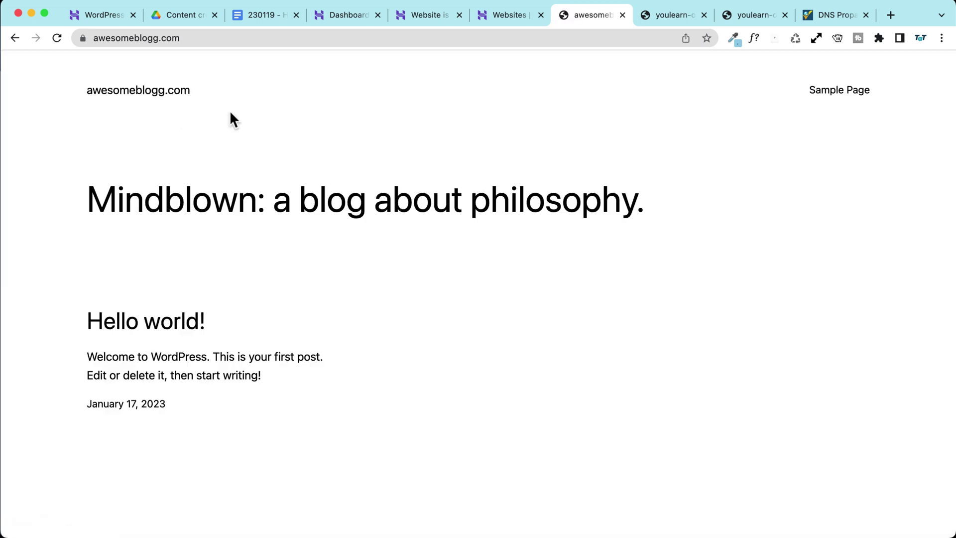